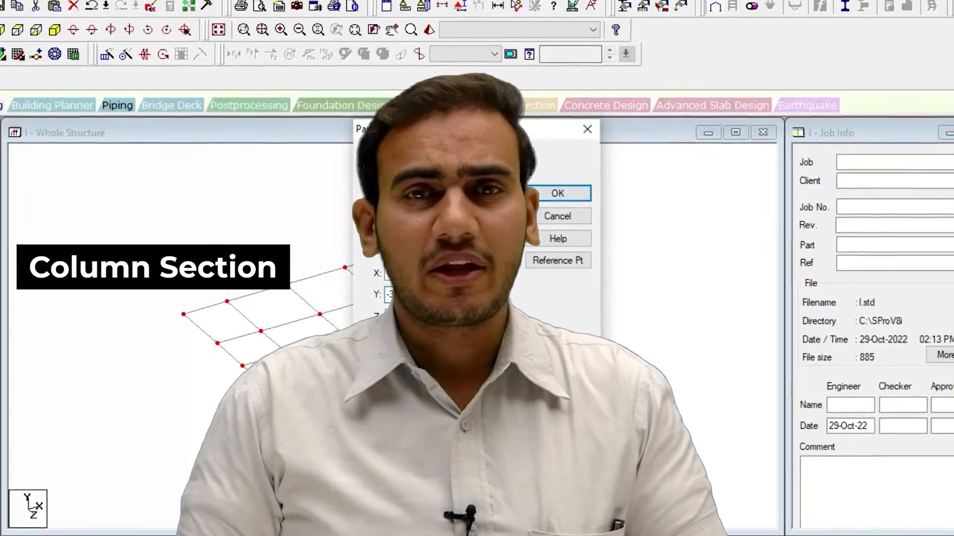
Step: Paste the copied floor grid with a negative offset along Y
{"action": "left_click", "coordinate": [558, 192]}
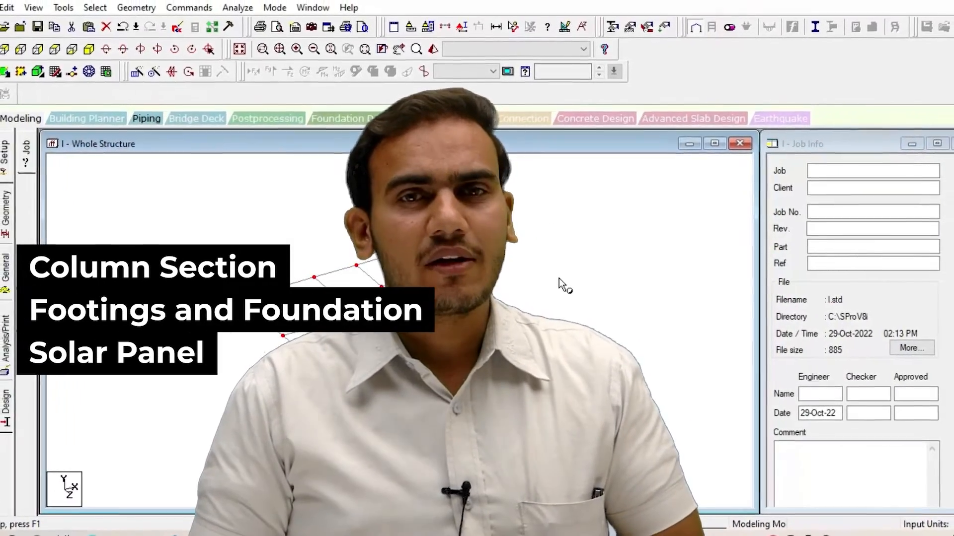
{"action": "left_click", "coordinate": [560, 279]}
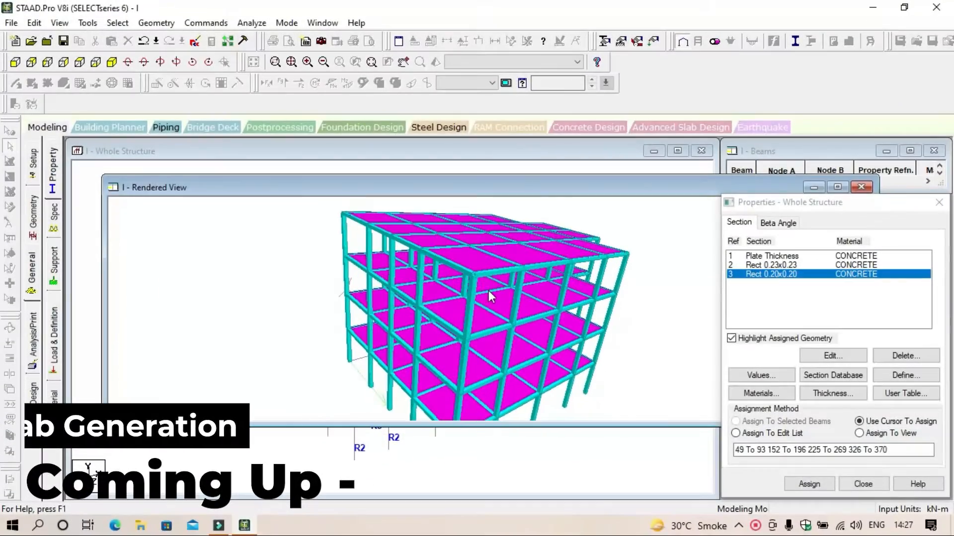
Step: Clear the highlighted plates and pick another plate on the frame for the plate thickness assignment
{"action": "left_click_drag", "start_coordinate": [488, 291], "coordinate": [481, 238]}
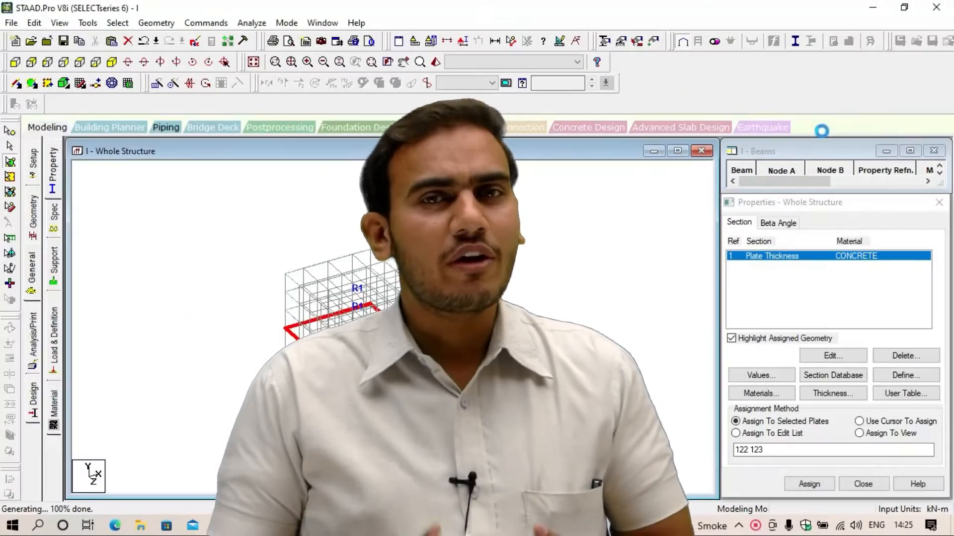
{"action": "left_click", "coordinate": [538, 322]}
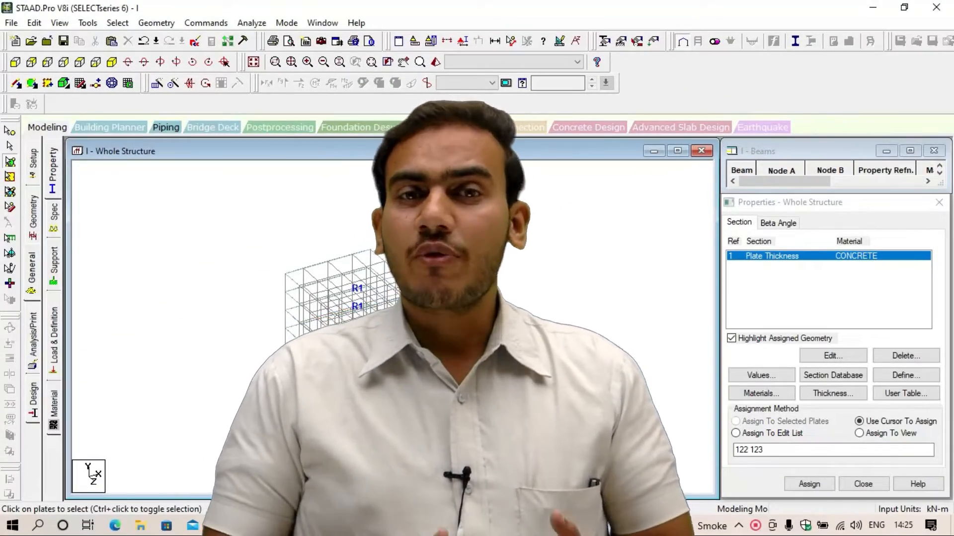
{"action": "left_click", "coordinate": [297, 286]}
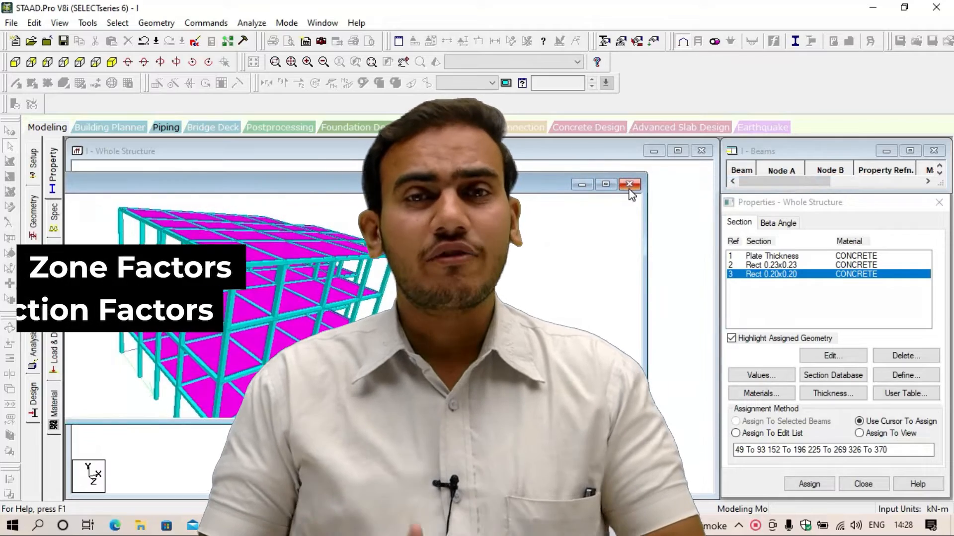
Step: Close the 3D rendered view of the structure and return to the whole structure view
{"action": "left_click", "coordinate": [628, 188]}
{"action": "left_click_drag", "start_coordinate": [591, 238], "coordinate": [633, 298]}
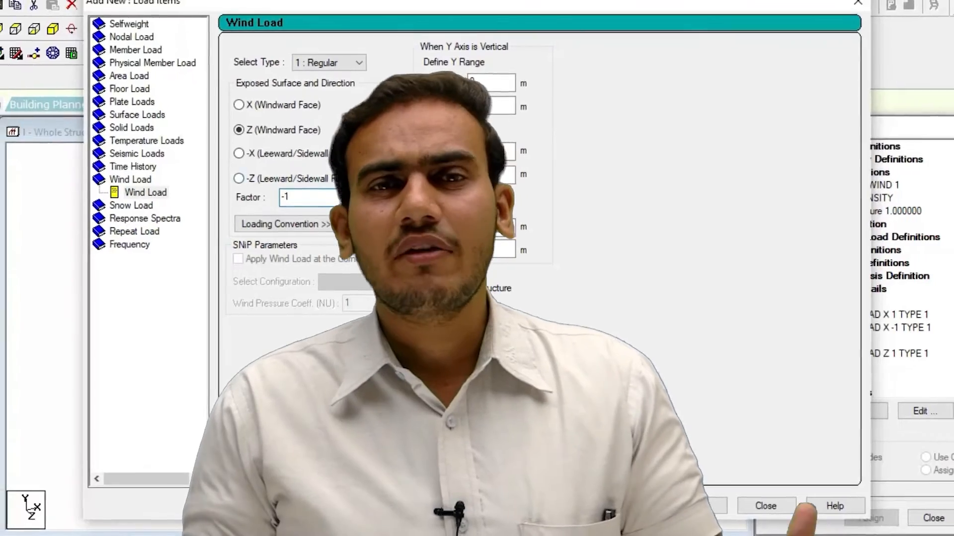
Step: Add the Z windward-face wind load with factor -1 to load case 2: WZ and close the load items dialog
{"action": "left_click", "coordinate": [707, 500]}
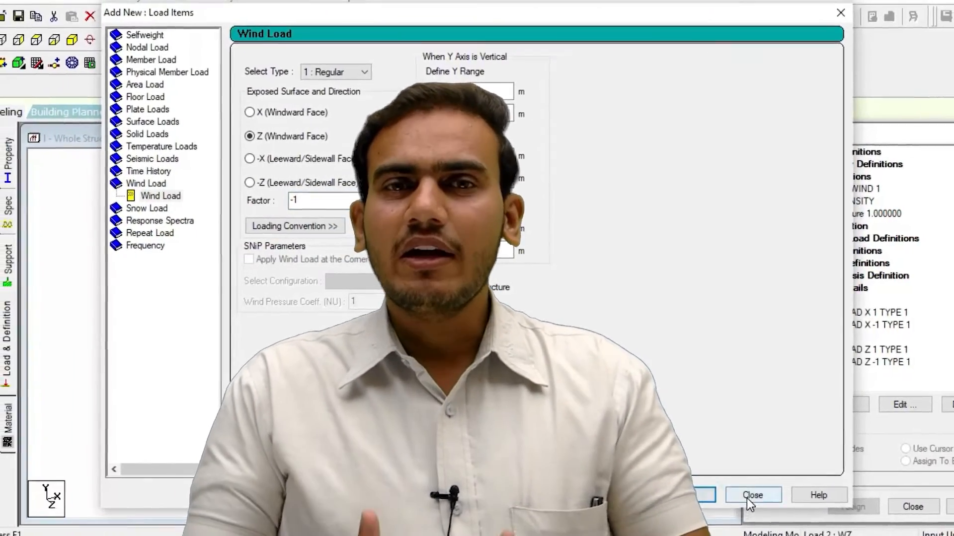
{"action": "left_click", "coordinate": [751, 495]}
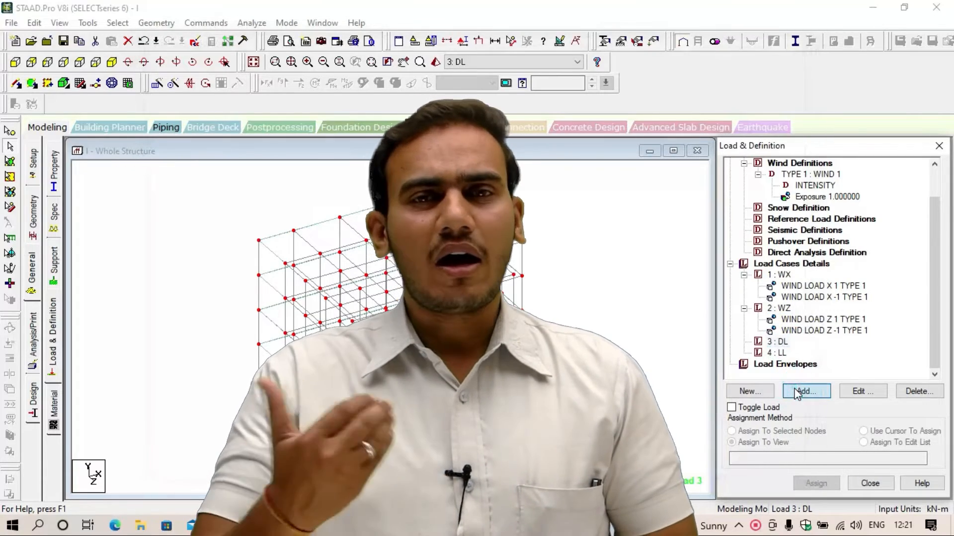
Step: Assign the SELFWEIGHT Y -1 load of the DL case to the whole view
{"action": "left_click", "coordinate": [795, 390]}
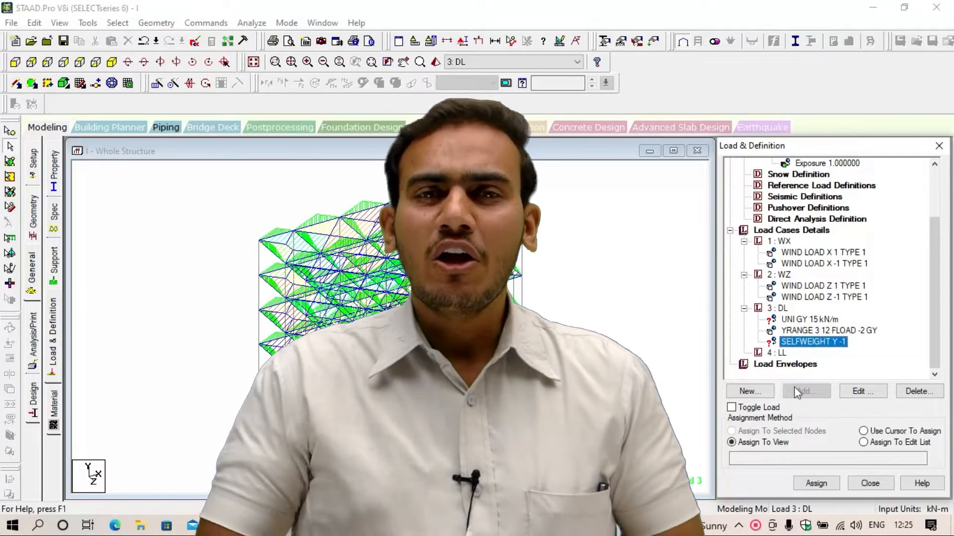
{"action": "left_click", "coordinate": [817, 484]}
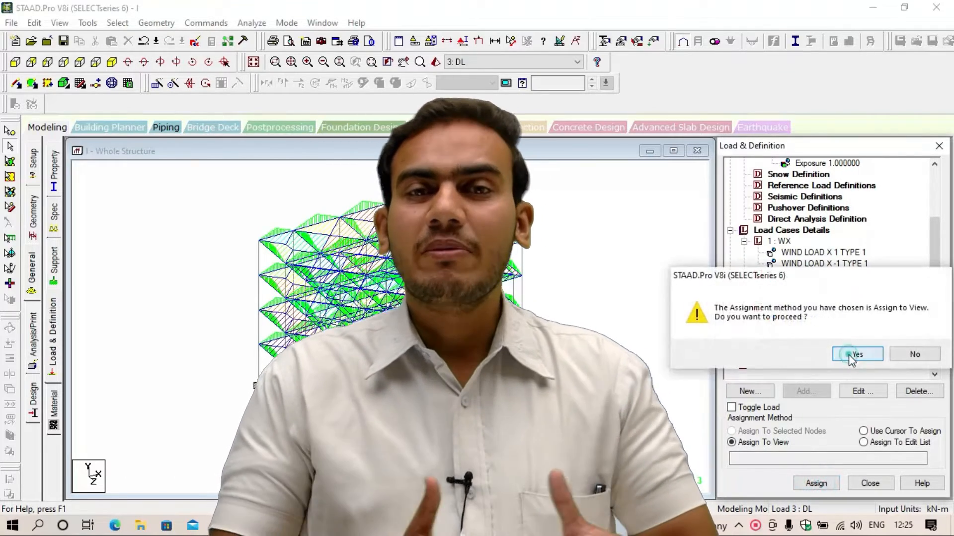
{"action": "left_click", "coordinate": [850, 355]}
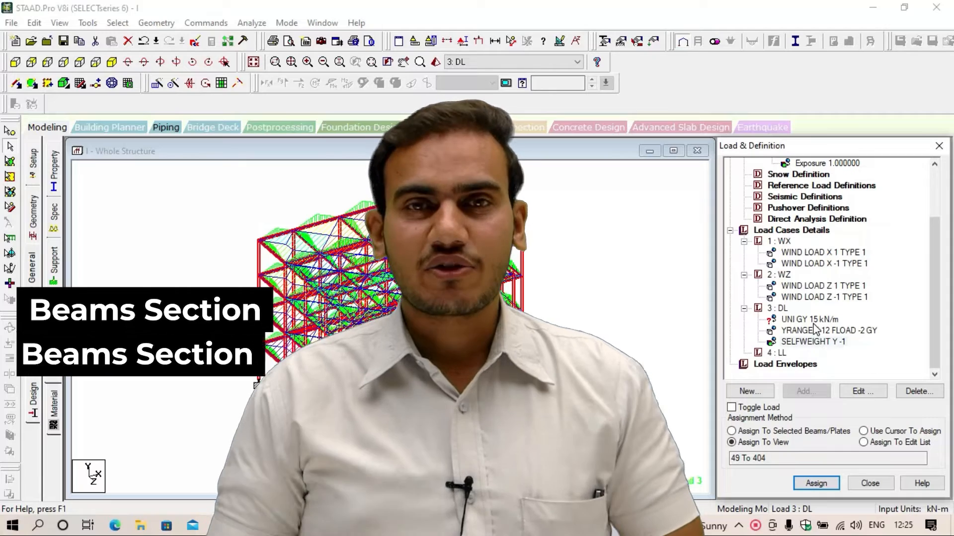
Step: Choose the UNI GY 15 kN/m load in the DL case and bring up the commands for selecting members
{"action": "left_click", "coordinate": [811, 331]}
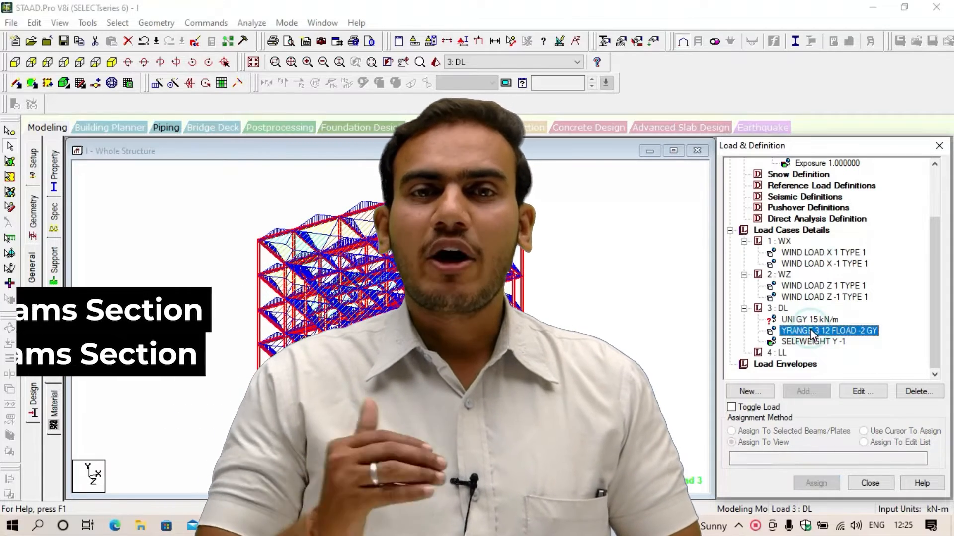
{"action": "left_click", "coordinate": [808, 321]}
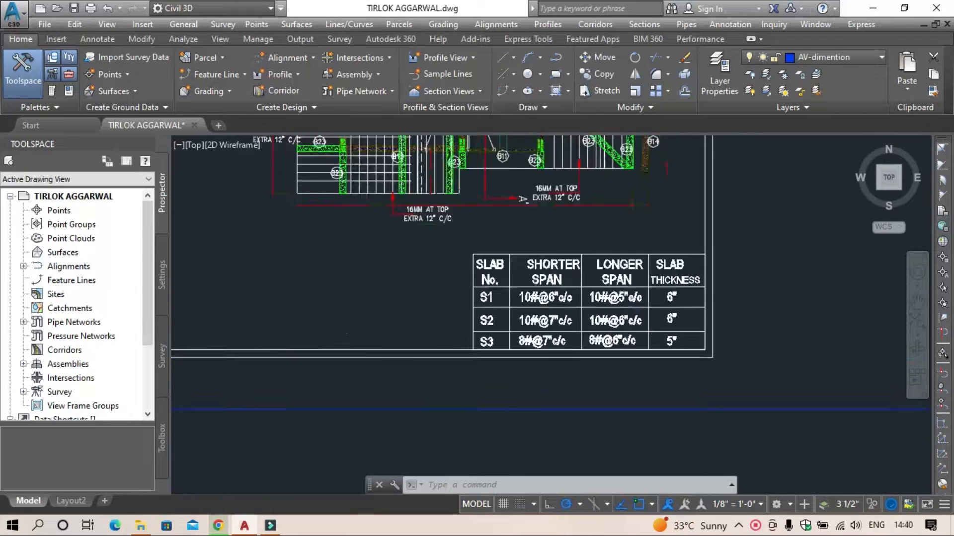
{"action": "scroll", "coordinate": [674, 272], "scroll_direction": "up", "scroll_amount": 2}
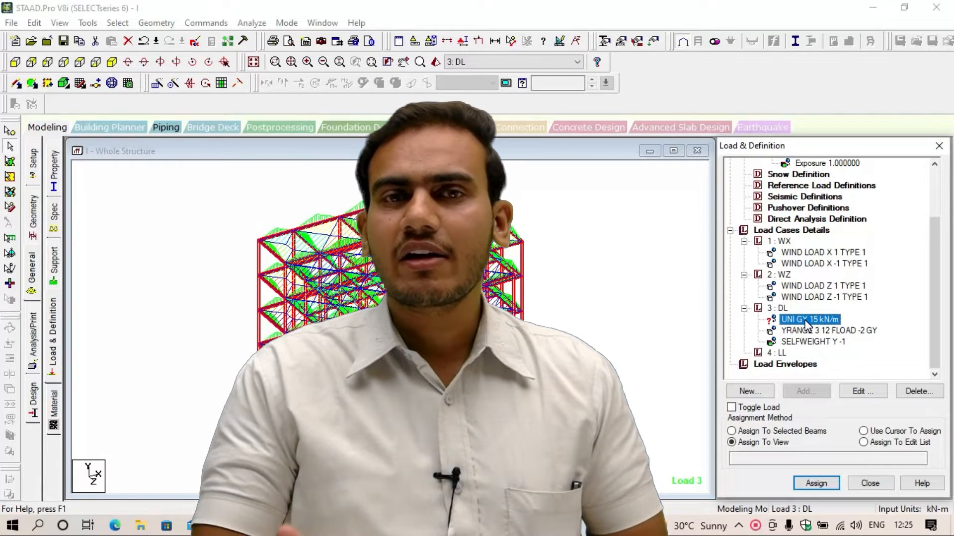
{"action": "left_click", "coordinate": [126, 25]}
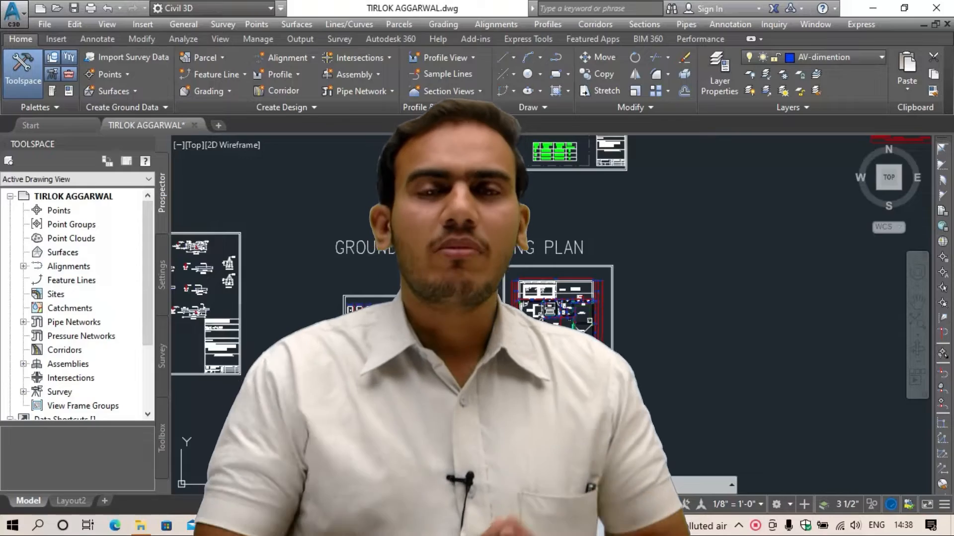
Step: Switch to Civil 3D and examine the floor working plan's room layout, levels and dimensions
{"action": "scroll", "coordinate": [566, 325], "scroll_direction": "up", "scroll_amount": 10}
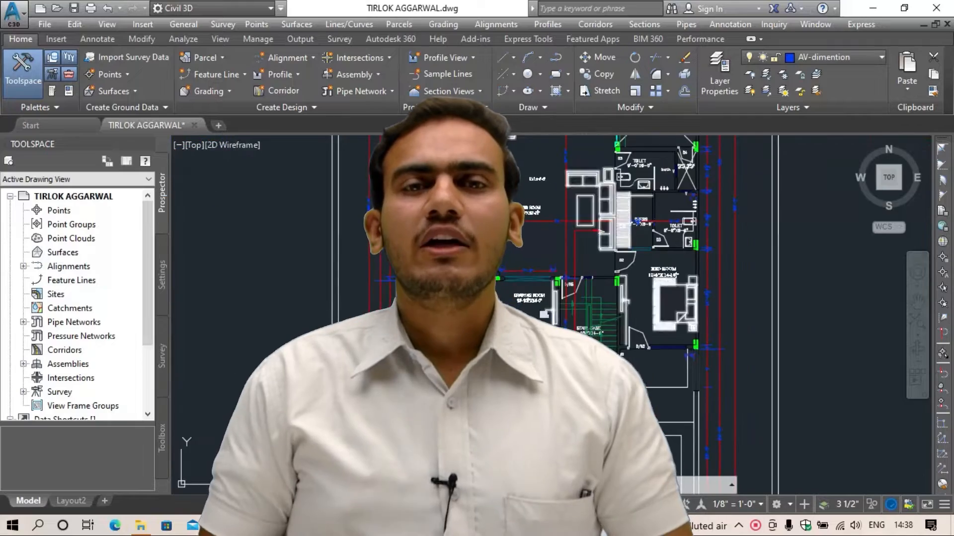
{"action": "scroll", "coordinate": [567, 325], "scroll_direction": "down", "scroll_amount": 10}
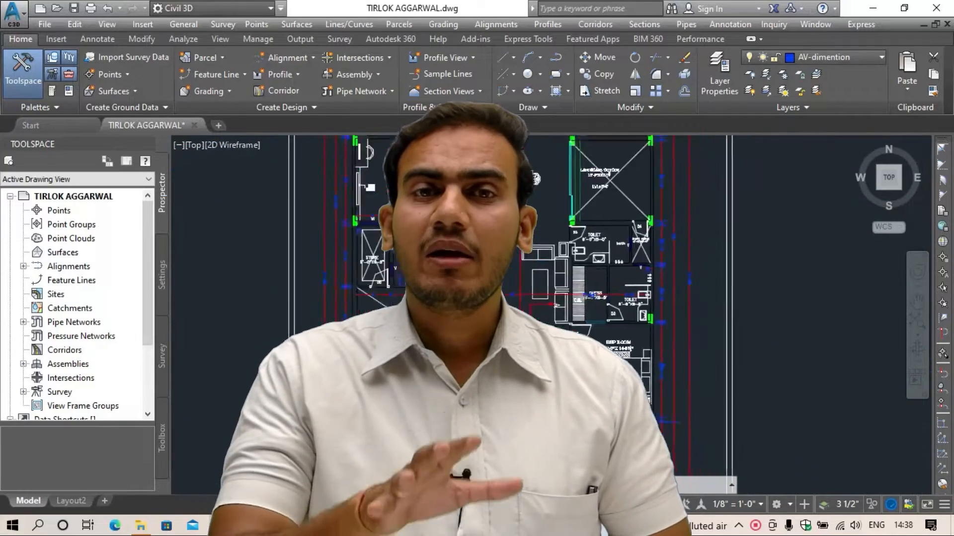
{"action": "scroll", "coordinate": [566, 325], "scroll_direction": "up", "scroll_amount": 8}
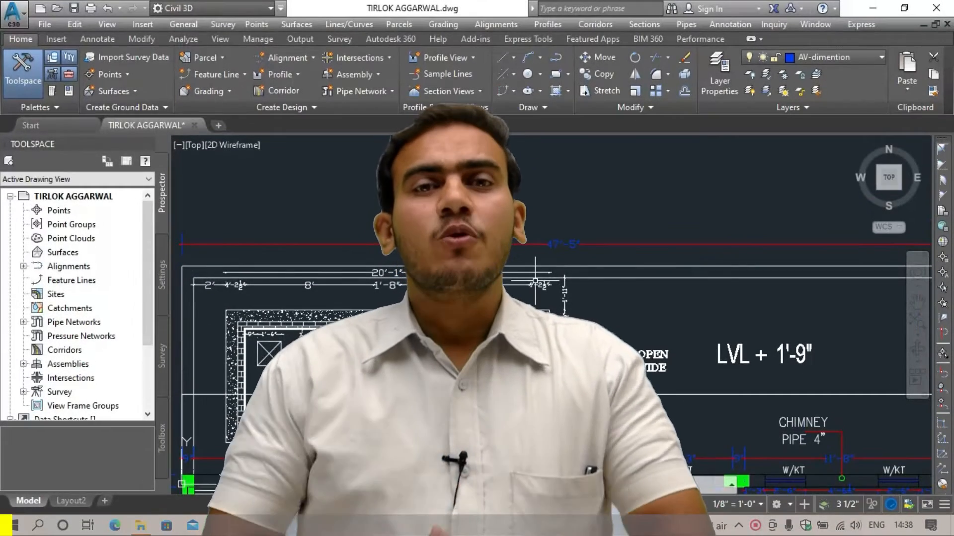
{"action": "scroll", "coordinate": [535, 282], "scroll_direction": "down", "scroll_amount": 8}
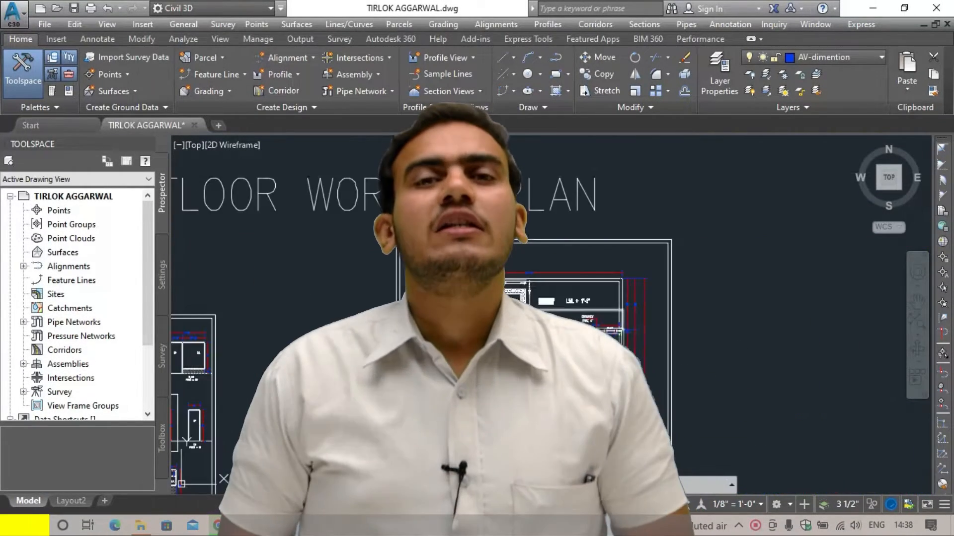
{"action": "scroll", "coordinate": [577, 315], "scroll_direction": "up", "scroll_amount": 5}
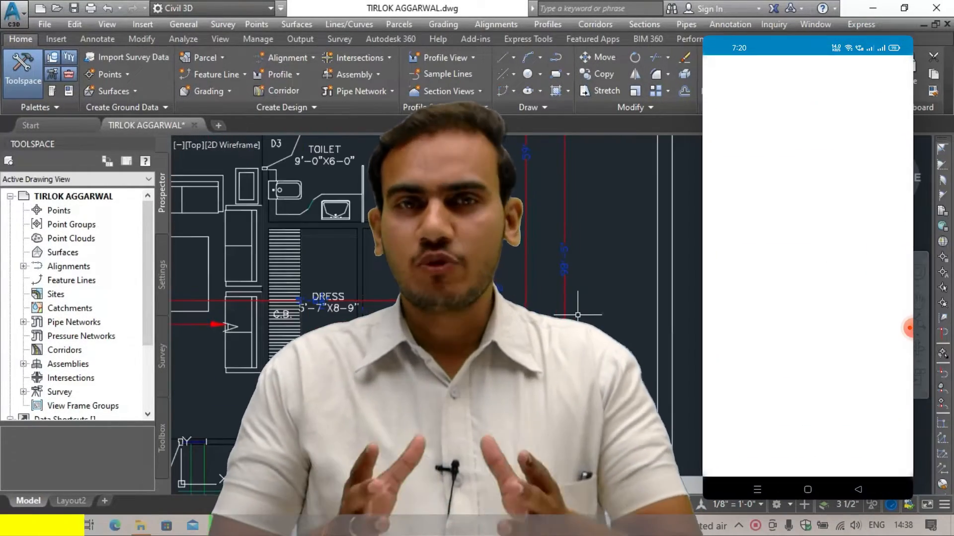
{"action": "scroll", "coordinate": [577, 315], "scroll_direction": "up", "scroll_amount": 4}
{"action": "middle_click_drag", "start_coordinate": [577, 316], "coordinate": [563, 372]}
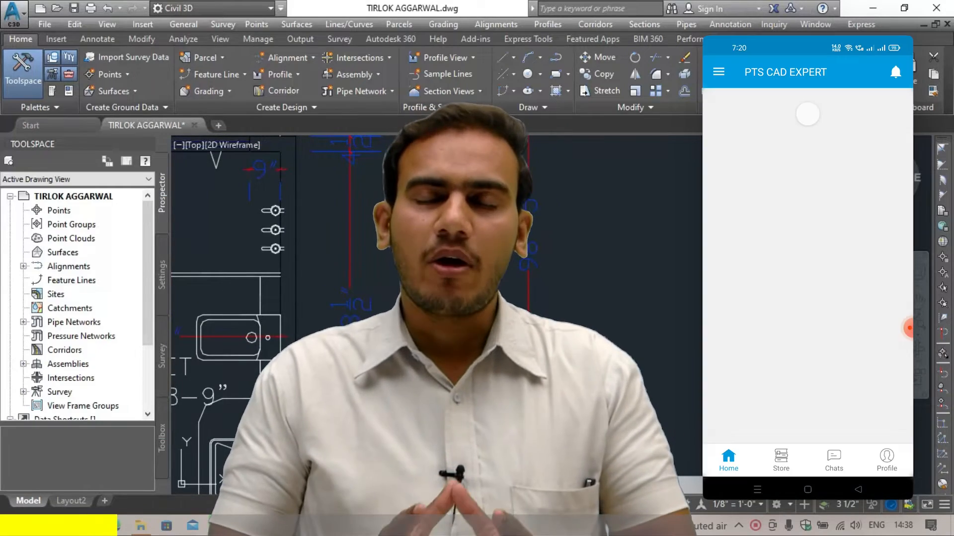
{"action": "scroll", "coordinate": [540, 325], "scroll_direction": "down", "scroll_amount": 2}
{"action": "scroll", "coordinate": [539, 325], "scroll_direction": "down", "scroll_amount": 4}
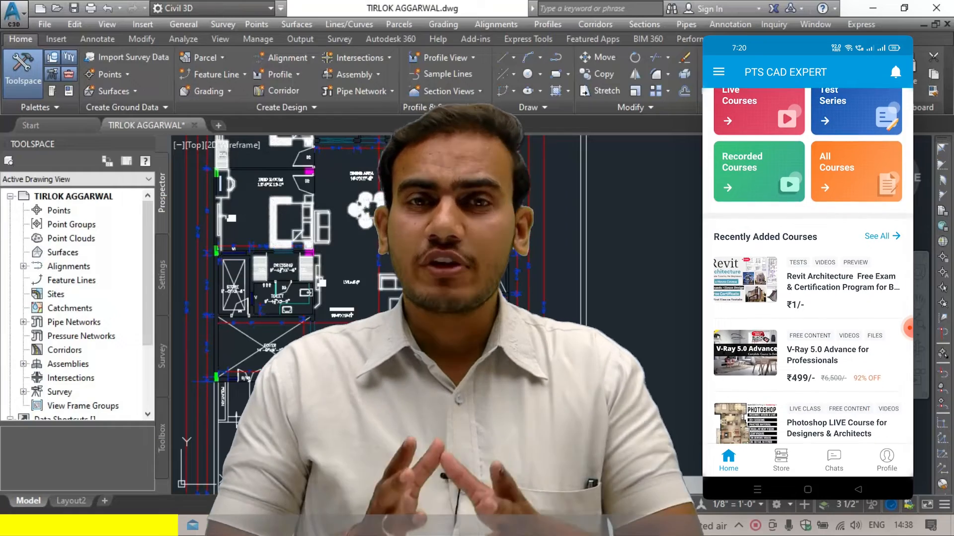
{"action": "scroll", "coordinate": [366, 240], "scroll_direction": "up", "scroll_amount": 4}
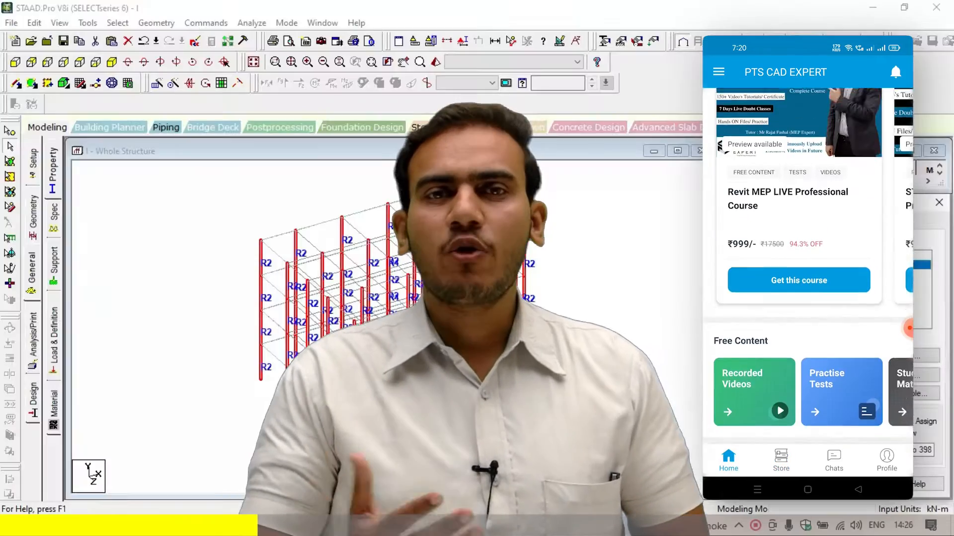
Step: In STAAD.Pro, clear the highlighted columns and open a new rectangular concrete section definition
{"action": "left_click", "coordinate": [634, 325]}
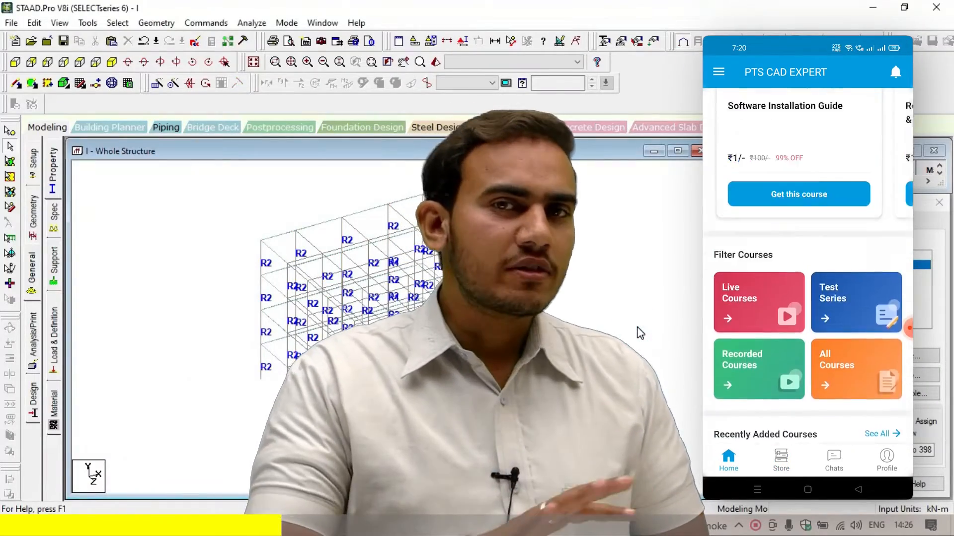
{"action": "left_click", "coordinate": [917, 380]}
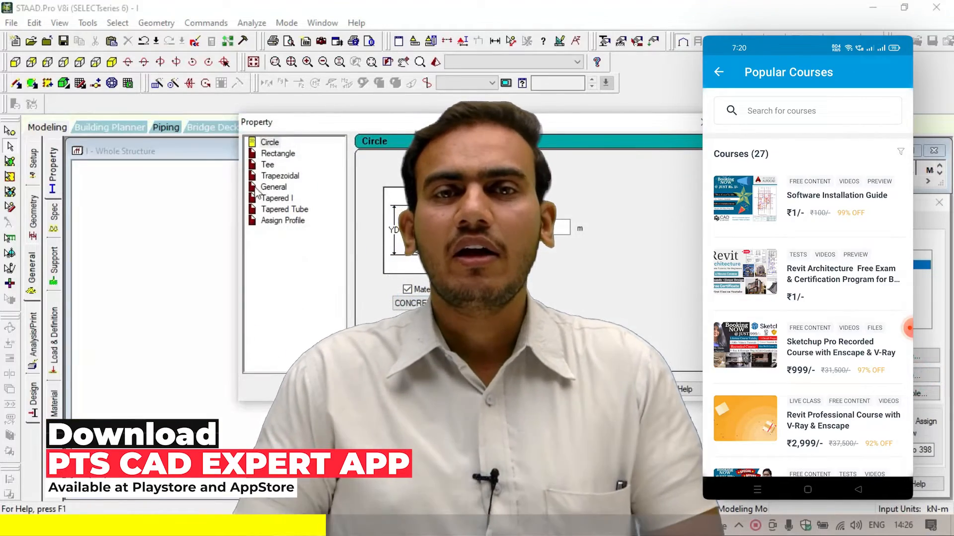
{"action": "left_click", "coordinate": [278, 154]}
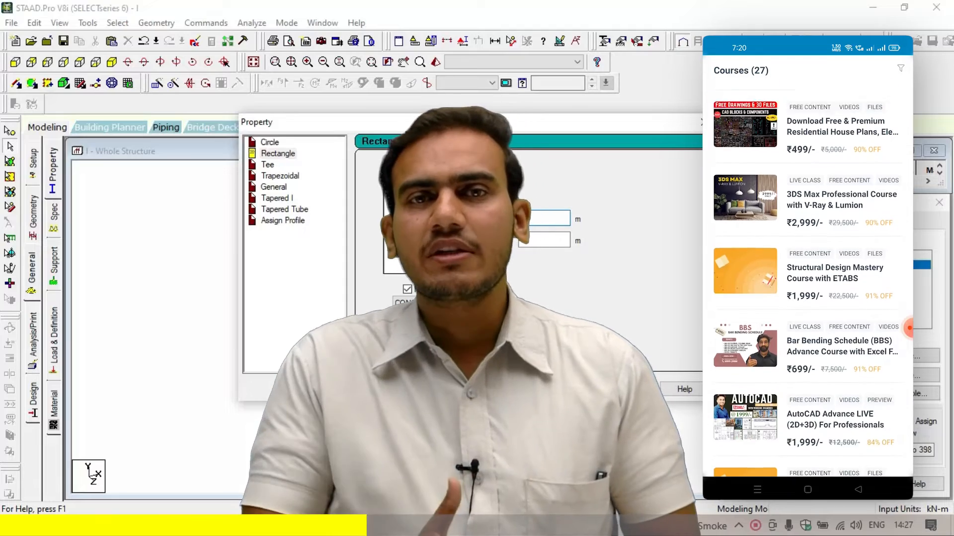
{"action": "type", "text": "0."}
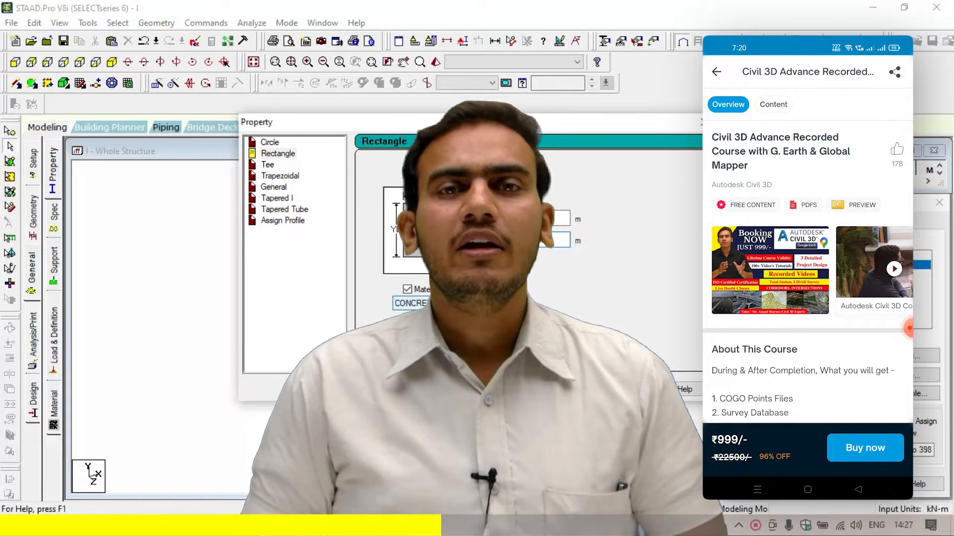
{"action": "key", "text": "Escape"}
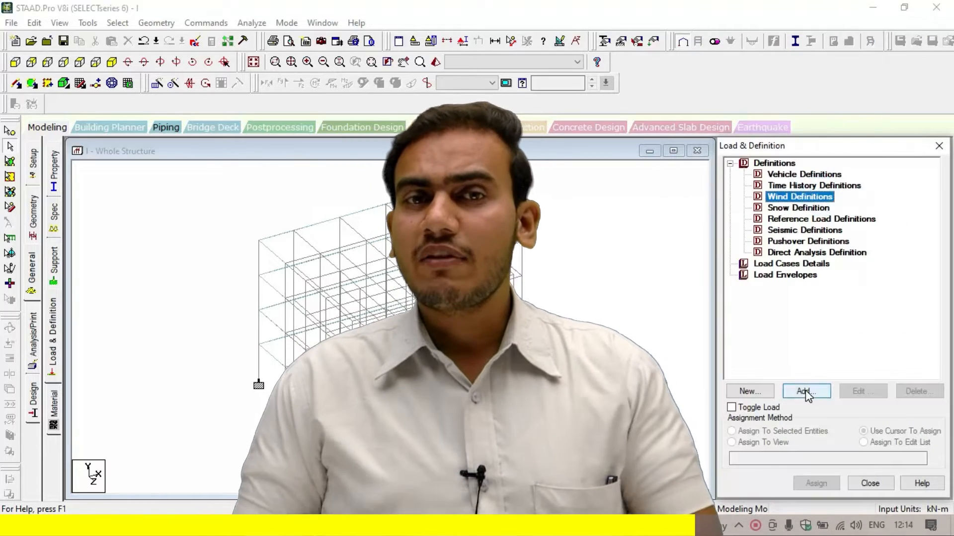
Step: Add a Z windward-face wind load with factor -1 to load case 2: WZ and select load case 3: DL
{"action": "left_click", "coordinate": [805, 392]}
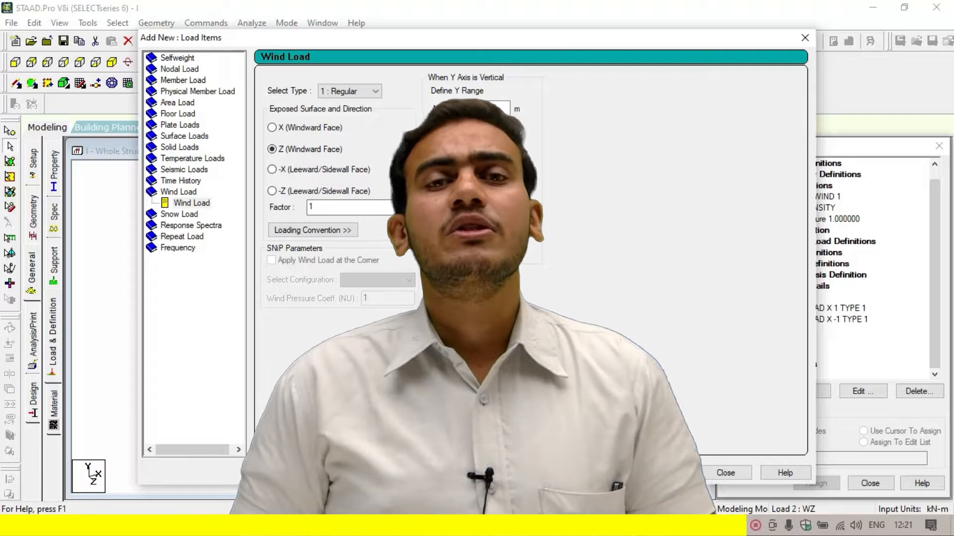
{"action": "double_click", "coordinate": [341, 206]}
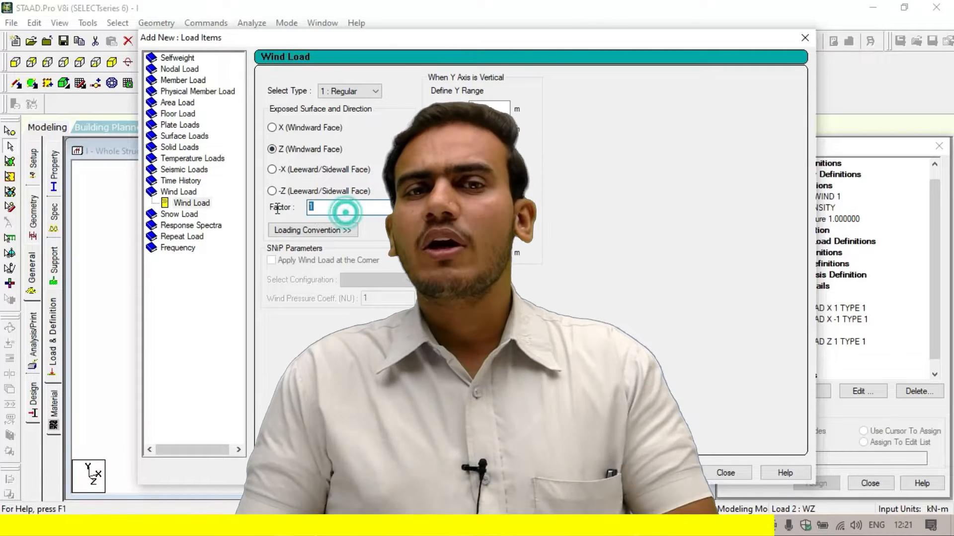
{"action": "type", "text": "-1"}
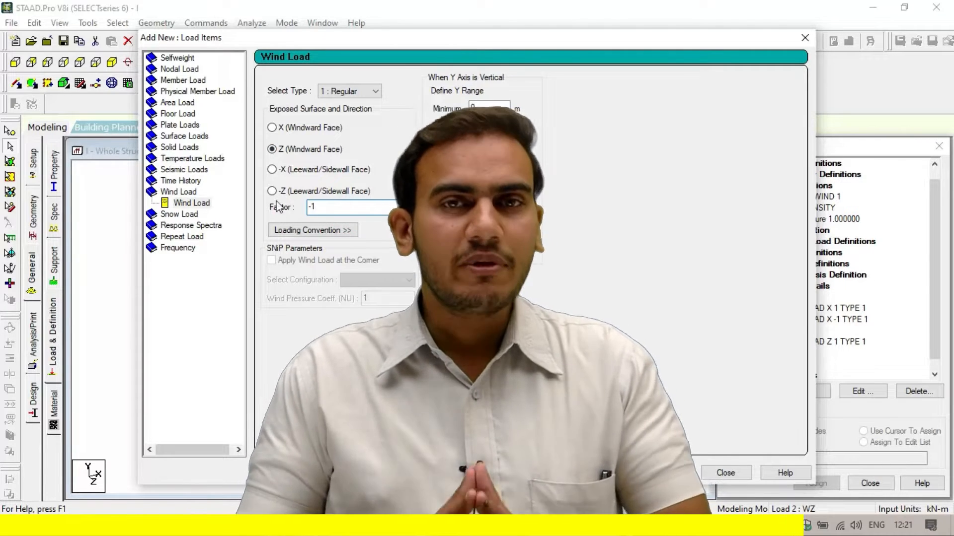
{"action": "left_click", "coordinate": [665, 472]}
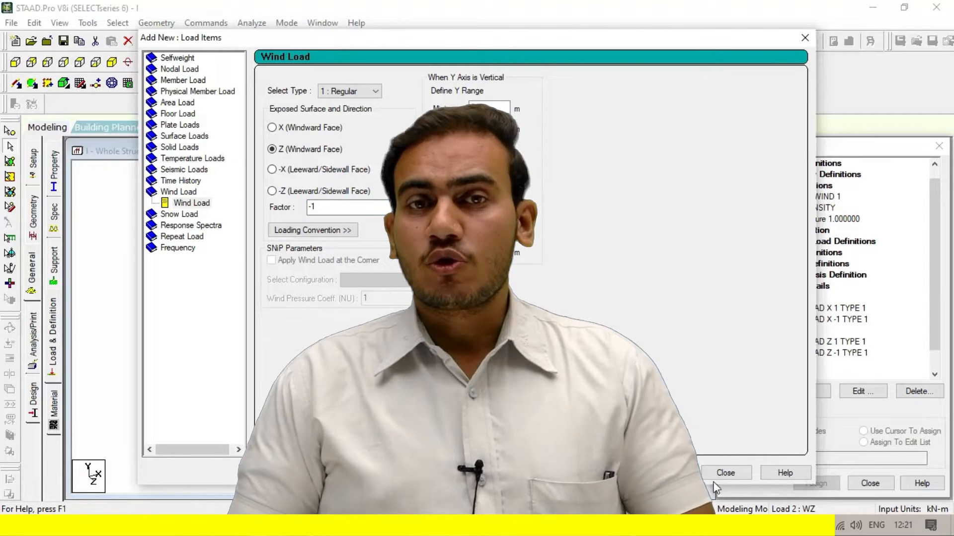
{"action": "left_click", "coordinate": [725, 473]}
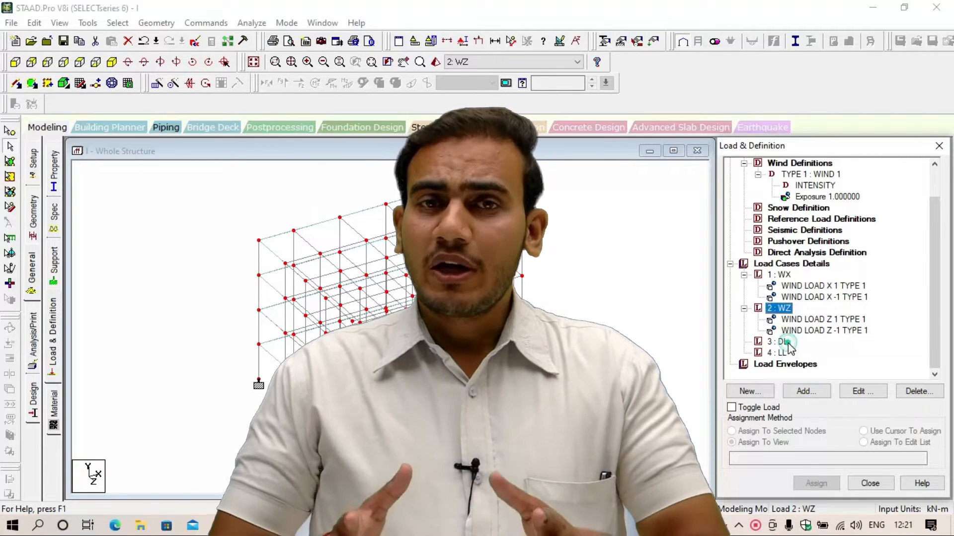
{"action": "left_click", "coordinate": [777, 341]}
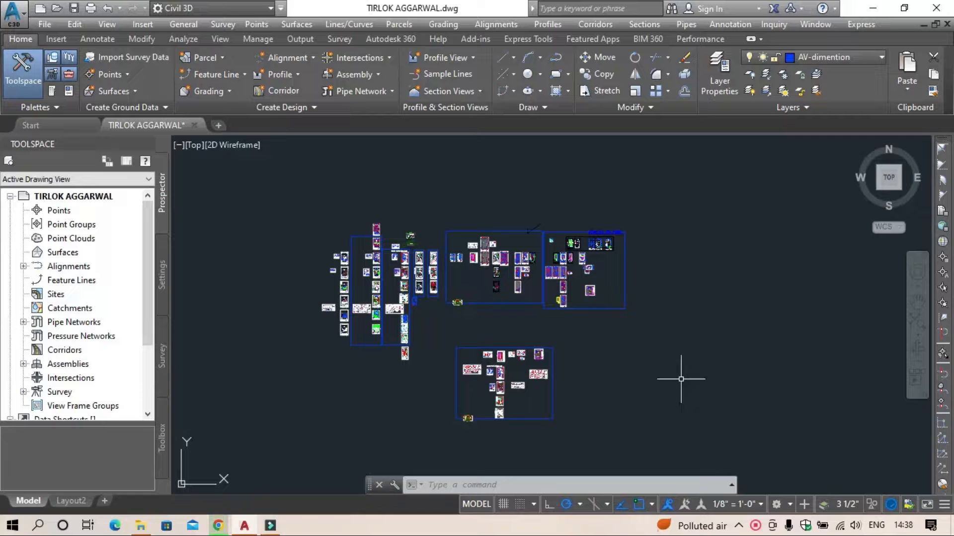
Step: Examine the ground floor working plan's drawing room, staircase and rear open area, including their dimensions
{"action": "scroll", "coordinate": [503, 387], "scroll_direction": "up", "scroll_amount": 10}
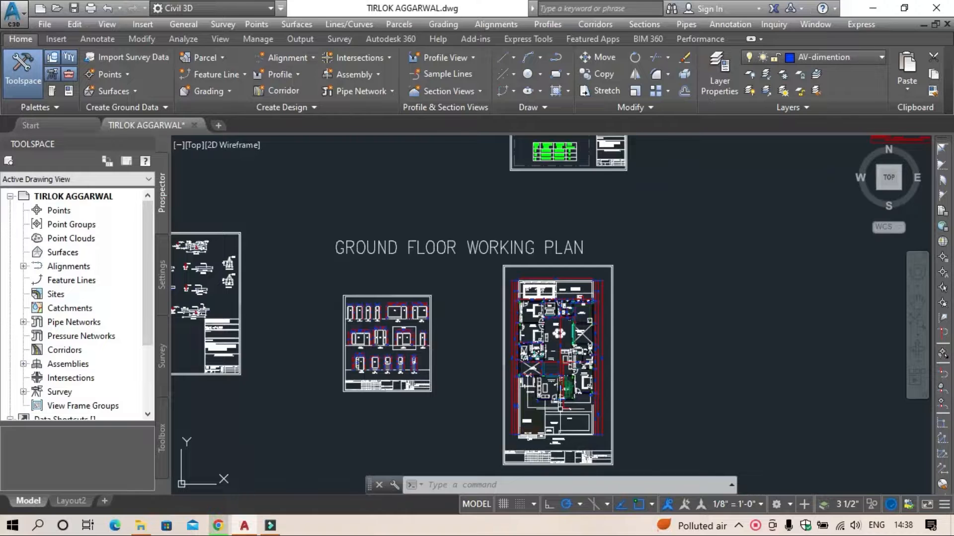
{"action": "scroll", "coordinate": [560, 409], "scroll_direction": "up", "scroll_amount": 8}
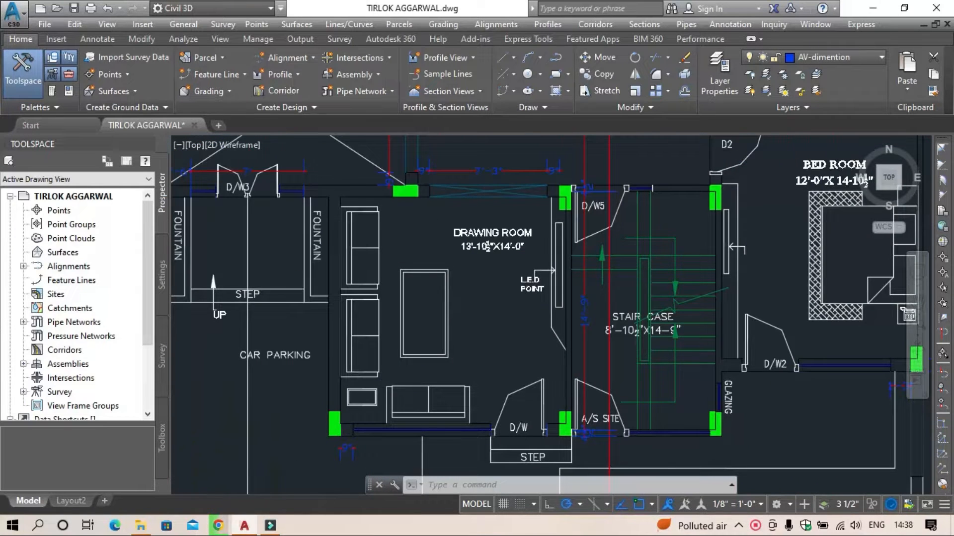
{"action": "scroll", "coordinate": [526, 267], "scroll_direction": "down", "scroll_amount": 5}
{"action": "middle_click_drag", "start_coordinate": [526, 269], "coordinate": [486, 477]}
{"action": "scroll", "coordinate": [478, 273], "scroll_direction": "down", "scroll_amount": 4}
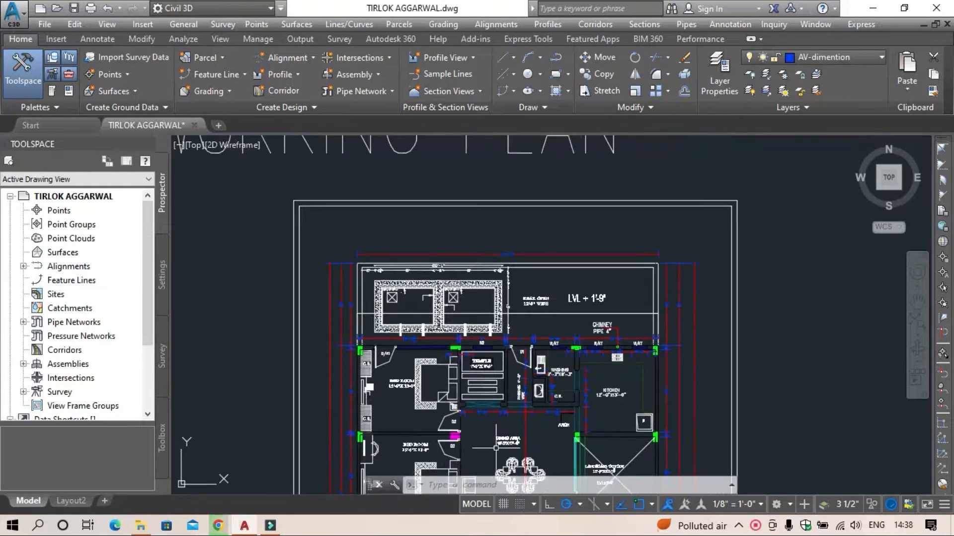
{"action": "scroll", "coordinate": [496, 288], "scroll_direction": "up", "scroll_amount": 7}
{"action": "scroll", "coordinate": [500, 291], "scroll_direction": "down", "scroll_amount": 1}
{"action": "middle_click_drag", "start_coordinate": [500, 291], "coordinate": [544, 339]}
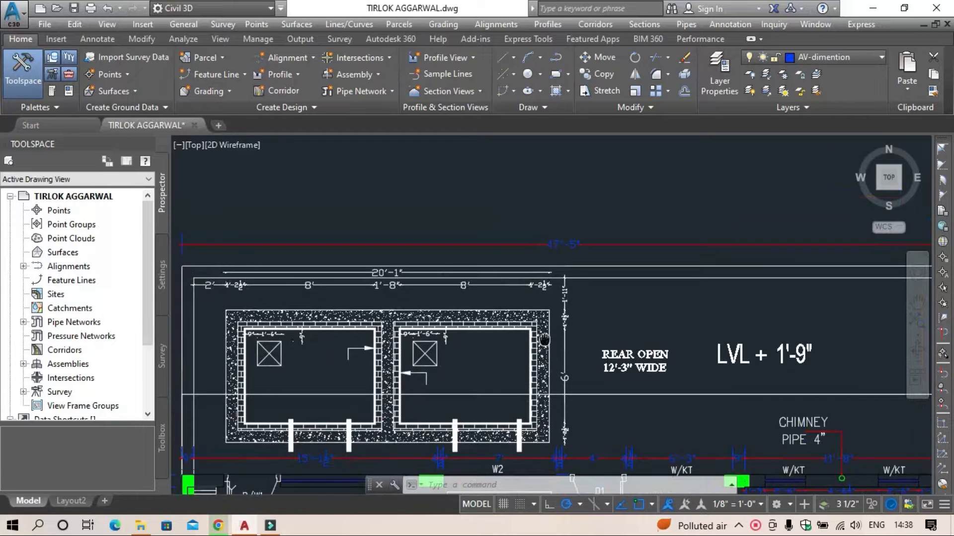
{"action": "middle_click_drag", "start_coordinate": [534, 281], "coordinate": [521, 281]}
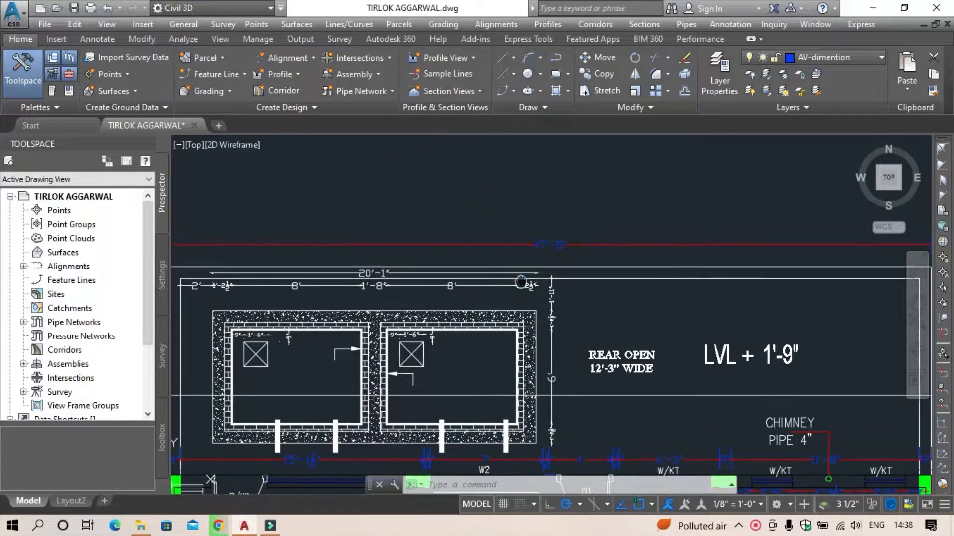
{"action": "scroll", "coordinate": [522, 280], "scroll_direction": "down", "scroll_amount": 6}
{"action": "middle_click_drag", "start_coordinate": [530, 330], "coordinate": [459, 164]}
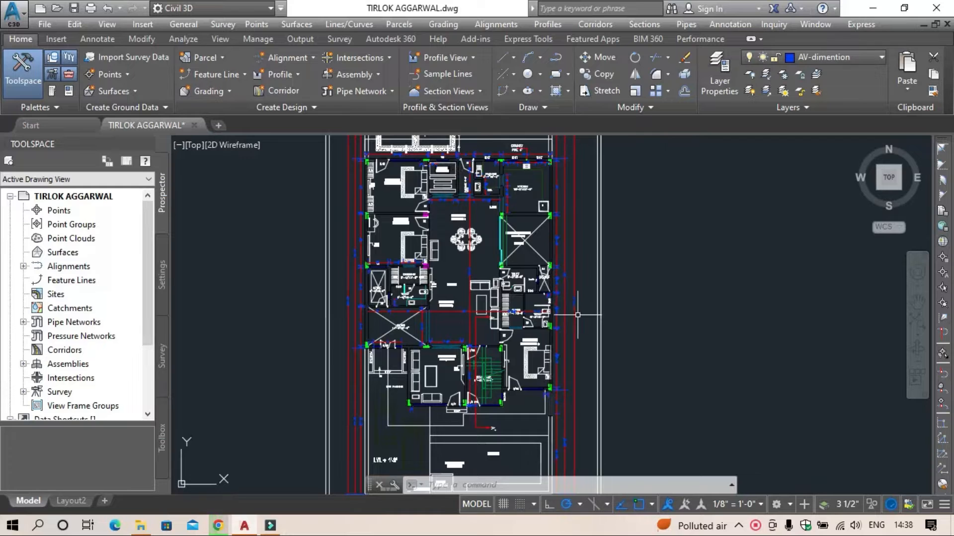
Step: Examine the ground floor plan's overall side dimensions, living room, toilets, bedrooms and temple area
{"action": "scroll", "coordinate": [578, 315], "scroll_direction": "up", "scroll_amount": 5}
{"action": "scroll", "coordinate": [579, 318], "scroll_direction": "up", "scroll_amount": 3}
{"action": "middle_click_drag", "start_coordinate": [579, 319], "coordinate": [562, 373]}
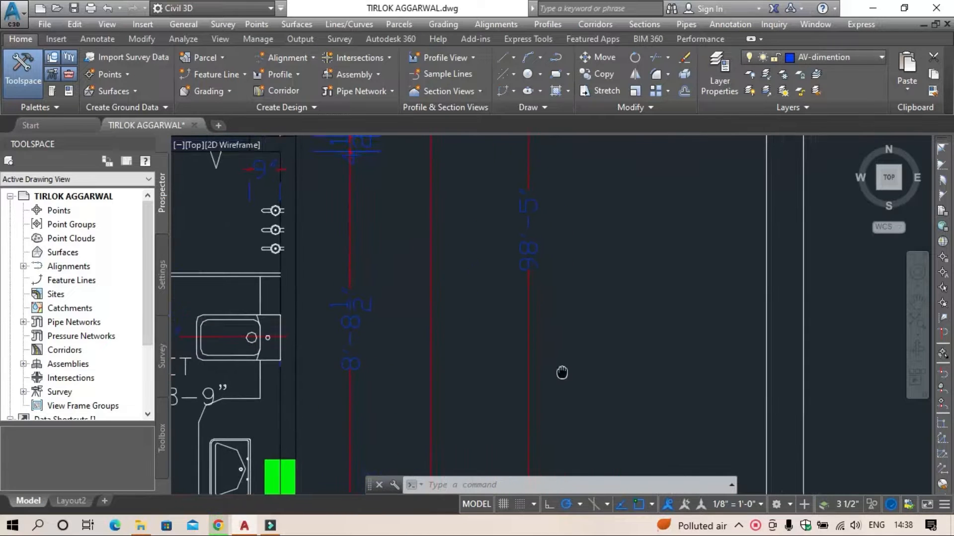
{"action": "scroll", "coordinate": [532, 343], "scroll_direction": "down", "scroll_amount": 5}
{"action": "scroll", "coordinate": [546, 324], "scroll_direction": "up", "scroll_amount": 1}
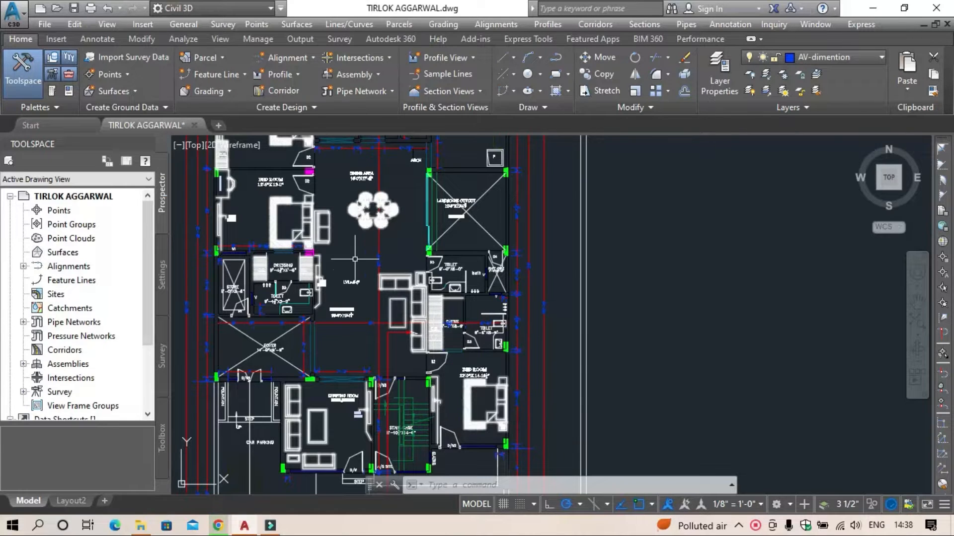
{"action": "scroll", "coordinate": [366, 240], "scroll_direction": "up", "scroll_amount": 4}
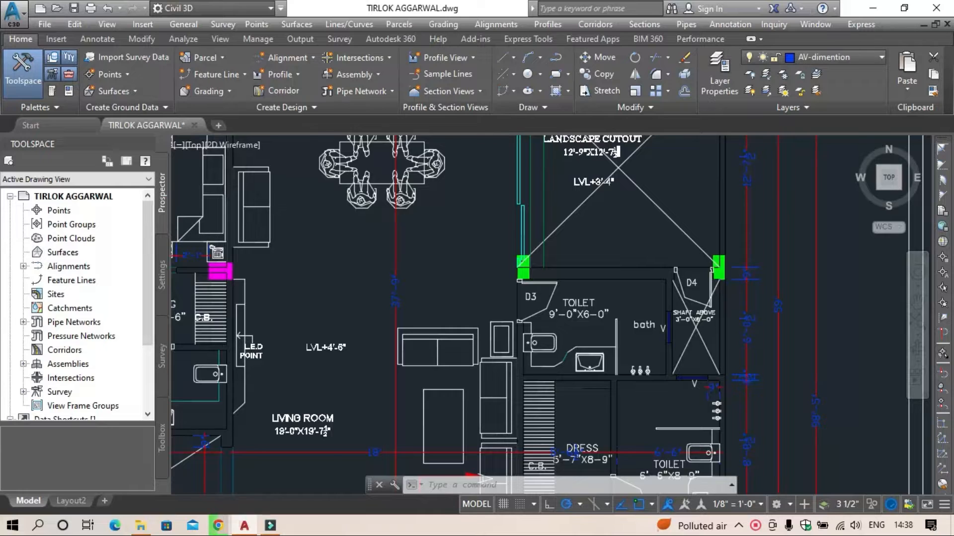
{"action": "scroll", "coordinate": [356, 230], "scroll_direction": "down", "scroll_amount": 5}
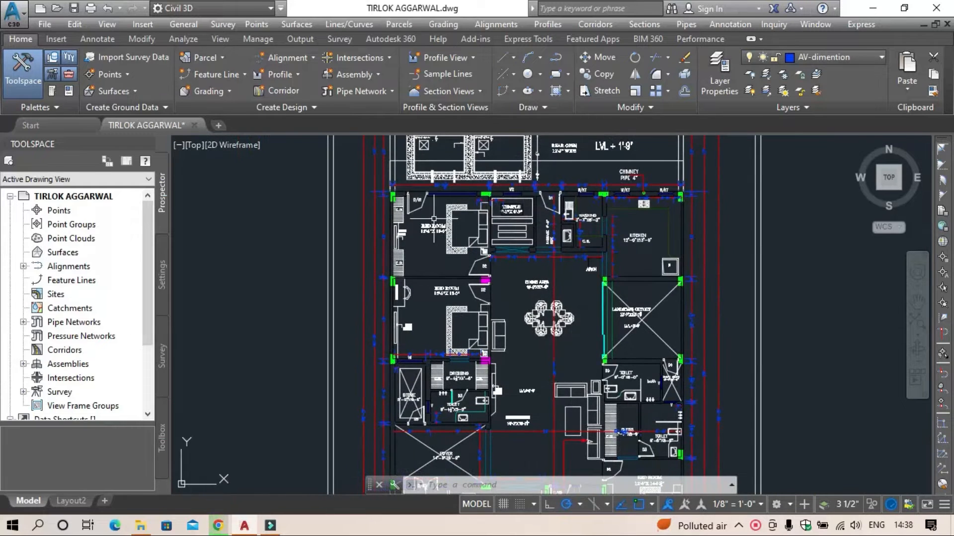
{"action": "scroll", "coordinate": [434, 216], "scroll_direction": "up", "scroll_amount": 5}
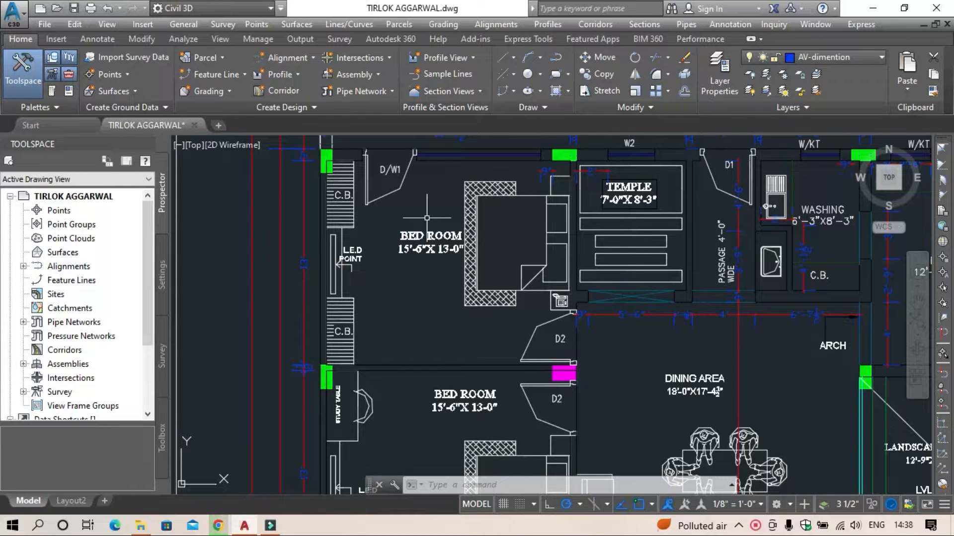
{"action": "scroll", "coordinate": [426, 218], "scroll_direction": "down", "scroll_amount": 4}
{"action": "scroll", "coordinate": [426, 301], "scroll_direction": "down", "scroll_amount": 3}
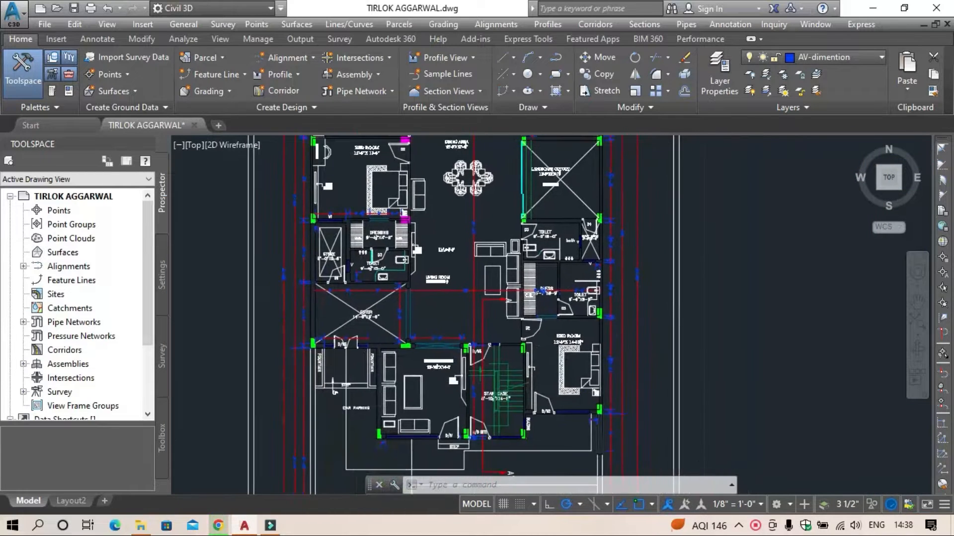
Step: Examine the ground floor plan's title block, the door beam plan below it and the adjoining door beam section sheet
{"action": "scroll", "coordinate": [445, 346], "scroll_direction": "down", "scroll_amount": 2}
{"action": "middle_click_drag", "start_coordinate": [444, 389], "coordinate": [403, 200]}
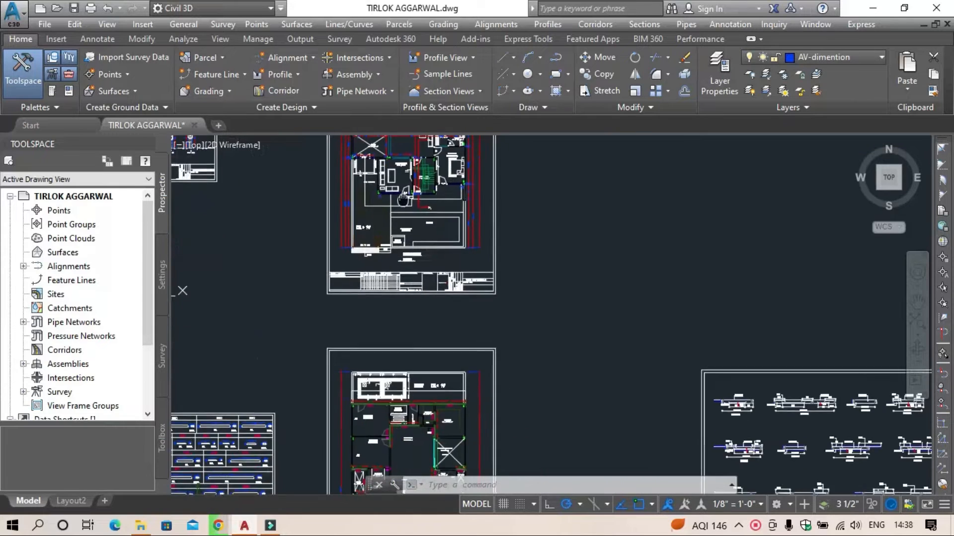
{"action": "scroll", "coordinate": [380, 287], "scroll_direction": "up", "scroll_amount": 7}
{"action": "middle_click_drag", "start_coordinate": [688, 301], "coordinate": [497, 329]}
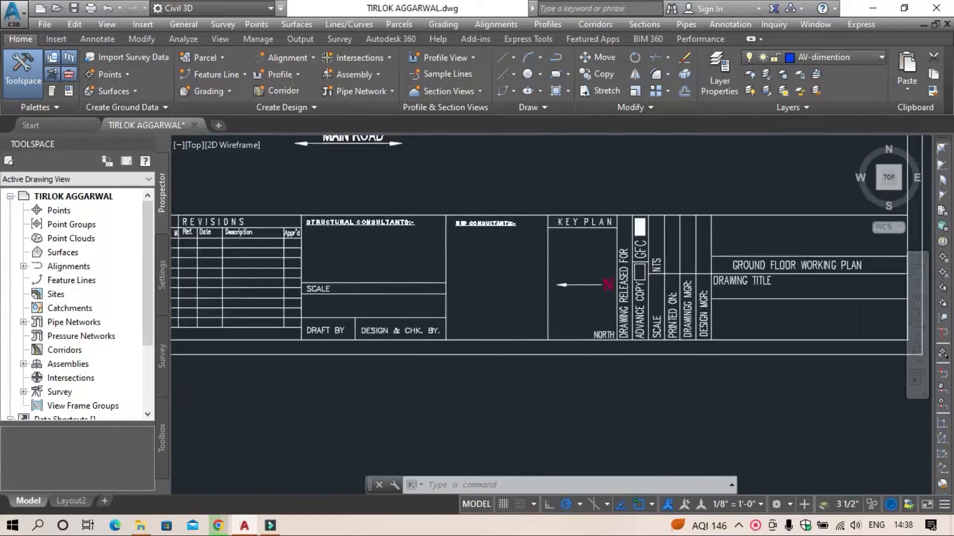
{"action": "scroll", "coordinate": [497, 329], "scroll_direction": "down", "scroll_amount": 5}
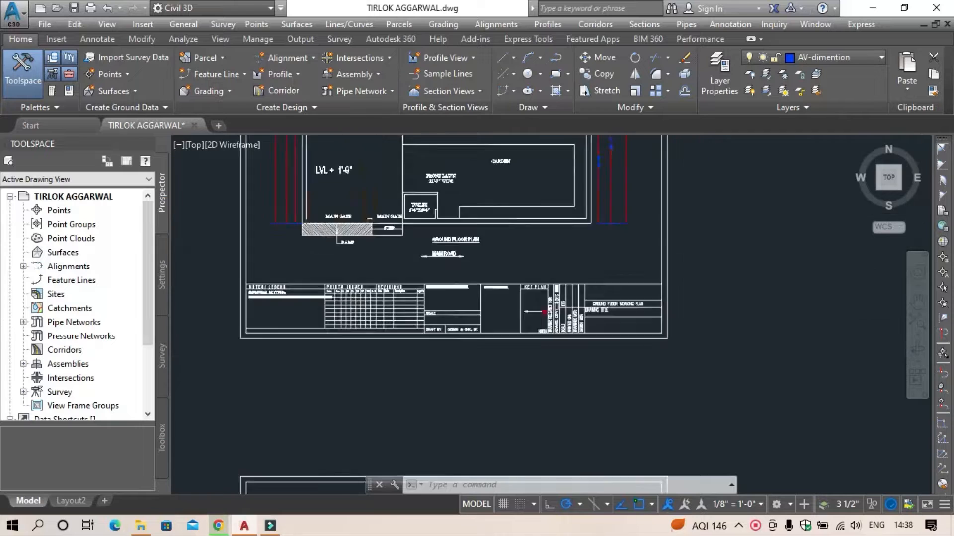
{"action": "scroll", "coordinate": [383, 244], "scroll_direction": "up", "scroll_amount": 6}
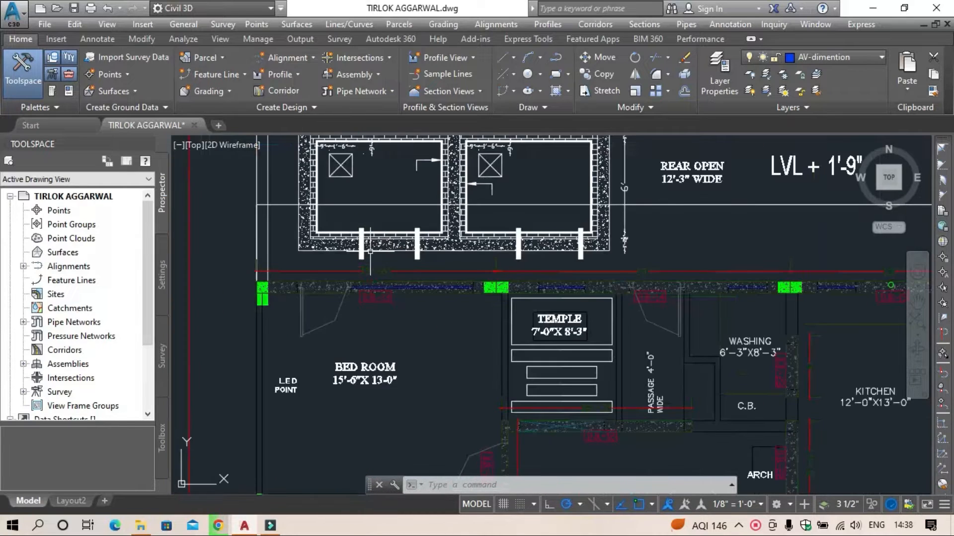
{"action": "scroll", "coordinate": [370, 252], "scroll_direction": "down", "scroll_amount": 4}
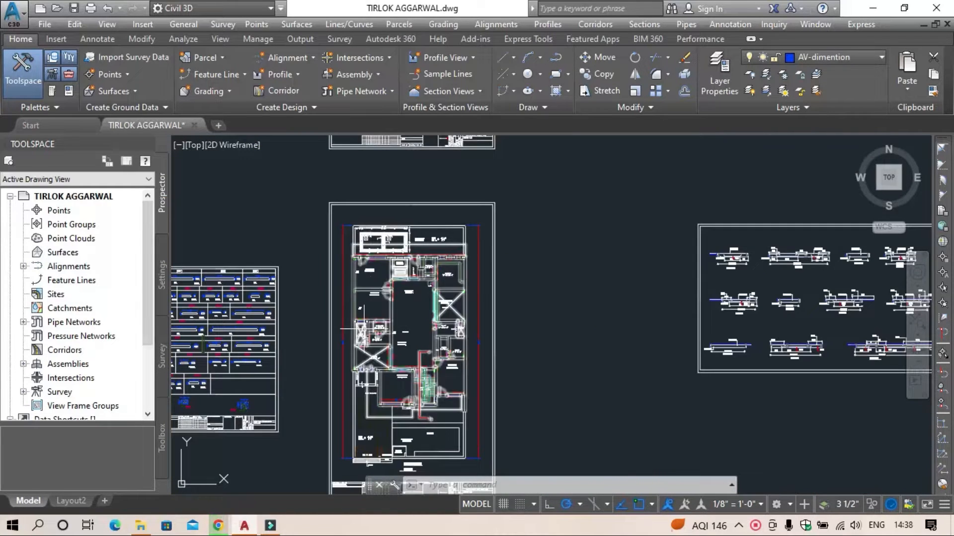
{"action": "middle_click_drag", "start_coordinate": [362, 330], "coordinate": [401, 213]}
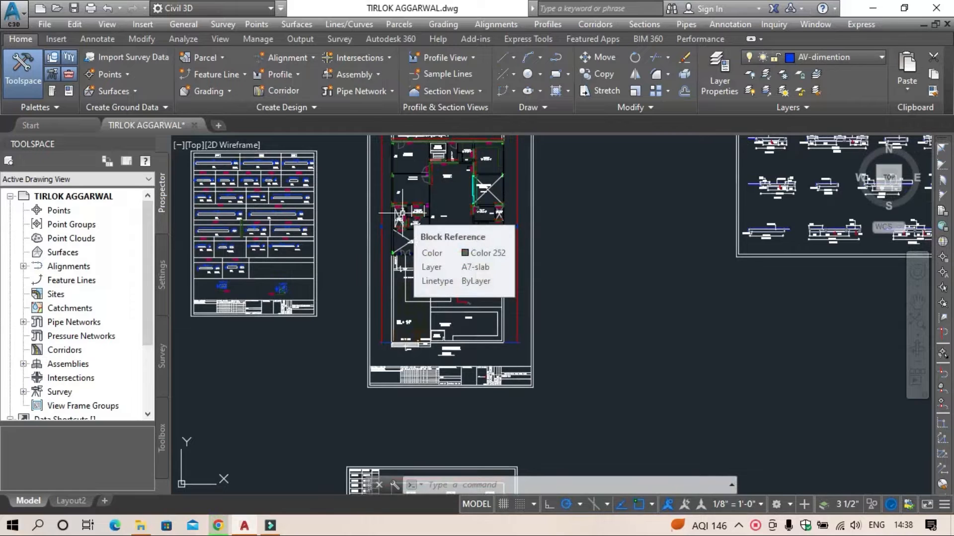
{"action": "scroll", "coordinate": [266, 292], "scroll_direction": "up", "scroll_amount": 5}
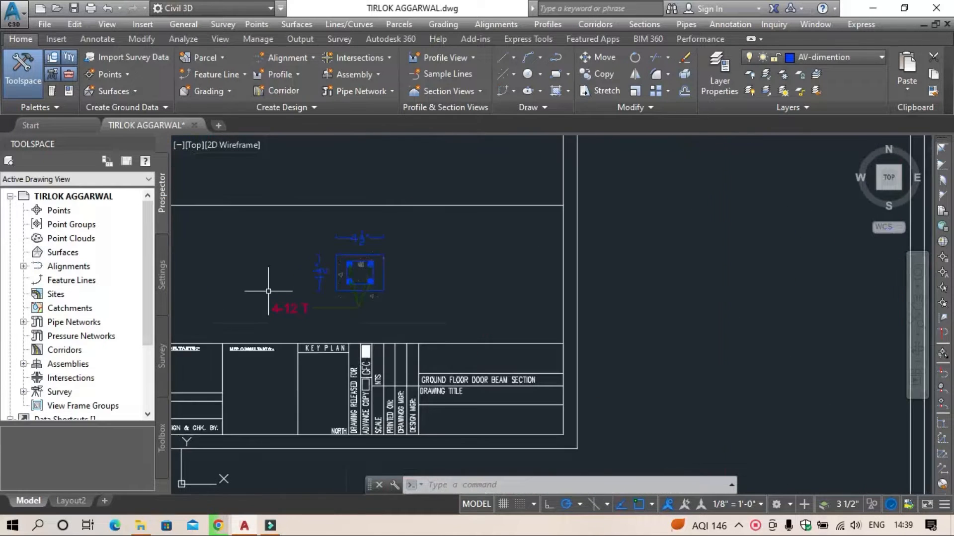
{"action": "scroll", "coordinate": [504, 357], "scroll_direction": "down", "scroll_amount": 3}
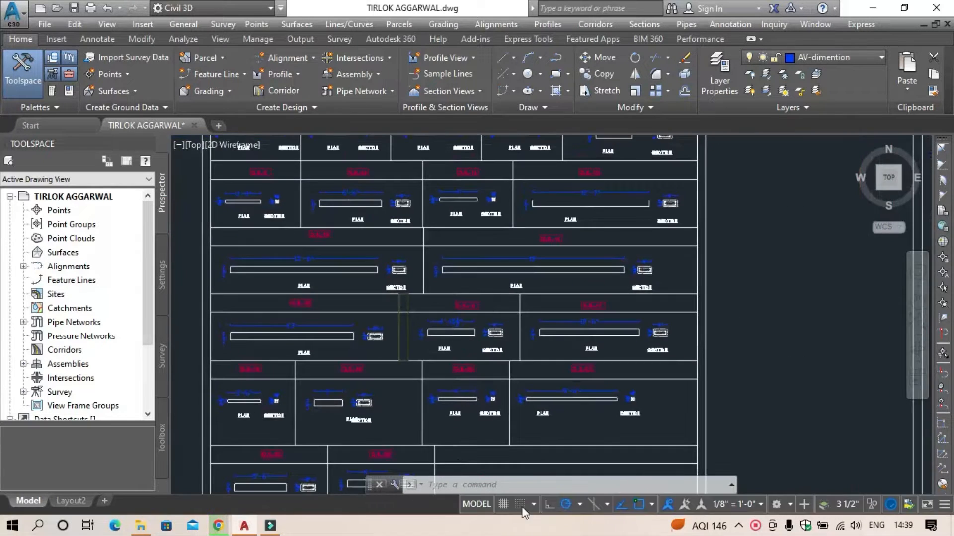
{"action": "scroll", "coordinate": [297, 255], "scroll_direction": "up", "scroll_amount": 4}
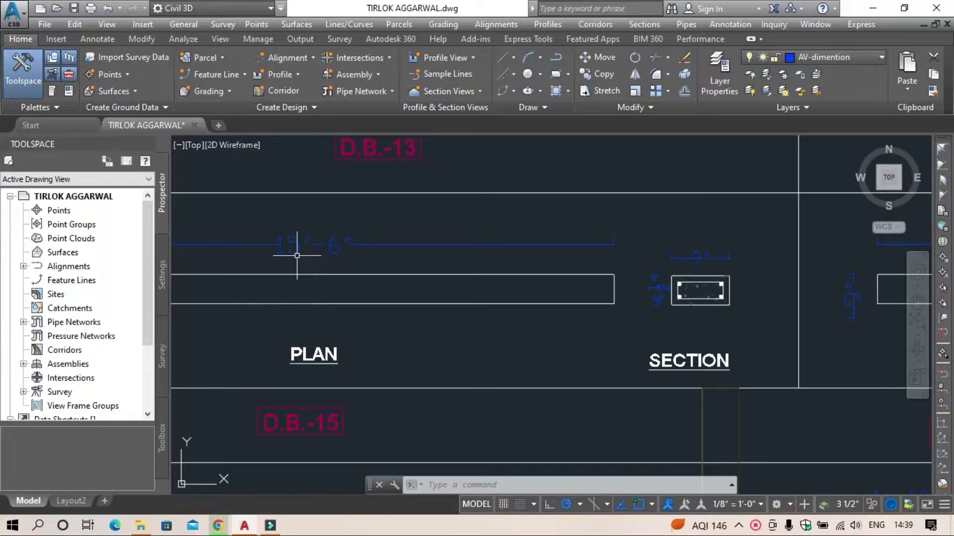
{"action": "scroll", "coordinate": [398, 267], "scroll_direction": "down", "scroll_amount": 8}
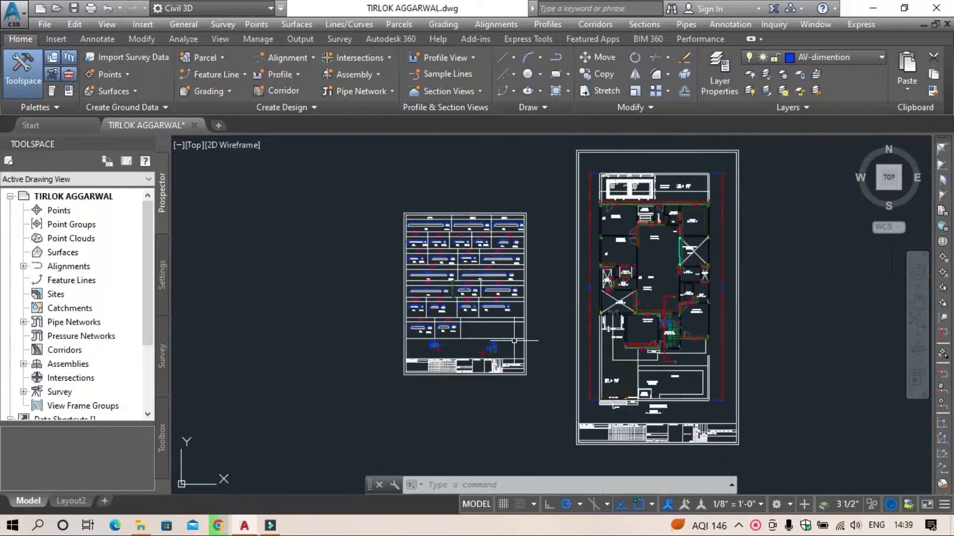
Step: Examine the ground floor roof beam detail sheet, including material grades, title block, and reinforcement and dimensions of beams B18 and B19
{"action": "scroll", "coordinate": [435, 255], "scroll_direction": "down", "scroll_amount": 2}
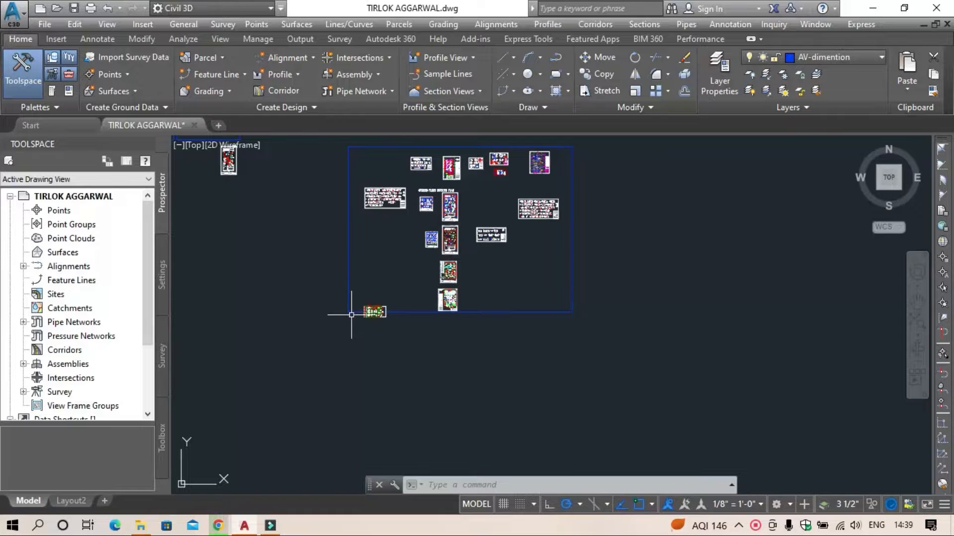
{"action": "scroll", "coordinate": [373, 170], "scroll_direction": "up", "scroll_amount": 7}
{"action": "scroll", "coordinate": [559, 381], "scroll_direction": "up", "scroll_amount": 7}
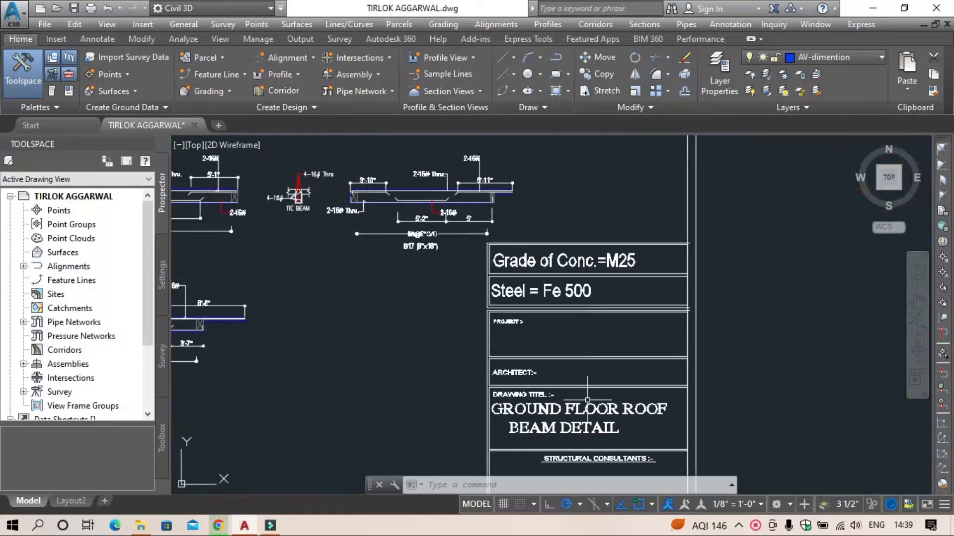
{"action": "middle_click_drag", "start_coordinate": [588, 401], "coordinate": [622, 353]}
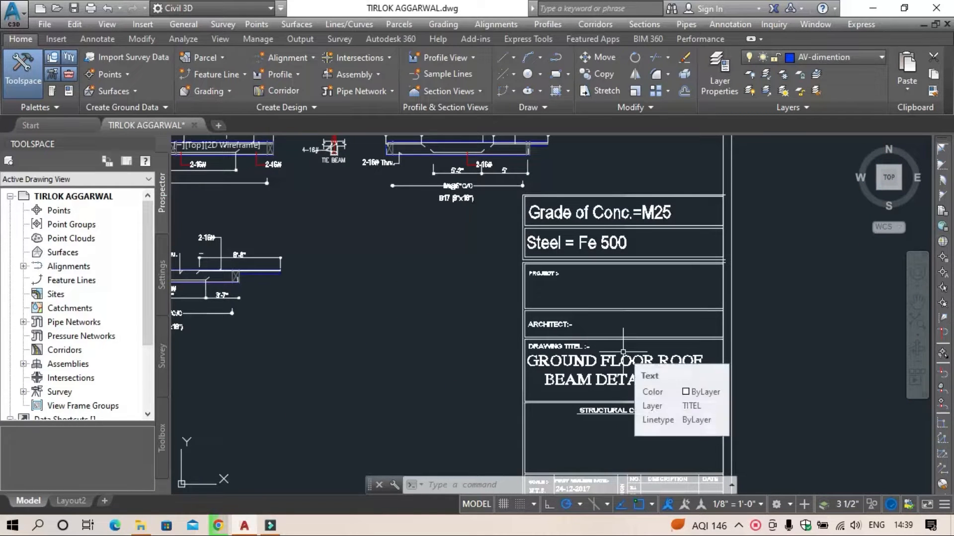
{"action": "mouse_move", "coordinate": [337, 309]}
{"action": "middle_mouse_down"}
{"action": "mouse_move", "coordinate": [554, 341]}
{"action": "mouse_move", "coordinate": [725, 389]}
{"action": "middle_mouse_up"}
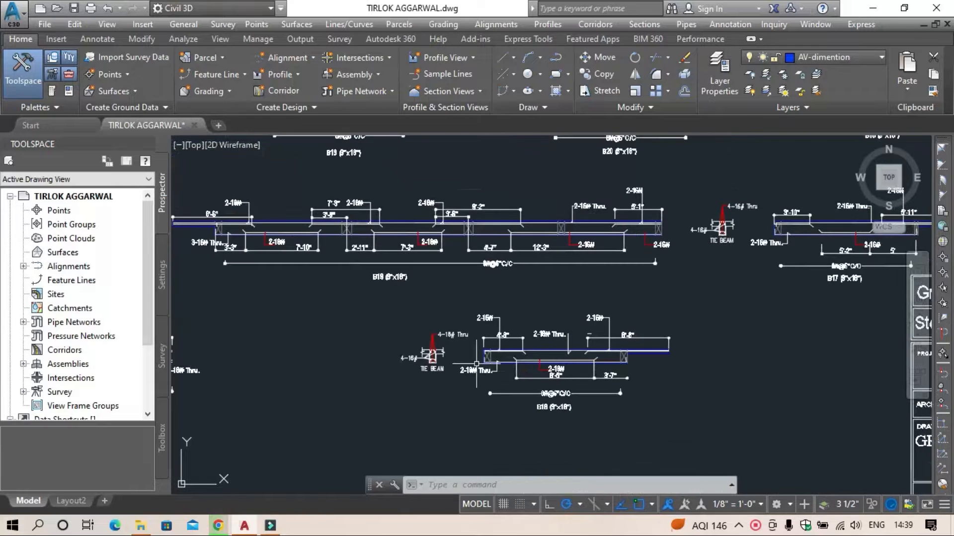
{"action": "scroll", "coordinate": [197, 254], "scroll_direction": "up", "scroll_amount": 3}
{"action": "middle_click_drag", "start_coordinate": [264, 257], "coordinate": [523, 389]}
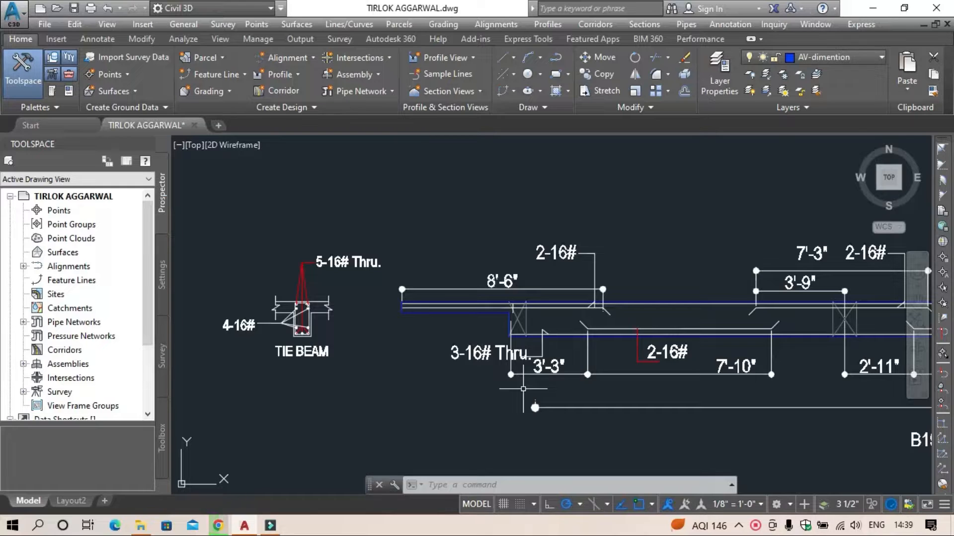
{"action": "left_click", "coordinate": [424, 380]}
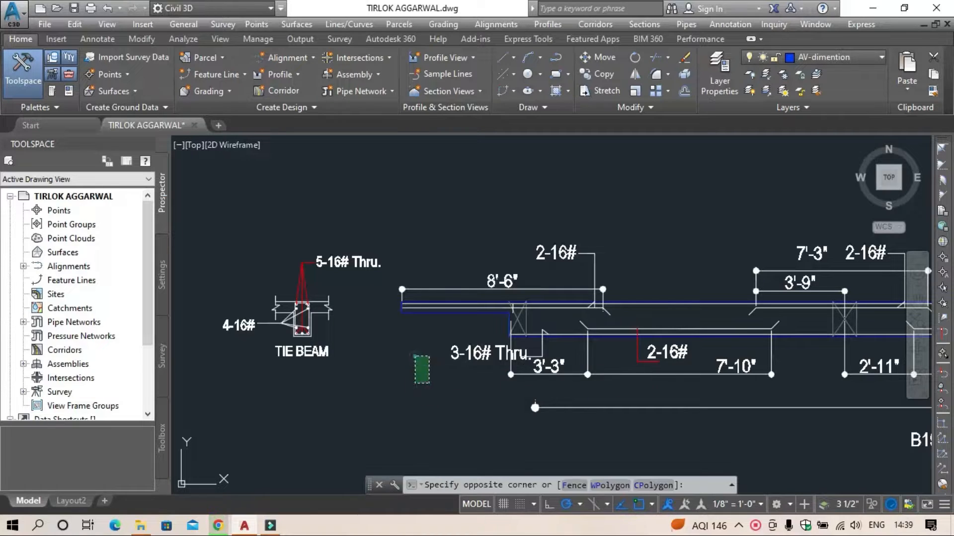
{"action": "scroll", "coordinate": [412, 356], "scroll_direction": "down", "scroll_amount": 2}
{"action": "scroll", "coordinate": [413, 355], "scroll_direction": "down", "scroll_amount": 3}
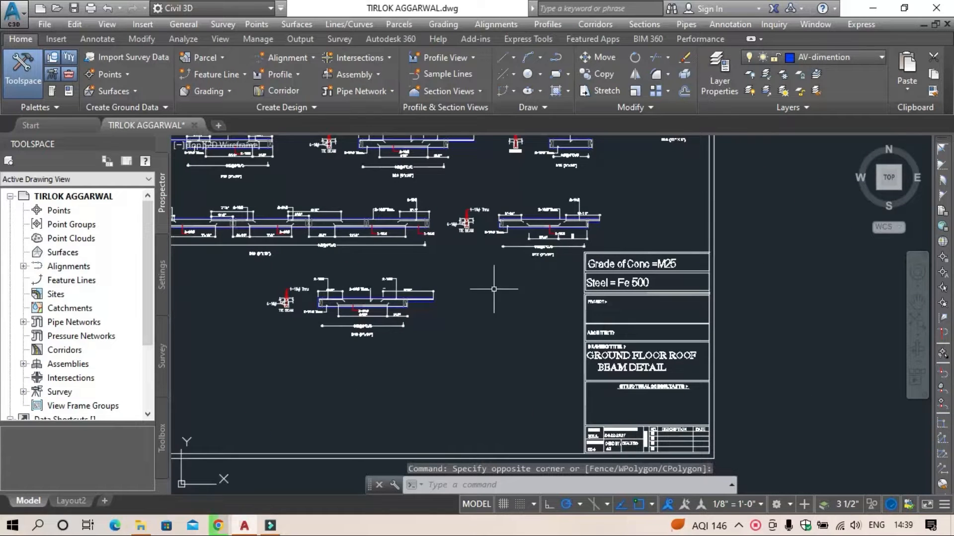
{"action": "scroll", "coordinate": [383, 293], "scroll_direction": "up", "scroll_amount": 4}
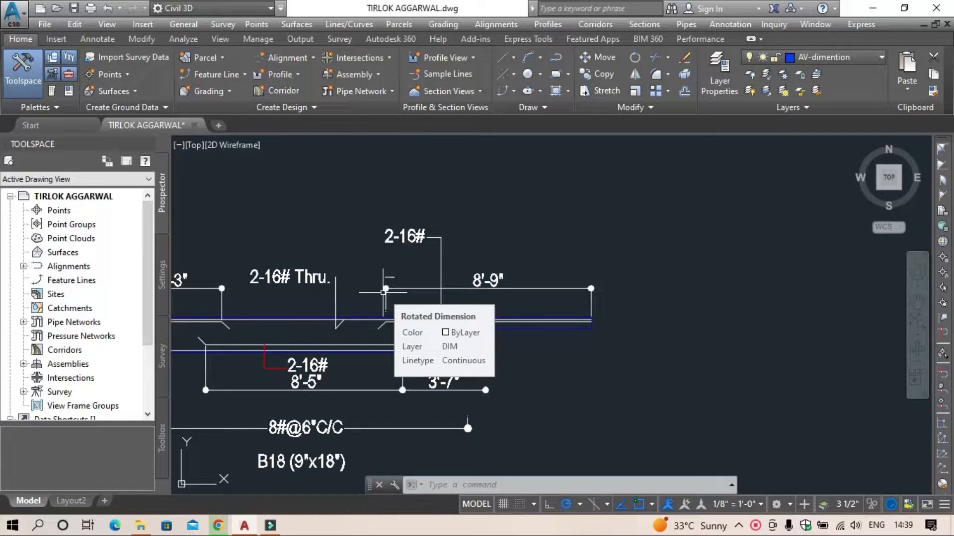
{"action": "scroll", "coordinate": [681, 325], "scroll_direction": "down", "scroll_amount": 5}
{"action": "middle_click_drag", "start_coordinate": [681, 341], "coordinate": [330, 174]}
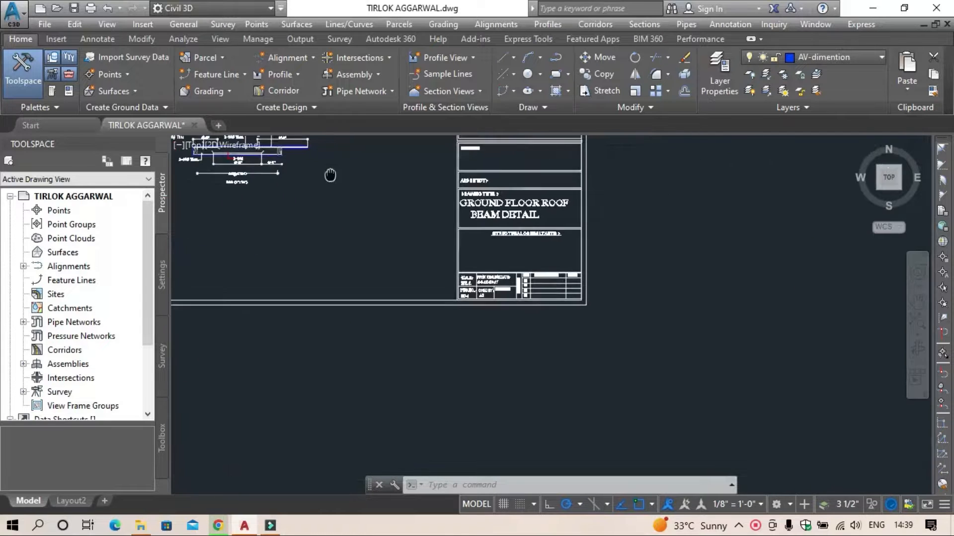
{"action": "scroll", "coordinate": [458, 209], "scroll_direction": "up", "scroll_amount": 2}
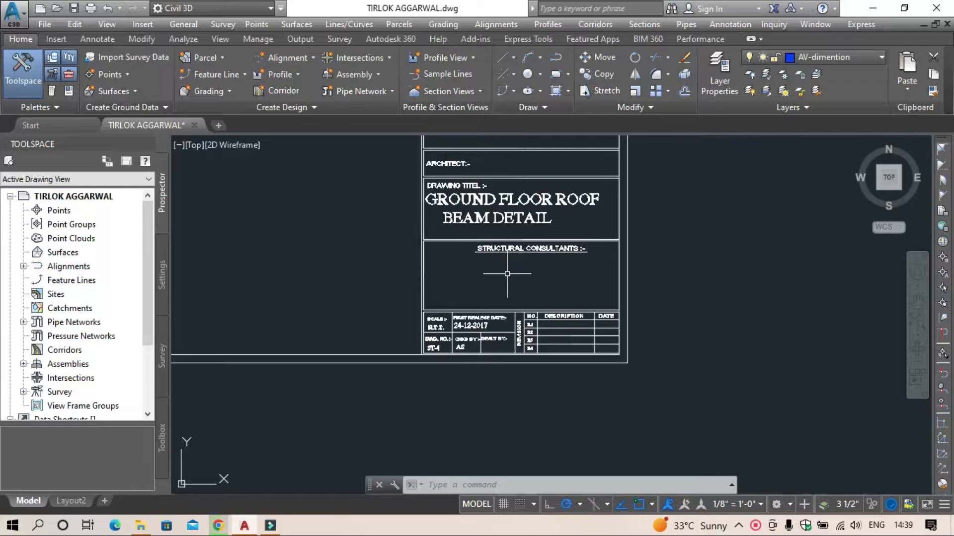
Step: Examine the door and window elevations and their dimensions on the detail sheet beside the ground floor working plan
{"action": "scroll", "coordinate": [507, 273], "scroll_direction": "down", "scroll_amount": 4}
{"action": "middle_click_drag", "start_coordinate": [571, 315], "coordinate": [411, 270]}
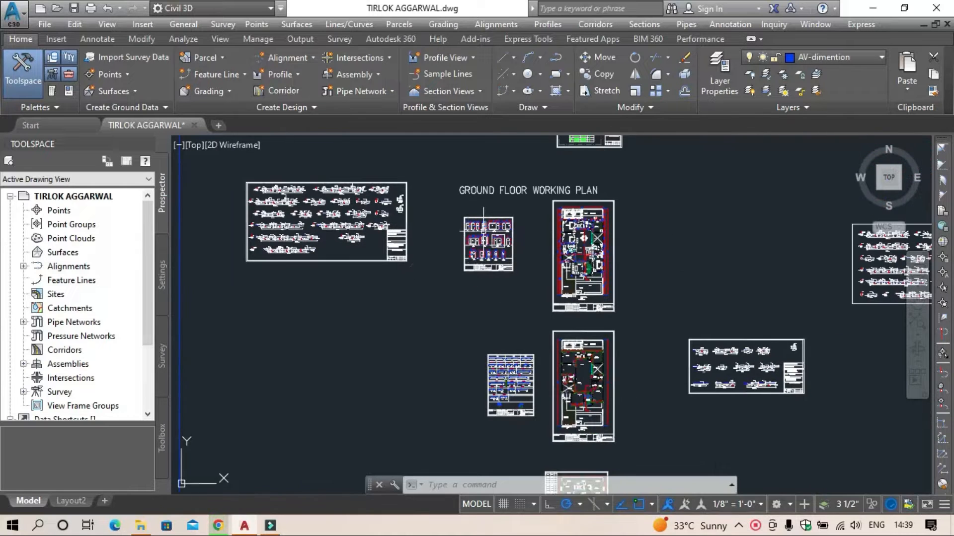
{"action": "scroll", "coordinate": [484, 231], "scroll_direction": "up", "scroll_amount": 6}
{"action": "middle_click_drag", "start_coordinate": [570, 346], "coordinate": [498, 239]}
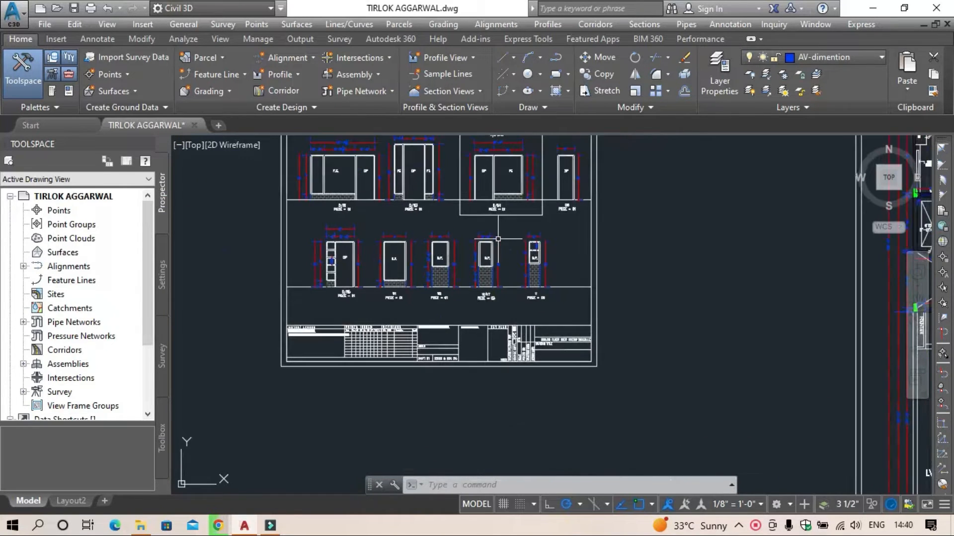
{"action": "scroll", "coordinate": [498, 239], "scroll_direction": "up", "scroll_amount": 5}
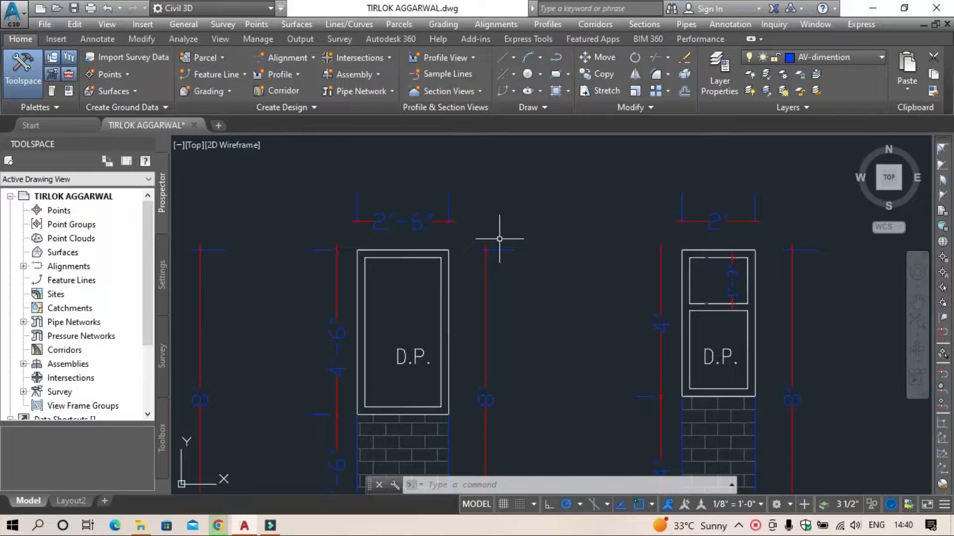
Step: Examine the door beam plans and sections on the sheet beside the ground floor plan, including D.B.-15, D.B.-18 and D.B.-19
{"action": "scroll", "coordinate": [514, 243], "scroll_direction": "down", "scroll_amount": 5}
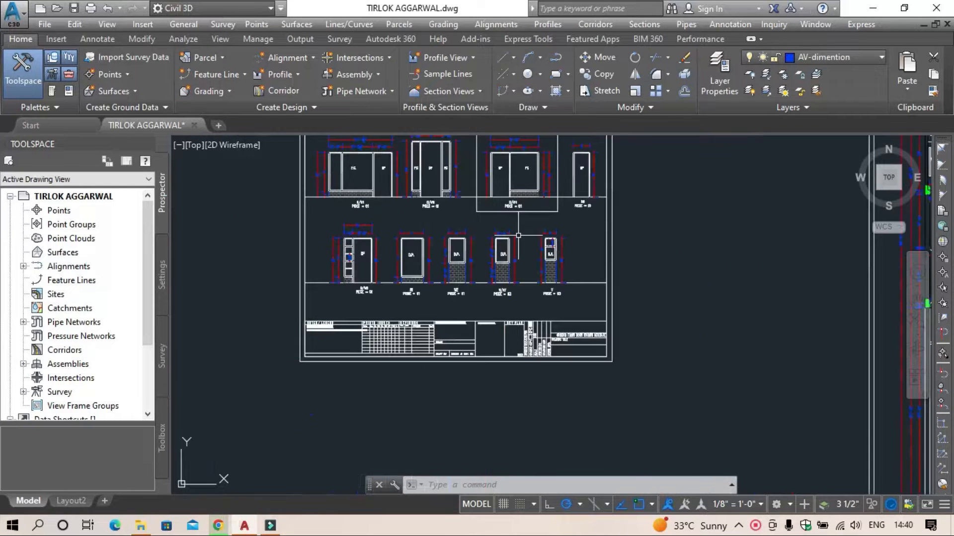
{"action": "mouse_move", "coordinate": [519, 236]}
{"action": "middle_mouse_down"}
{"action": "mouse_move", "coordinate": [511, 319]}
{"action": "mouse_move", "coordinate": [436, 171]}
{"action": "middle_mouse_up"}
{"action": "middle_click_drag", "start_coordinate": [502, 353], "coordinate": [222, 180]}
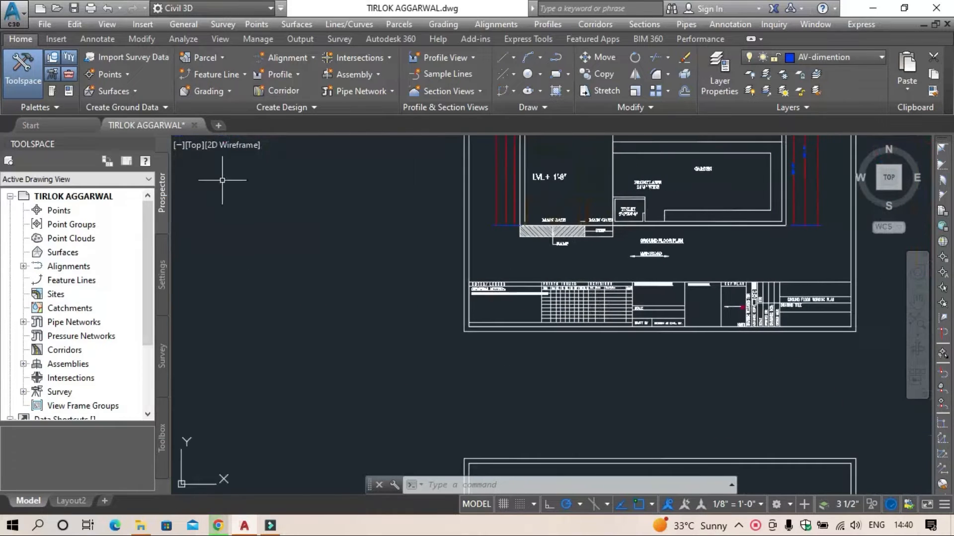
{"action": "scroll", "coordinate": [375, 212], "scroll_direction": "down", "scroll_amount": 5}
{"action": "middle_click_drag", "start_coordinate": [330, 301], "coordinate": [335, 225]}
{"action": "scroll", "coordinate": [357, 286], "scroll_direction": "up", "scroll_amount": 5}
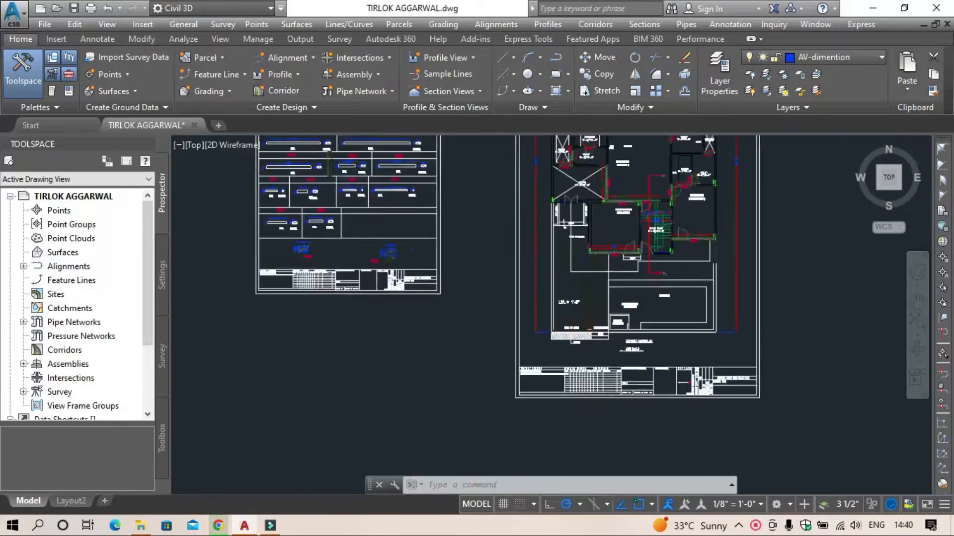
{"action": "scroll", "coordinate": [357, 293], "scroll_direction": "up", "scroll_amount": 2}
{"action": "scroll", "coordinate": [387, 269], "scroll_direction": "up", "scroll_amount": 4}
{"action": "middle_click_drag", "start_coordinate": [390, 266], "coordinate": [674, 471]}
{"action": "middle_click_drag", "start_coordinate": [452, 246], "coordinate": [385, 470]}
{"action": "scroll", "coordinate": [301, 315], "scroll_direction": "up", "scroll_amount": 2}
{"action": "middle_click_drag", "start_coordinate": [319, 288], "coordinate": [615, 367]}
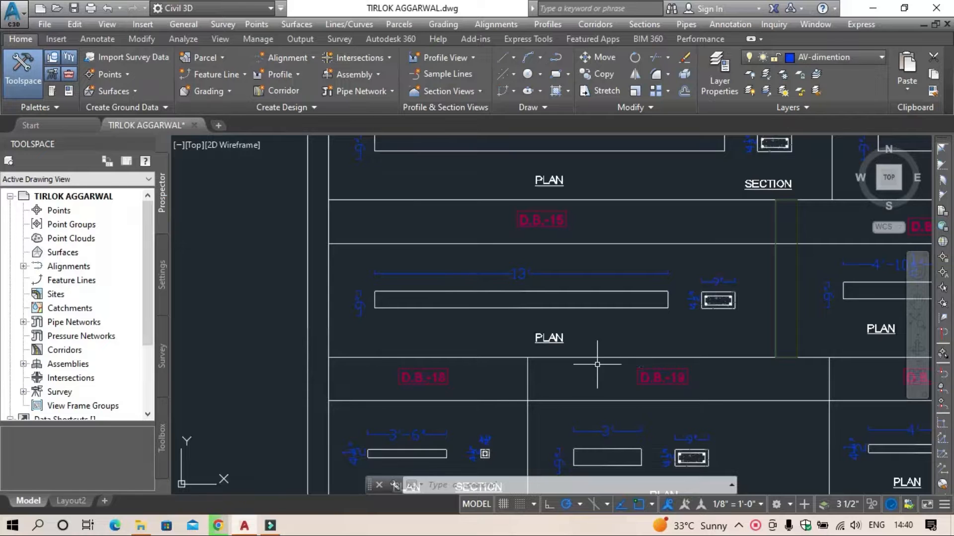
Step: Examine the beam mark and size schedule on the ground floor beam framing plan
{"action": "scroll", "coordinate": [550, 298], "scroll_direction": "down", "scroll_amount": 8}
{"action": "scroll", "coordinate": [680, 349], "scroll_direction": "down", "scroll_amount": 2}
{"action": "middle_click_drag", "start_coordinate": [679, 348], "coordinate": [342, 182]}
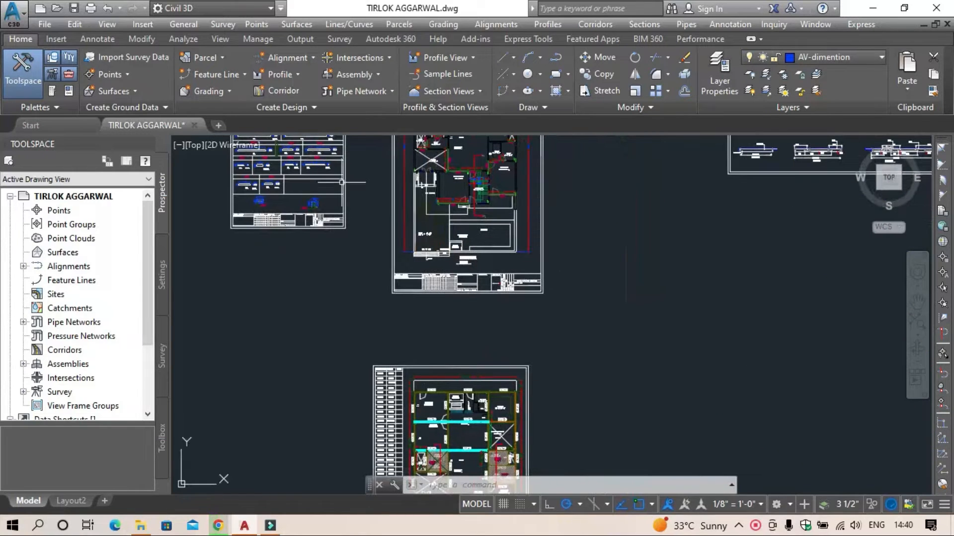
{"action": "middle_click_drag", "start_coordinate": [470, 378], "coordinate": [512, 289]}
{"action": "scroll", "coordinate": [426, 277], "scroll_direction": "up", "scroll_amount": 5}
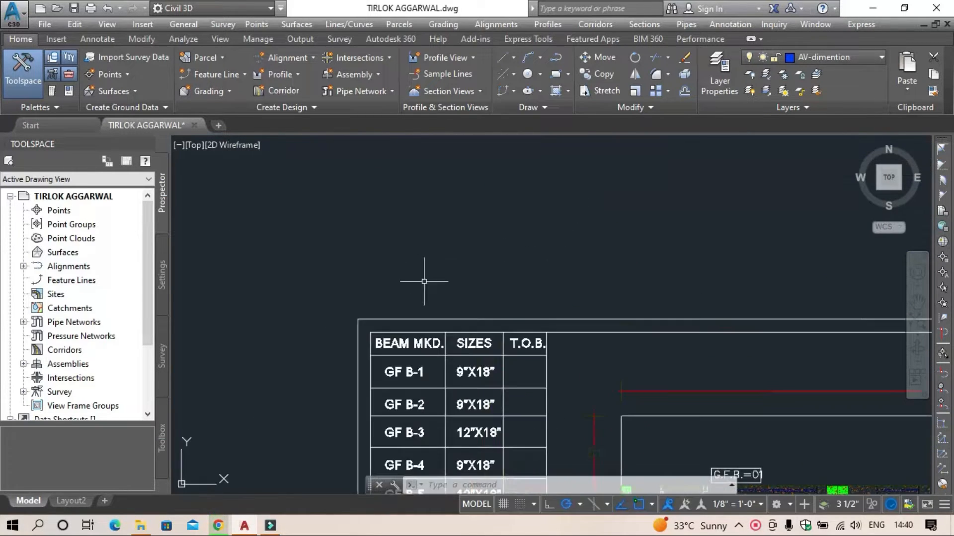
{"action": "middle_click_drag", "start_coordinate": [429, 317], "coordinate": [386, 261]}
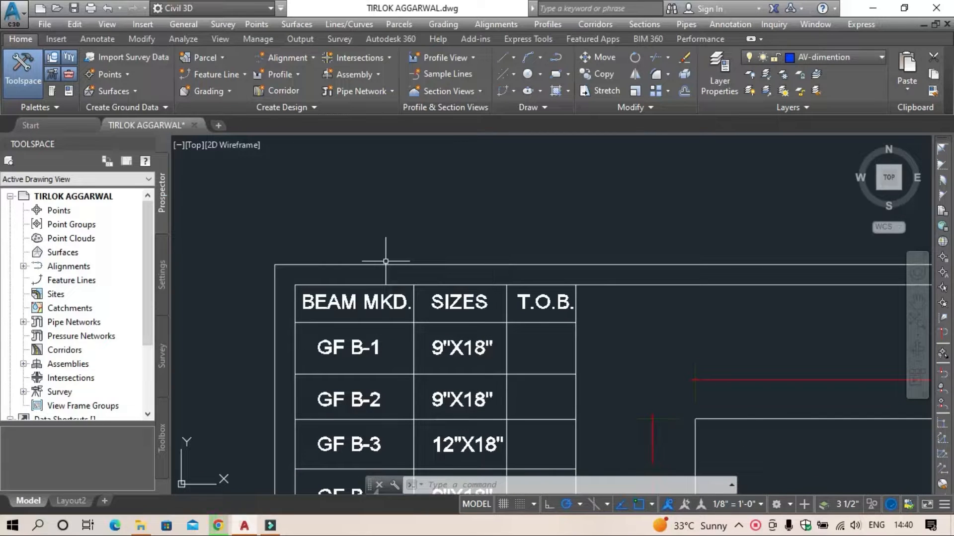
{"action": "scroll", "coordinate": [526, 309], "scroll_direction": "down", "scroll_amount": 4}
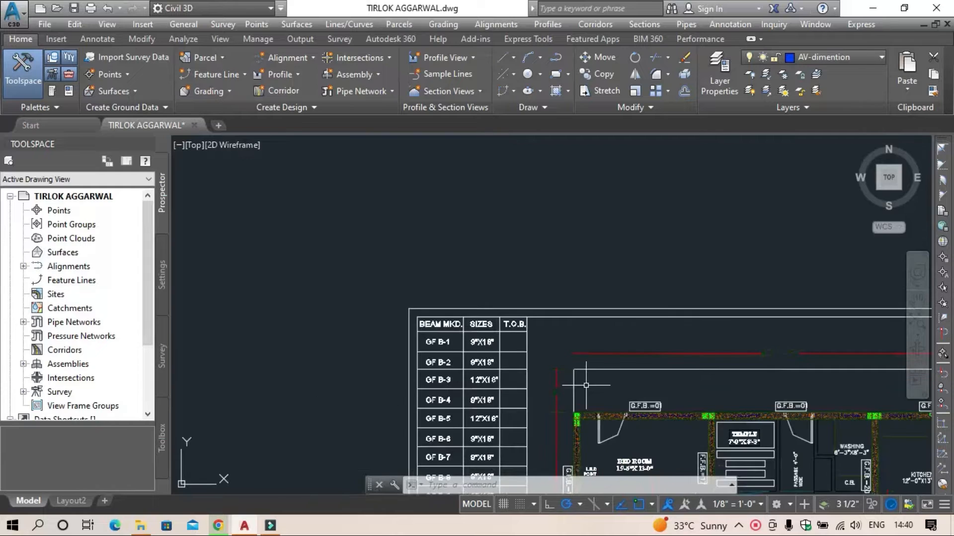
{"action": "middle_click_drag", "start_coordinate": [526, 309], "coordinate": [501, 306]}
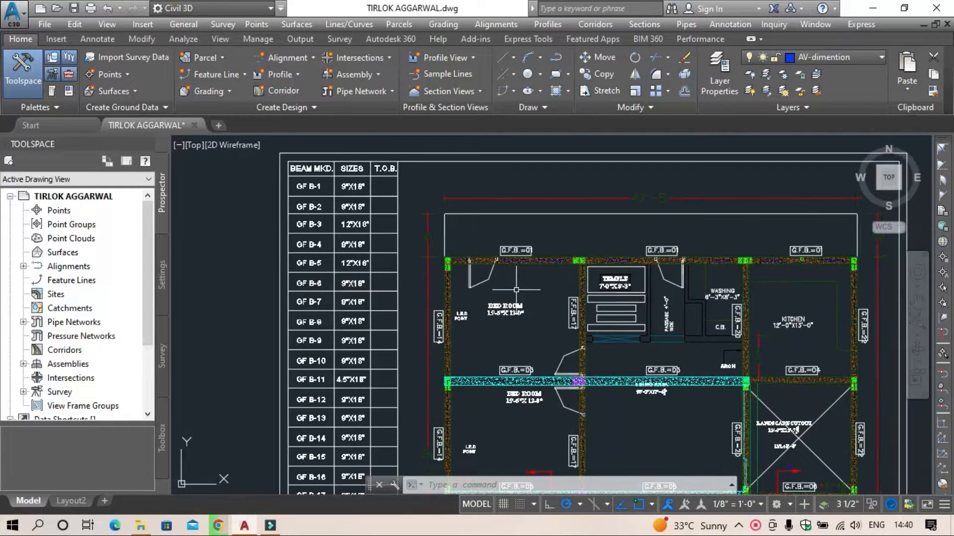
Step: Examine the framing plan's beams and columns around the bedroom and temple, its lower part, Section T-T and the title block
{"action": "scroll", "coordinate": [522, 278], "scroll_direction": "up", "scroll_amount": 4}
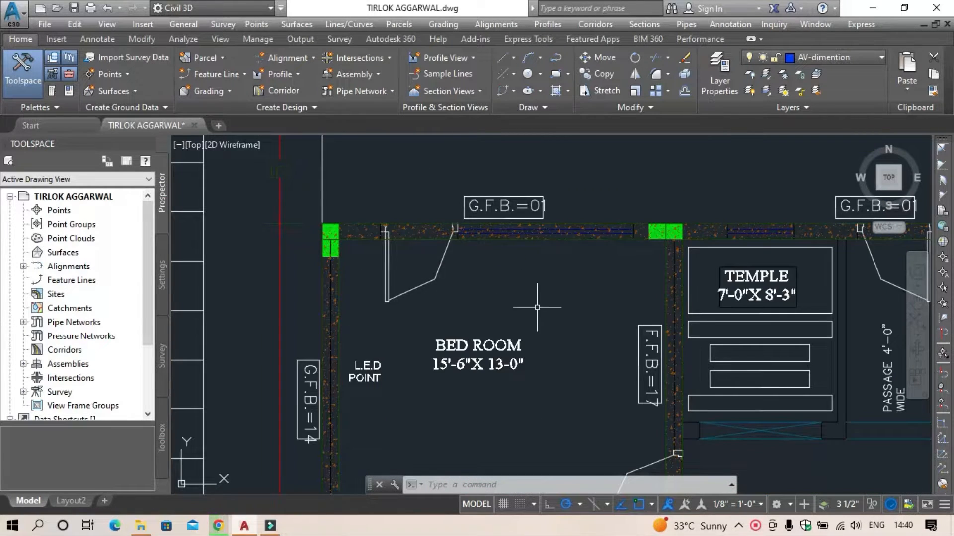
{"action": "middle_click_drag", "start_coordinate": [550, 308], "coordinate": [522, 301]}
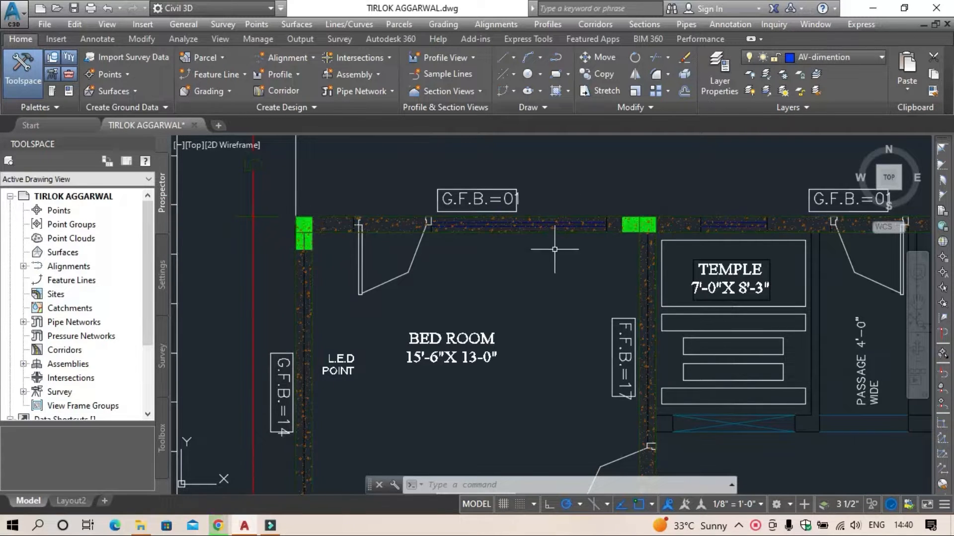
{"action": "scroll", "coordinate": [496, 267], "scroll_direction": "down", "scroll_amount": 6}
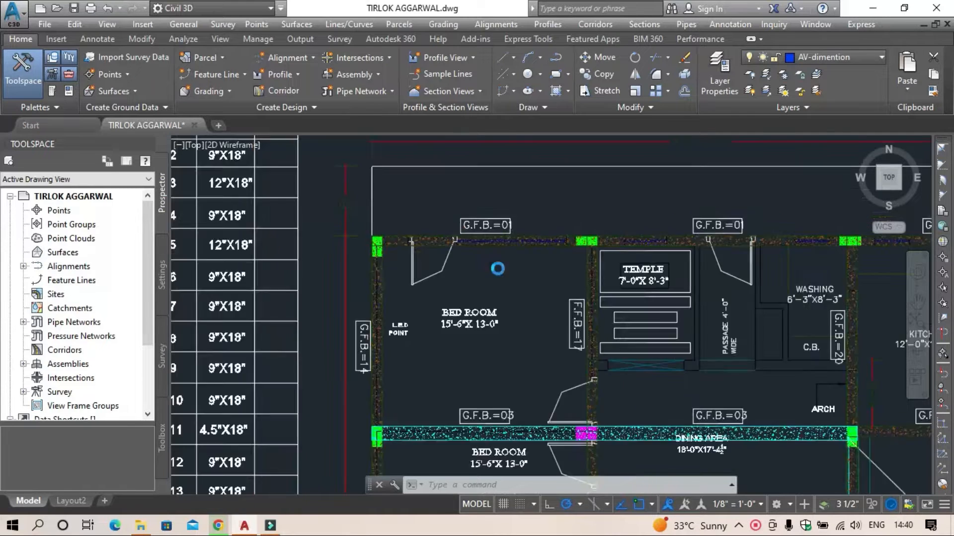
{"action": "middle_click_drag", "start_coordinate": [553, 351], "coordinate": [452, 223]}
{"action": "middle_click_drag", "start_coordinate": [471, 355], "coordinate": [464, 246]}
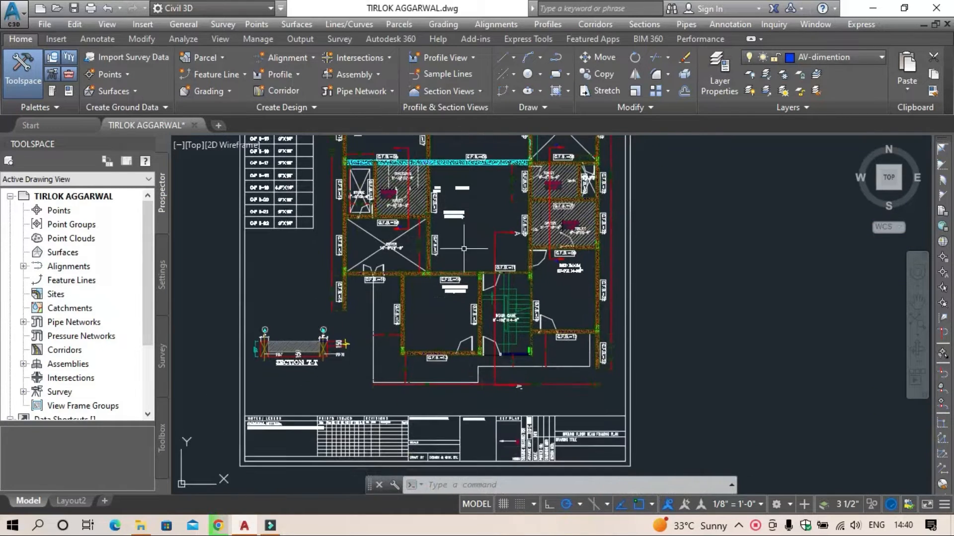
{"action": "scroll", "coordinate": [390, 292], "scroll_direction": "down", "scroll_amount": 6}
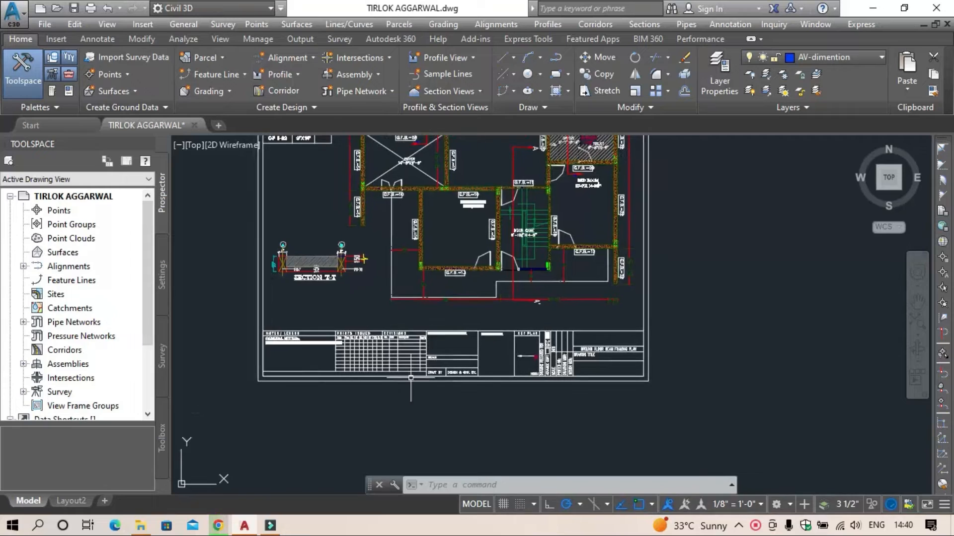
Step: Examine the ground floor slab detail sheet's general notes, material grades, slab layout and typical tie bar detail
{"action": "scroll", "coordinate": [423, 318], "scroll_direction": "up", "scroll_amount": 6}
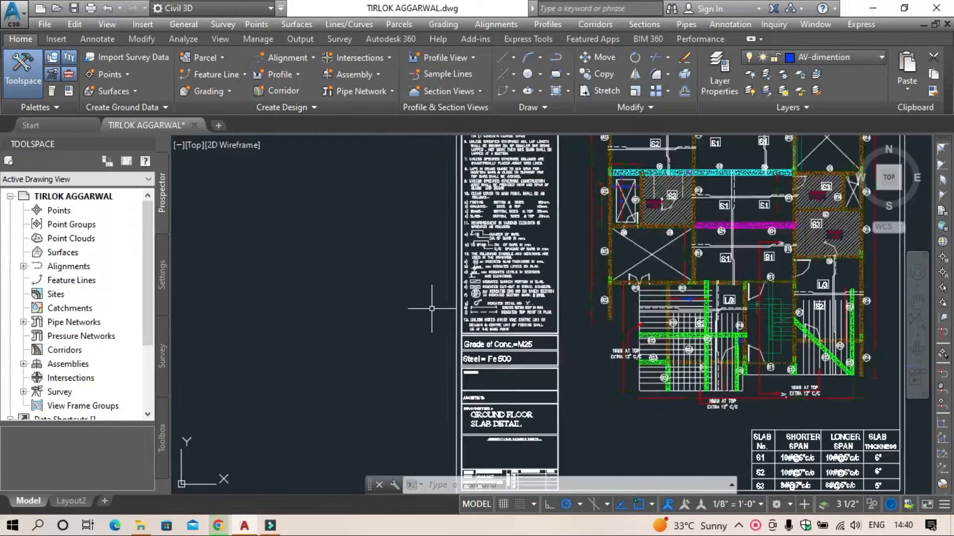
{"action": "scroll", "coordinate": [516, 367], "scroll_direction": "up", "scroll_amount": 3}
{"action": "scroll", "coordinate": [643, 370], "scroll_direction": "down", "scroll_amount": 4}
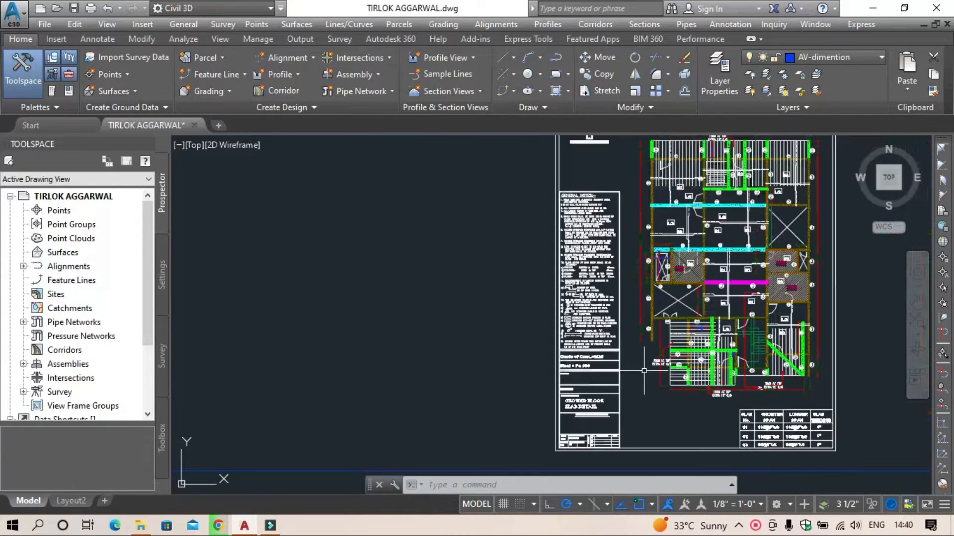
{"action": "middle_click_drag", "start_coordinate": [644, 371], "coordinate": [313, 434]}
{"action": "scroll", "coordinate": [439, 351], "scroll_direction": "up", "scroll_amount": 5}
{"action": "scroll", "coordinate": [439, 351], "scroll_direction": "down", "scroll_amount": 5}
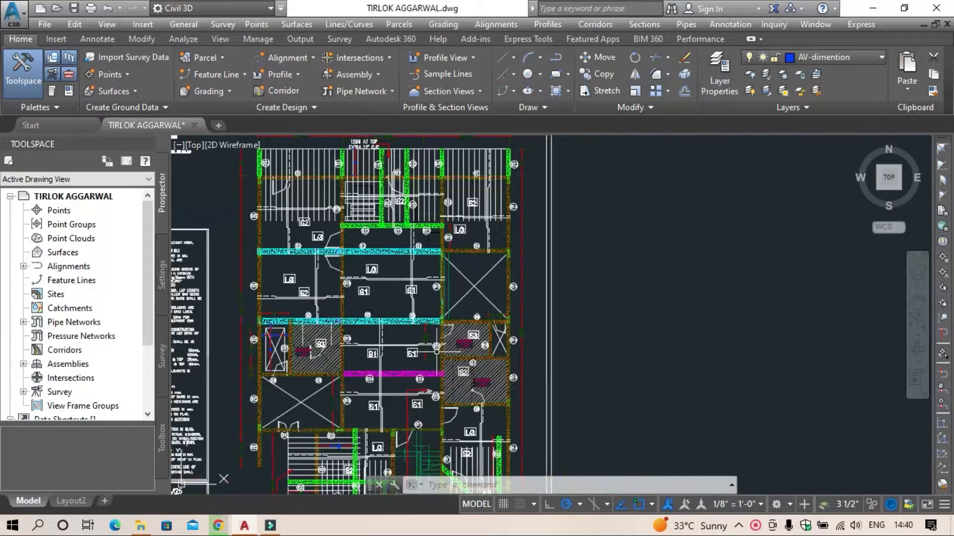
{"action": "scroll", "coordinate": [243, 259], "scroll_direction": "up", "scroll_amount": 6}
{"action": "mouse_move", "coordinate": [243, 259]}
{"action": "middle_mouse_down"}
{"action": "mouse_move", "coordinate": [319, 437]}
{"action": "mouse_move", "coordinate": [324, 479]}
{"action": "middle_mouse_up"}
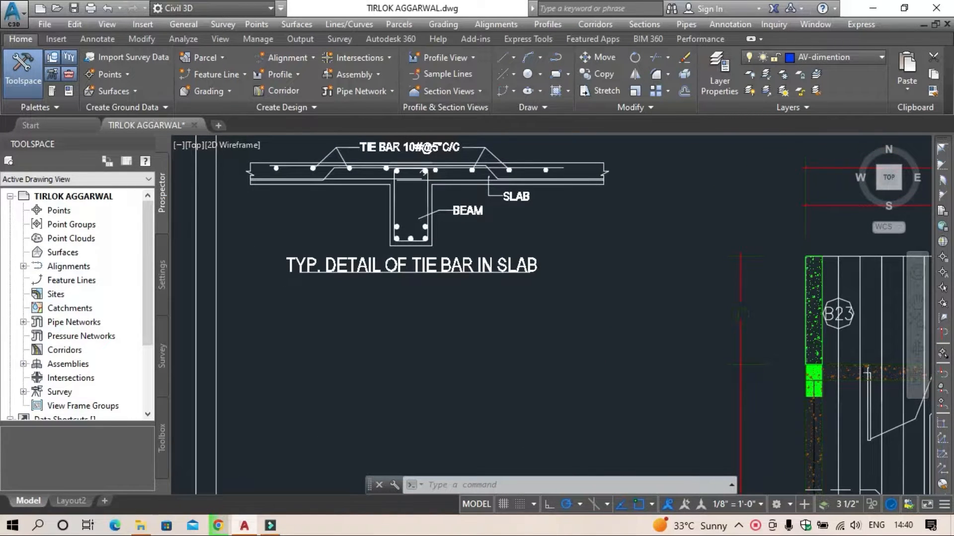
Step: Examine the slab schedule's shorter span, longer span and thickness entries for slabs S1, S2 and S3
{"action": "scroll", "coordinate": [283, 272], "scroll_direction": "down", "scroll_amount": 5}
{"action": "scroll", "coordinate": [423, 269], "scroll_direction": "up", "scroll_amount": 4}
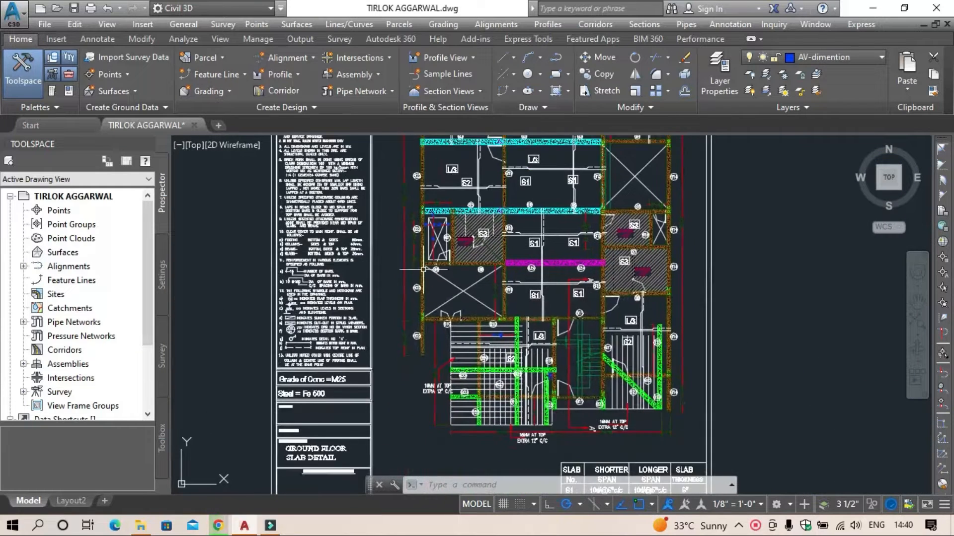
{"action": "middle_click_drag", "start_coordinate": [509, 341], "coordinate": [496, 140]}
{"action": "scroll", "coordinate": [675, 273], "scroll_direction": "up", "scroll_amount": 4}
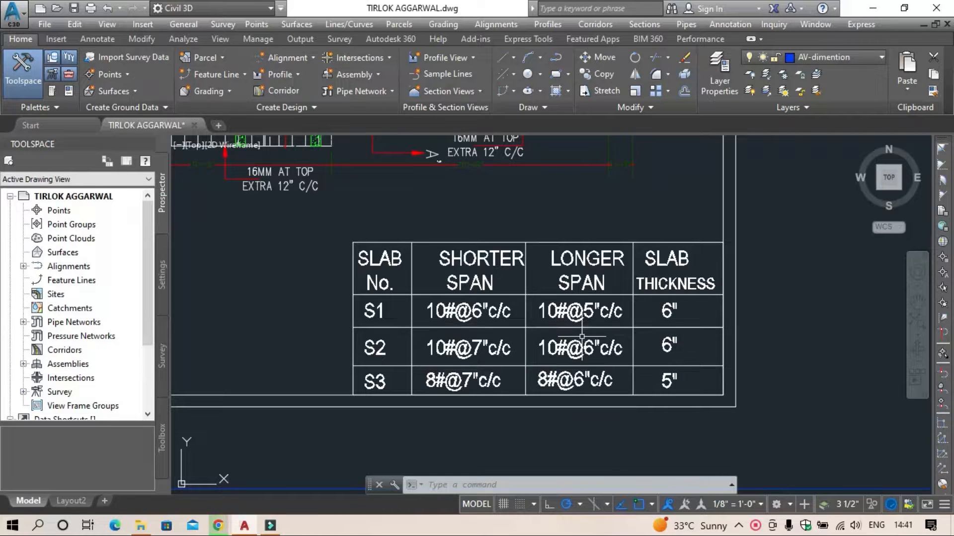
Step: Examine the overall sheet layout and the first floor roof beam detail sheet, including its concrete and steel grades
{"action": "scroll", "coordinate": [514, 326], "scroll_direction": "down", "scroll_amount": 8}
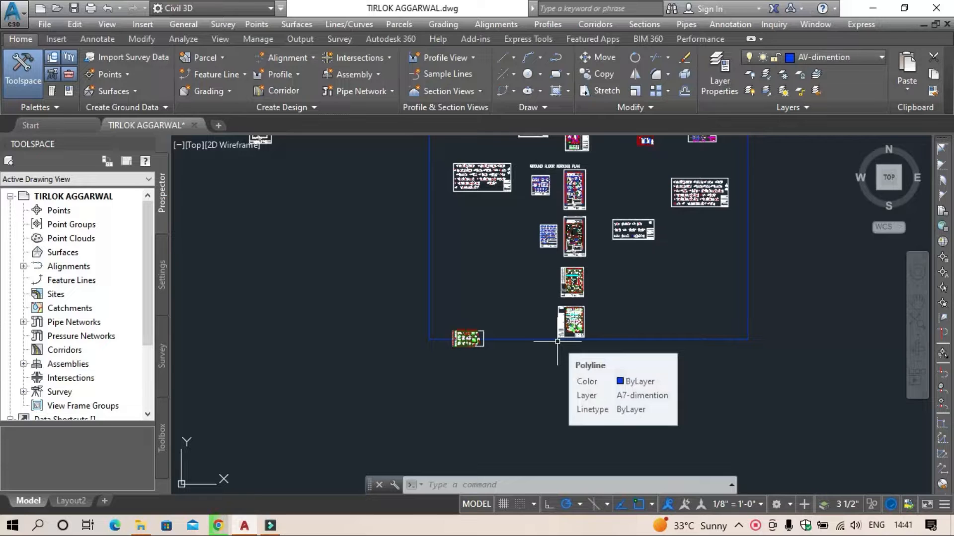
{"action": "middle_click_drag", "start_coordinate": [621, 280], "coordinate": [489, 362]}
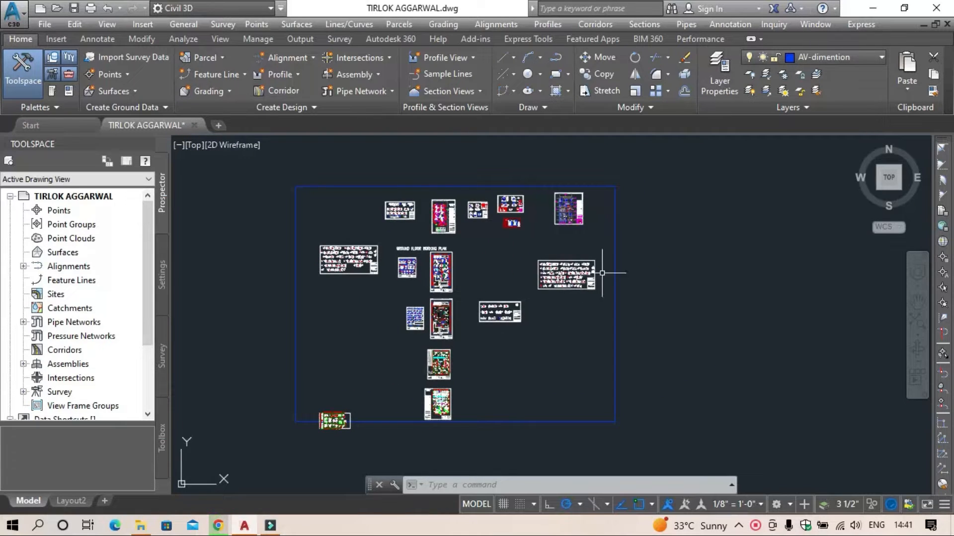
{"action": "scroll", "coordinate": [602, 273], "scroll_direction": "up", "scroll_amount": 15}
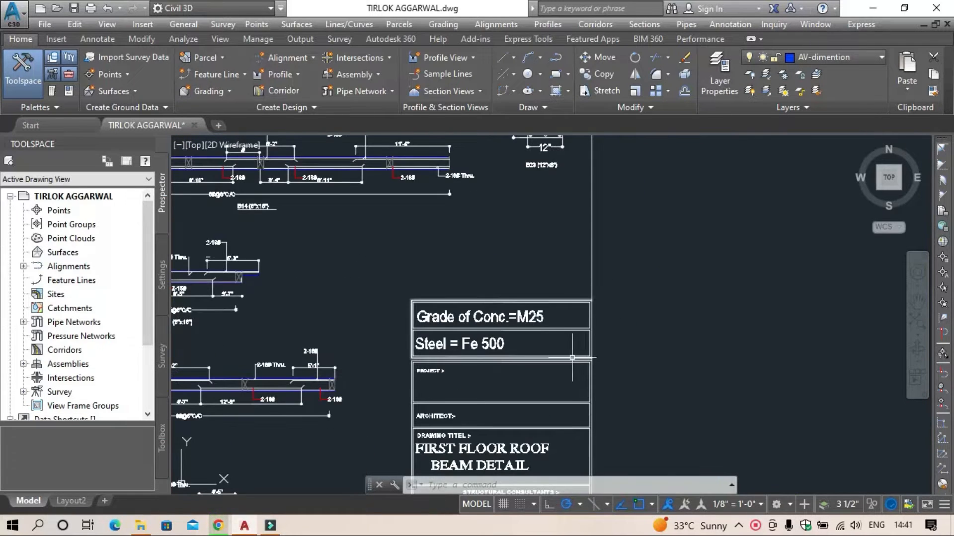
{"action": "scroll", "coordinate": [572, 357], "scroll_direction": "up", "scroll_amount": 3}
{"action": "scroll", "coordinate": [730, 355], "scroll_direction": "down", "scroll_amount": 10}
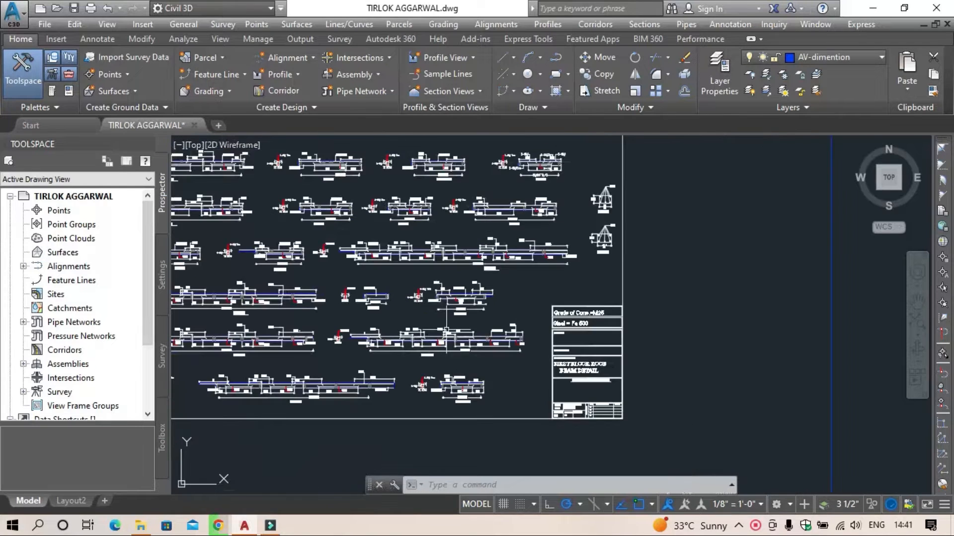
{"action": "mouse_move", "coordinate": [419, 332]}
{"action": "middle_mouse_down"}
{"action": "mouse_move", "coordinate": [537, 342]}
{"action": "mouse_move", "coordinate": [389, 359]}
{"action": "middle_mouse_up"}
{"action": "scroll", "coordinate": [591, 315], "scroll_direction": "up", "scroll_amount": 6}
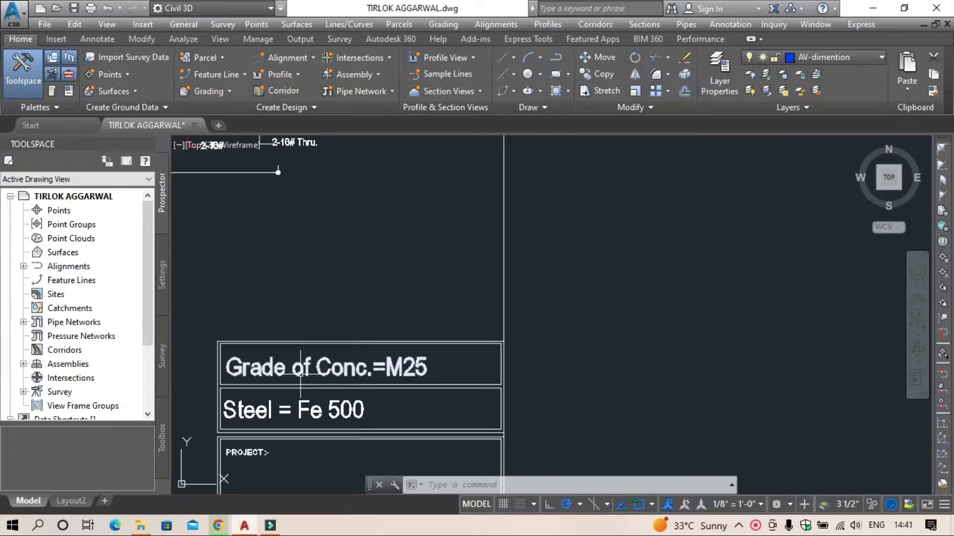
{"action": "middle_click_drag", "start_coordinate": [300, 373], "coordinate": [369, 333]}
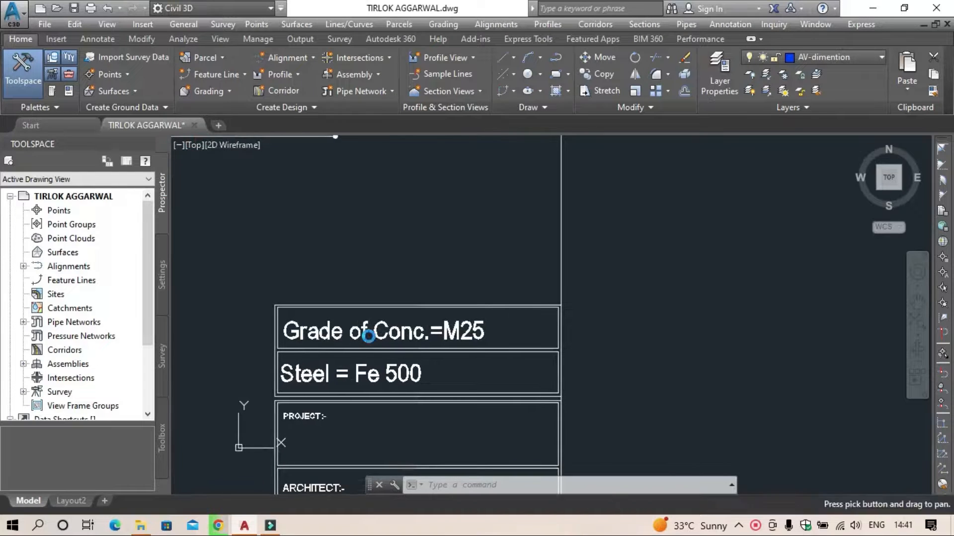
{"action": "scroll", "coordinate": [555, 364], "scroll_direction": "down", "scroll_amount": 8}
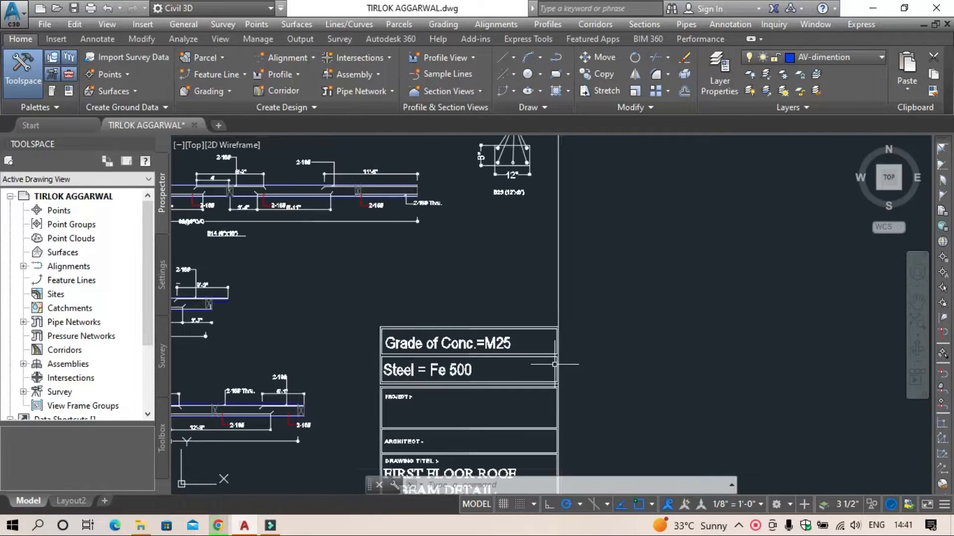
Step: Examine the second floor roof beam detail sheet's title block and the size and reinforcement of beams B 01 and B2
{"action": "middle_click_drag", "start_coordinate": [476, 389], "coordinate": [626, 240]}
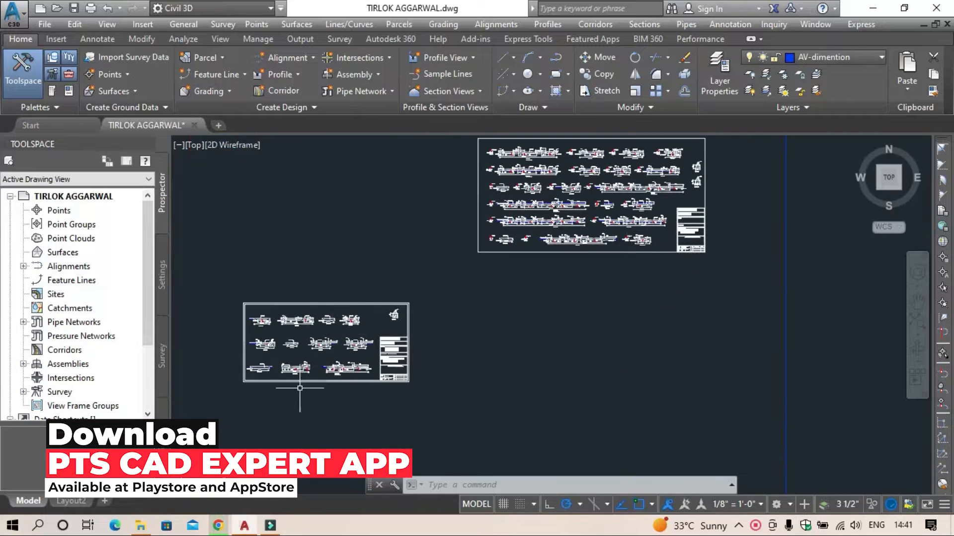
{"action": "scroll", "coordinate": [347, 385], "scroll_direction": "up", "scroll_amount": 8}
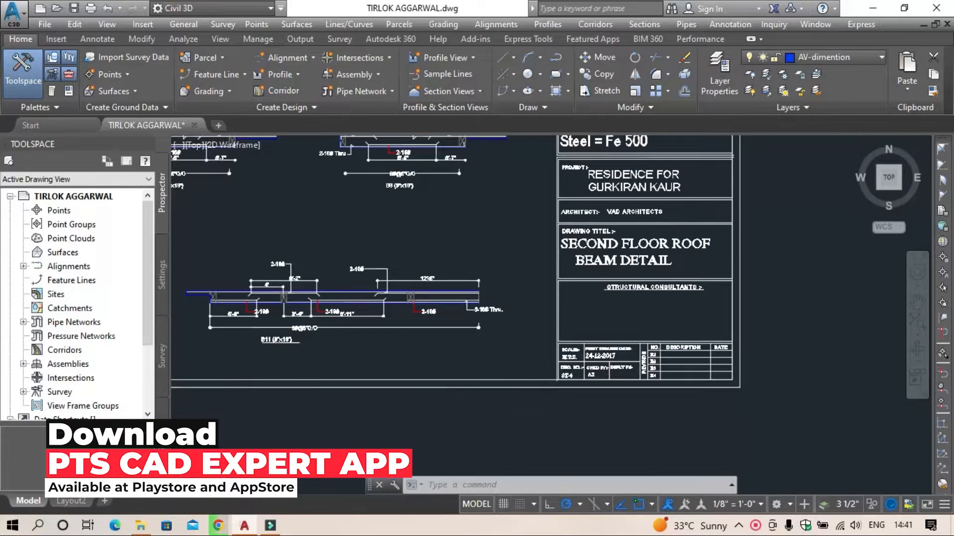
{"action": "scroll", "coordinate": [444, 364], "scroll_direction": "down", "scroll_amount": 5}
{"action": "middle_click_drag", "start_coordinate": [386, 367], "coordinate": [672, 413]}
{"action": "scroll", "coordinate": [463, 279], "scroll_direction": "up", "scroll_amount": 9}
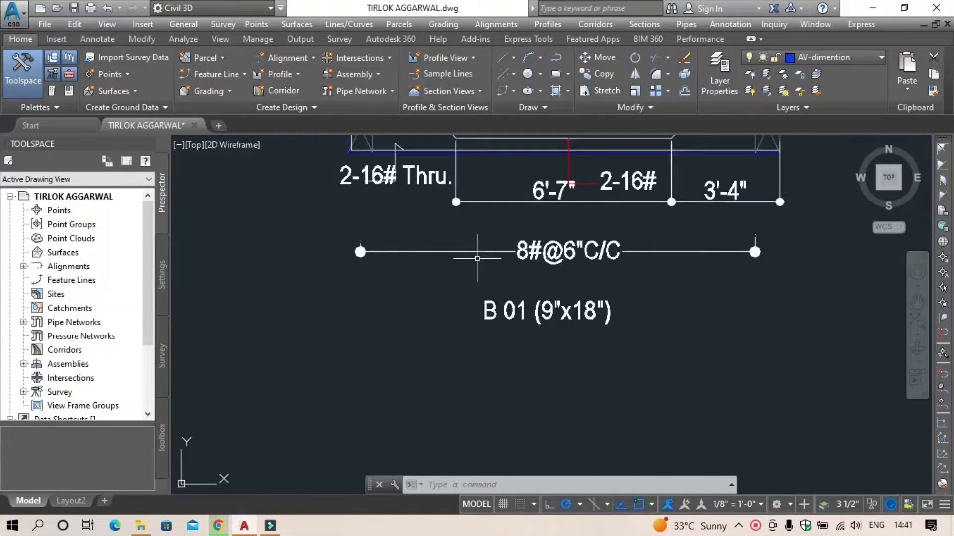
{"action": "scroll", "coordinate": [522, 324], "scroll_direction": "down", "scroll_amount": 6}
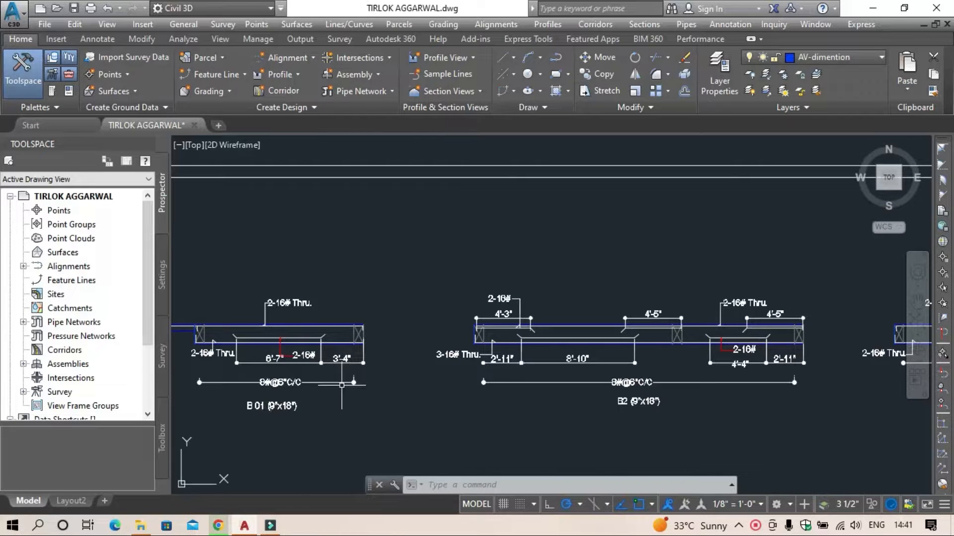
Step: Examine the footing section sheet's column, tie beam, ring spacing, floor levels and adjoining wall section
{"action": "scroll", "coordinate": [341, 385], "scroll_direction": "down", "scroll_amount": 3}
{"action": "scroll", "coordinate": [341, 385], "scroll_direction": "down", "scroll_amount": 4}
{"action": "scroll", "coordinate": [400, 298], "scroll_direction": "down", "scroll_amount": 3}
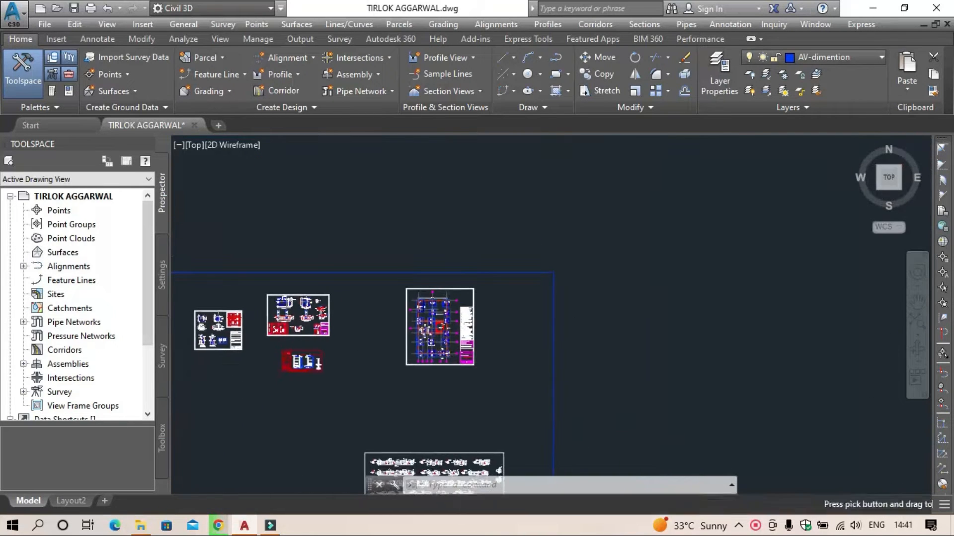
{"action": "scroll", "coordinate": [318, 367], "scroll_direction": "up", "scroll_amount": 8}
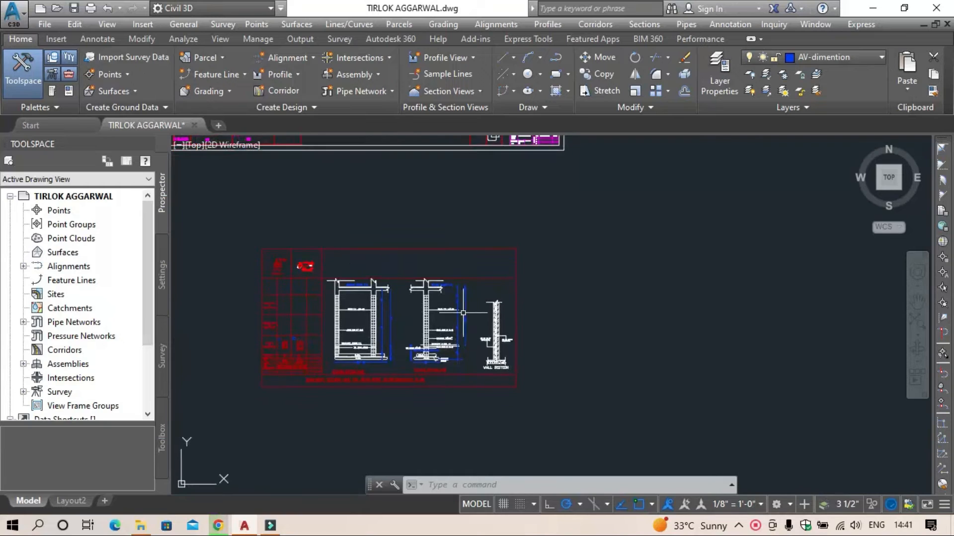
{"action": "scroll", "coordinate": [430, 377], "scroll_direction": "up", "scroll_amount": 2}
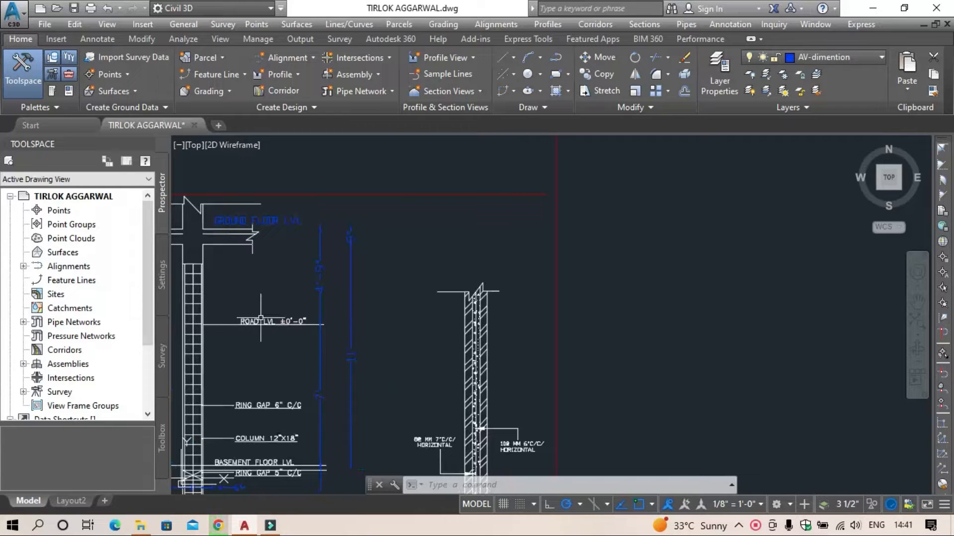
{"action": "mouse_move", "coordinate": [257, 319]}
{"action": "middle_mouse_down"}
{"action": "mouse_move", "coordinate": [312, 292]}
{"action": "mouse_move", "coordinate": [401, 306]}
{"action": "middle_mouse_up"}
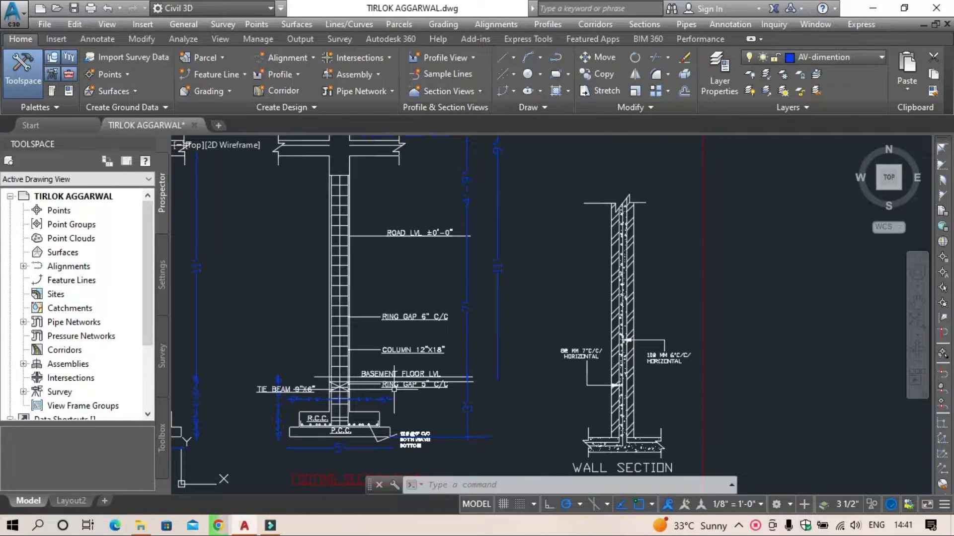
Step: Examine the footing and wall section sheet's layout, the footing plans above it and the foundation sections title block
{"action": "scroll", "coordinate": [351, 371], "scroll_direction": "down", "scroll_amount": 3}
{"action": "middle_click_drag", "start_coordinate": [351, 370], "coordinate": [496, 345]}
{"action": "scroll", "coordinate": [379, 315], "scroll_direction": "up", "scroll_amount": 6}
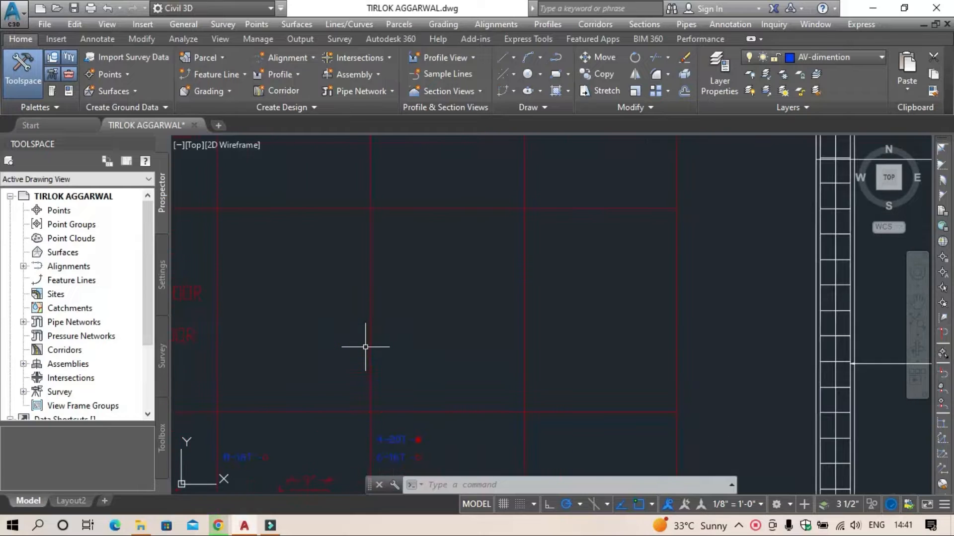
{"action": "middle_click_drag", "start_coordinate": [340, 336], "coordinate": [428, 247]}
{"action": "scroll", "coordinate": [494, 379], "scroll_direction": "down", "scroll_amount": 4}
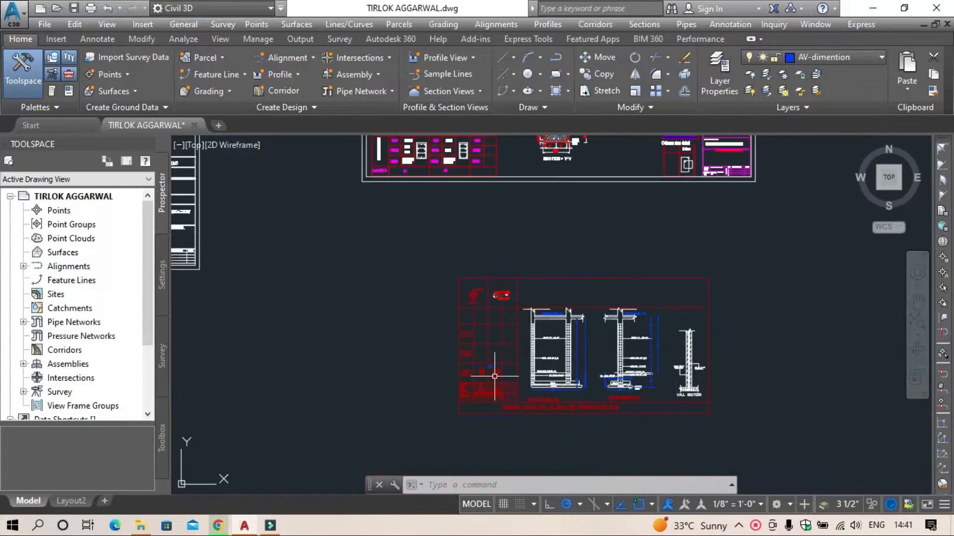
{"action": "middle_click_drag", "start_coordinate": [496, 336], "coordinate": [455, 422]}
{"action": "scroll", "coordinate": [497, 377], "scroll_direction": "up", "scroll_amount": 5}
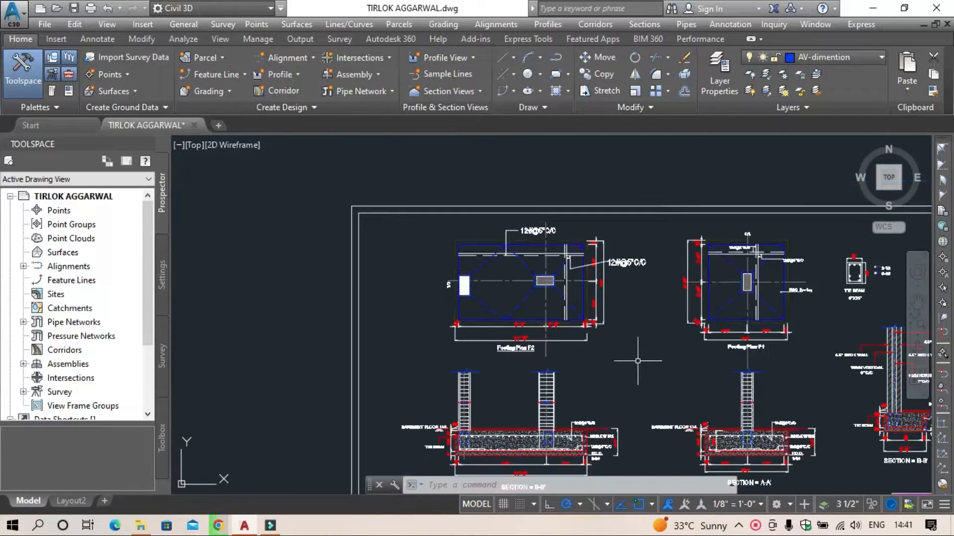
{"action": "mouse_move", "coordinate": [625, 387]}
{"action": "middle_mouse_down"}
{"action": "mouse_move", "coordinate": [625, 416]}
{"action": "mouse_move", "coordinate": [477, 142]}
{"action": "middle_mouse_up"}
{"action": "scroll", "coordinate": [544, 363], "scroll_direction": "up", "scroll_amount": 4}
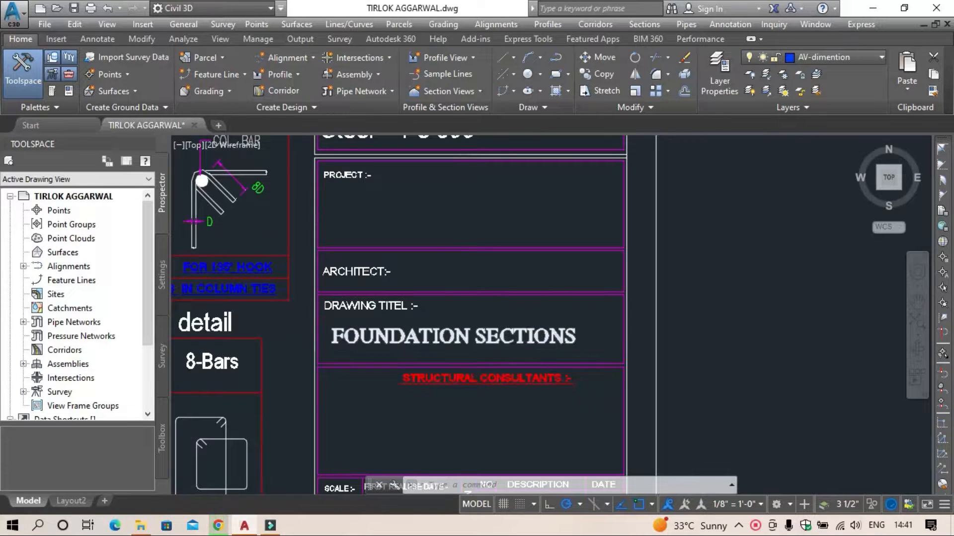
Step: Examine the foundation sections sheet's sections A-A' and B-B', column schedule for C1 and C2, and footing plans F1 and F2
{"action": "scroll", "coordinate": [490, 384], "scroll_direction": "down", "scroll_amount": 4}
{"action": "middle_click_drag", "start_coordinate": [490, 384], "coordinate": [637, 383]}
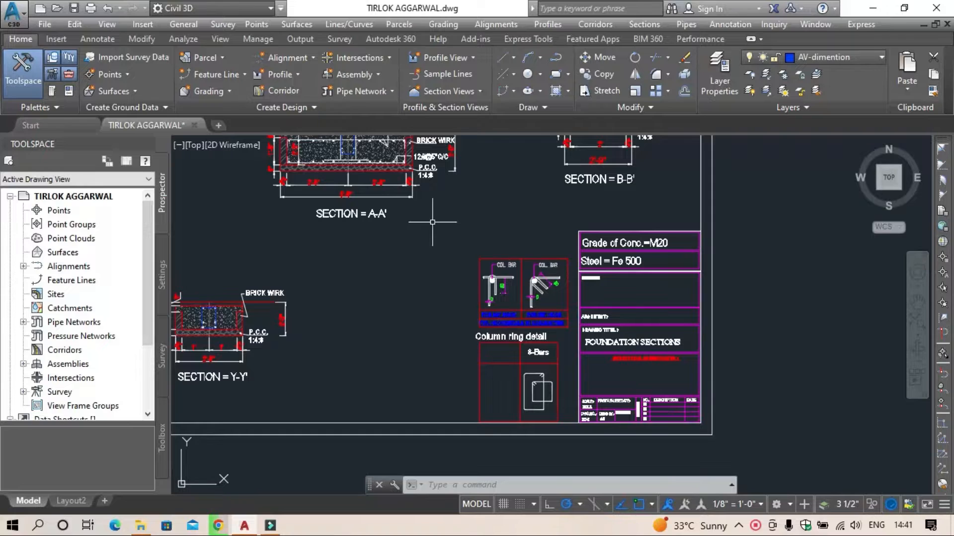
{"action": "middle_click_drag", "start_coordinate": [433, 222], "coordinate": [800, 369]}
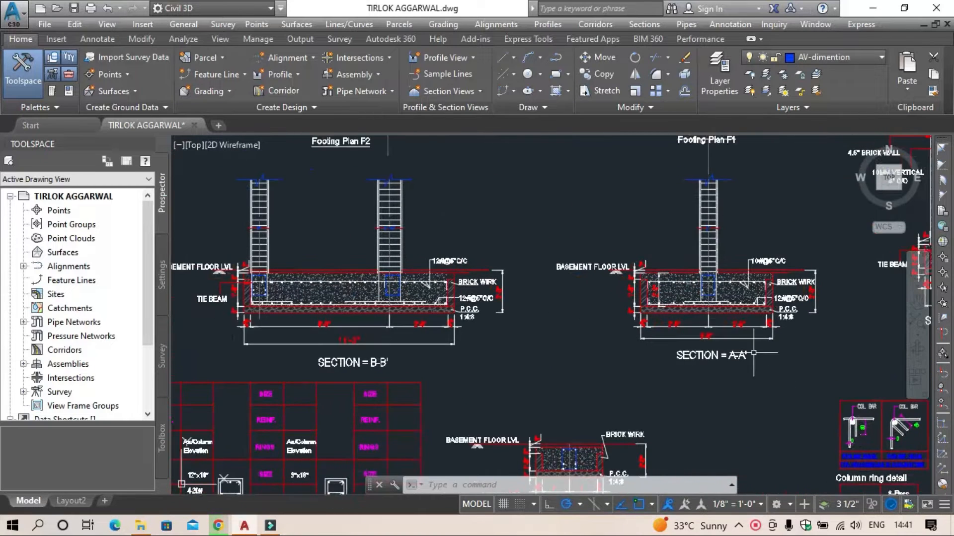
{"action": "middle_click_drag", "start_coordinate": [561, 346], "coordinate": [667, 336]}
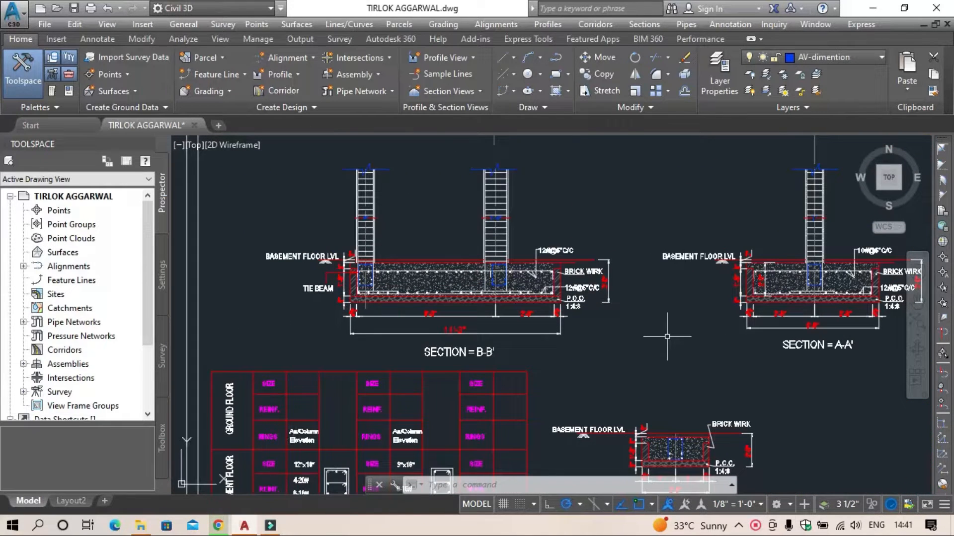
{"action": "scroll", "coordinate": [290, 380], "scroll_direction": "up", "scroll_amount": 2}
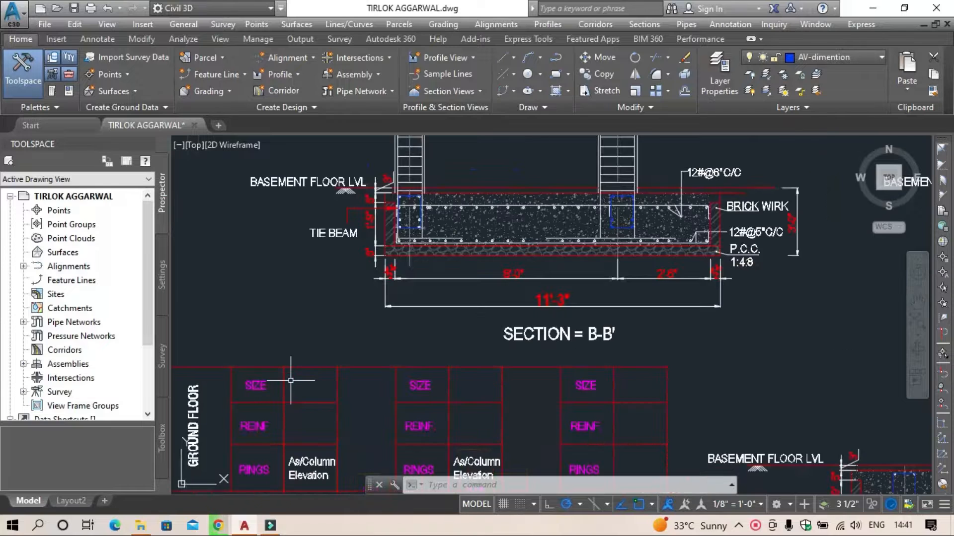
{"action": "middle_click_drag", "start_coordinate": [392, 429], "coordinate": [501, 179]}
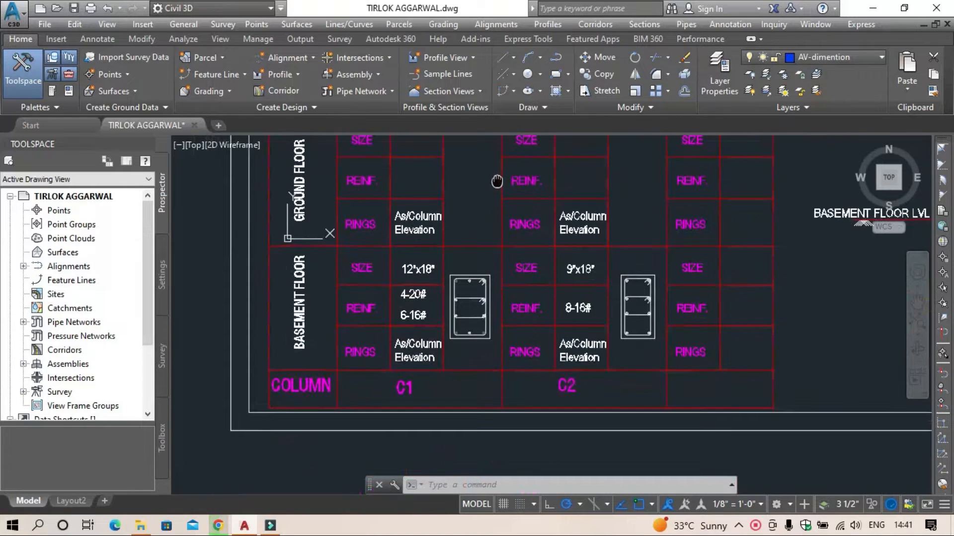
{"action": "middle_click_drag", "start_coordinate": [511, 349], "coordinate": [398, 409]}
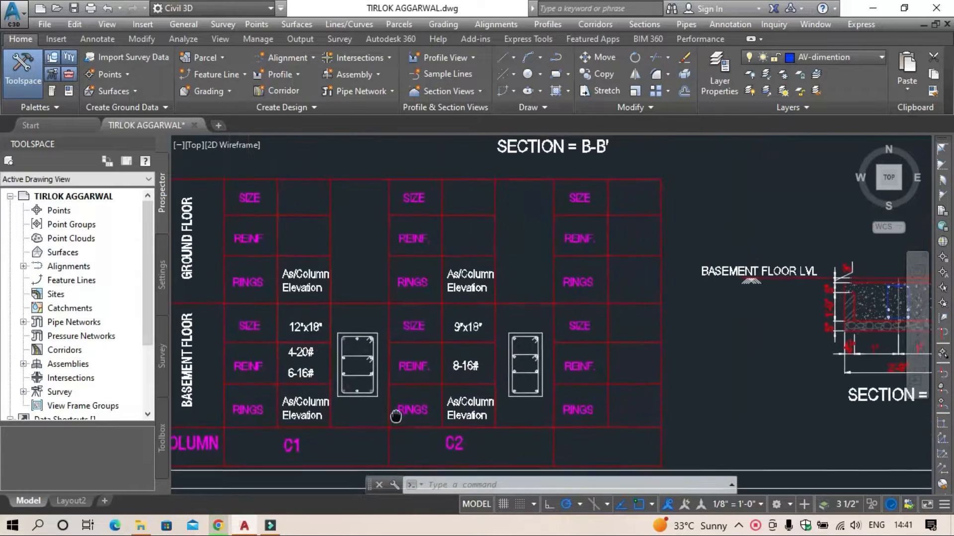
{"action": "scroll", "coordinate": [578, 346], "scroll_direction": "down", "scroll_amount": 2}
{"action": "mouse_move", "coordinate": [654, 217]}
{"action": "middle_mouse_down"}
{"action": "mouse_move", "coordinate": [620, 376]}
{"action": "mouse_move", "coordinate": [561, 481]}
{"action": "middle_mouse_up"}
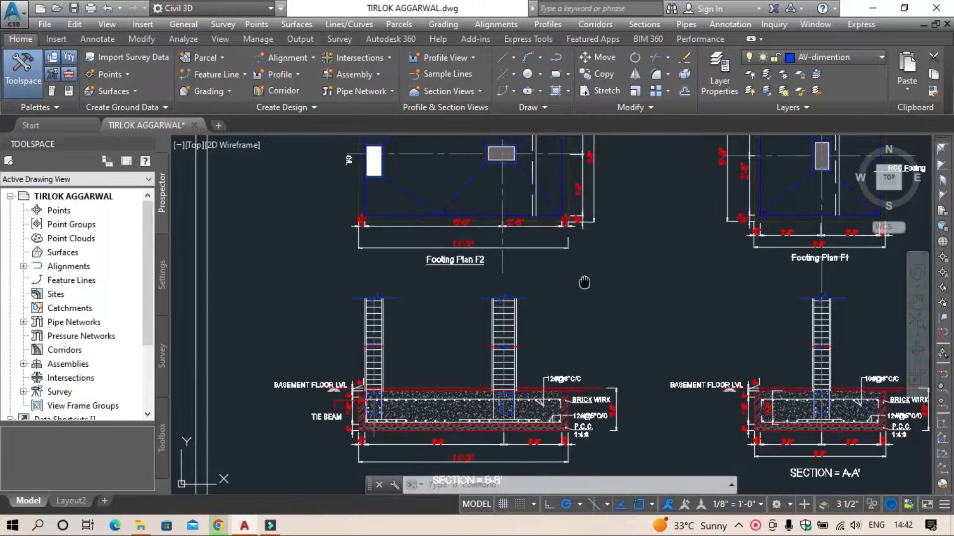
{"action": "middle_click_drag", "start_coordinate": [584, 283], "coordinate": [375, 419]}
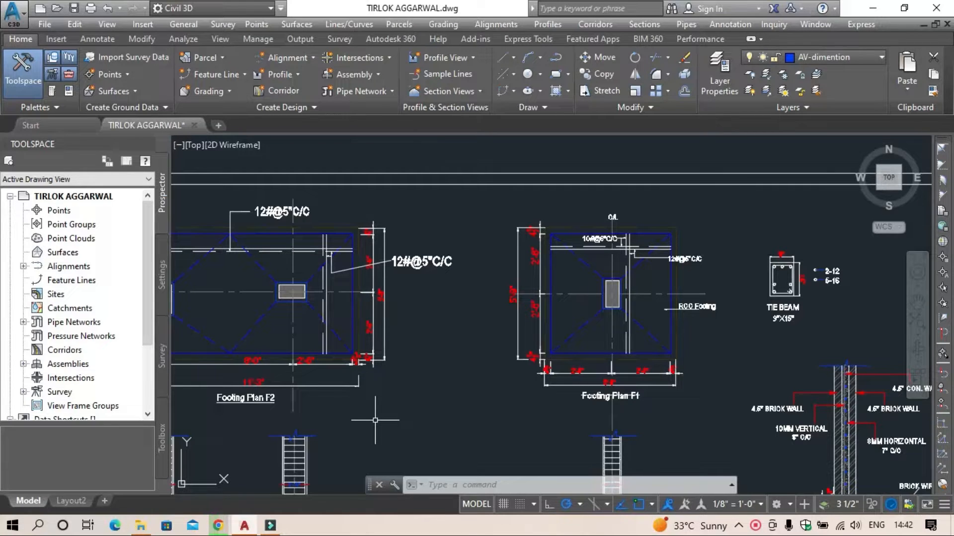
Step: Examine the ground floor foundation detail sheet's concrete and steel grades, column detail table and footing plans F2 and F-01
{"action": "scroll", "coordinate": [419, 357], "scroll_direction": "down", "scroll_amount": 4}
{"action": "middle_click_drag", "start_coordinate": [425, 362], "coordinate": [548, 344]}
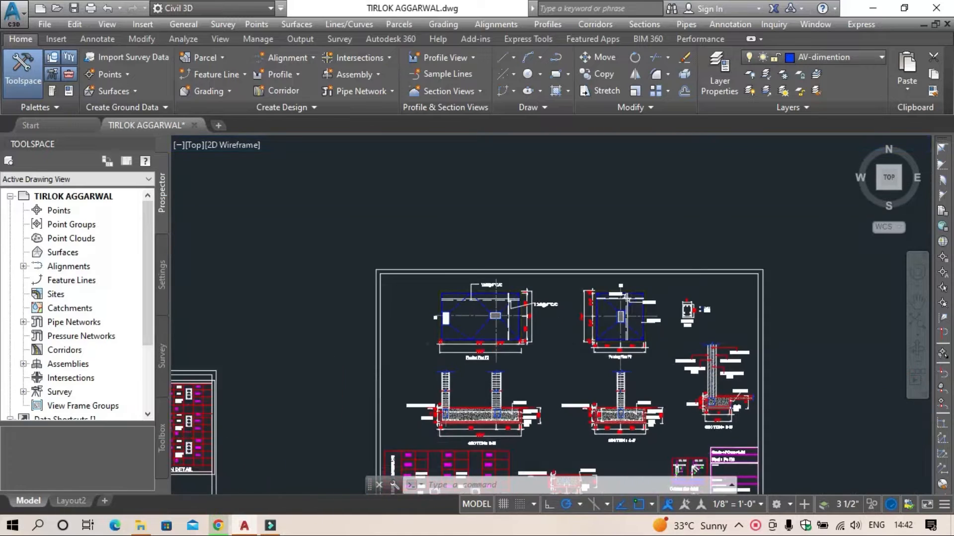
{"action": "scroll", "coordinate": [548, 344], "scroll_direction": "down", "scroll_amount": 6}
{"action": "scroll", "coordinate": [453, 390], "scroll_direction": "up", "scroll_amount": 8}
{"action": "middle_click_drag", "start_coordinate": [452, 396], "coordinate": [439, 339]}
{"action": "scroll", "coordinate": [451, 370], "scroll_direction": "up", "scroll_amount": 2}
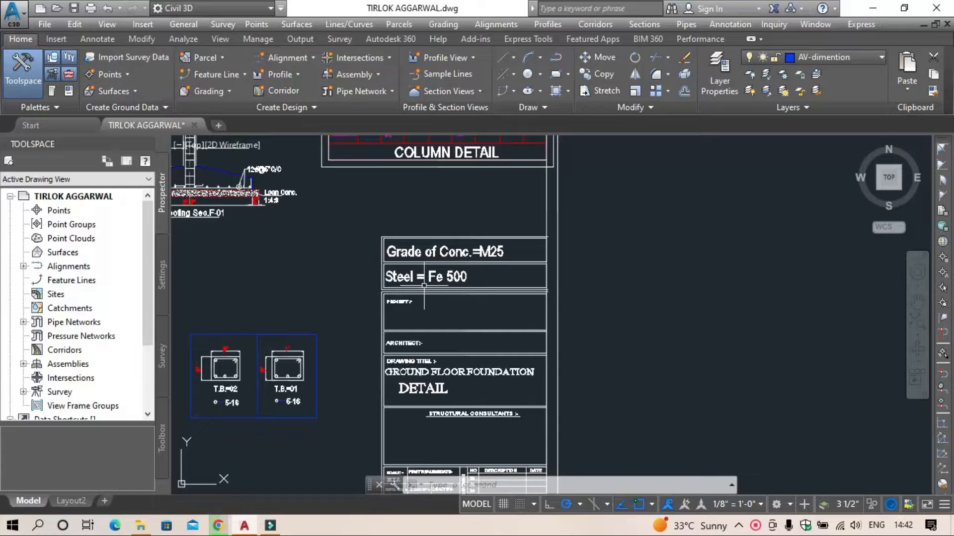
{"action": "scroll", "coordinate": [377, 317], "scroll_direction": "down", "scroll_amount": 3}
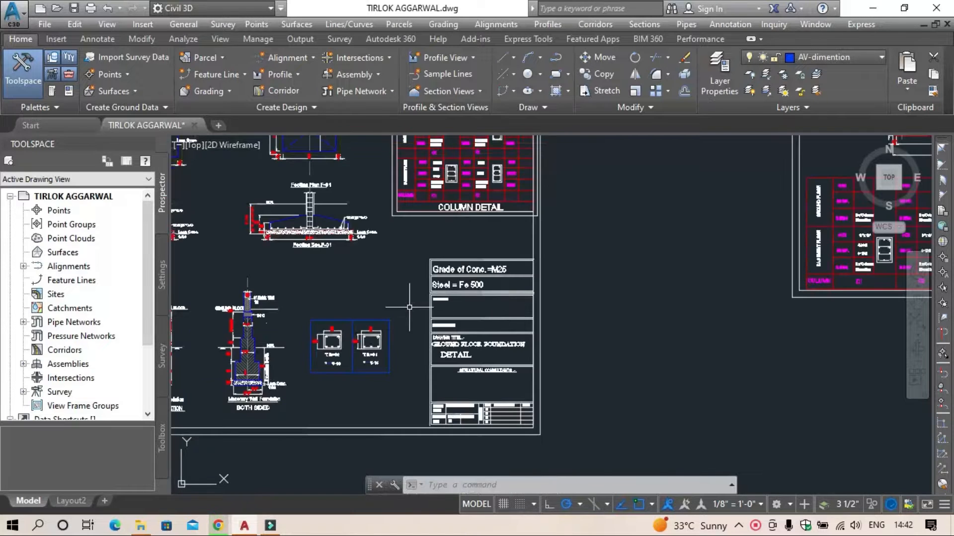
{"action": "scroll", "coordinate": [466, 219], "scroll_direction": "up", "scroll_amount": 5}
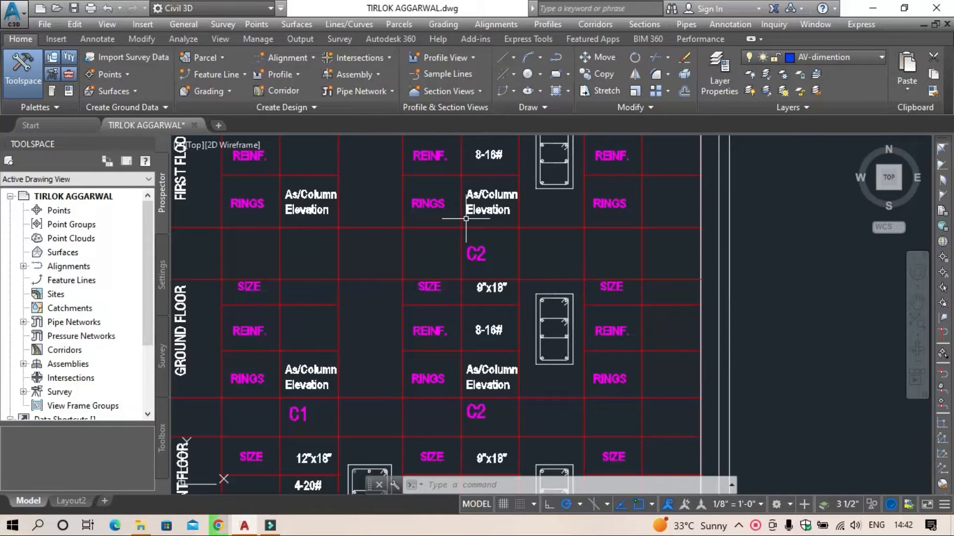
{"action": "mouse_move", "coordinate": [366, 305]}
{"action": "middle_mouse_down"}
{"action": "mouse_move", "coordinate": [454, 310]}
{"action": "mouse_move", "coordinate": [530, 287]}
{"action": "middle_mouse_up"}
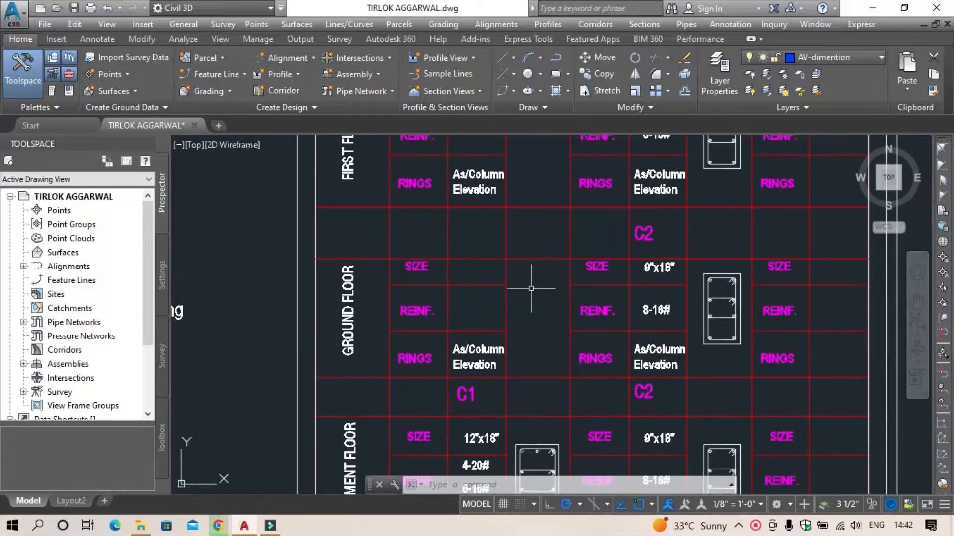
{"action": "mouse_move", "coordinate": [431, 389]}
{"action": "middle_mouse_down"}
{"action": "mouse_move", "coordinate": [432, 438]}
{"action": "mouse_move", "coordinate": [661, 390]}
{"action": "middle_mouse_up"}
{"action": "scroll", "coordinate": [342, 343], "scroll_direction": "down", "scroll_amount": 8}
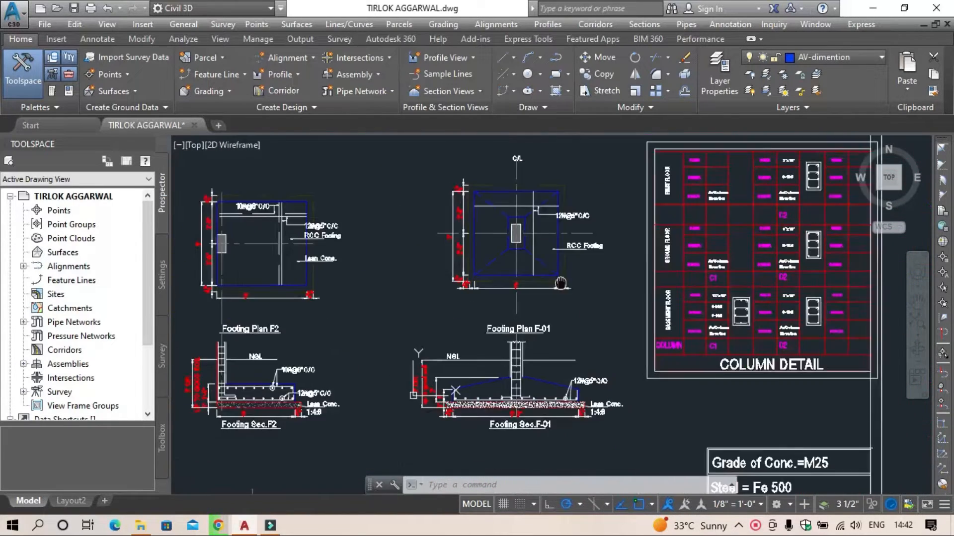
Step: Examine the floor plan with beams labelled G.F.B. and the adjacent floor plan with its rooms and staircase
{"action": "scroll", "coordinate": [496, 340], "scroll_direction": "down", "scroll_amount": 5}
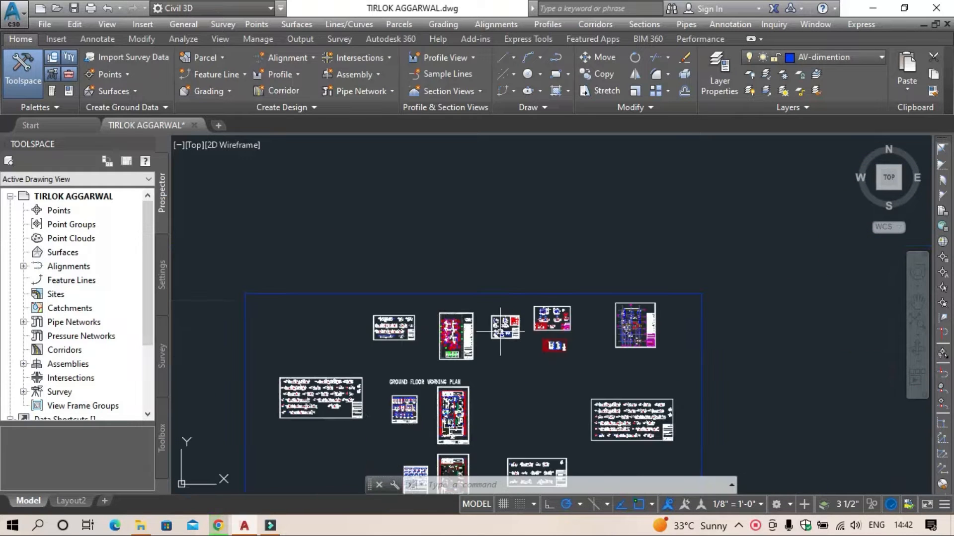
{"action": "middle_click_drag", "start_coordinate": [497, 341], "coordinate": [397, 173]}
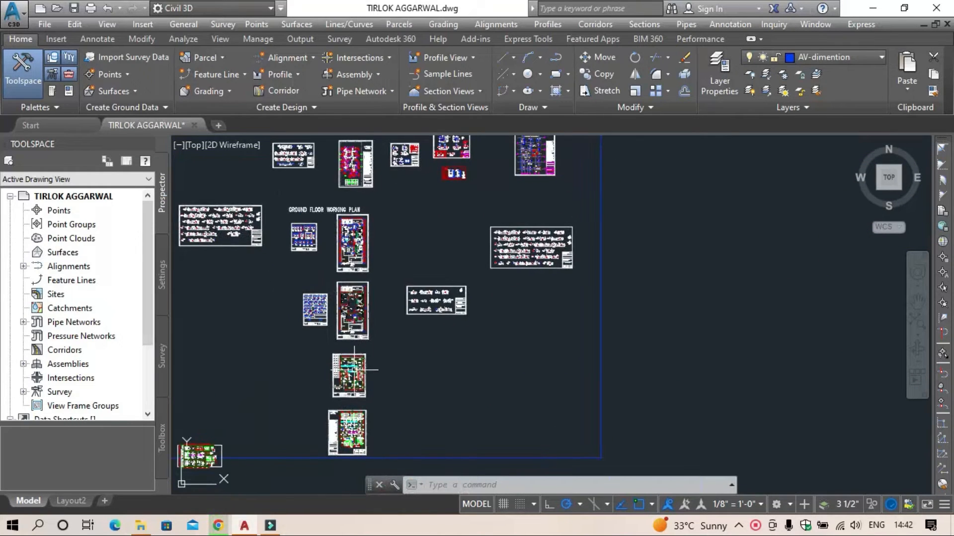
{"action": "scroll", "coordinate": [346, 364], "scroll_direction": "up", "scroll_amount": 12}
{"action": "scroll", "coordinate": [326, 351], "scroll_direction": "up", "scroll_amount": 3}
{"action": "scroll", "coordinate": [406, 315], "scroll_direction": "down", "scroll_amount": 5}
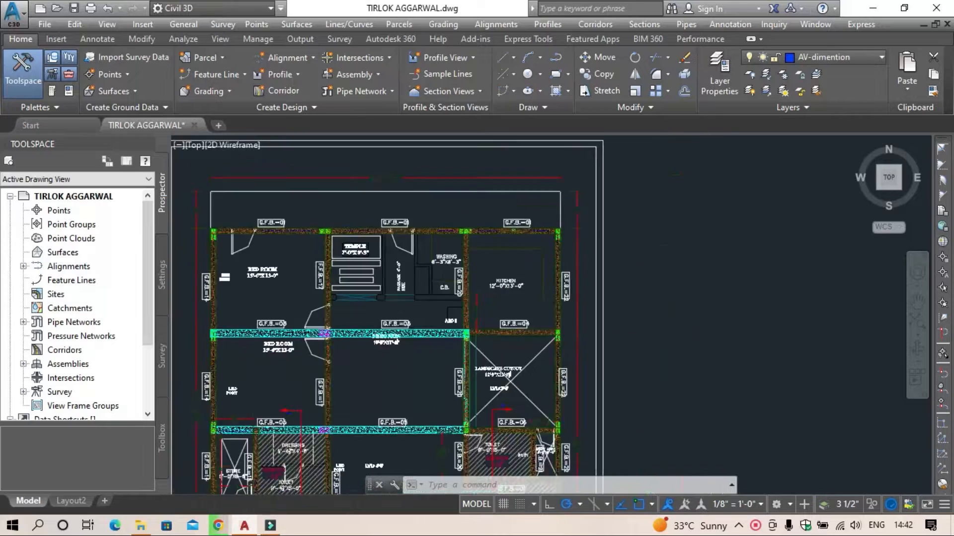
{"action": "middle_click_drag", "start_coordinate": [399, 173], "coordinate": [411, 417]}
{"action": "middle_click_drag", "start_coordinate": [417, 238], "coordinate": [443, 486]}
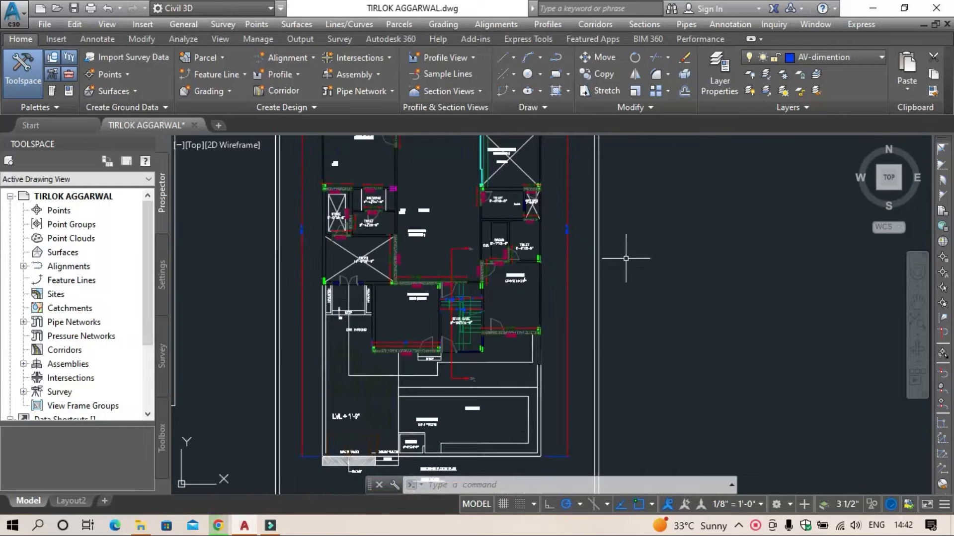
{"action": "scroll", "coordinate": [325, 318], "scroll_direction": "down", "scroll_amount": 4}
{"action": "middle_click_drag", "start_coordinate": [326, 322], "coordinate": [313, 353]}
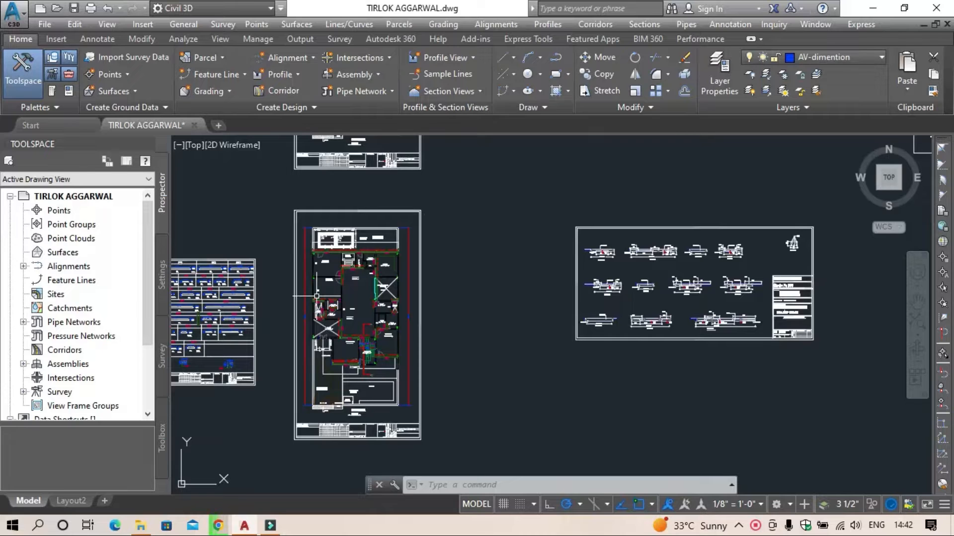
{"action": "scroll", "coordinate": [316, 296], "scroll_direction": "down", "scroll_amount": 8}
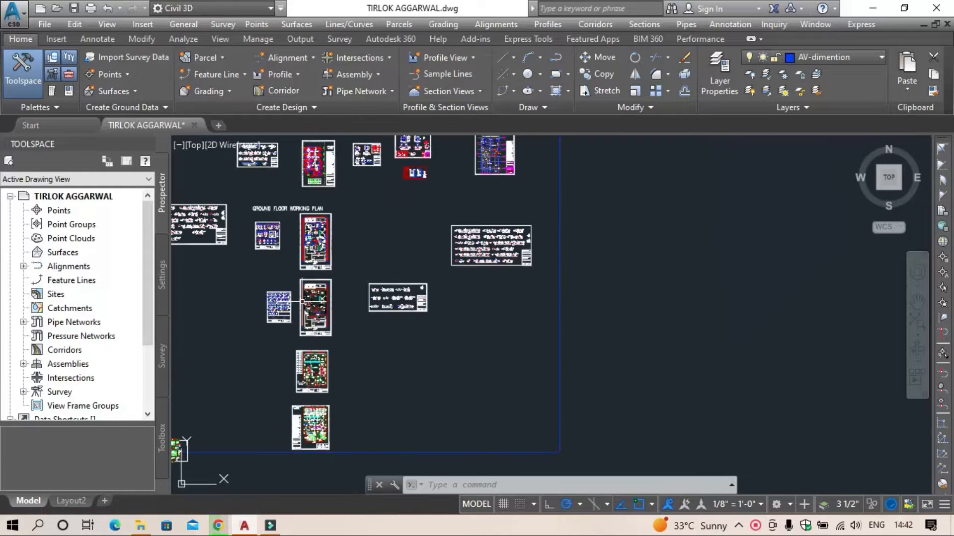
Step: Review the overall arrangement of the drawing's sheet groups and the lower part of one floor plan sheet
{"action": "middle_click_drag", "start_coordinate": [314, 294], "coordinate": [534, 479]}
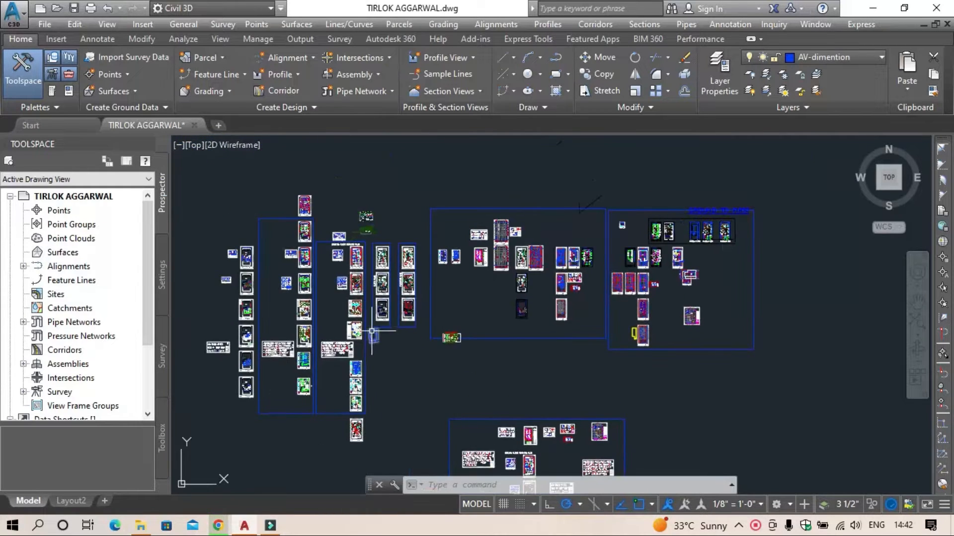
{"action": "scroll", "coordinate": [214, 289], "scroll_direction": "up", "scroll_amount": 2}
{"action": "scroll", "coordinate": [213, 289], "scroll_direction": "up", "scroll_amount": 4}
{"action": "scroll", "coordinate": [289, 292], "scroll_direction": "up", "scroll_amount": 8}
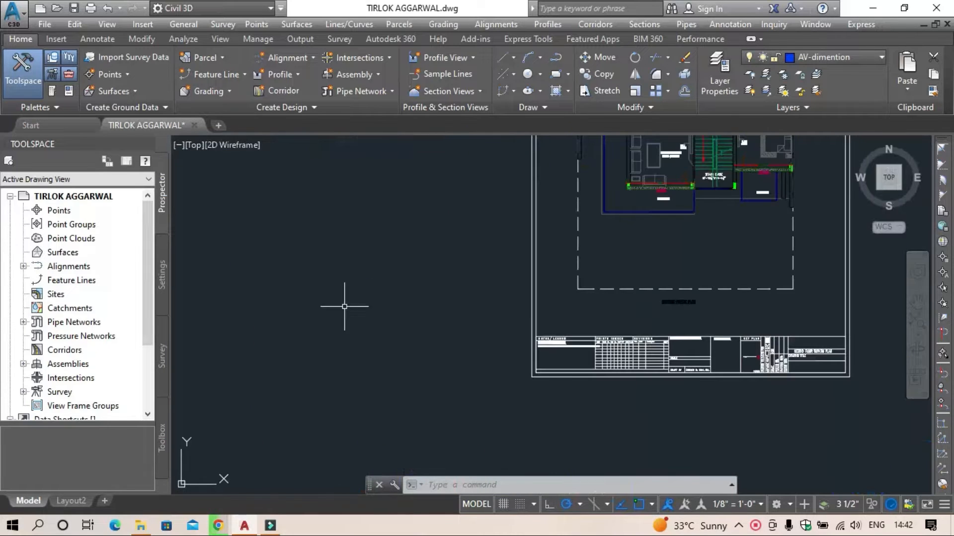
{"action": "middle_click_drag", "start_coordinate": [685, 278], "coordinate": [507, 527]}
{"action": "scroll", "coordinate": [478, 226], "scroll_direction": "down", "scroll_amount": 15}
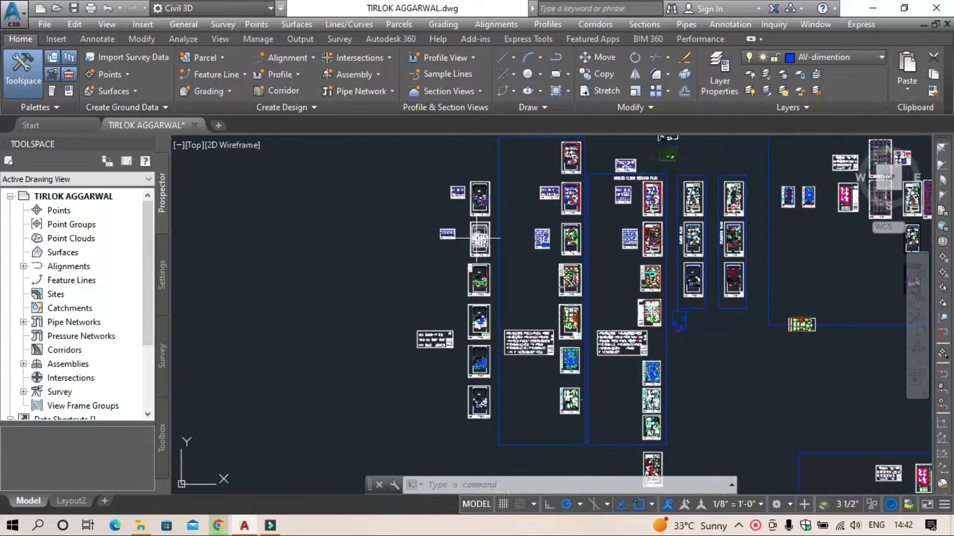
{"action": "middle_click_drag", "start_coordinate": [650, 295], "coordinate": [192, 241]}
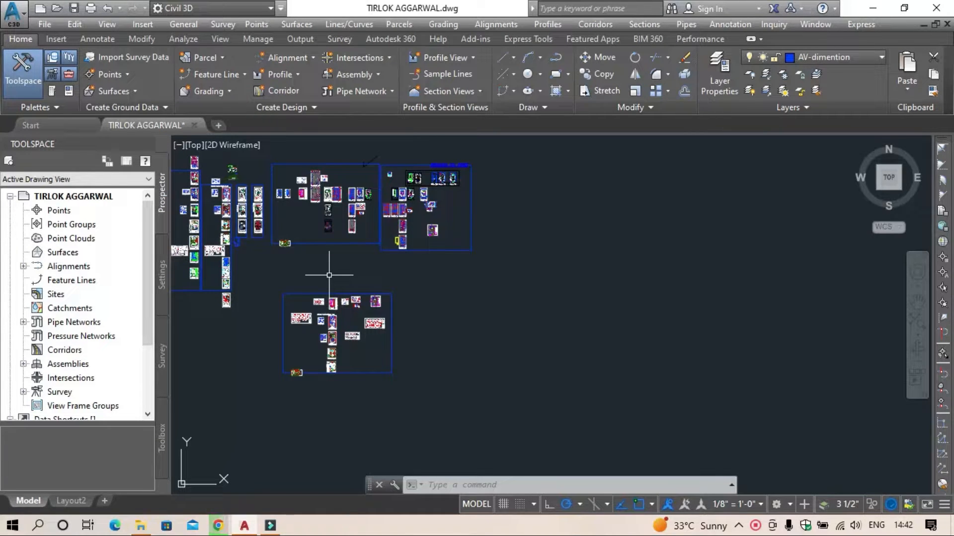
Step: Examine the beam and slab layout plan with slabs S1, S2 and S3, including its numbered beams and extra top bars
{"action": "scroll", "coordinate": [283, 372], "scroll_direction": "up", "scroll_amount": 12}
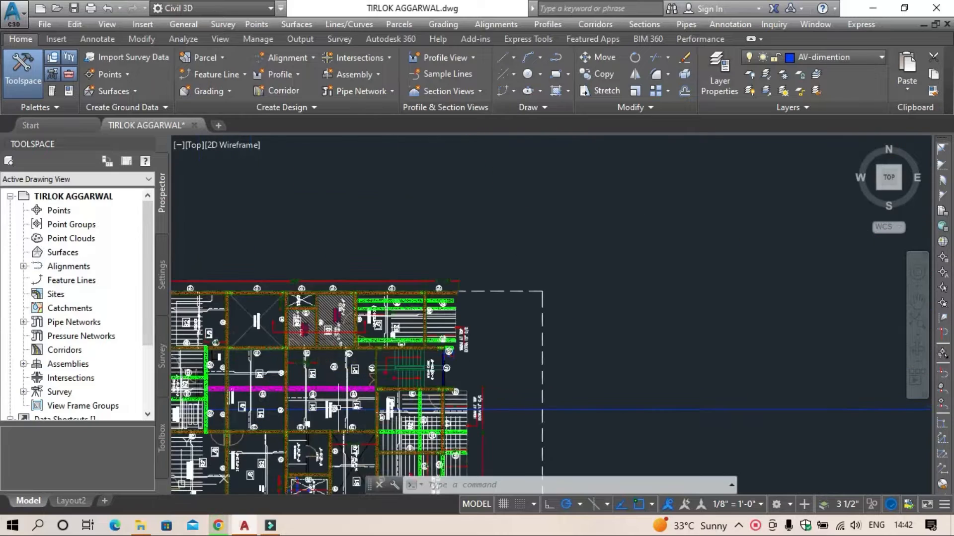
{"action": "middle_click_drag", "start_coordinate": [338, 408], "coordinate": [474, 309]}
{"action": "scroll", "coordinate": [474, 309], "scroll_direction": "up", "scroll_amount": 2}
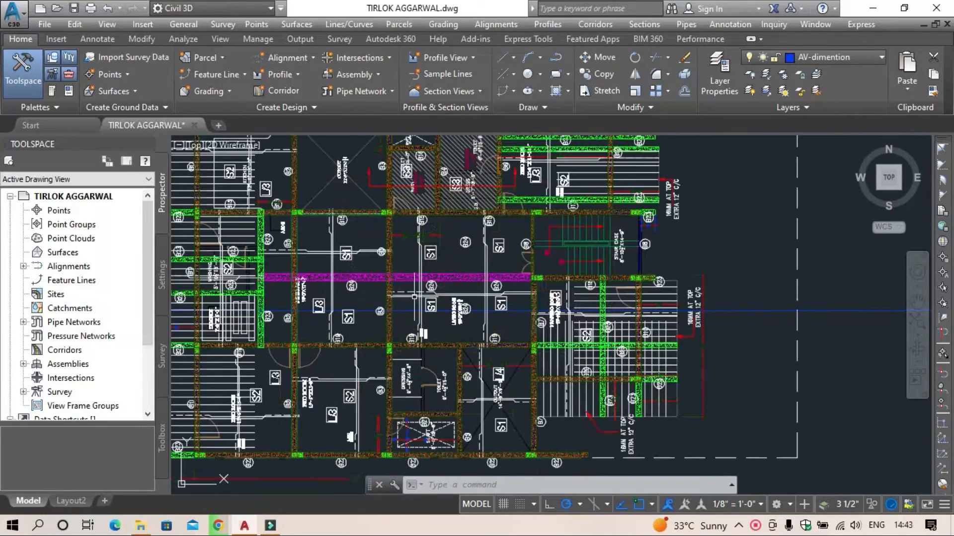
{"action": "mouse_move", "coordinate": [414, 296]}
{"action": "middle_mouse_down"}
{"action": "mouse_move", "coordinate": [535, 345]}
{"action": "mouse_move", "coordinate": [524, 333]}
{"action": "middle_mouse_up"}
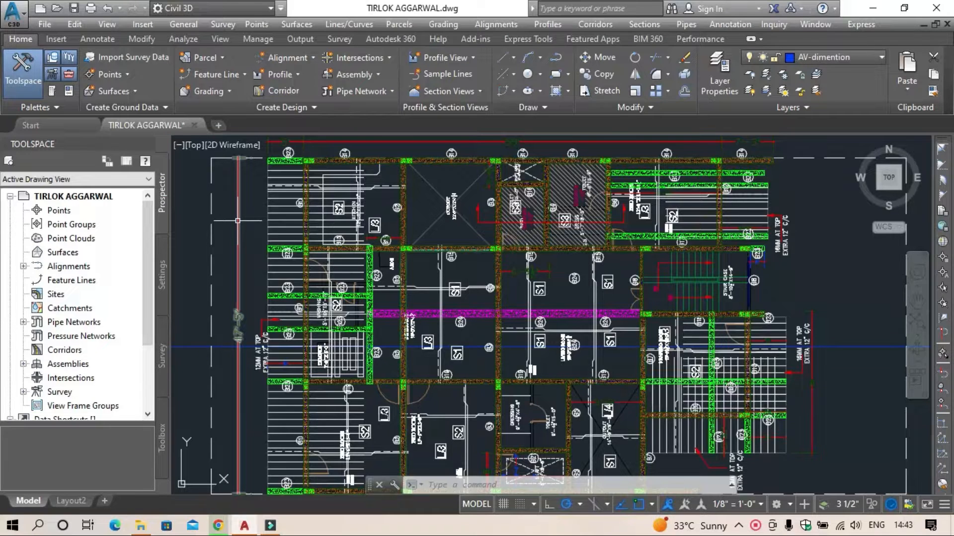
{"action": "mouse_move", "coordinate": [238, 221]}
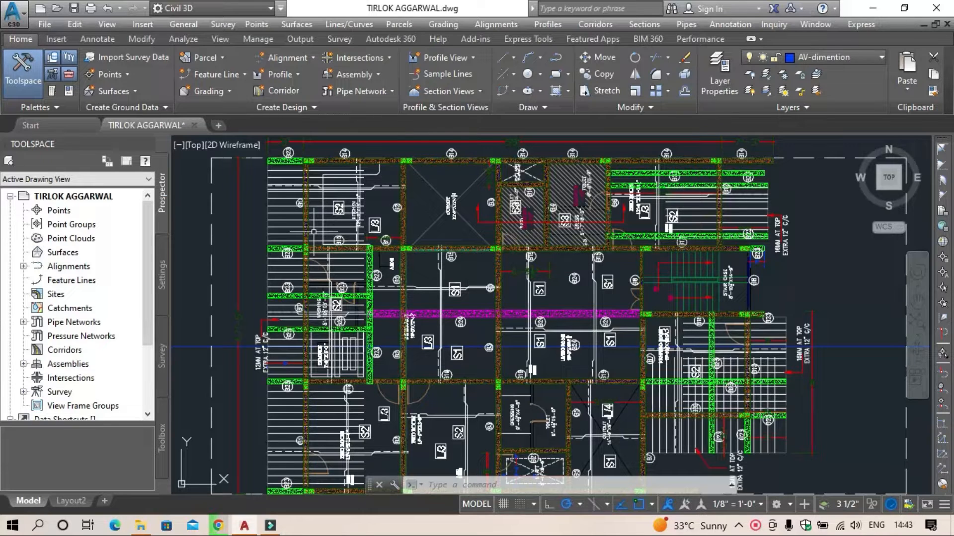
{"action": "scroll", "coordinate": [393, 216], "scroll_direction": "down", "scroll_amount": 10}
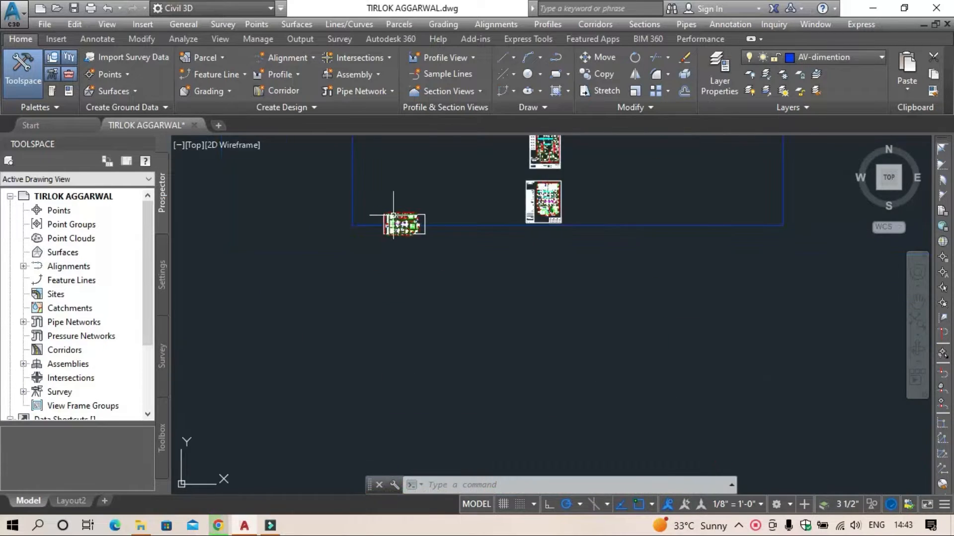
{"action": "scroll", "coordinate": [393, 216], "scroll_direction": "down", "scroll_amount": 4}
{"action": "middle_click_drag", "start_coordinate": [393, 215], "coordinate": [398, 371]}
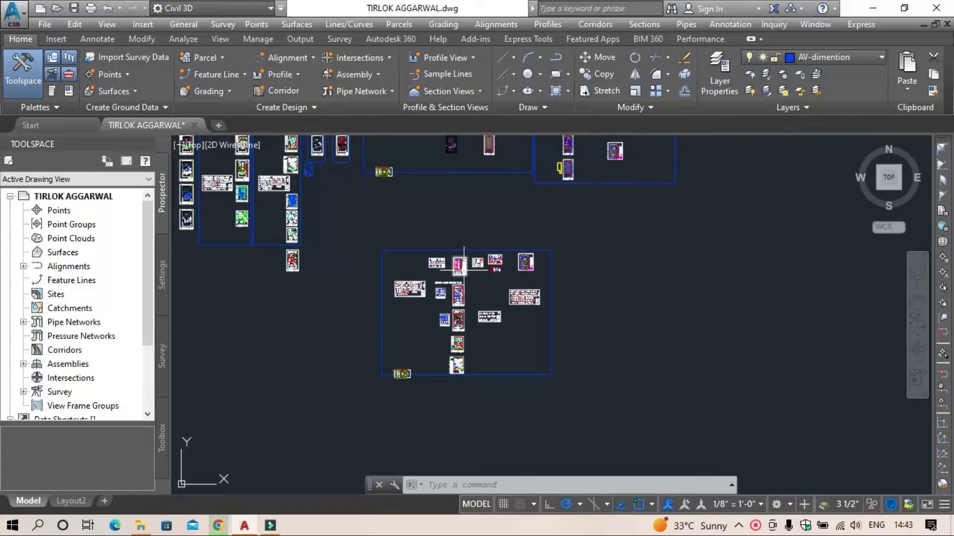
{"action": "middle_click_drag", "start_coordinate": [464, 271], "coordinate": [504, 371]}
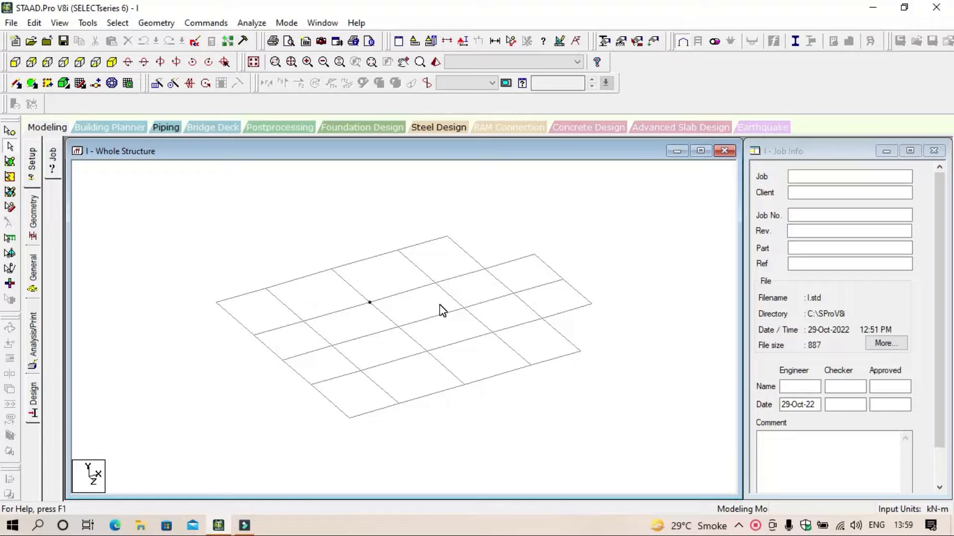
Step: Select all the nodes of the floor grid and clear the selection
{"action": "left_click", "coordinate": [274, 237]}
{"action": "left_click", "coordinate": [231, 254]}
{"action": "left_click", "coordinate": [9, 131]}
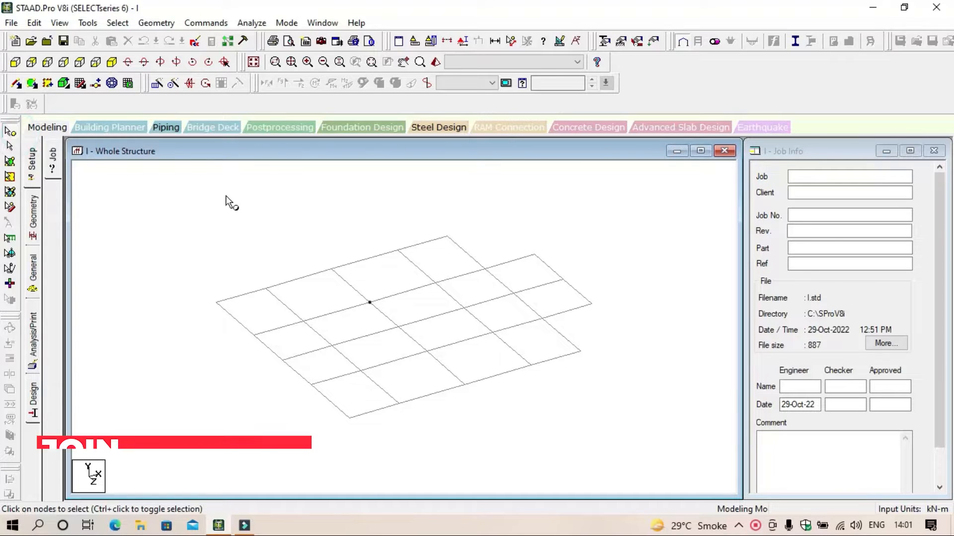
{"action": "left_click_drag", "start_coordinate": [173, 182], "coordinate": [628, 445]}
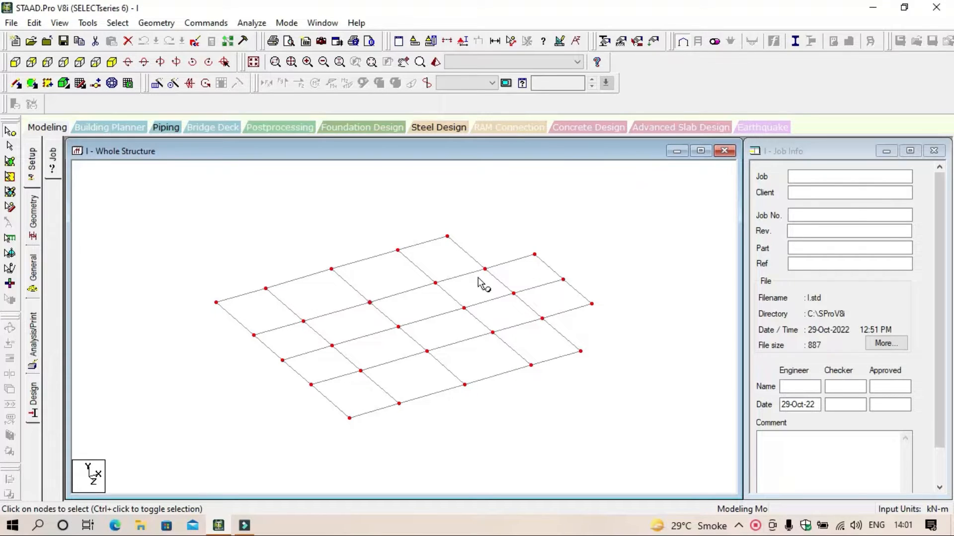
{"action": "left_click", "coordinate": [231, 248]}
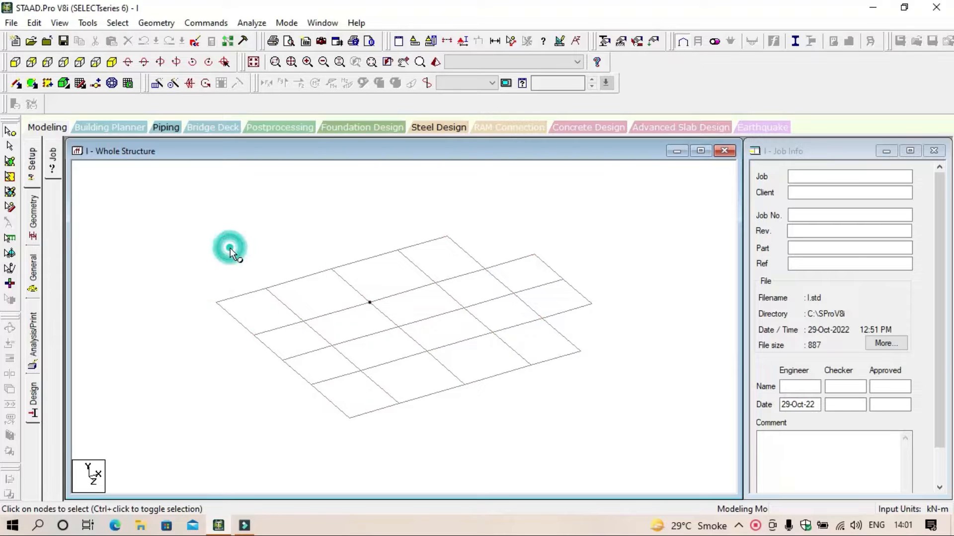
Step: Select all the beams of the grid, then only the beams meeting at one interior node, clearing each selection
{"action": "left_click", "coordinate": [11, 147]}
{"action": "left_click_drag", "start_coordinate": [164, 175], "coordinate": [635, 461]}
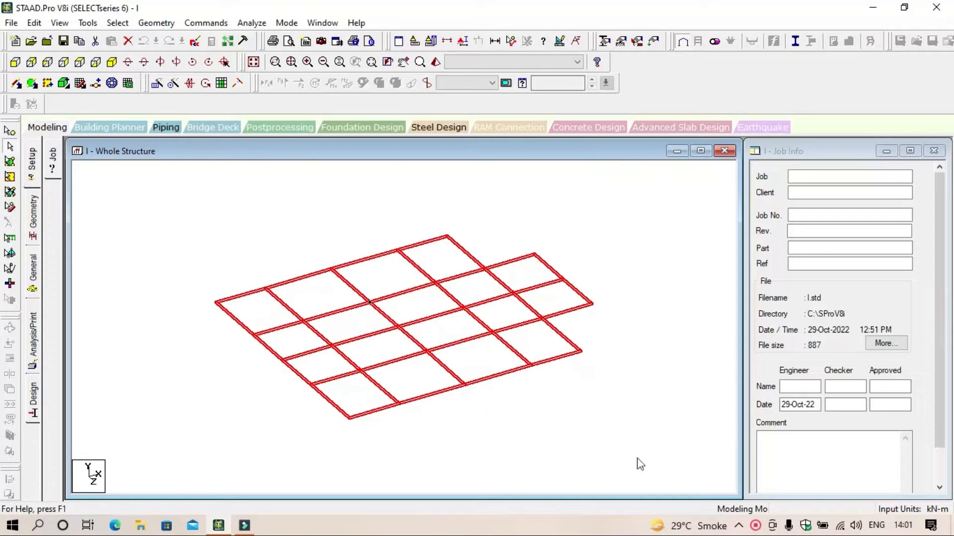
{"action": "left_click", "coordinate": [630, 406]}
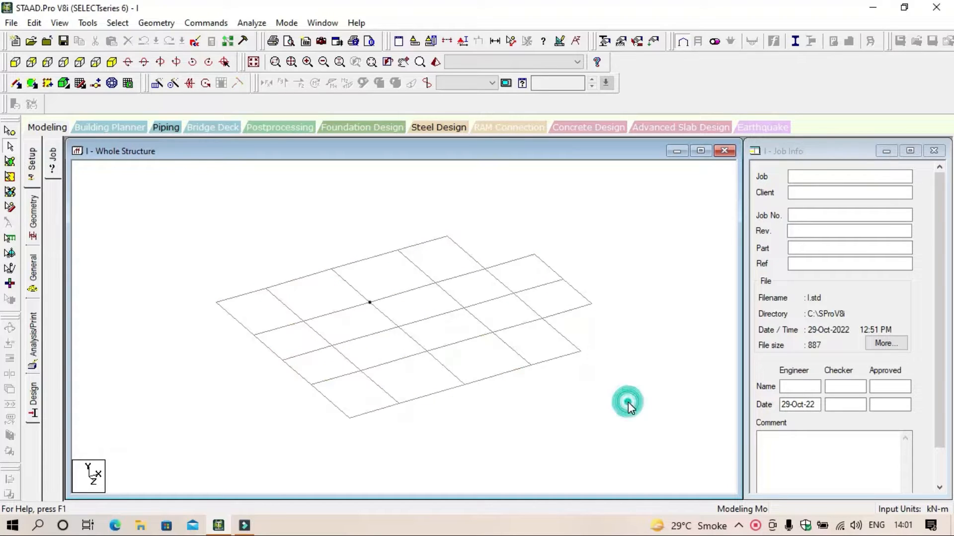
{"action": "left_click", "coordinate": [460, 432]}
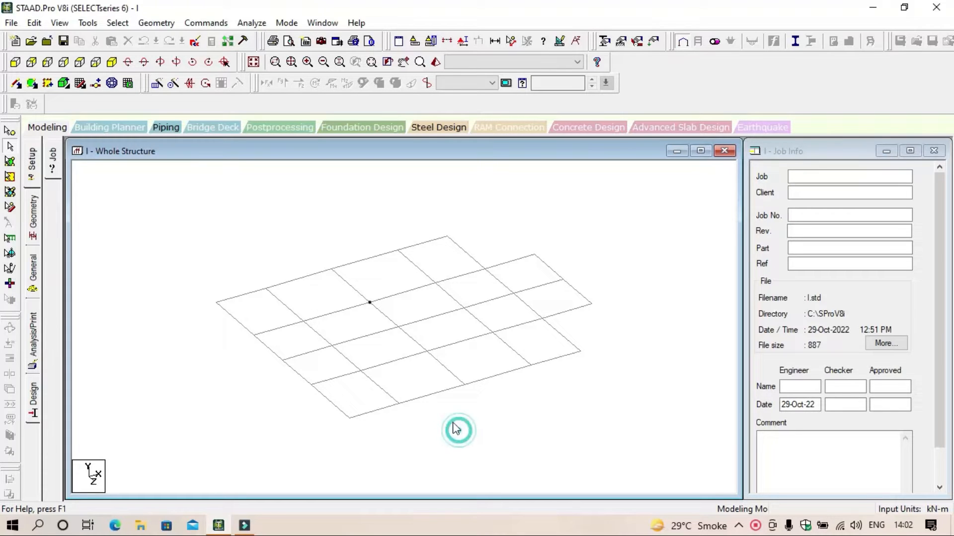
{"action": "left_click", "coordinate": [370, 303]}
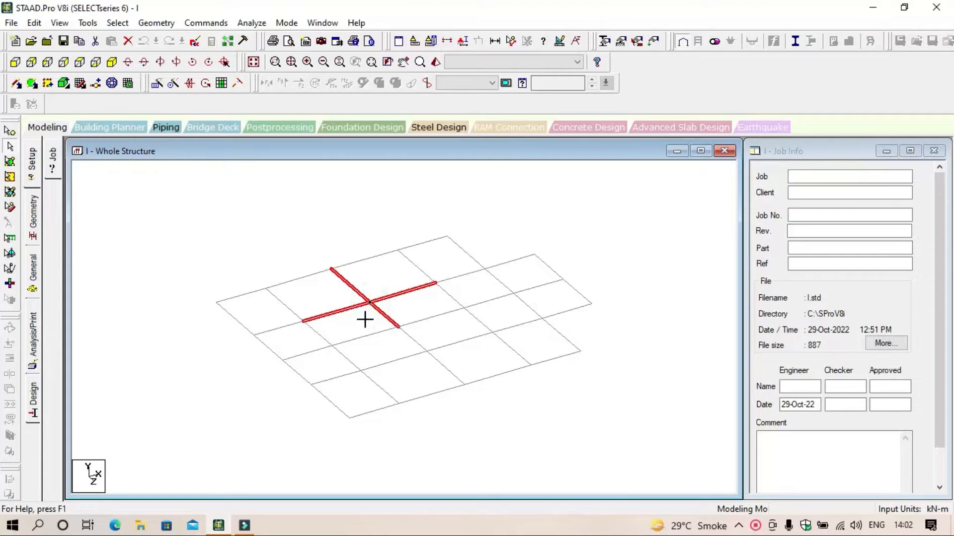
{"action": "left_click", "coordinate": [365, 319]}
Step: Try window-selecting nodes near the grid's edge and all the beams of the floor grid
{"action": "scroll", "coordinate": [366, 314], "scroll_direction": "up", "scroll_amount": 1}
{"action": "scroll", "coordinate": [359, 295], "scroll_direction": "up", "scroll_amount": 2}
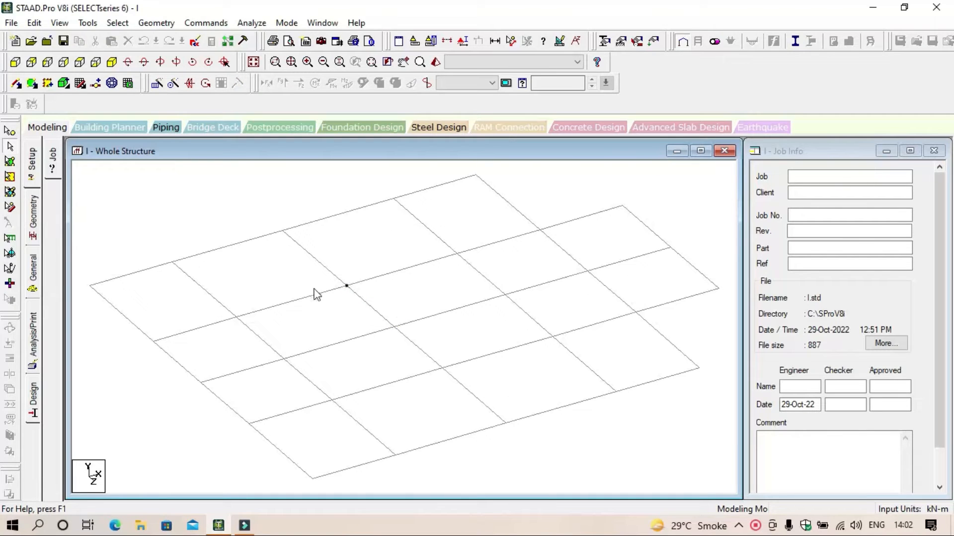
{"action": "left_click", "coordinate": [341, 322]}
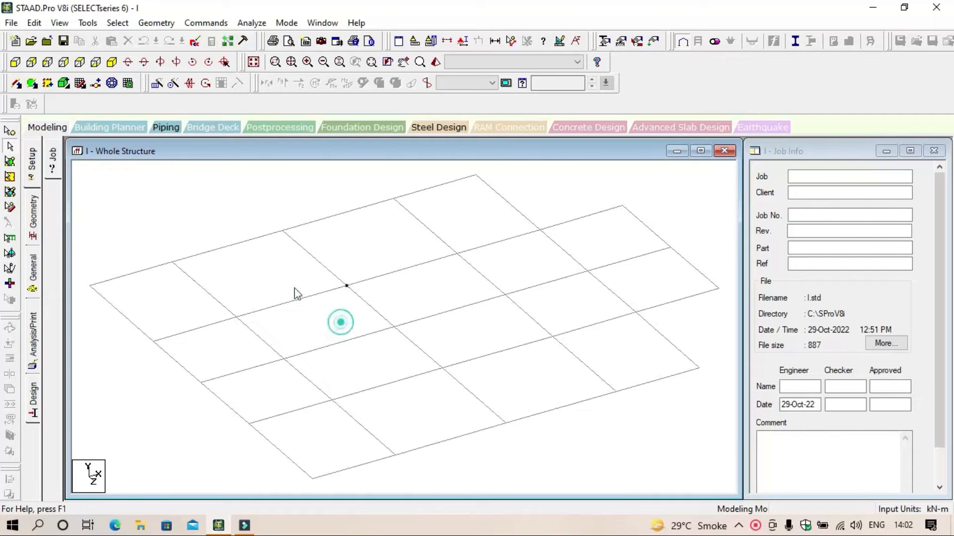
{"action": "left_click", "coordinate": [10, 131]}
{"action": "scroll", "coordinate": [589, 340], "scroll_direction": "down", "scroll_amount": 3}
{"action": "middle_click_drag", "start_coordinate": [589, 340], "coordinate": [541, 314]}
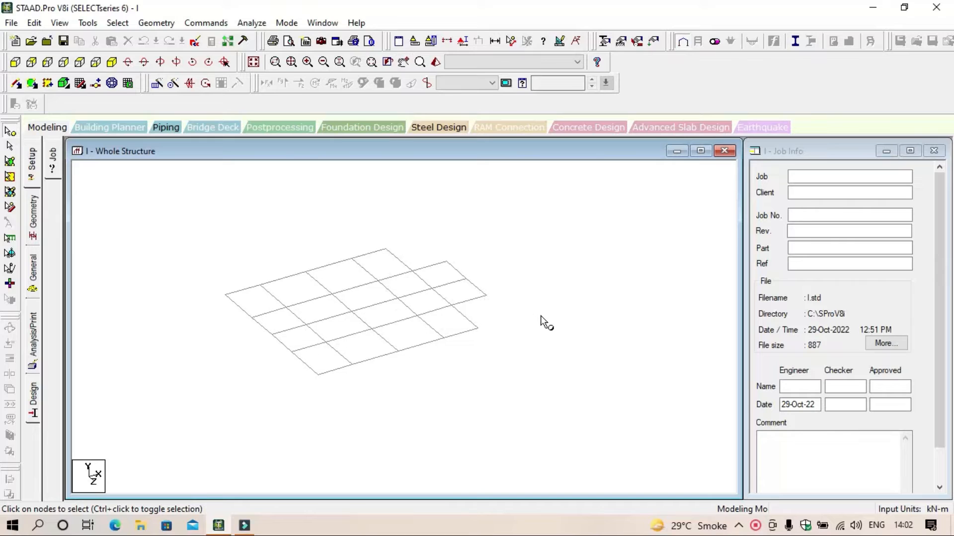
{"action": "left_click", "coordinate": [10, 146]}
{"action": "left_click_drag", "start_coordinate": [191, 240], "coordinate": [569, 387]}
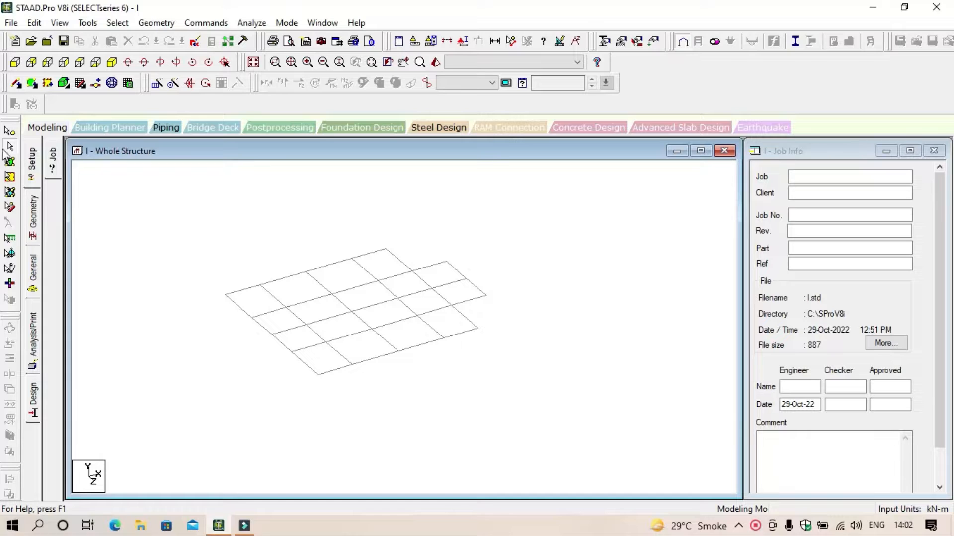
{"action": "left_click_drag", "start_coordinate": [169, 212], "coordinate": [564, 404]}
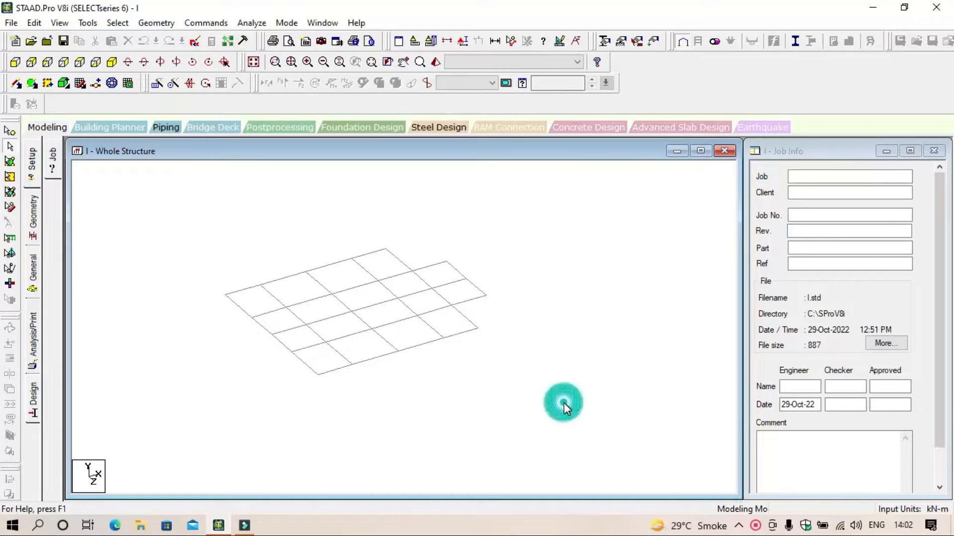
{"action": "scroll", "coordinate": [385, 293], "scroll_direction": "up", "scroll_amount": 5}
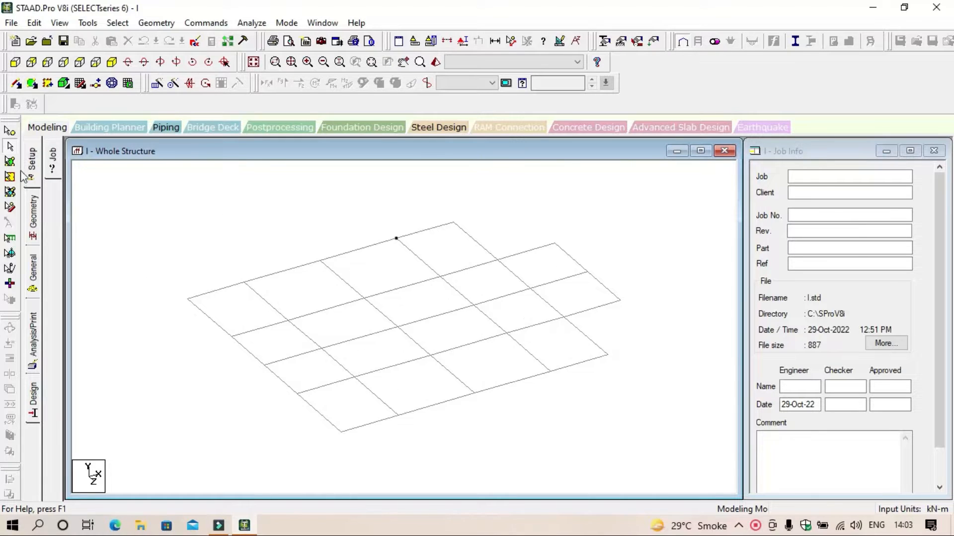
Step: Repeat all the grid's beams once in the Y direction with 3 m spacing using Translational Repeat, without linking the steps
{"action": "mouse_move", "coordinate": [165, 190]}
{"action": "left_mouse_down"}
{"action": "mouse_move", "coordinate": [246, 262]}
{"action": "mouse_move", "coordinate": [634, 470]}
{"action": "mouse_move", "coordinate": [144, 207]}
{"action": "left_mouse_up"}
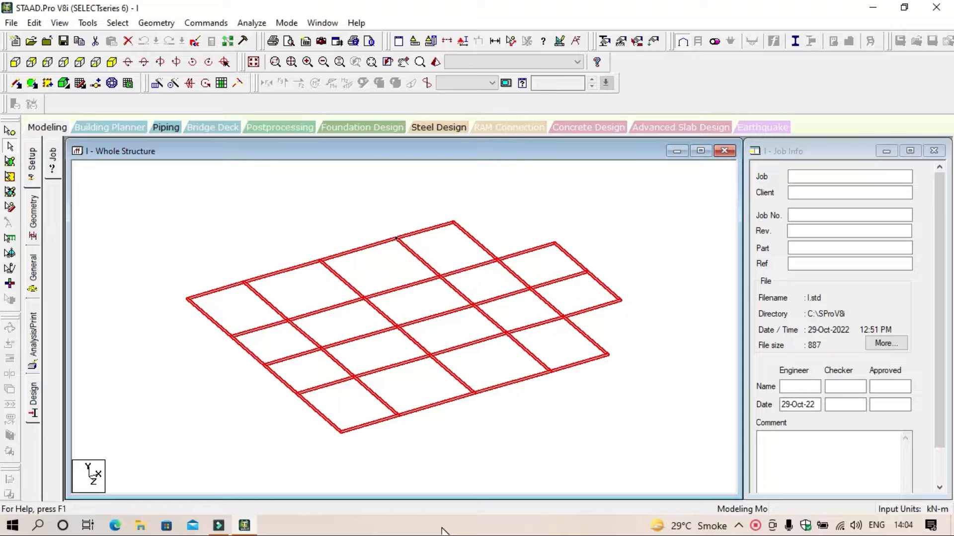
{"action": "left_click", "coordinate": [157, 85]}
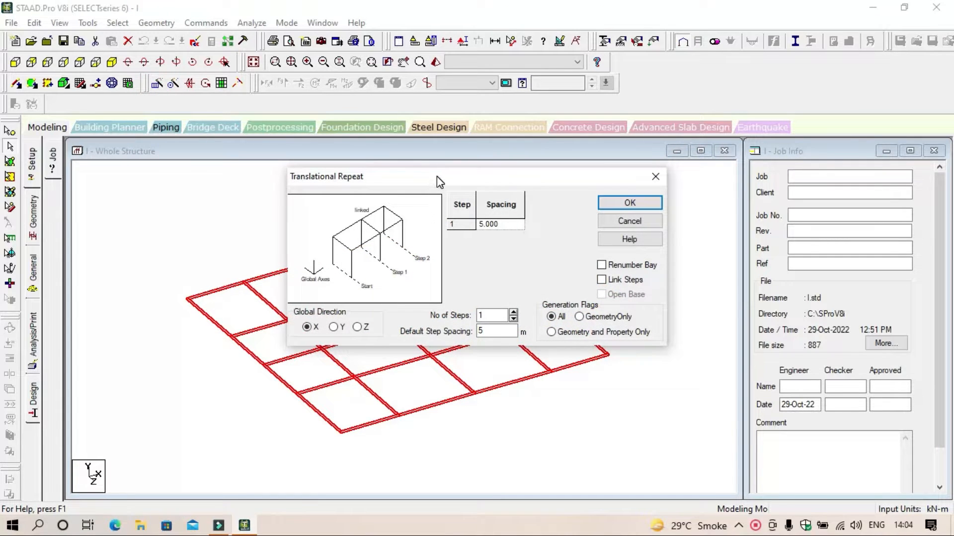
{"action": "left_click_drag", "start_coordinate": [437, 177], "coordinate": [339, 102]}
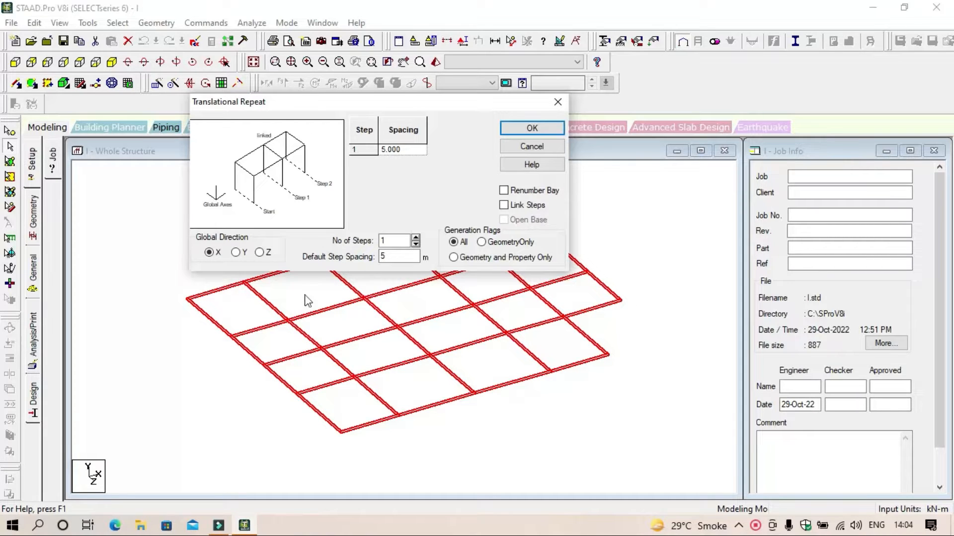
{"action": "left_click", "coordinate": [236, 253]}
{"action": "double_click", "coordinate": [405, 259]}
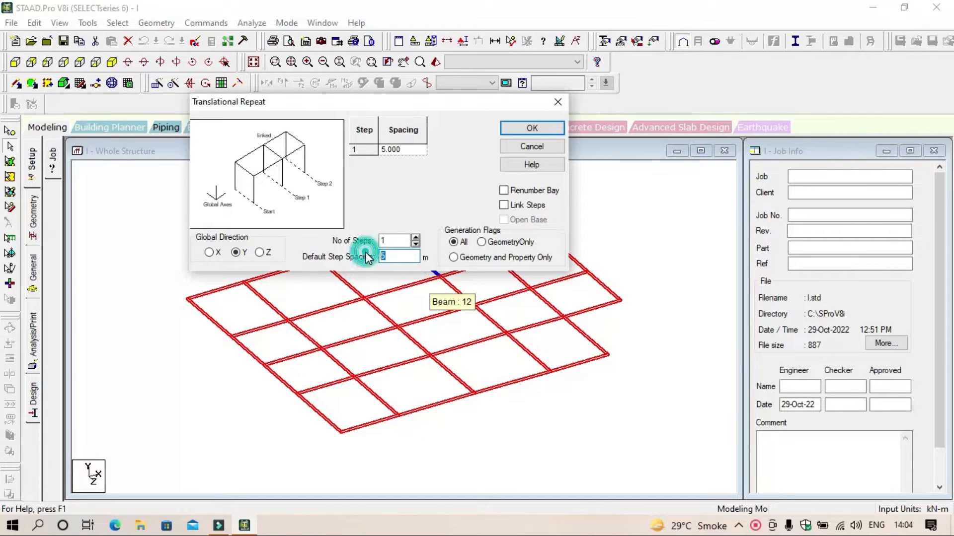
{"action": "type", "text": "3"}
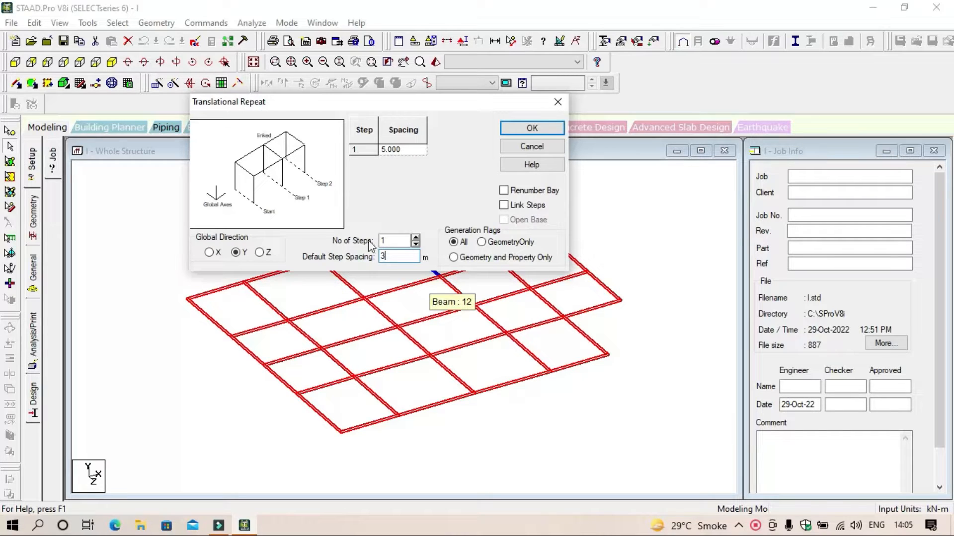
{"action": "left_click", "coordinate": [415, 153]}
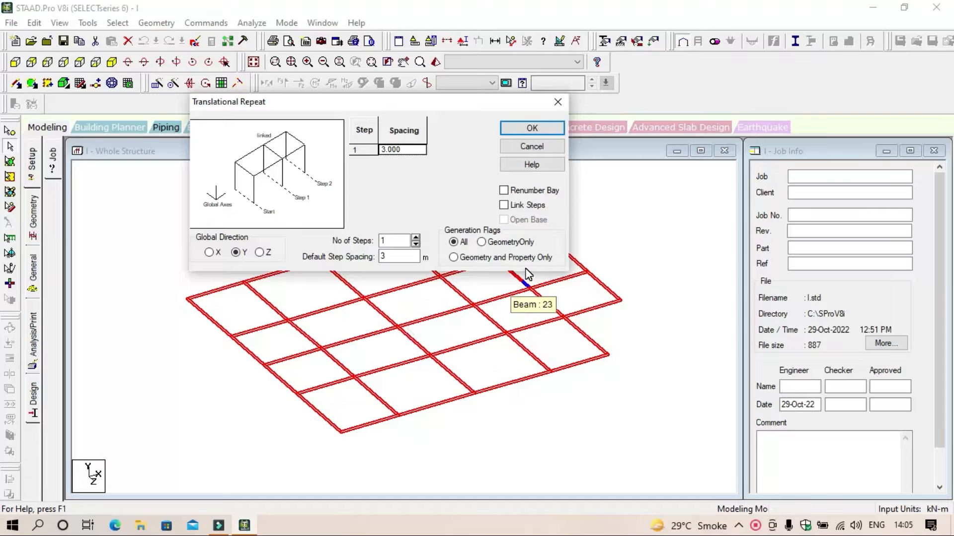
{"action": "left_click", "coordinate": [532, 128]}
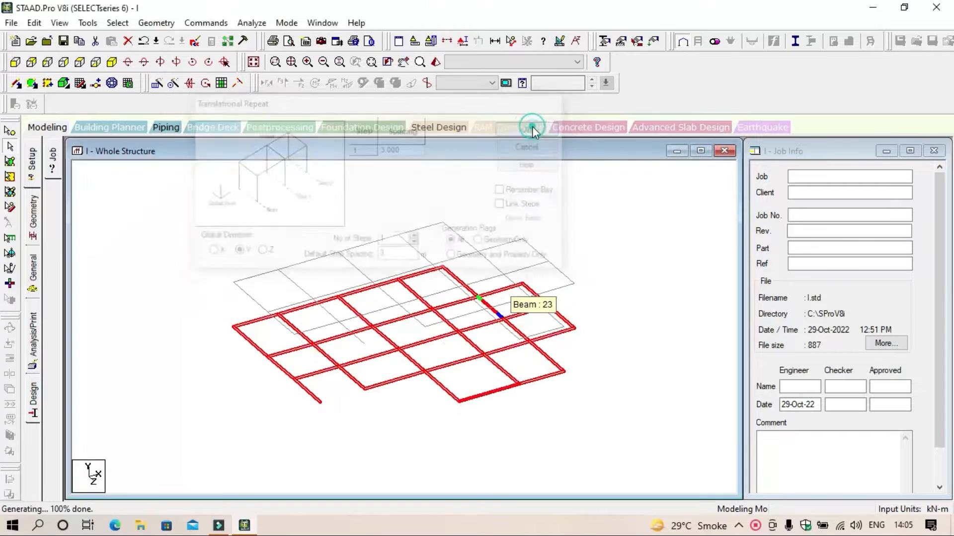
{"action": "left_click", "coordinate": [588, 232]}
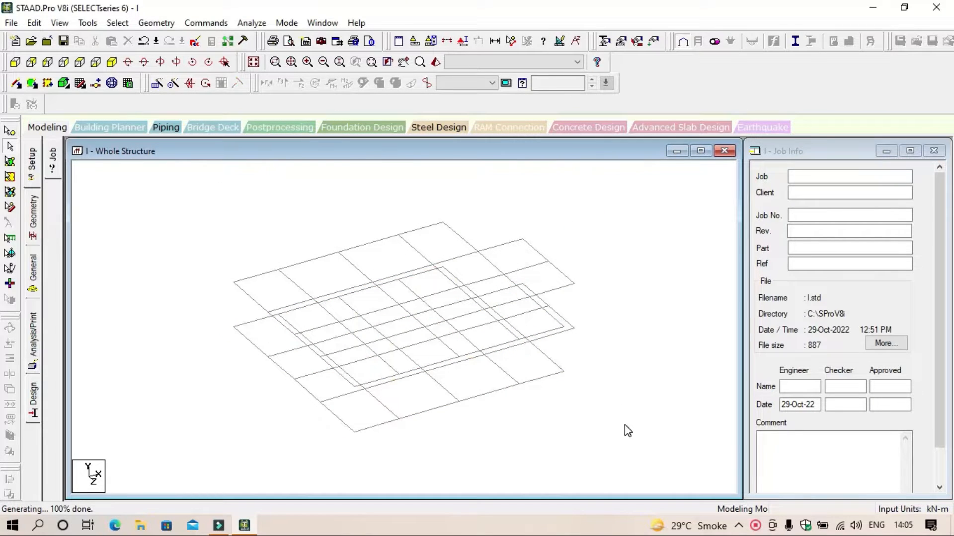
Step: Select the beams of both levels, clear the selection, and undo the unlinked translational repeat
{"action": "left_click_drag", "start_coordinate": [621, 430], "coordinate": [231, 213]}
{"action": "left_click_drag", "start_coordinate": [633, 464], "coordinate": [189, 191]}
{"action": "left_click_drag", "start_coordinate": [653, 456], "coordinate": [170, 189]}
{"action": "left_click_drag", "start_coordinate": [639, 461], "coordinate": [194, 212]}
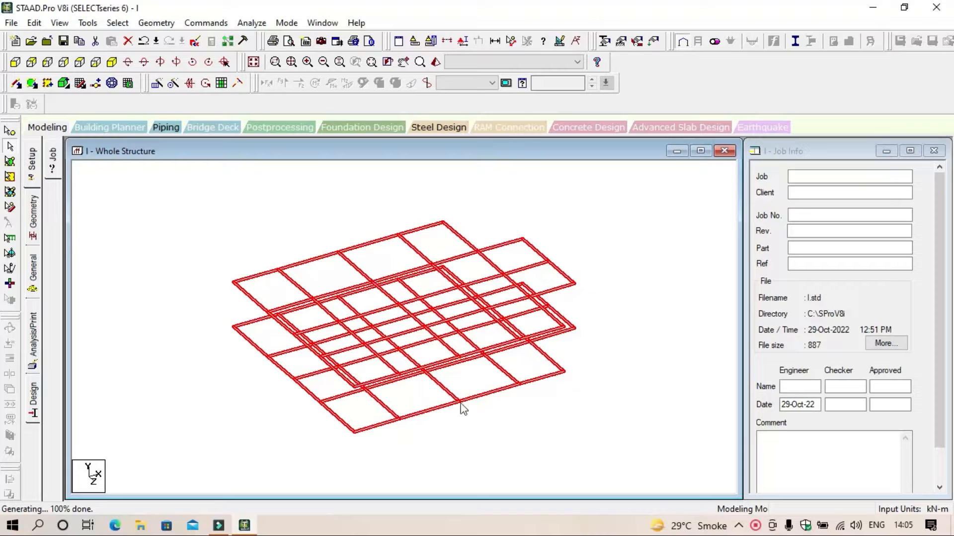
{"action": "left_click", "coordinate": [609, 390]}
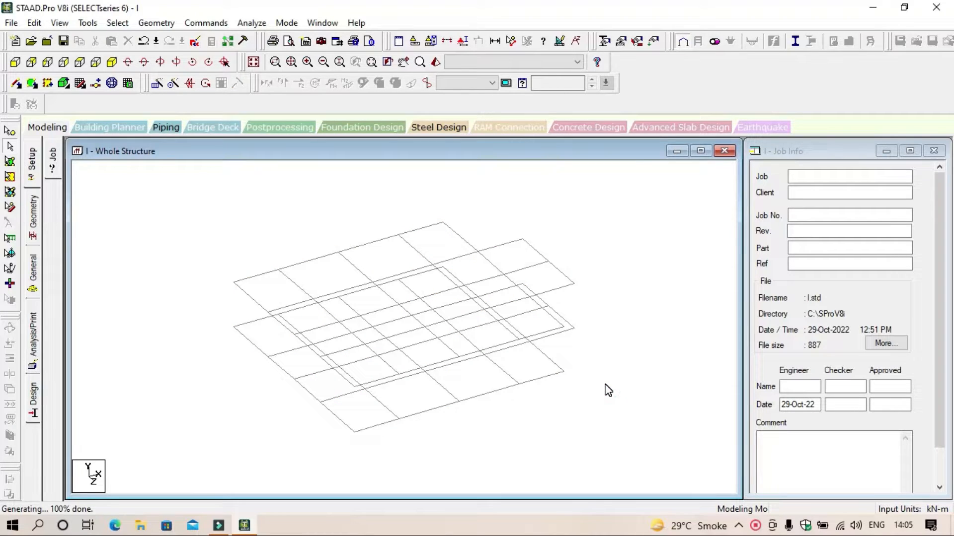
{"action": "key", "text": "ctrl+z"}
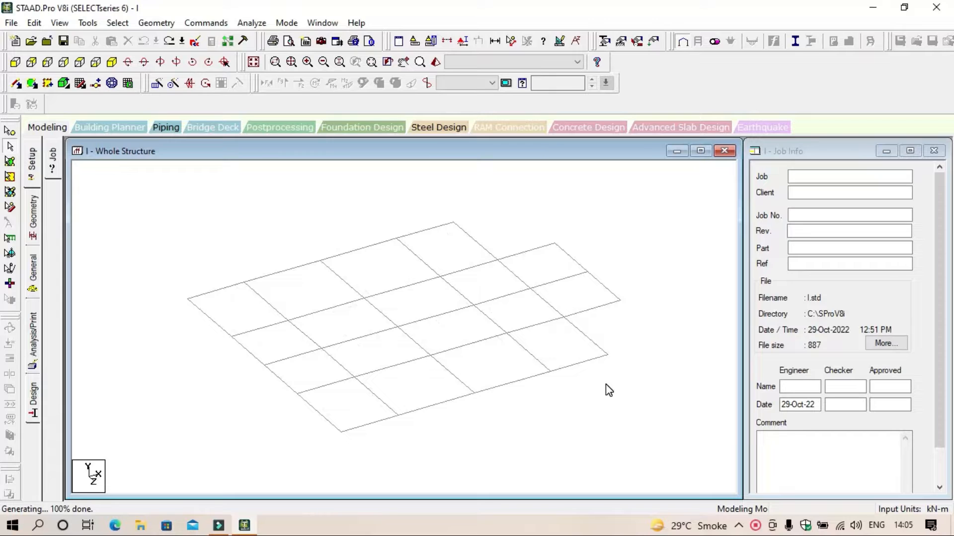
{"action": "key", "text": "ctrl+z"}
Step: Repeat all the grid's beams in the Y direction with one 3 m step and Link Steps enabled, generating the connecting columns
{"action": "left_click_drag", "start_coordinate": [631, 438], "coordinate": [196, 216]}
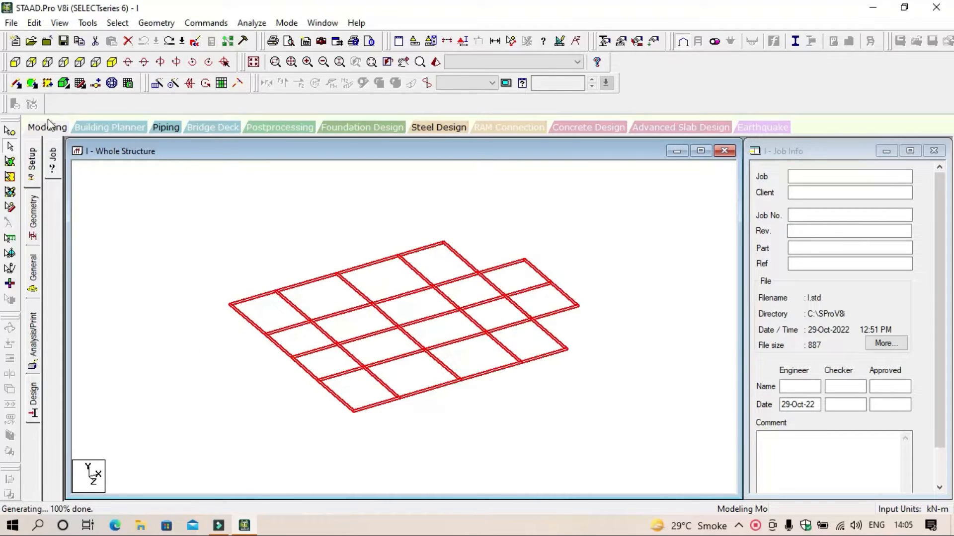
{"action": "left_click", "coordinate": [157, 85]}
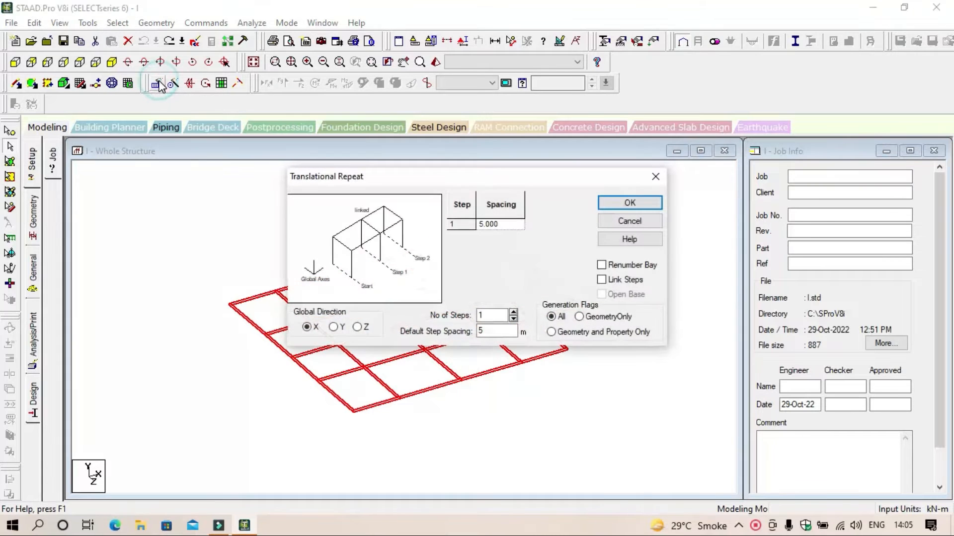
{"action": "left_click", "coordinate": [336, 328]}
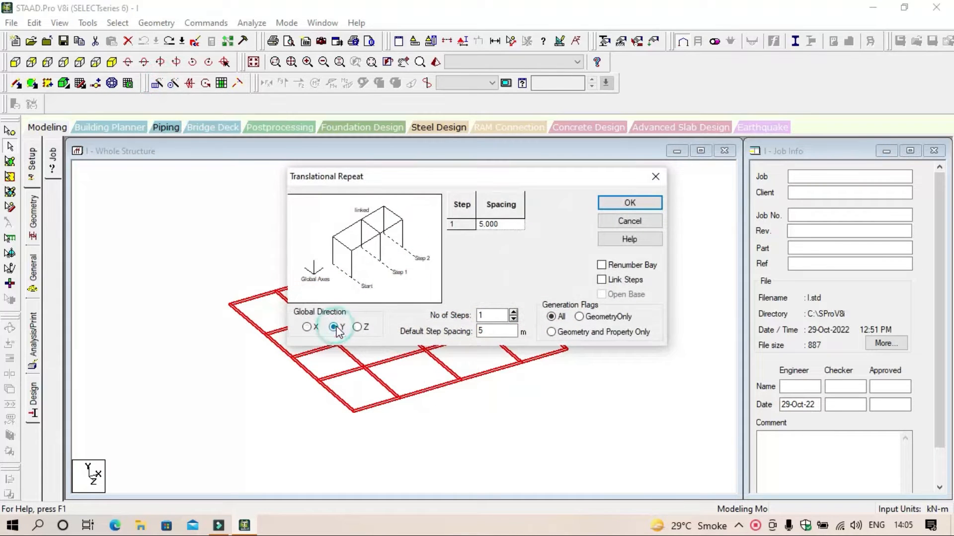
{"action": "left_click_drag", "start_coordinate": [496, 329], "coordinate": [388, 327]}
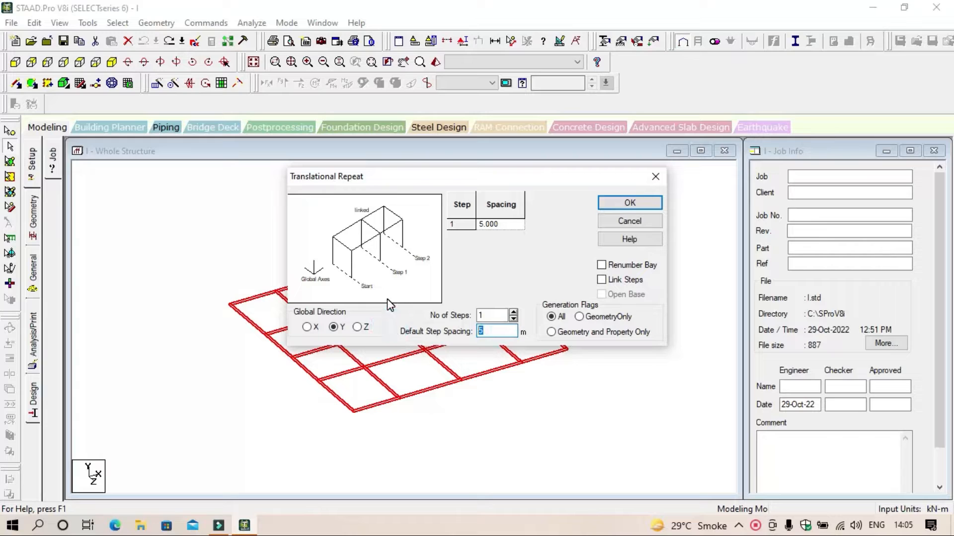
{"action": "type", "text": "3"}
{"action": "left_click", "coordinate": [501, 224]}
{"action": "left_click", "coordinate": [615, 281]}
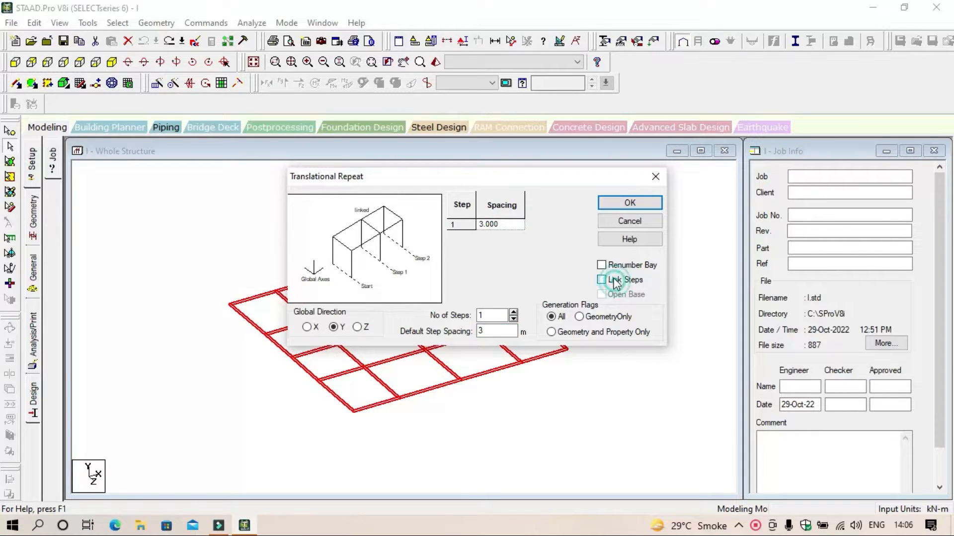
{"action": "left_click", "coordinate": [642, 202]}
{"action": "left_click", "coordinate": [647, 333]}
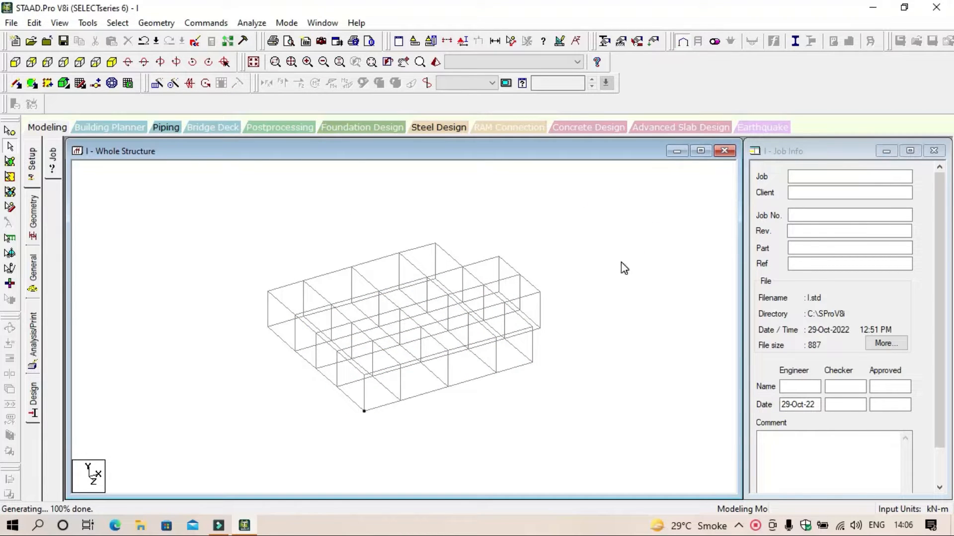
Step: Inspect the one-storey frame in the rendered view and check the geometry of the end beam at its lower front corner
{"action": "scroll", "coordinate": [588, 341], "scroll_direction": "up", "scroll_amount": 2}
{"action": "scroll", "coordinate": [590, 342], "scroll_direction": "down", "scroll_amount": 1}
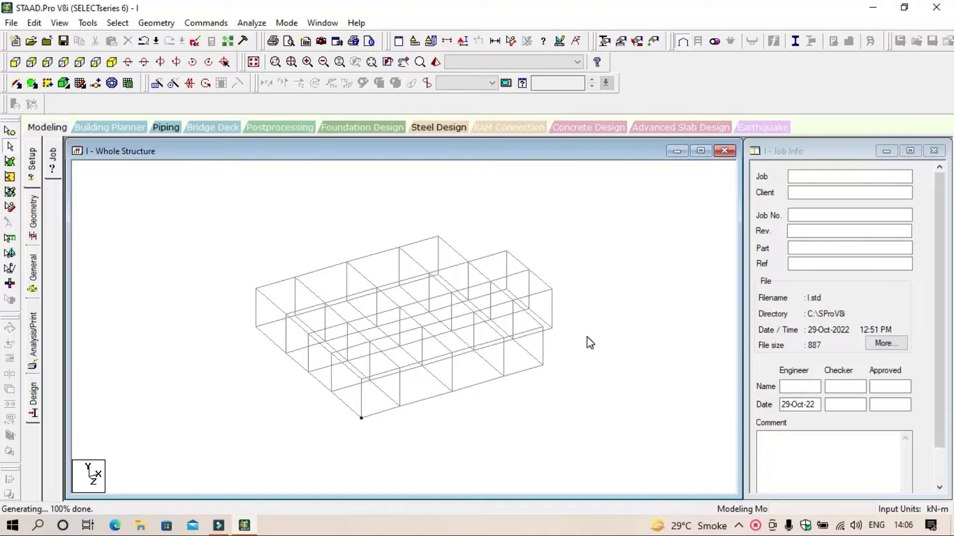
{"action": "left_click", "coordinate": [434, 62]}
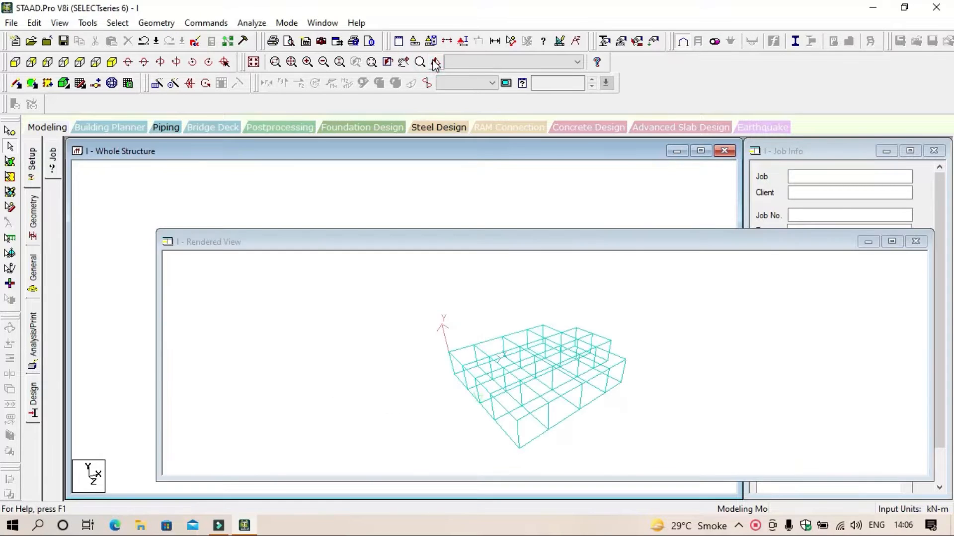
{"action": "left_click_drag", "start_coordinate": [595, 382], "coordinate": [436, 365]}
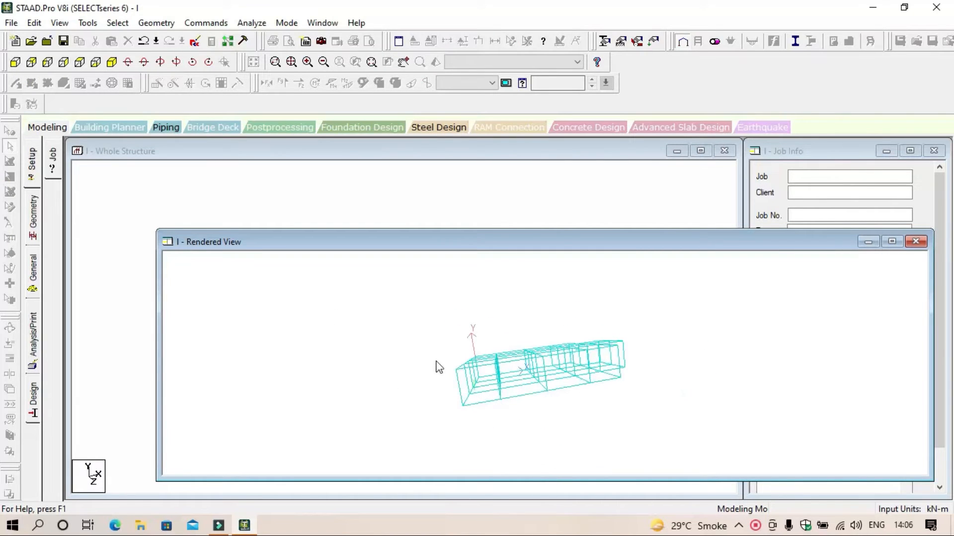
{"action": "left_click", "coordinate": [924, 244]}
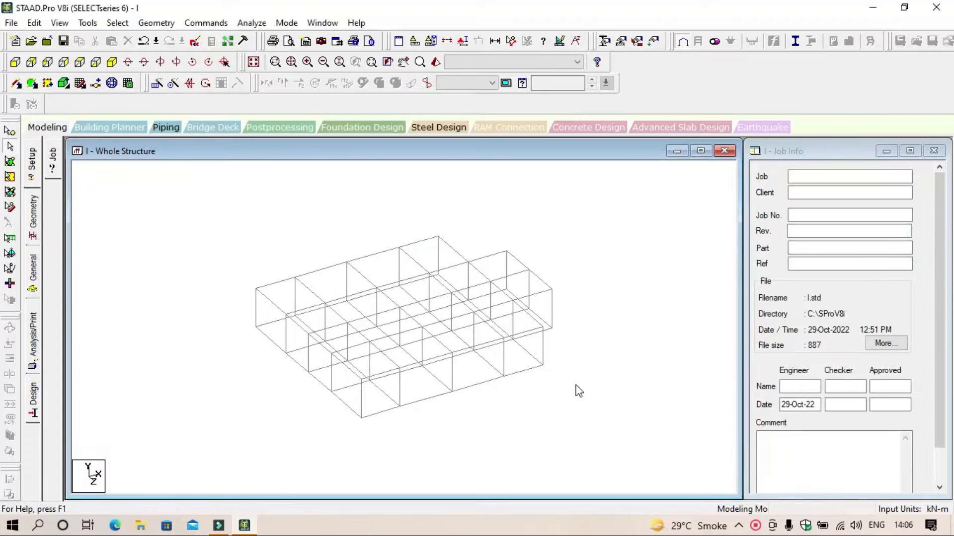
{"action": "double_click", "coordinate": [347, 403]}
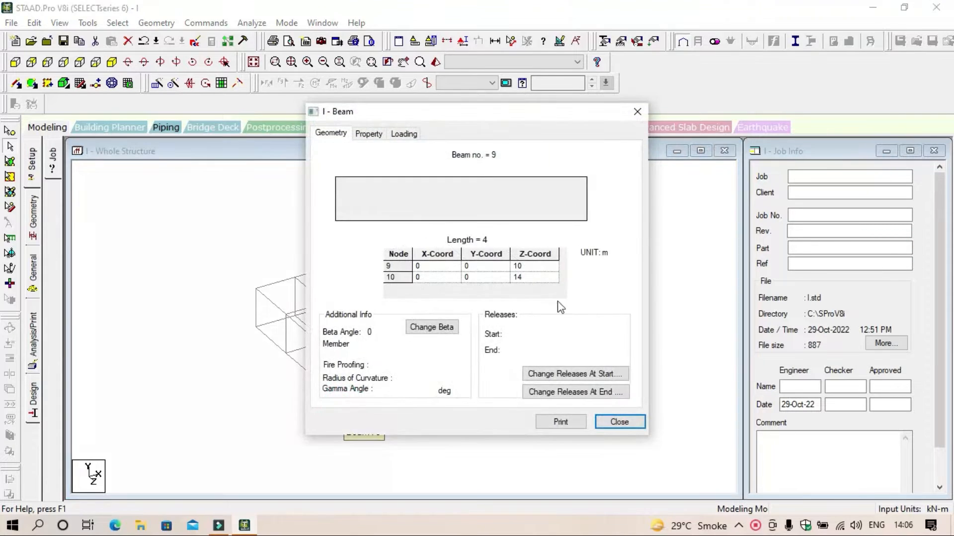
{"action": "left_click", "coordinate": [638, 111]}
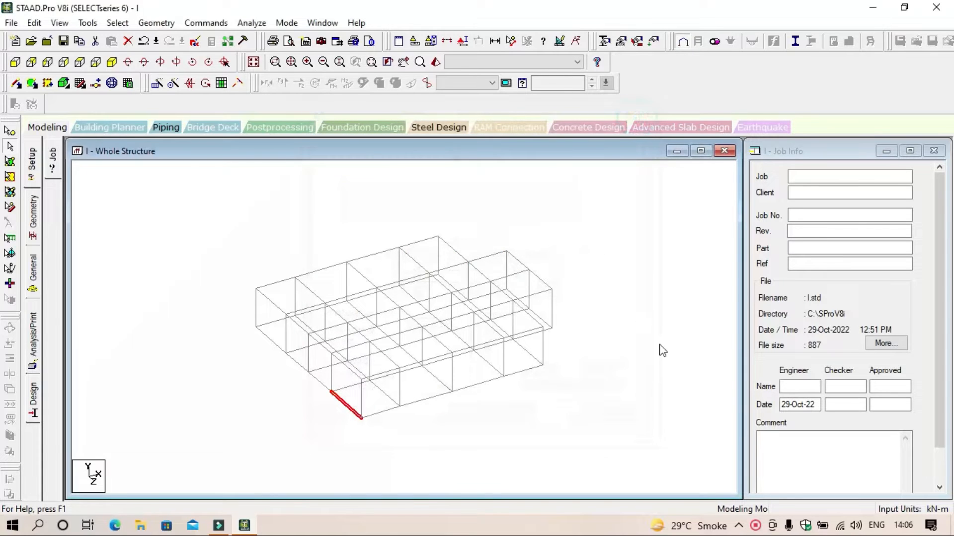
Step: Select all the base-level nodes of the one-storey frame from the front view and delete them with their connected members
{"action": "left_click", "coordinate": [651, 411]}
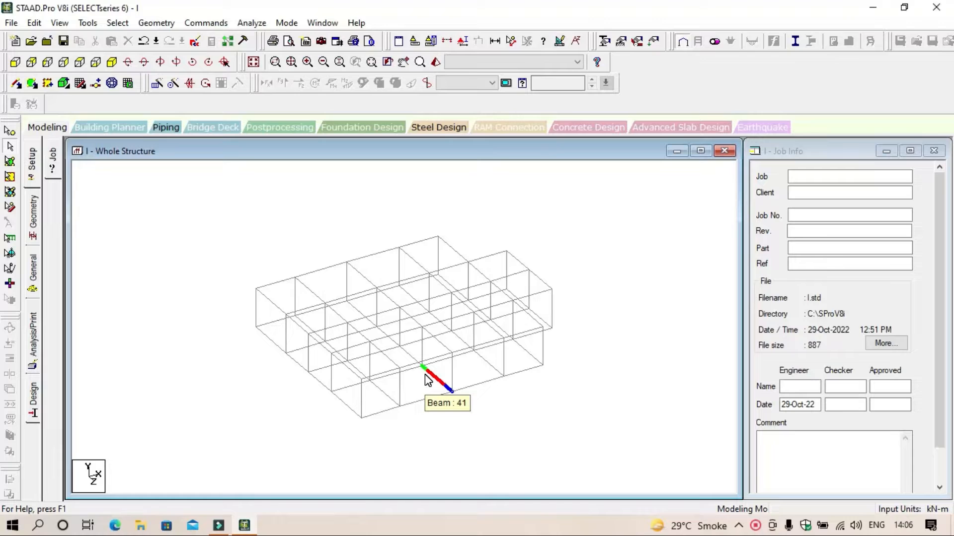
{"action": "left_click", "coordinate": [15, 62]}
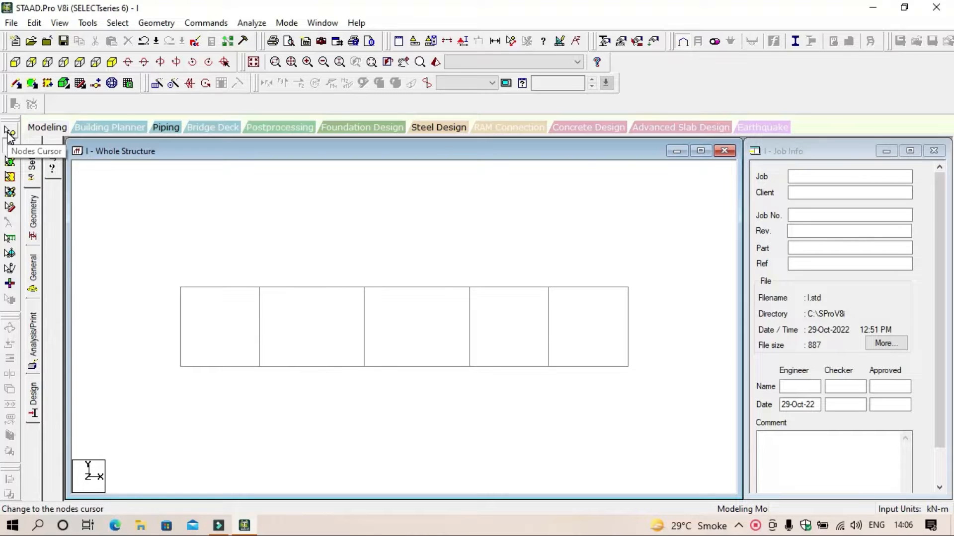
{"action": "left_click", "coordinate": [9, 132]}
{"action": "mouse_move", "coordinate": [658, 402]}
{"action": "left_mouse_down"}
{"action": "mouse_move", "coordinate": [465, 343]}
{"action": "mouse_move", "coordinate": [155, 353]}
{"action": "mouse_move", "coordinate": [468, 411]}
{"action": "mouse_move", "coordinate": [673, 404]}
{"action": "left_mouse_up"}
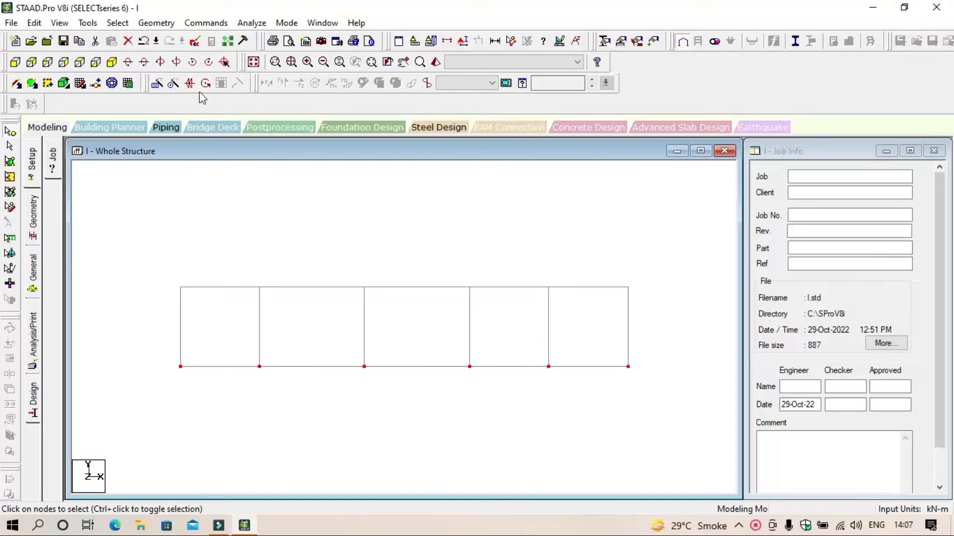
{"action": "left_click", "coordinate": [112, 62]}
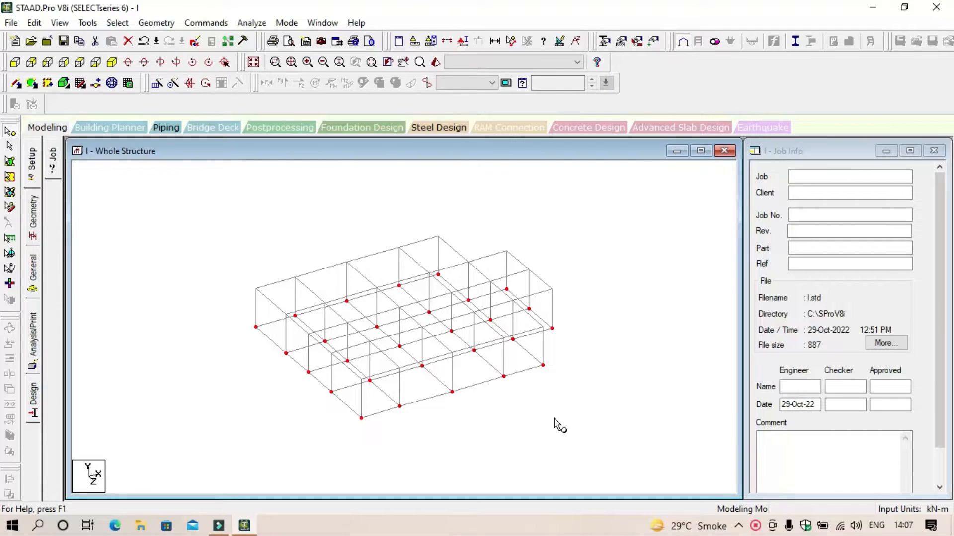
{"action": "key", "text": "Delete"}
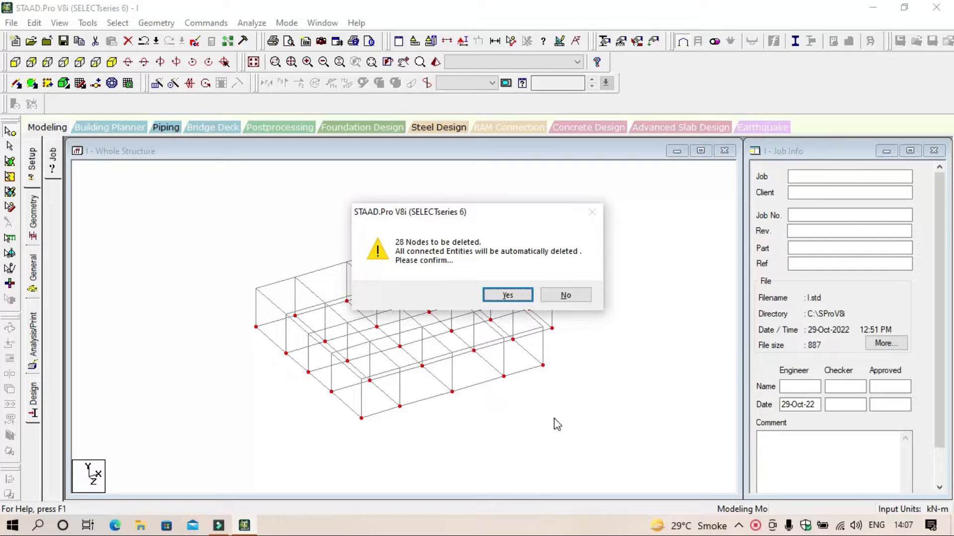
{"action": "key", "text": "Return"}
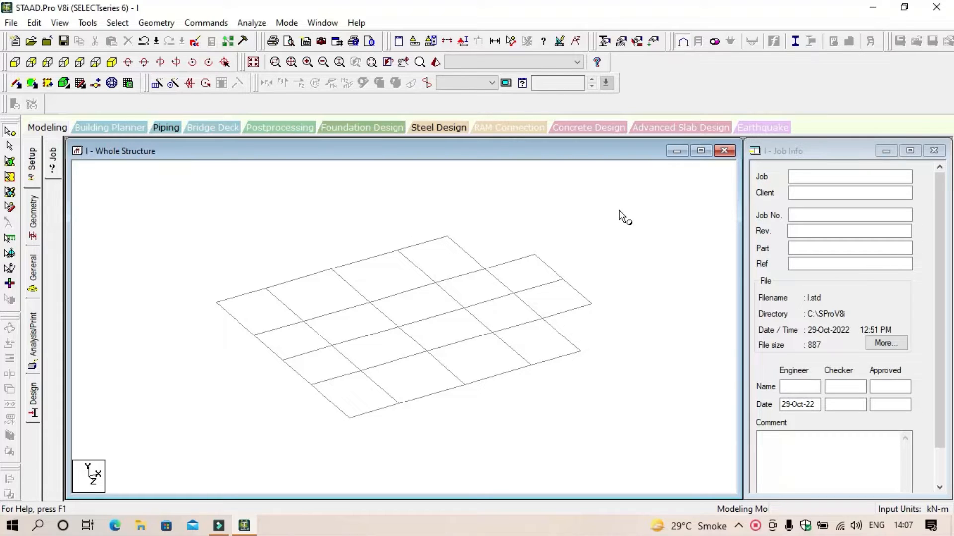
Step: Undo the node deletion and the linked storey repeat, and save the modified structure when Auto Save runs
{"action": "key", "text": "ctrl+z"}
{"action": "key", "text": "ctrl+z"}
{"action": "key", "text": "ctrl+z"}
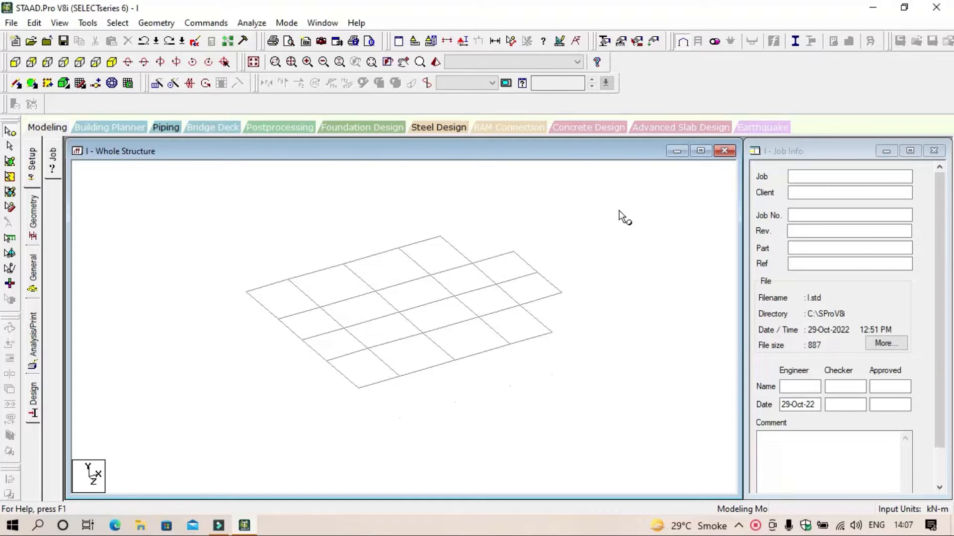
{"action": "key", "text": "ctrl+z"}
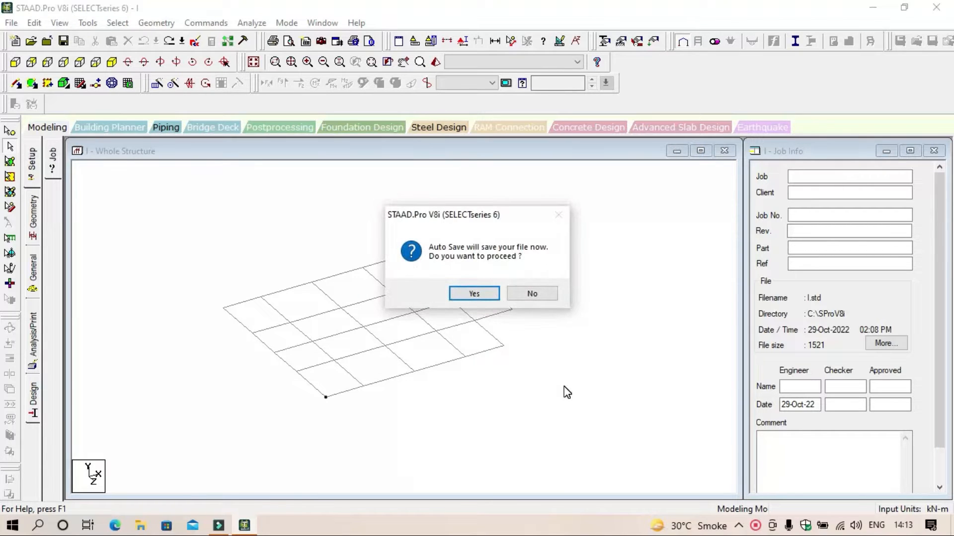
{"action": "key", "text": "Return"}
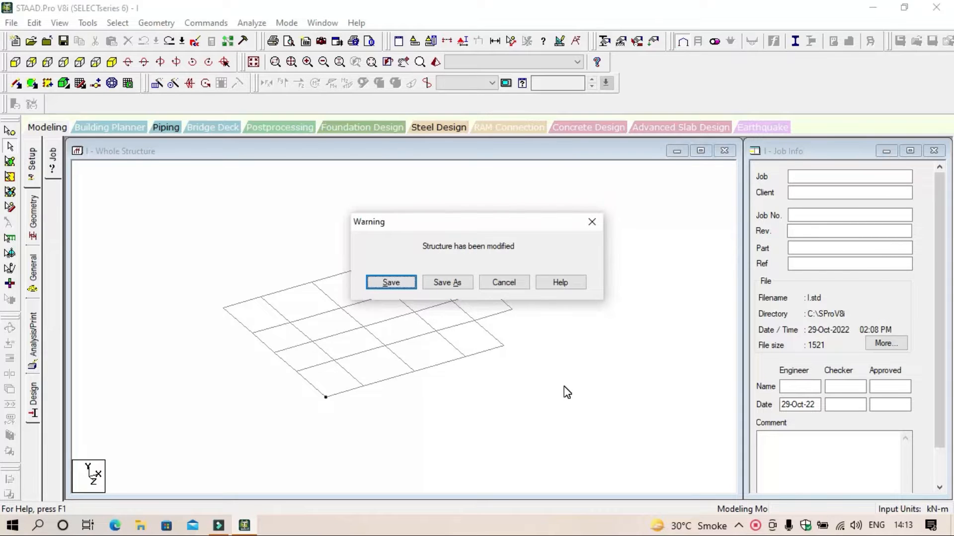
{"action": "key", "text": "Return"}
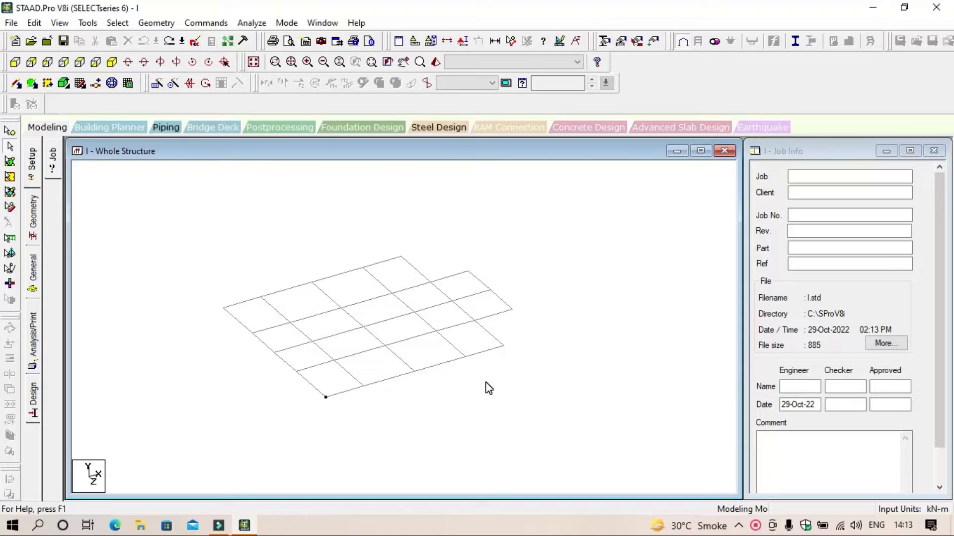
Step: Select all the beams of the single-level floor grid and copy them
{"action": "left_click_drag", "start_coordinate": [606, 466], "coordinate": [185, 206]}
{"action": "left_click_drag", "start_coordinate": [548, 423], "coordinate": [218, 242]}
{"action": "left_click_drag", "start_coordinate": [601, 486], "coordinate": [188, 235]}
{"action": "right_click", "coordinate": [569, 200]}
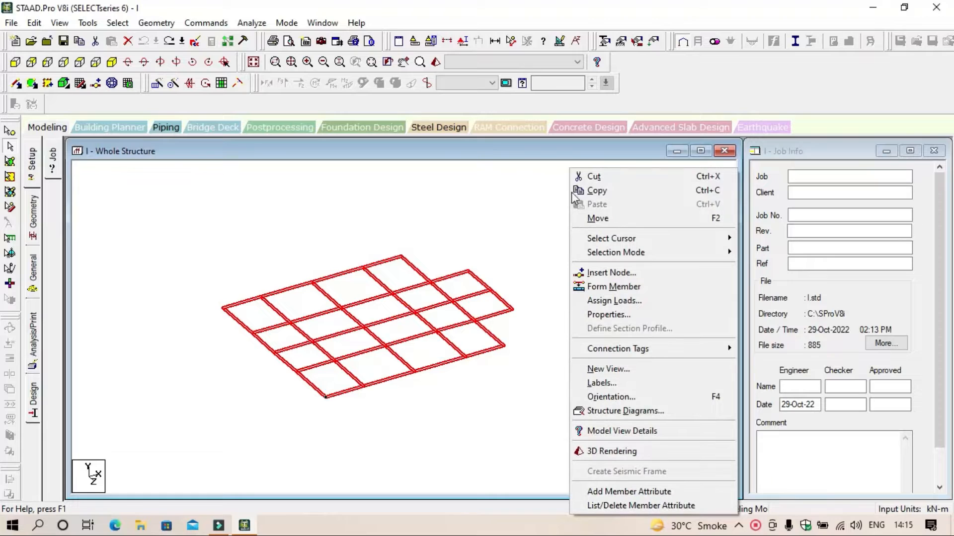
{"action": "left_click", "coordinate": [601, 192]}
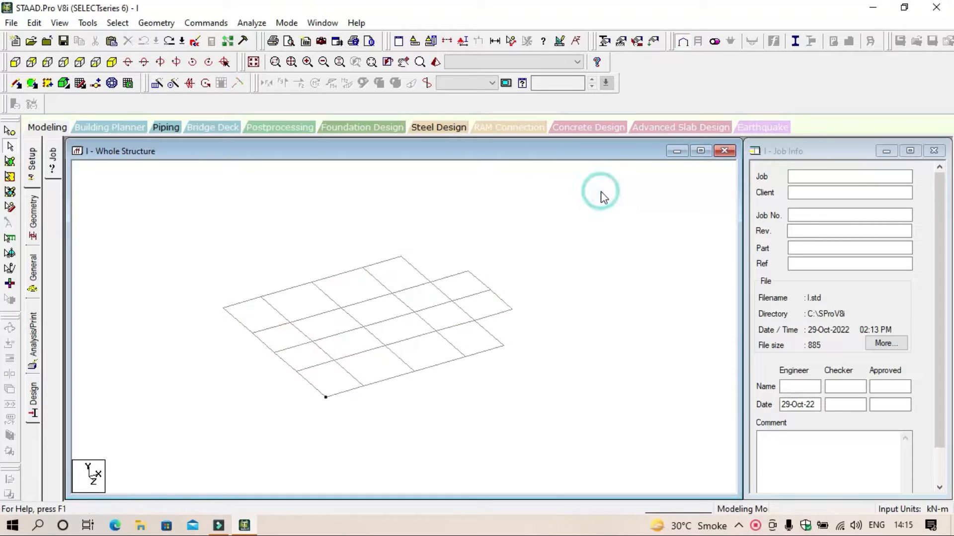
Step: Paste the copied beams with a move of 3 m in the Y direction
{"action": "right_click", "coordinate": [600, 192]}
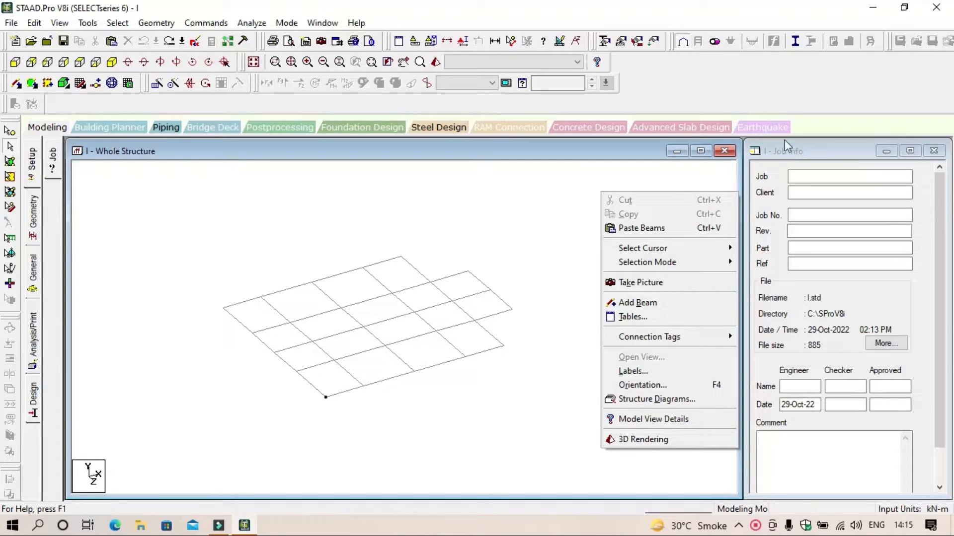
{"action": "left_click", "coordinate": [672, 229]}
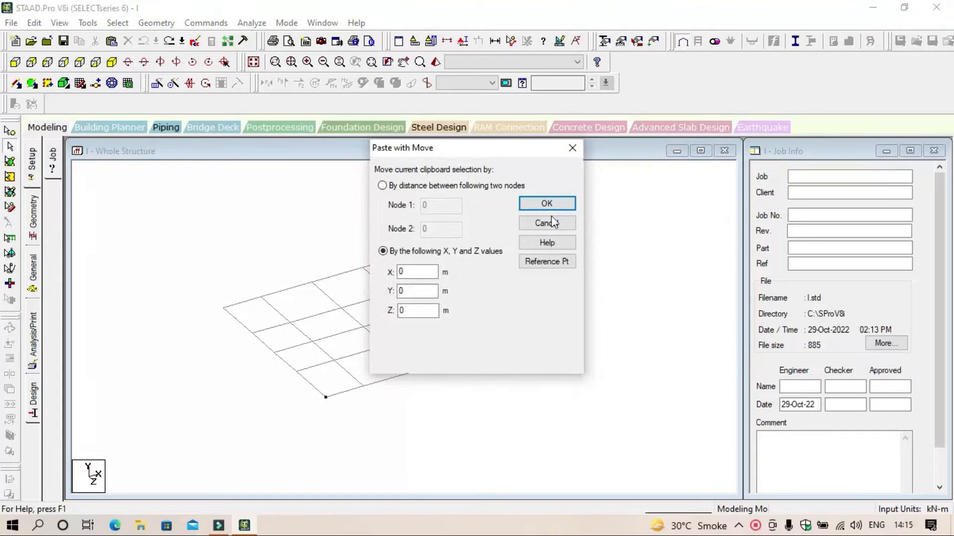
{"action": "left_click_drag", "start_coordinate": [494, 152], "coordinate": [769, 155]}
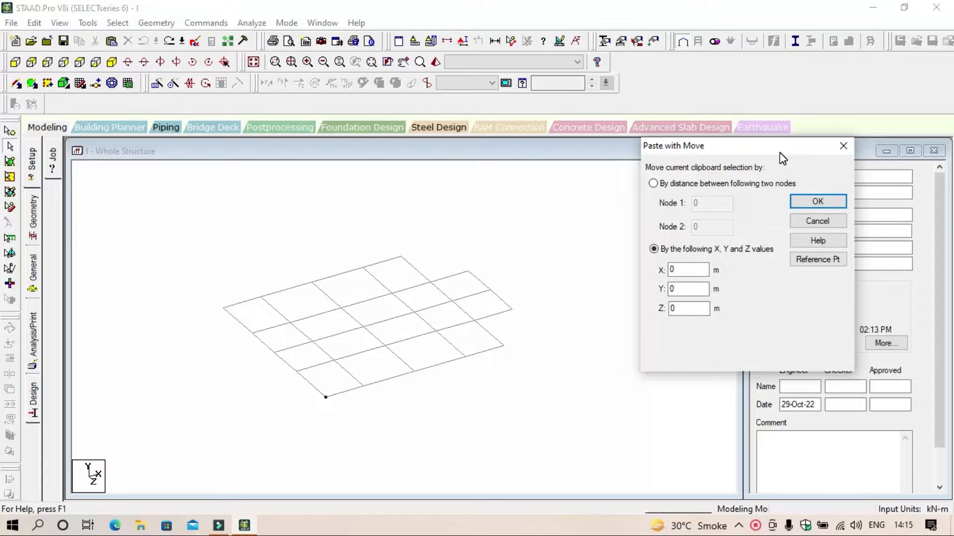
{"action": "left_click", "coordinate": [683, 289]}
{"action": "double_click", "coordinate": [683, 289]}
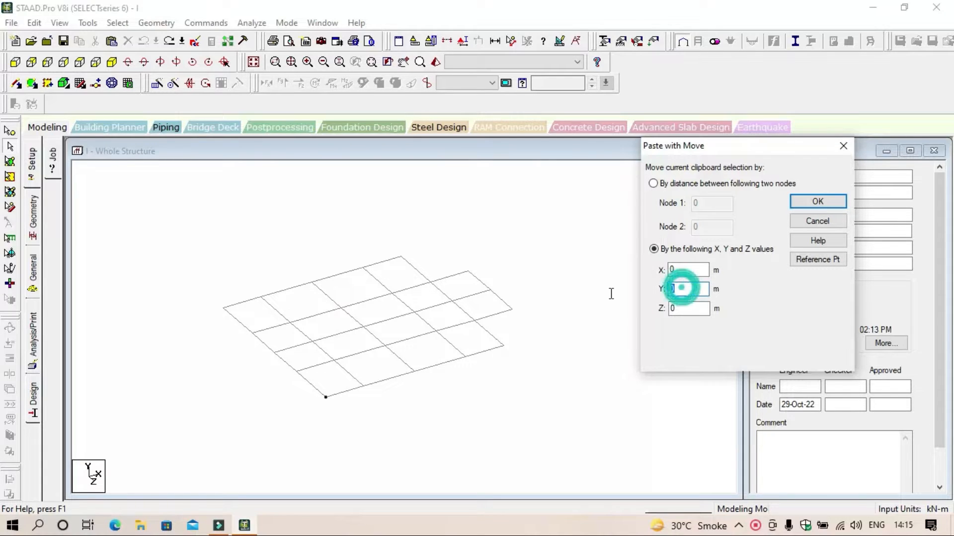
{"action": "left_click", "coordinate": [610, 294]}
{"action": "type", "text": "3"}
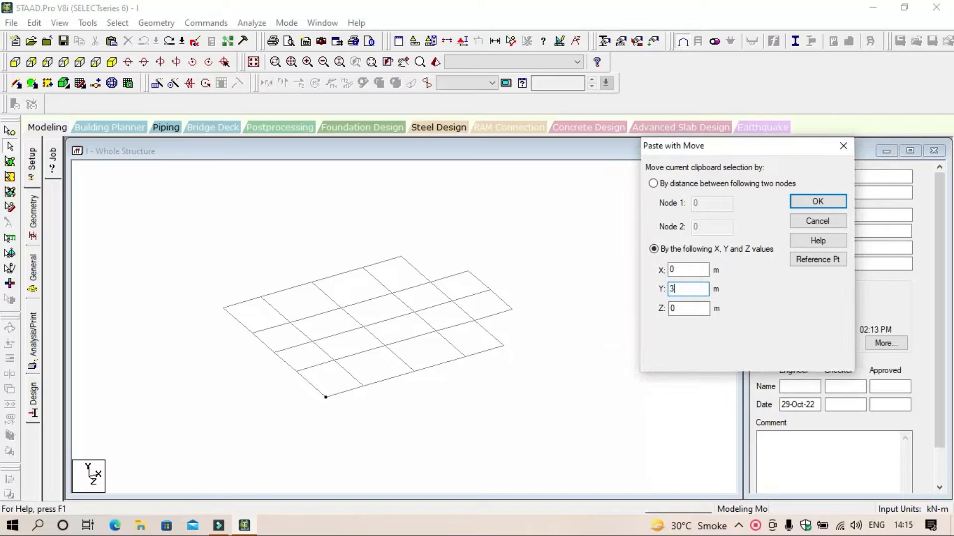
{"action": "left_click_drag", "start_coordinate": [770, 149], "coordinate": [788, 137]}
{"action": "left_click", "coordinate": [835, 190]}
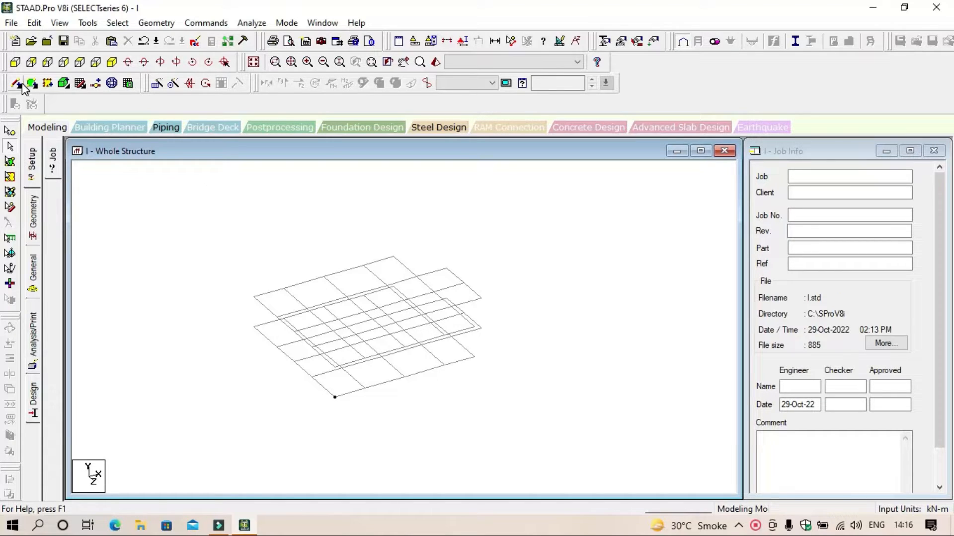
Step: Select all the lower-level beams from the front view and delete them together with their unattached nodes
{"action": "left_click", "coordinate": [15, 62]}
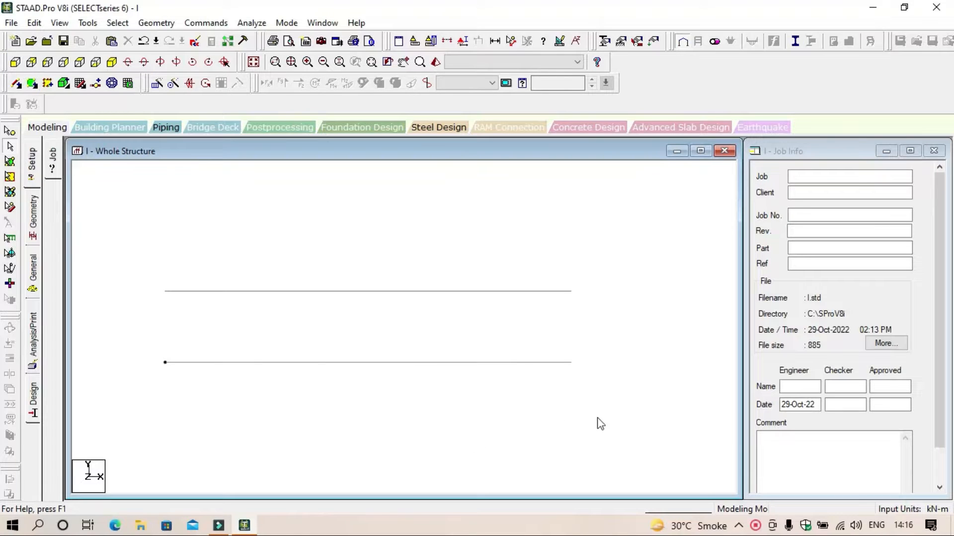
{"action": "left_click_drag", "start_coordinate": [604, 417], "coordinate": [194, 349]}
{"action": "left_click", "coordinate": [147, 345]}
{"action": "left_click_drag", "start_coordinate": [619, 431], "coordinate": [280, 331]}
{"action": "left_click", "coordinate": [132, 329]}
{"action": "left_click_drag", "start_coordinate": [618, 435], "coordinate": [607, 415]}
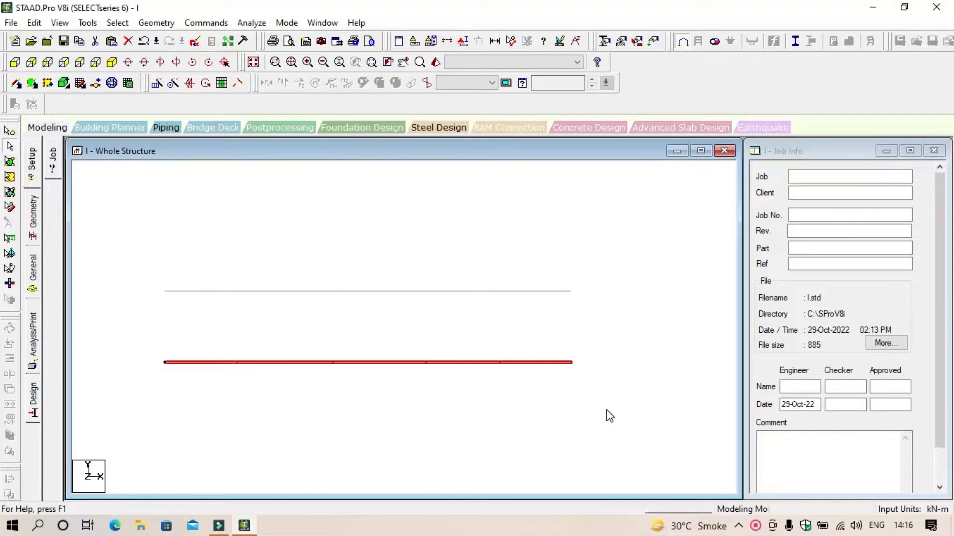
{"action": "key", "text": "Delete"}
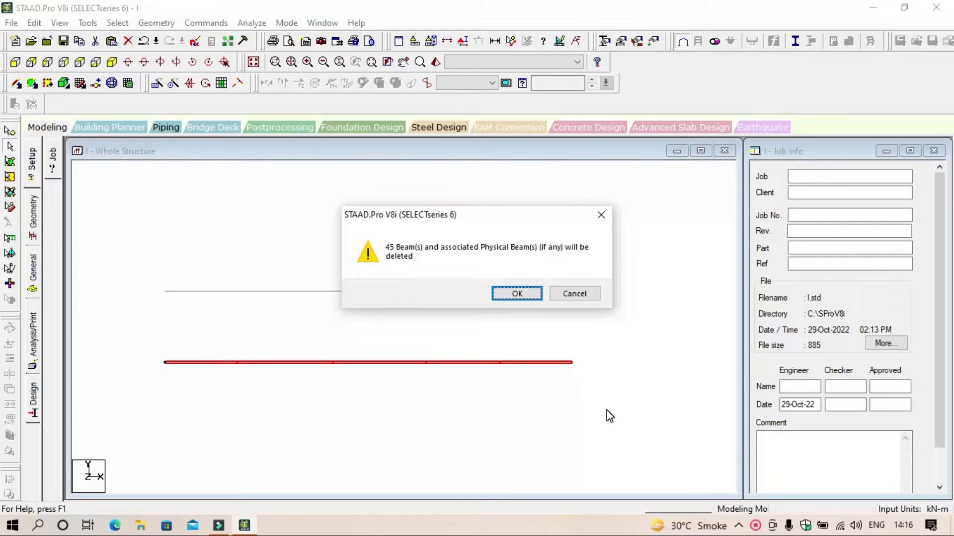
{"action": "key", "text": "Return"}
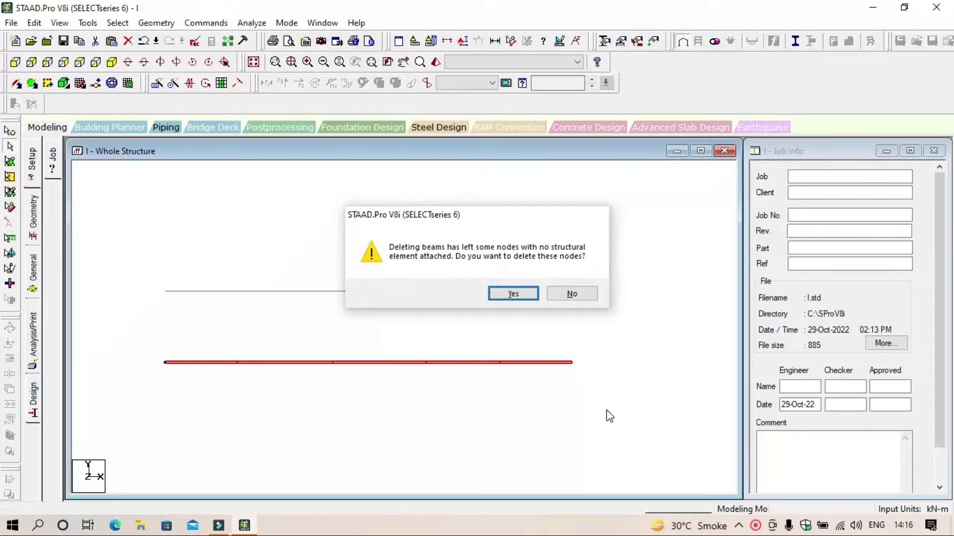
{"action": "key", "text": "Return"}
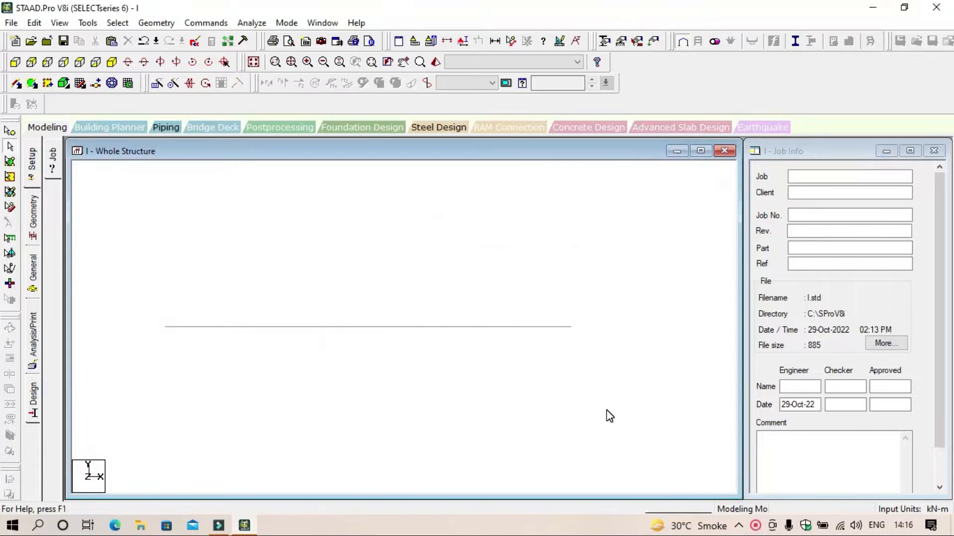
Step: Select all the nodes of the remaining beam grid in the isometric view and copy them
{"action": "left_click", "coordinate": [112, 62]}
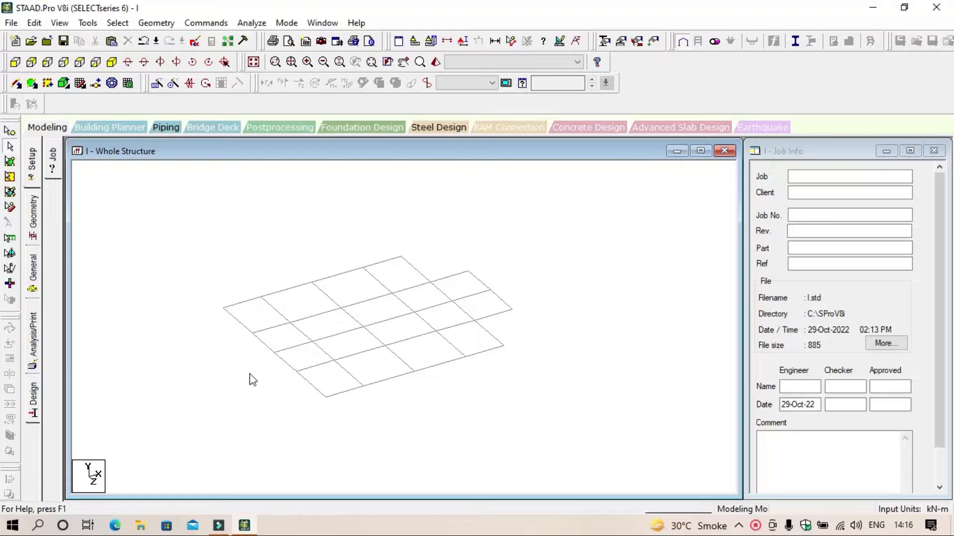
{"action": "left_click", "coordinate": [12, 132]}
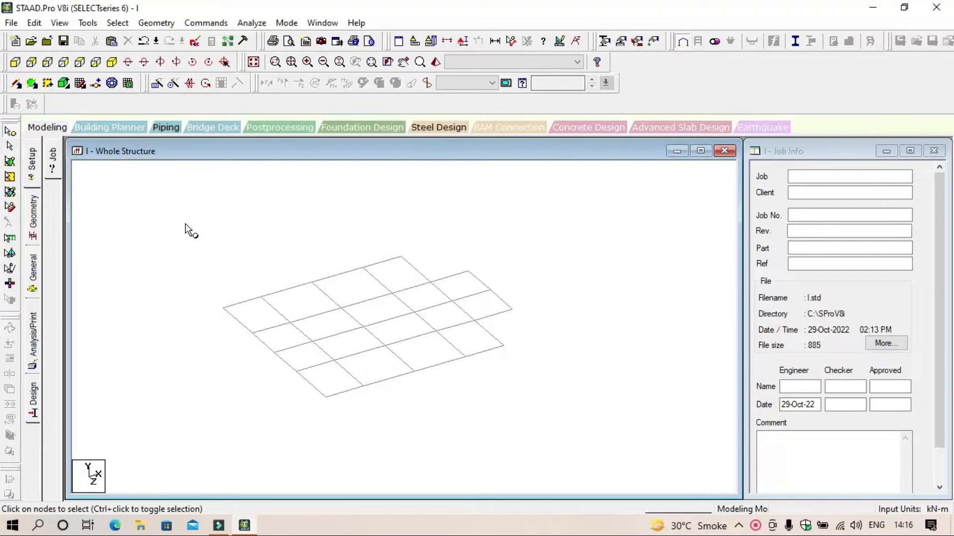
{"action": "left_click_drag", "start_coordinate": [185, 224], "coordinate": [607, 419]}
{"action": "right_click", "coordinate": [594, 206]}
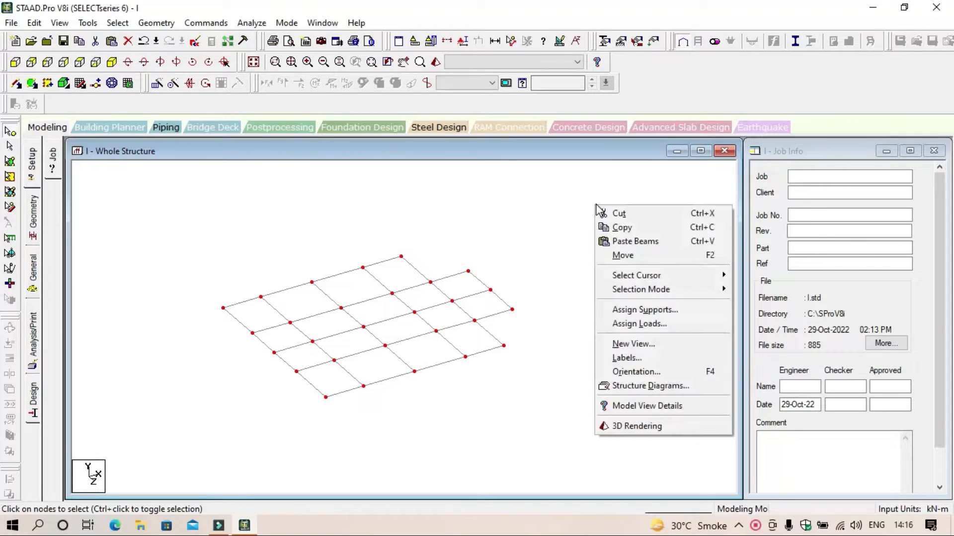
{"action": "left_click", "coordinate": [636, 230]}
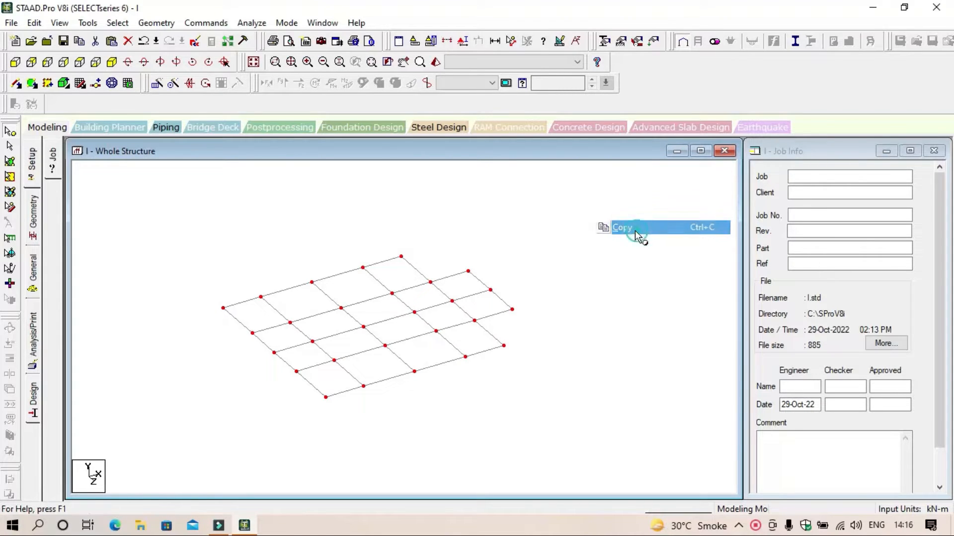
Step: Paste the copied nodes with a move of -3 m in the Y direction and clear the node selection
{"action": "right_click", "coordinate": [594, 208]}
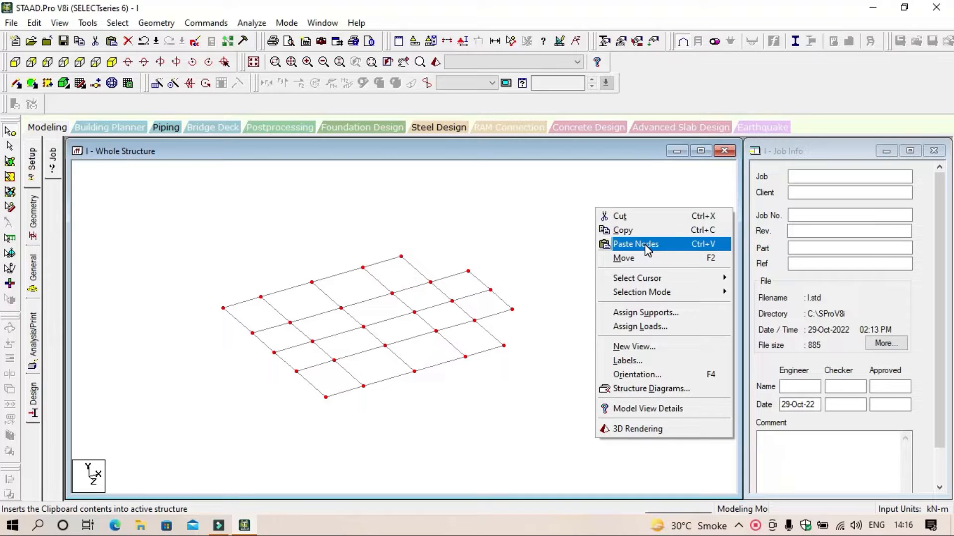
{"action": "left_click", "coordinate": [678, 251]}
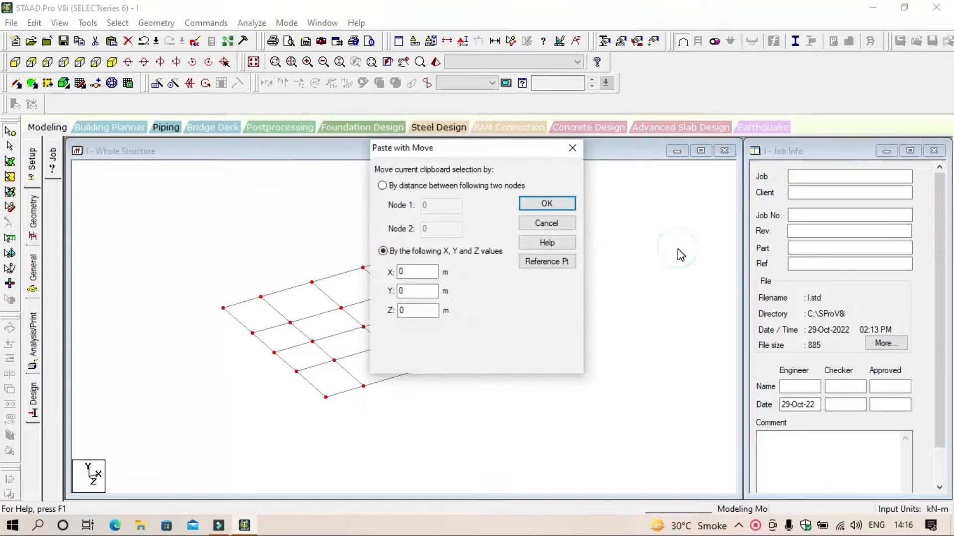
{"action": "double_click", "coordinate": [431, 291]}
{"action": "type", "text": "-3"}
{"action": "left_click", "coordinate": [546, 203]}
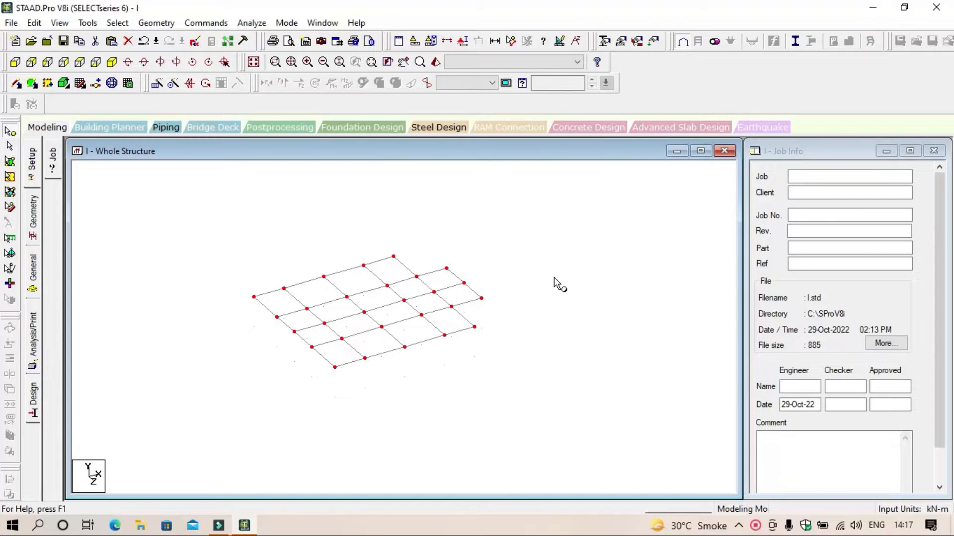
{"action": "left_click", "coordinate": [549, 276]}
{"action": "scroll", "coordinate": [321, 366], "scroll_direction": "up", "scroll_amount": 2}
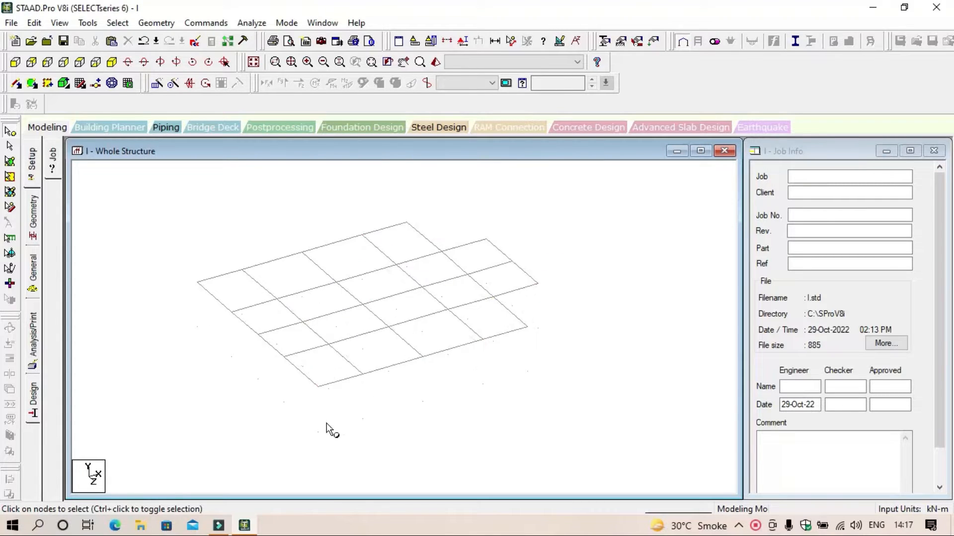
{"action": "left_click", "coordinate": [318, 434]}
{"action": "left_click", "coordinate": [363, 419]}
{"action": "left_click", "coordinate": [500, 425]}
{"action": "left_click", "coordinate": [124, 26]}
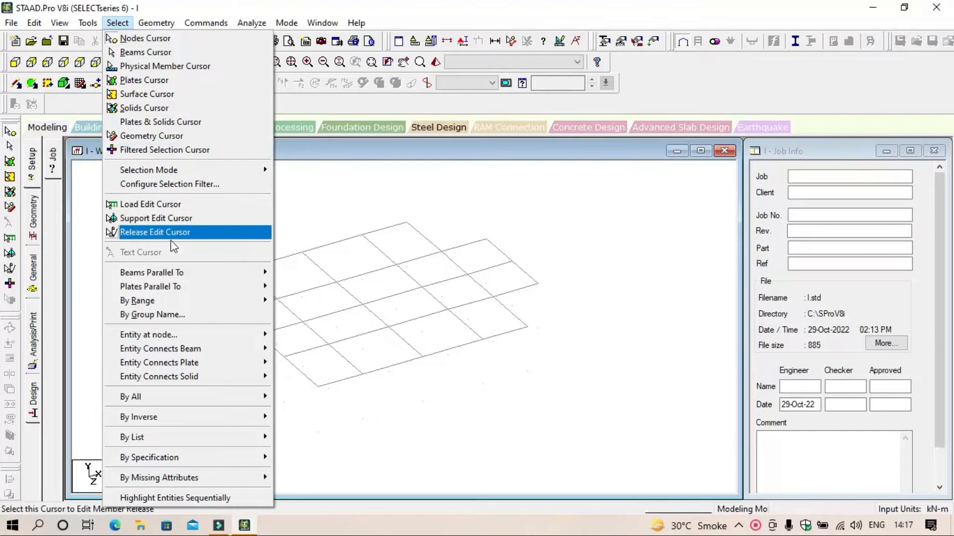
{"action": "mouse_move", "coordinate": [192, 278]}
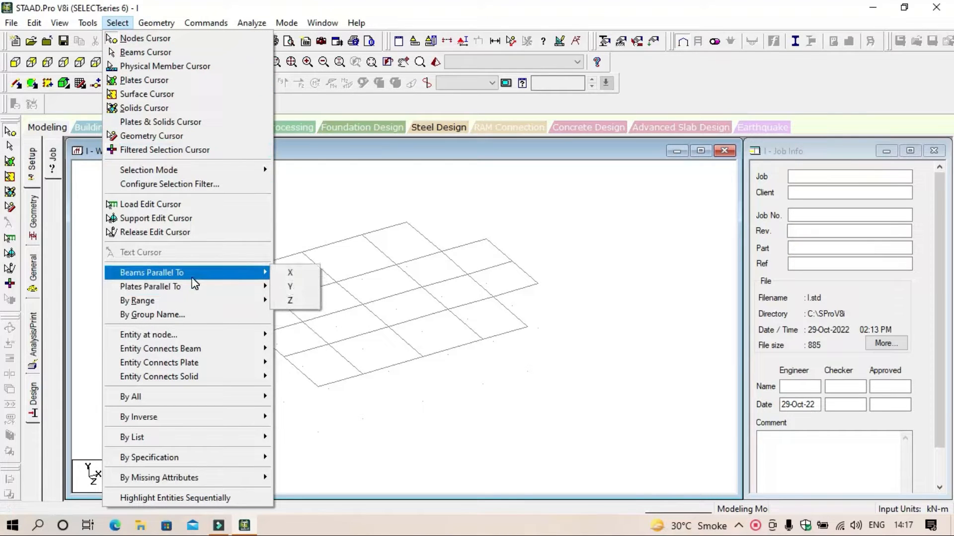
{"action": "mouse_move", "coordinate": [155, 25]}
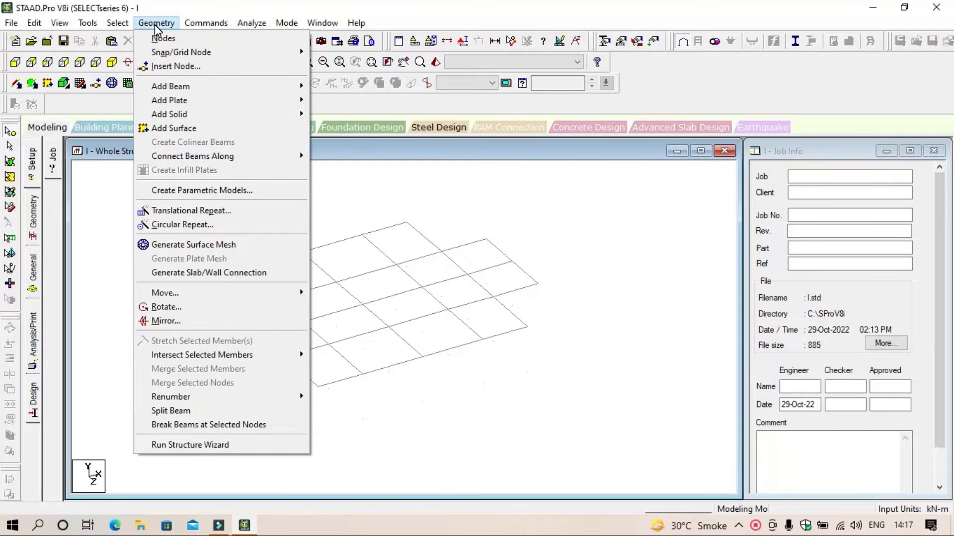
{"action": "mouse_move", "coordinate": [198, 86]}
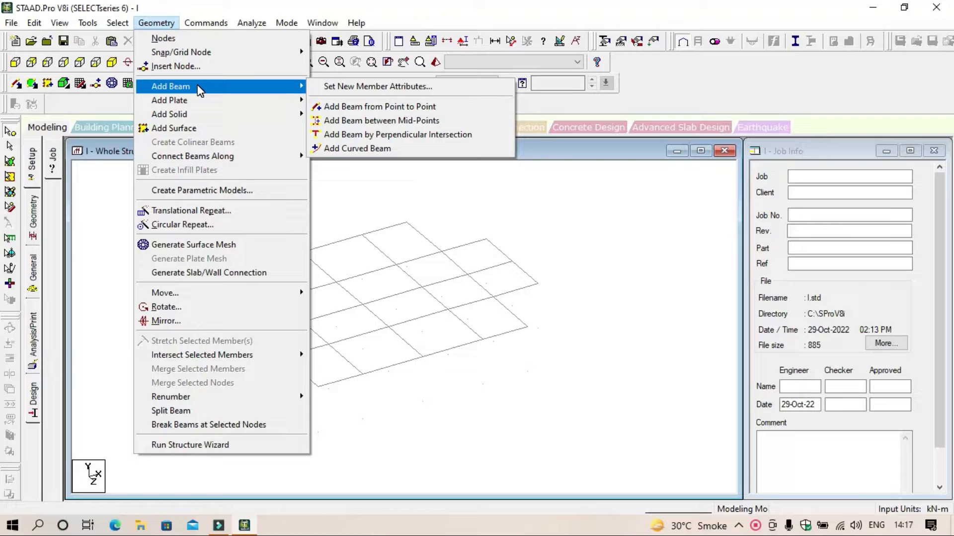
{"action": "left_click", "coordinate": [388, 115]}
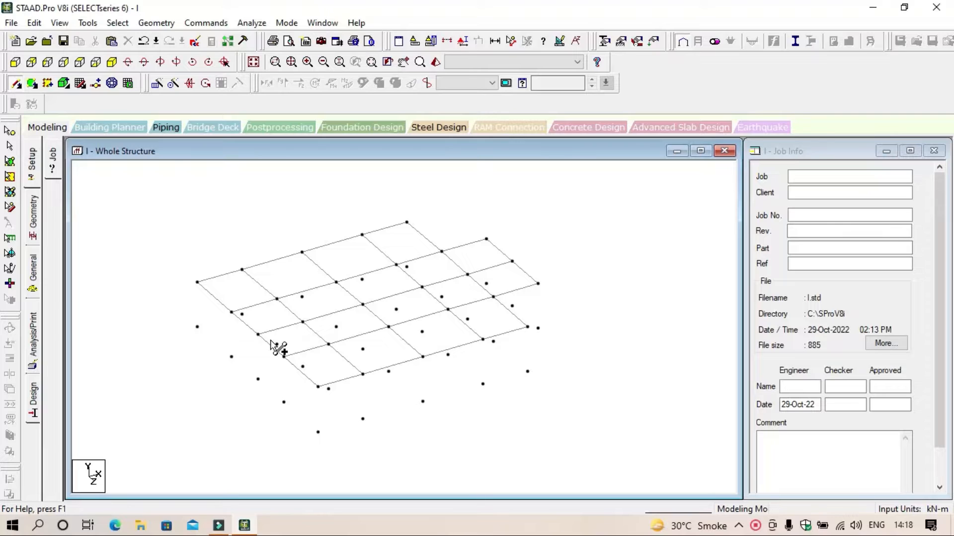
{"action": "key", "text": "Escape"}
Step: Undo the pasted lower-level nodes and let Auto Save store the file
{"action": "key", "text": "ctrl+z"}
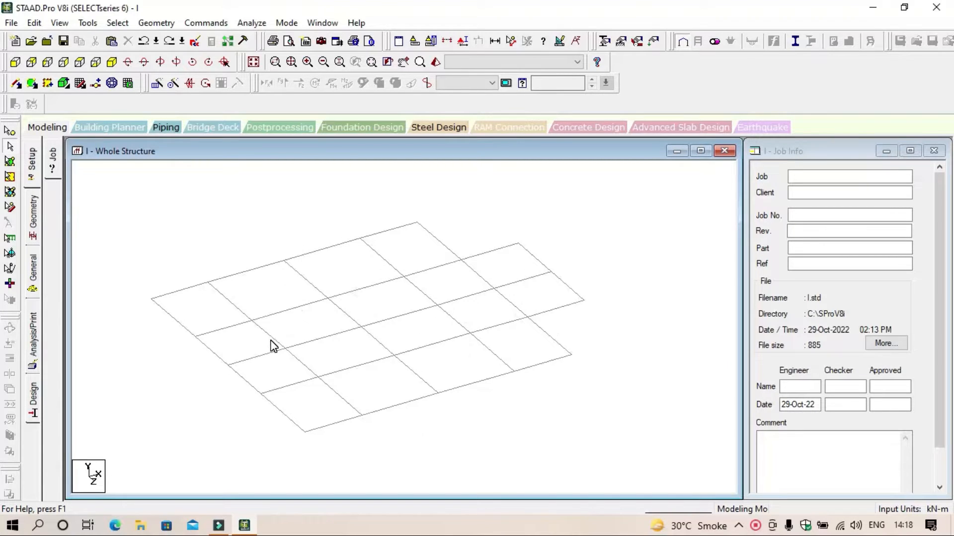
{"action": "scroll", "coordinate": [272, 333], "scroll_direction": "down", "scroll_amount": 3}
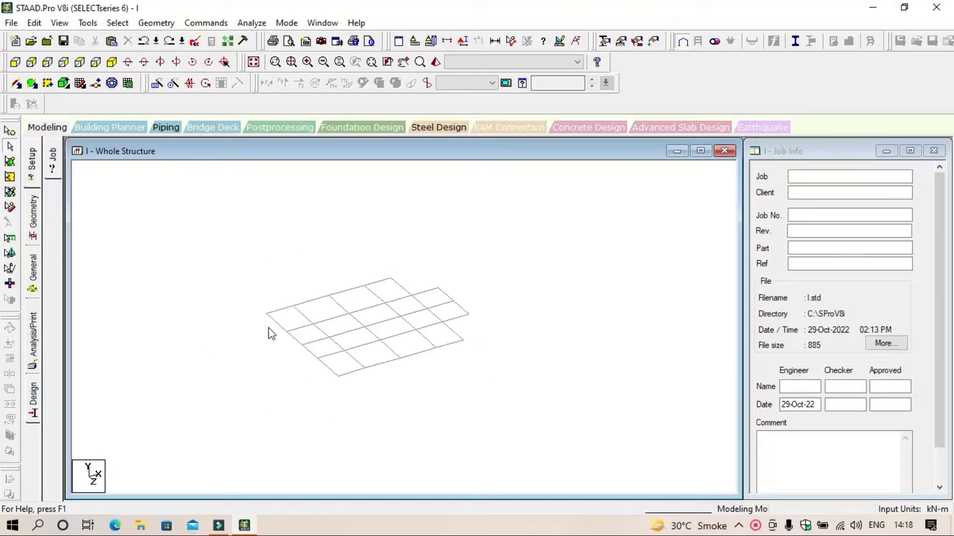
{"action": "scroll", "coordinate": [268, 334], "scroll_direction": "up", "scroll_amount": 1}
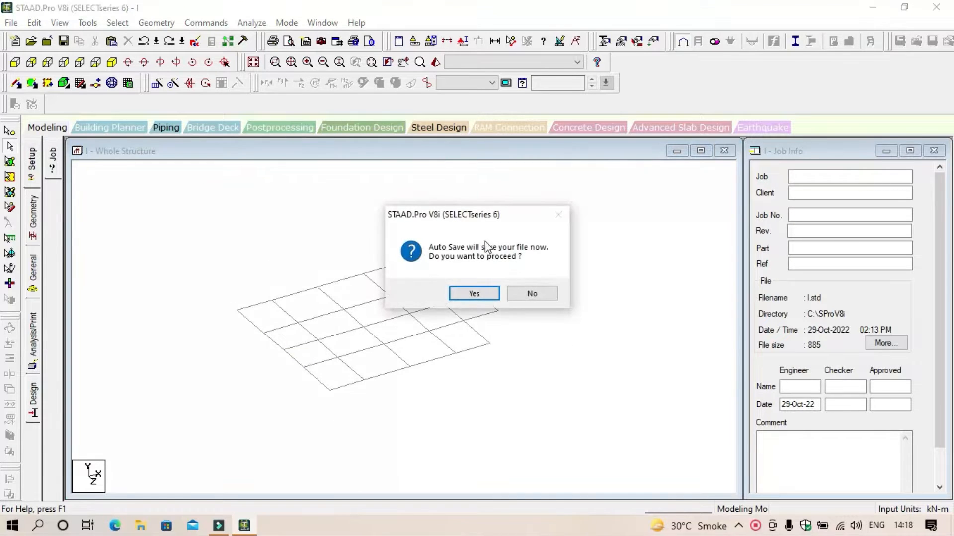
{"action": "left_click", "coordinate": [474, 294]}
{"action": "left_click", "coordinate": [387, 285]}
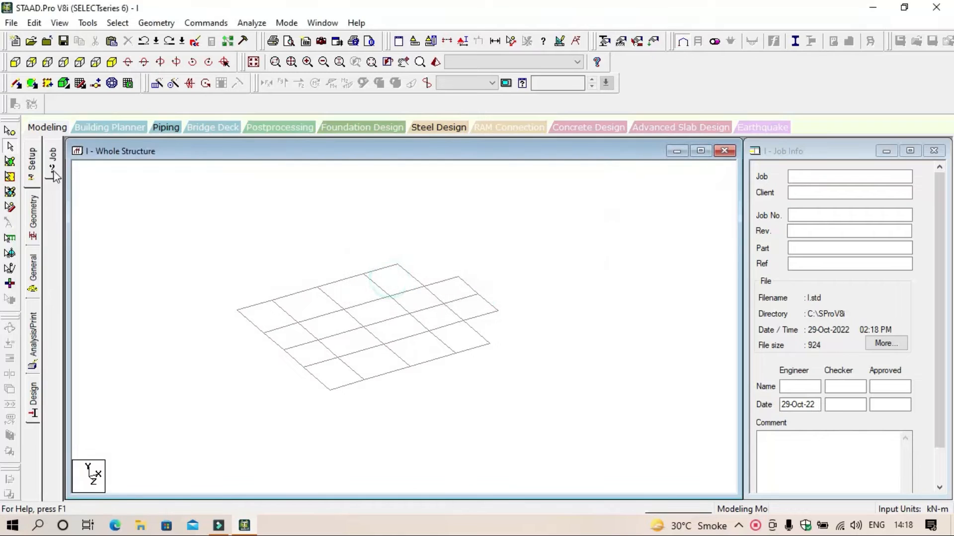
Step: Select all nodes of the beam grid and create columns with a one-step Translational Repeat of -3 m in Y, with Link Steps enabled
{"action": "left_click", "coordinate": [10, 131]}
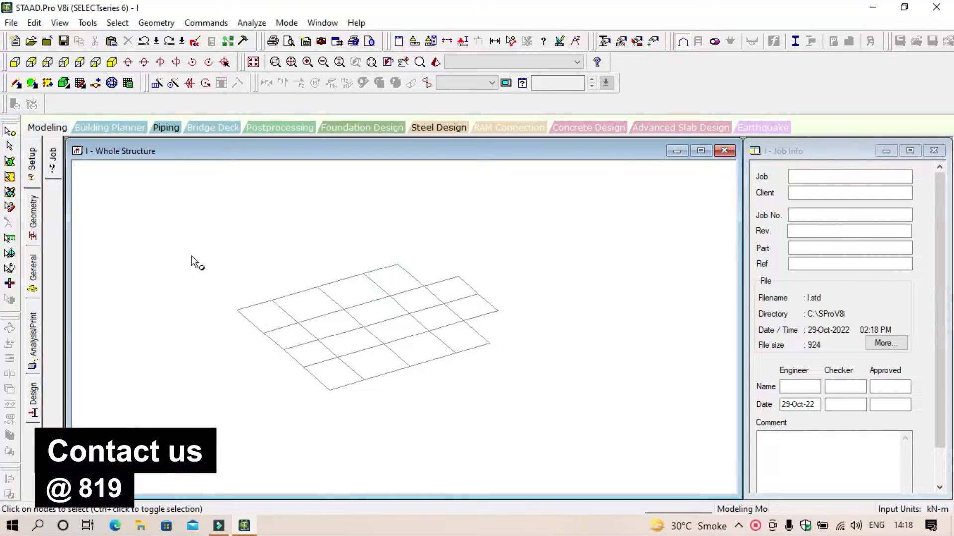
{"action": "left_click_drag", "start_coordinate": [187, 258], "coordinate": [589, 433]}
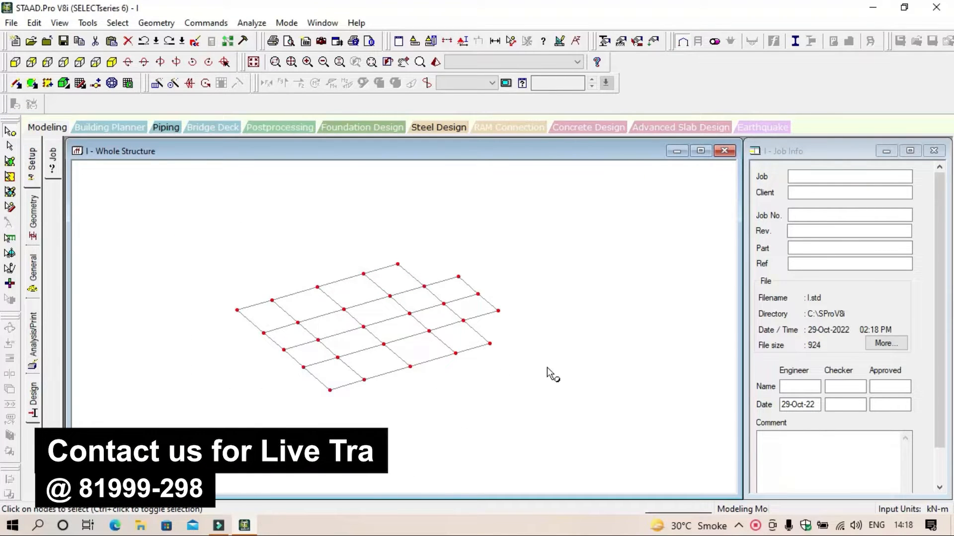
{"action": "left_click", "coordinate": [158, 85]}
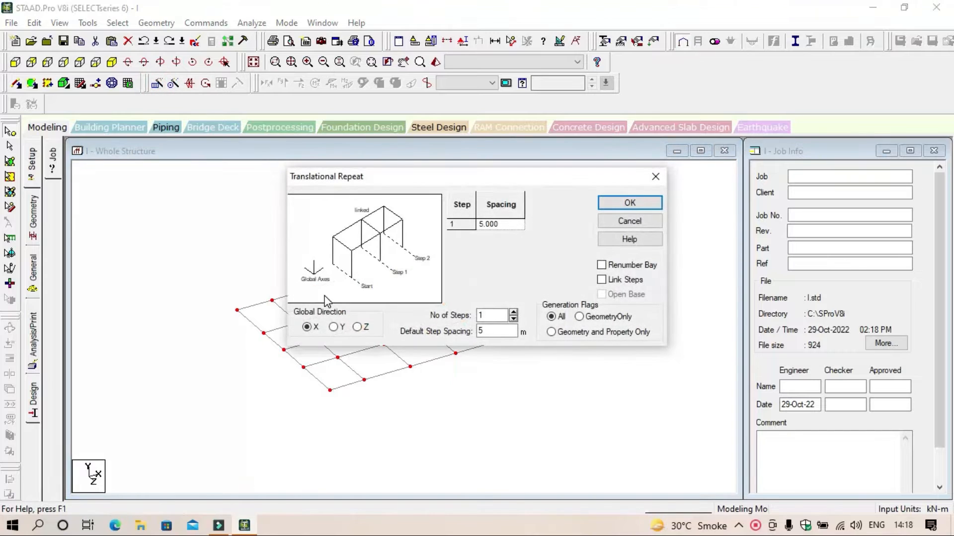
{"action": "left_click", "coordinate": [337, 328]}
{"action": "double_click", "coordinate": [490, 332]}
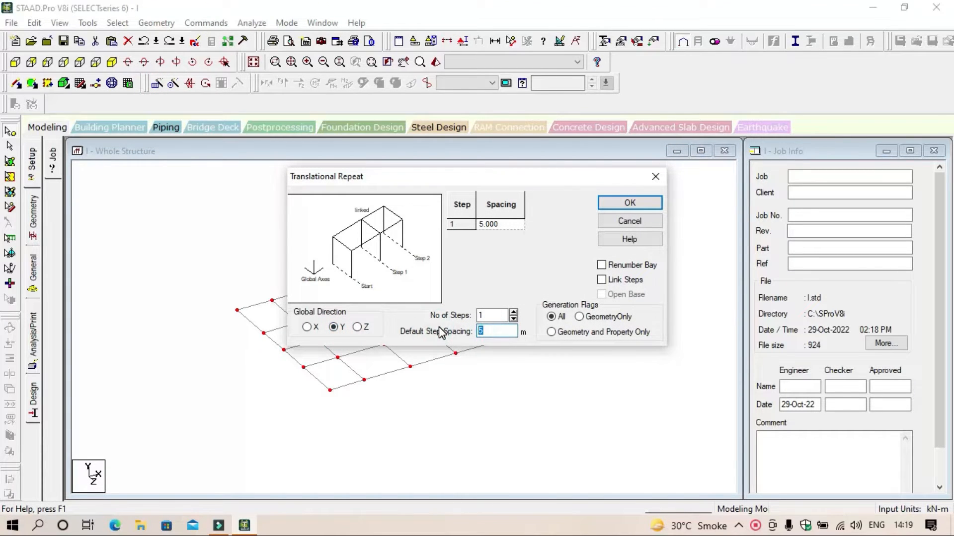
{"action": "type", "text": "-3"}
{"action": "left_click", "coordinate": [514, 226]}
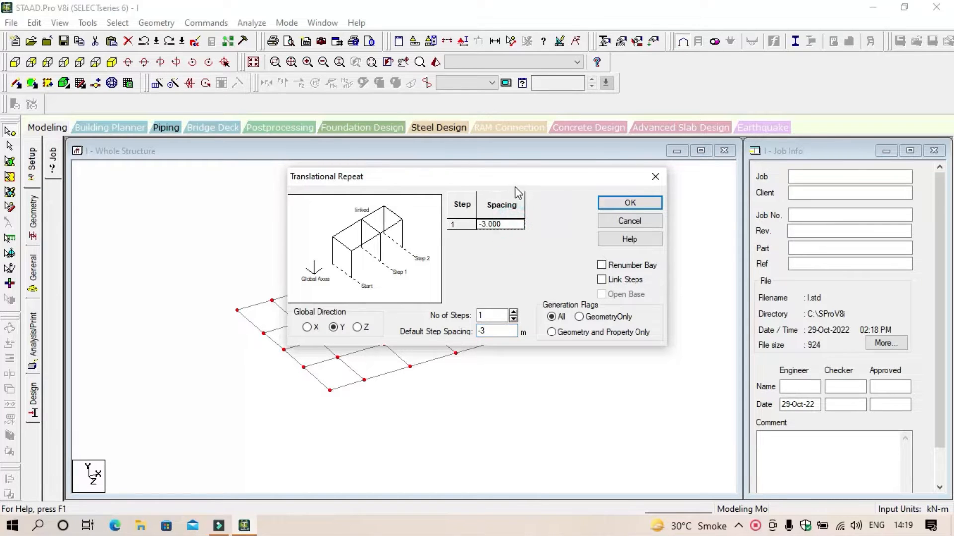
{"action": "left_click_drag", "start_coordinate": [516, 177], "coordinate": [601, 95]}
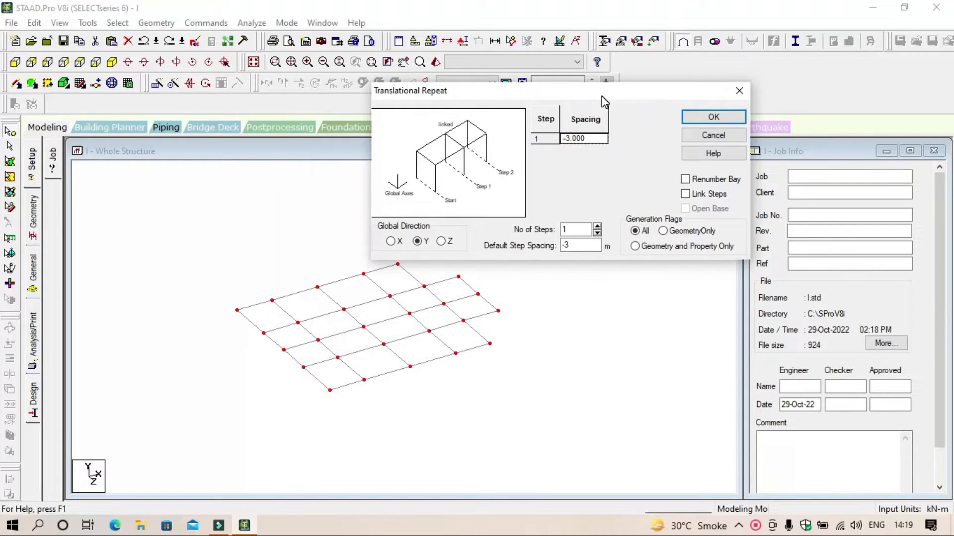
{"action": "left_click", "coordinate": [692, 196]}
{"action": "left_click", "coordinate": [715, 120]}
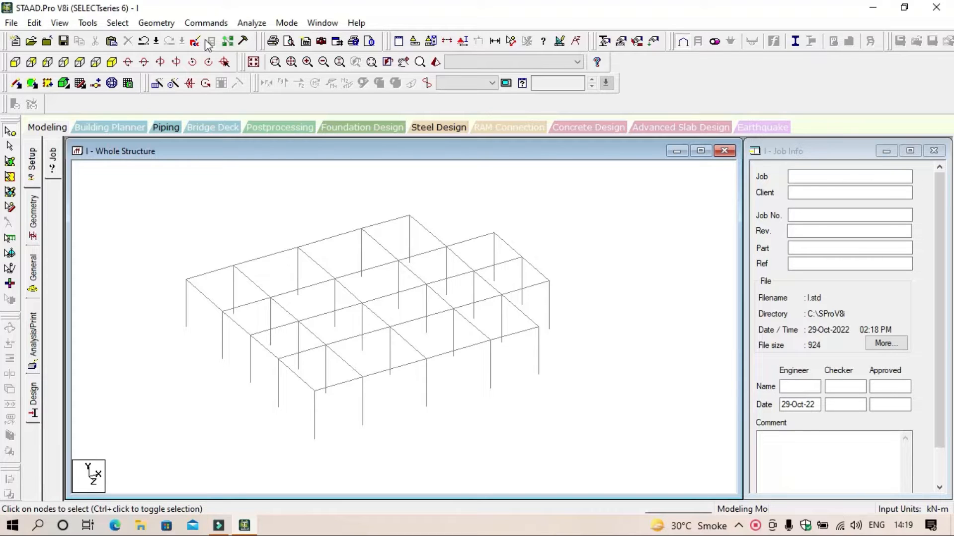
{"action": "left_click", "coordinate": [147, 23]}
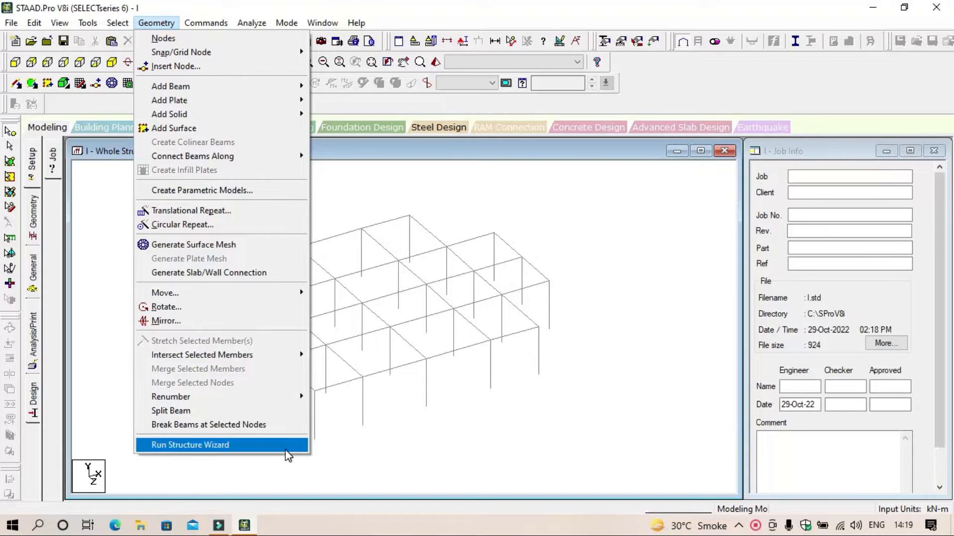
{"action": "left_click", "coordinate": [419, 420]}
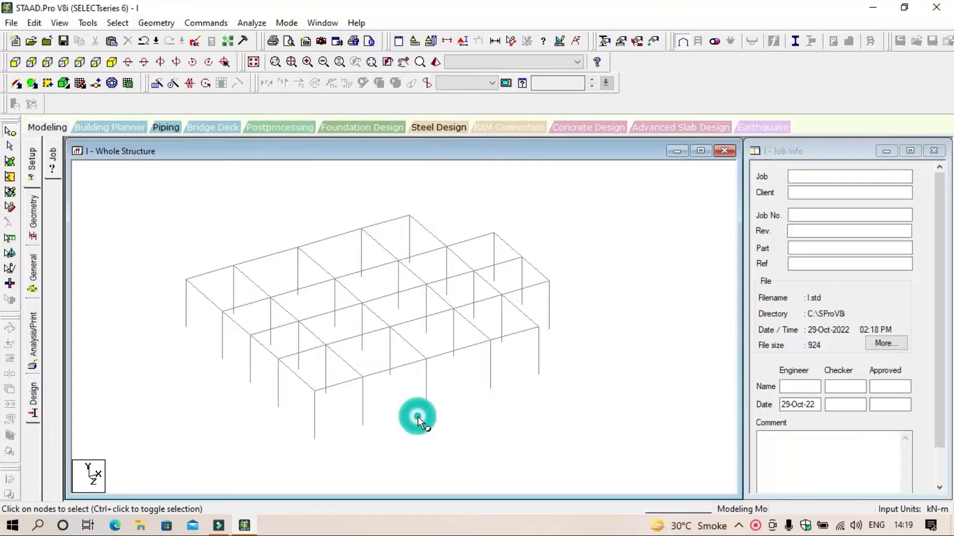
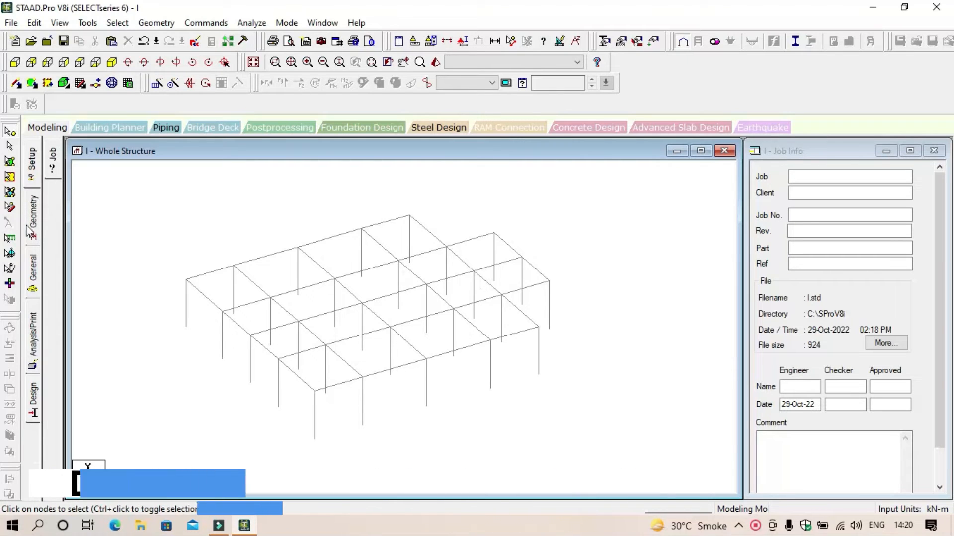
{"action": "left_click", "coordinate": [33, 266]}
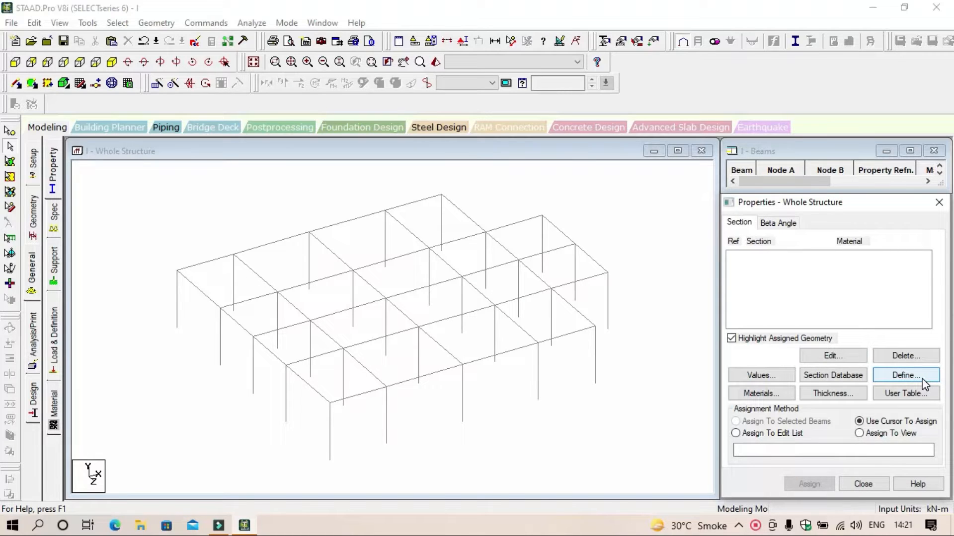
{"action": "left_click", "coordinate": [938, 202]}
{"action": "scroll", "coordinate": [660, 271], "scroll_direction": "down", "scroll_amount": 2}
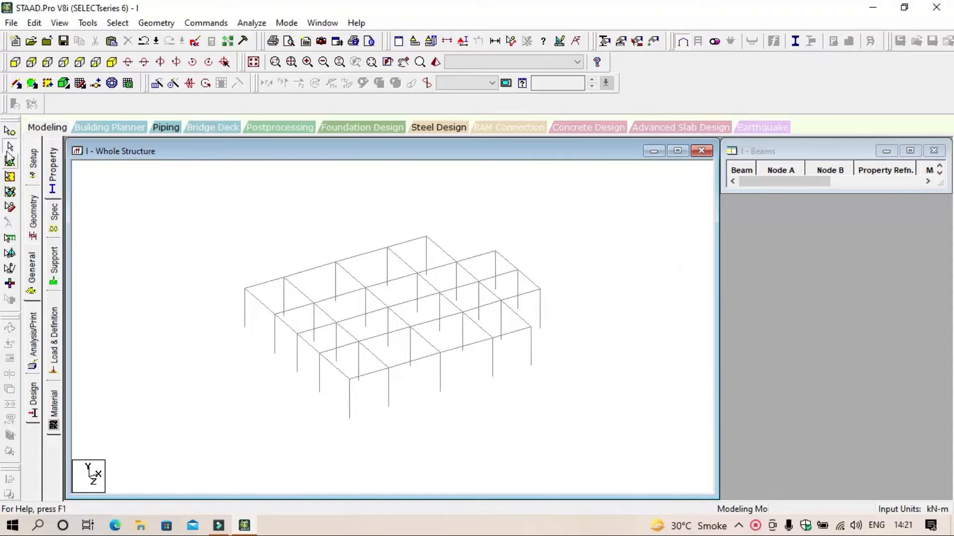
Step: Select all beams and columns of the frame from the front elevation and return to the isometric view
{"action": "left_click", "coordinate": [20, 68]}
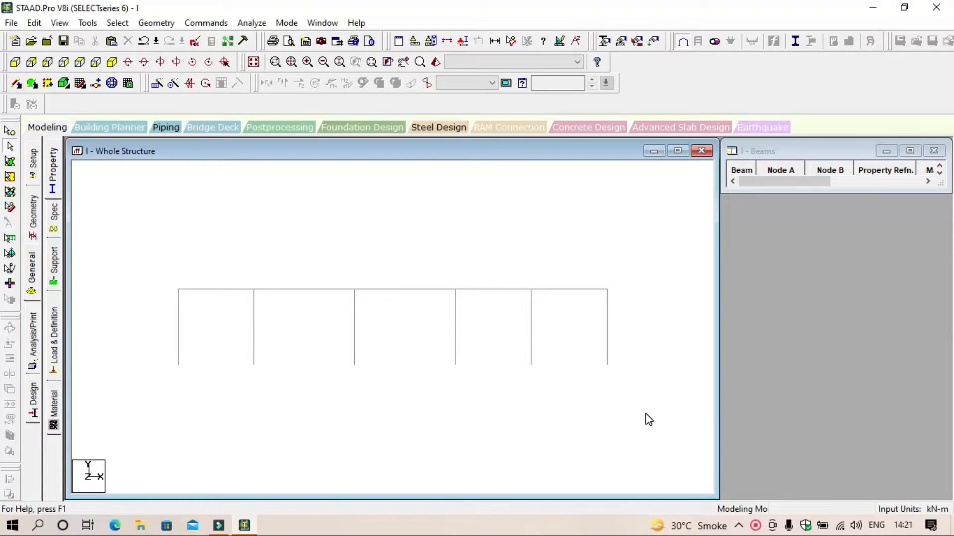
{"action": "left_click_drag", "start_coordinate": [638, 410], "coordinate": [268, 294]}
{"action": "left_click", "coordinate": [164, 270]}
{"action": "left_click_drag", "start_coordinate": [119, 239], "coordinate": [635, 442]}
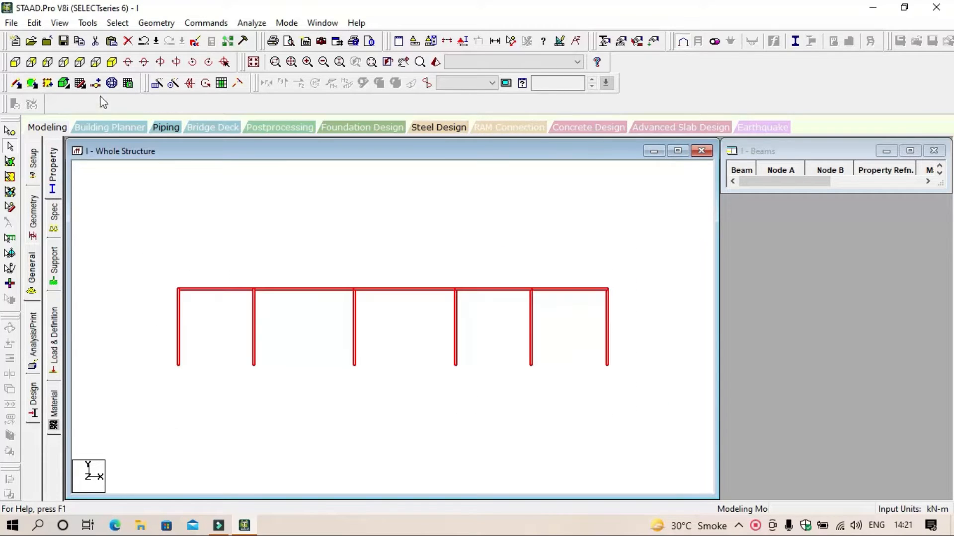
{"action": "left_click", "coordinate": [112, 61]}
{"action": "middle_click_drag", "start_coordinate": [581, 355], "coordinate": [533, 429]}
Step: Try a Translational Repeat of the selected frame in Y with three 3 m steps and Link Steps enabled
{"action": "left_click", "coordinate": [157, 84]}
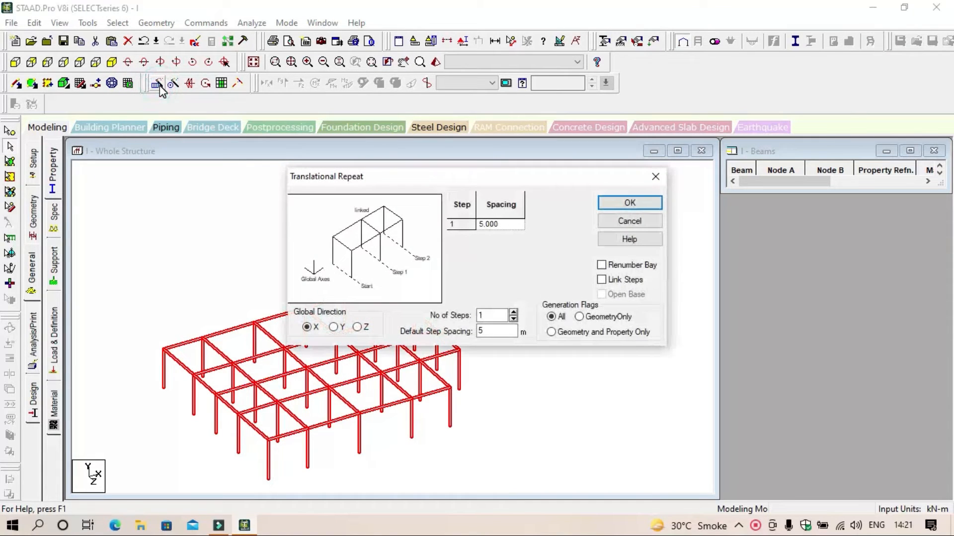
{"action": "left_click", "coordinate": [334, 328]}
{"action": "left_click_drag", "start_coordinate": [490, 333], "coordinate": [446, 336]}
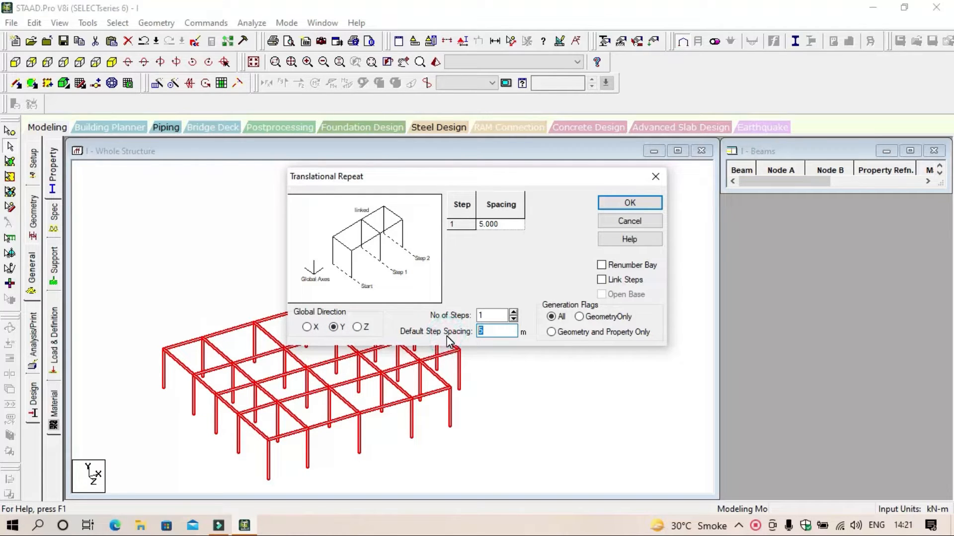
{"action": "type", "text": "3"}
{"action": "left_click", "coordinate": [514, 312]}
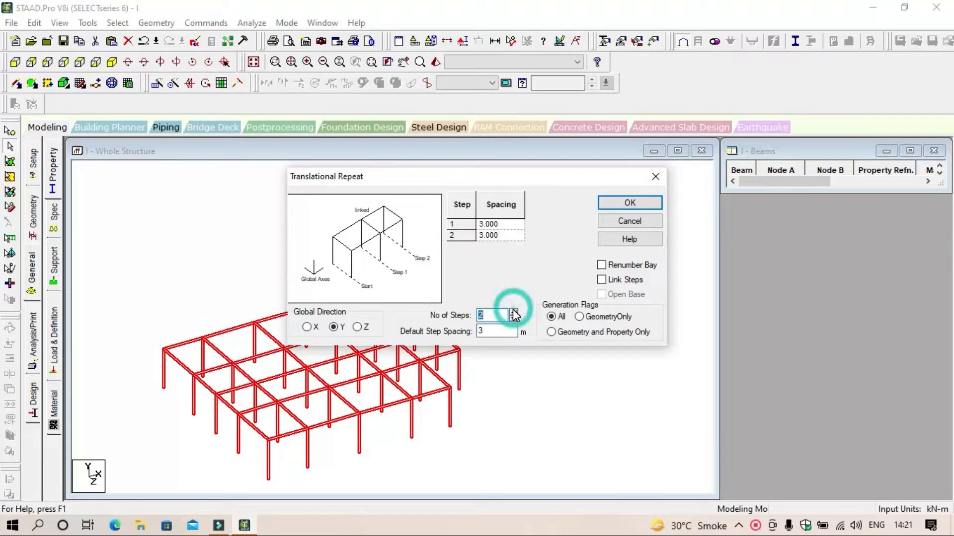
{"action": "left_click", "coordinate": [514, 313]}
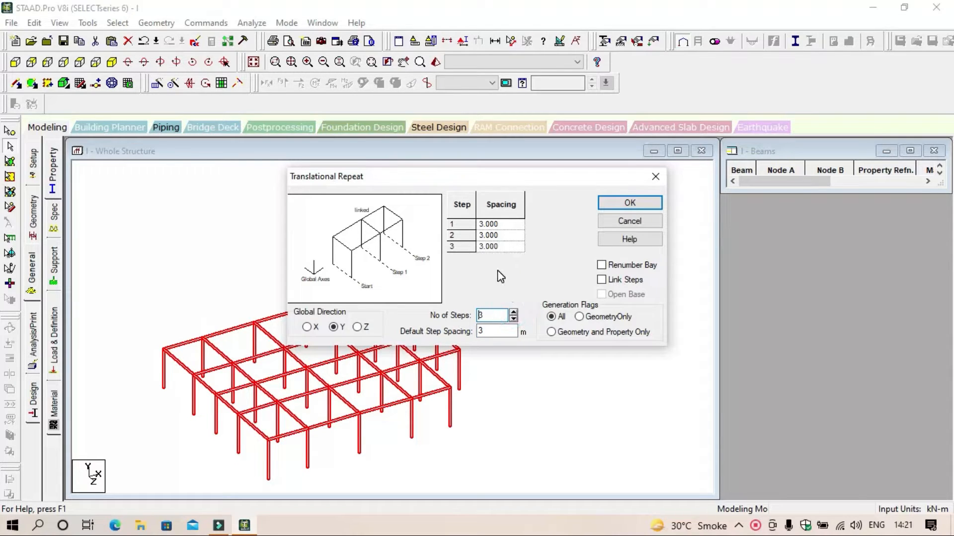
{"action": "left_click_drag", "start_coordinate": [525, 182], "coordinate": [608, 115]}
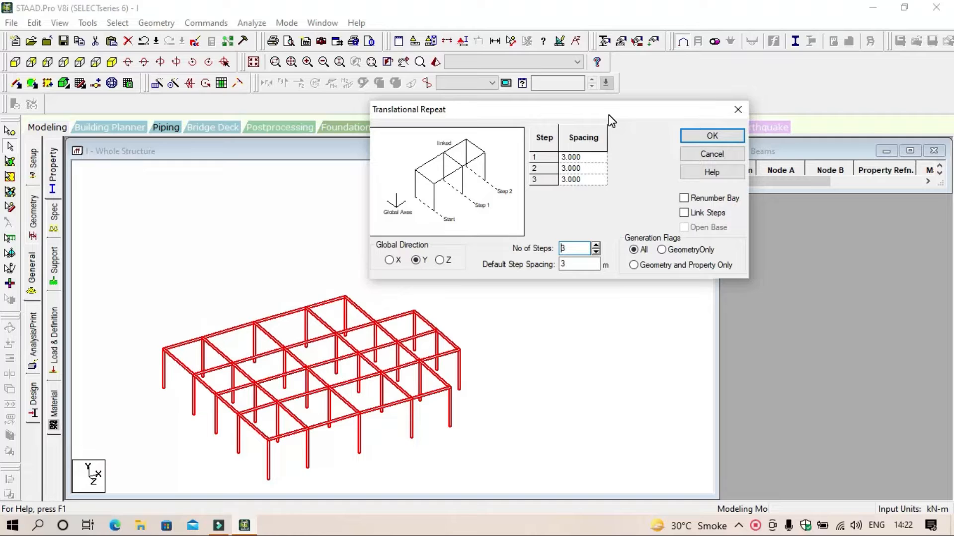
{"action": "left_click", "coordinate": [703, 214]}
{"action": "left_click_drag", "start_coordinate": [471, 110], "coordinate": [494, 89]}
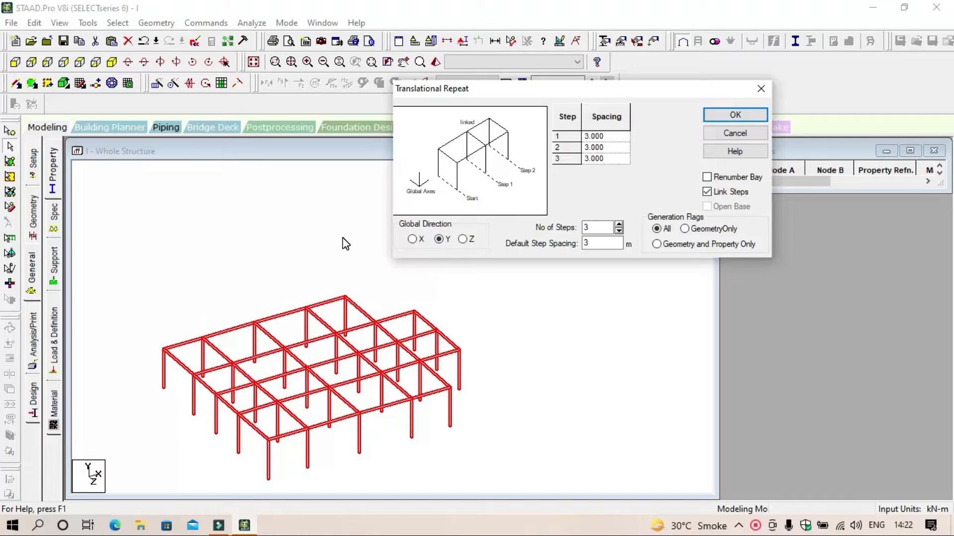
{"action": "left_click", "coordinate": [766, 89]}
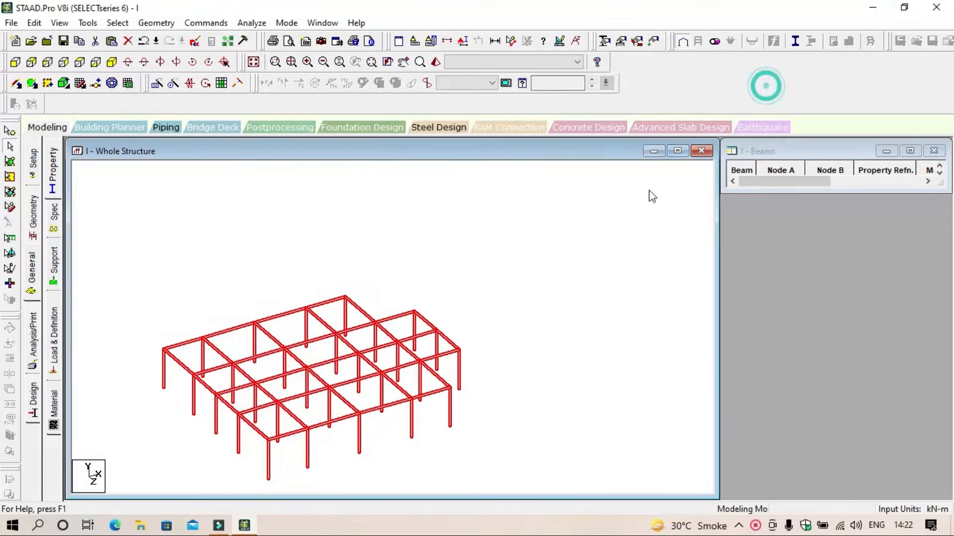
{"action": "left_click", "coordinate": [631, 222]}
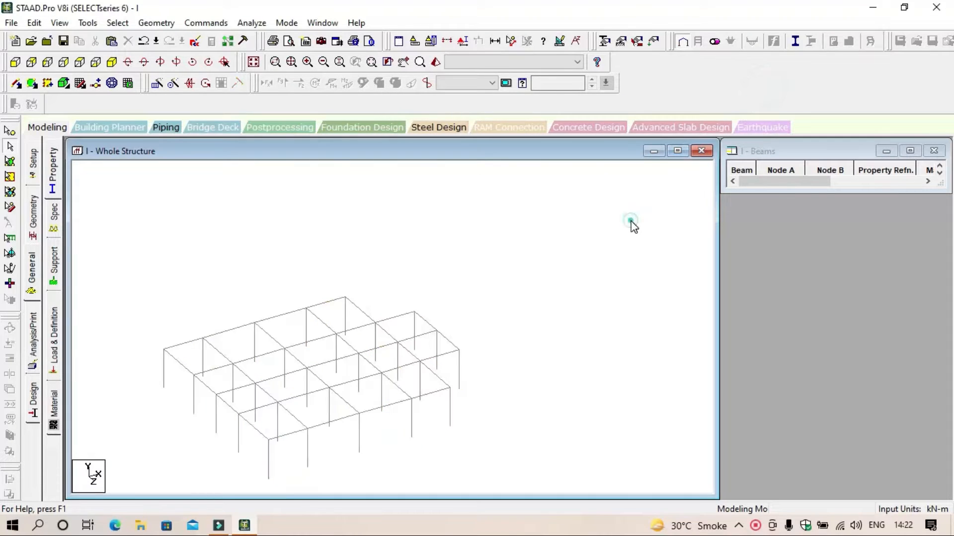
Step: Add a 4-noded plate in plan view through the four outer corner nodes of the main square grid
{"action": "left_click", "coordinate": [83, 67]}
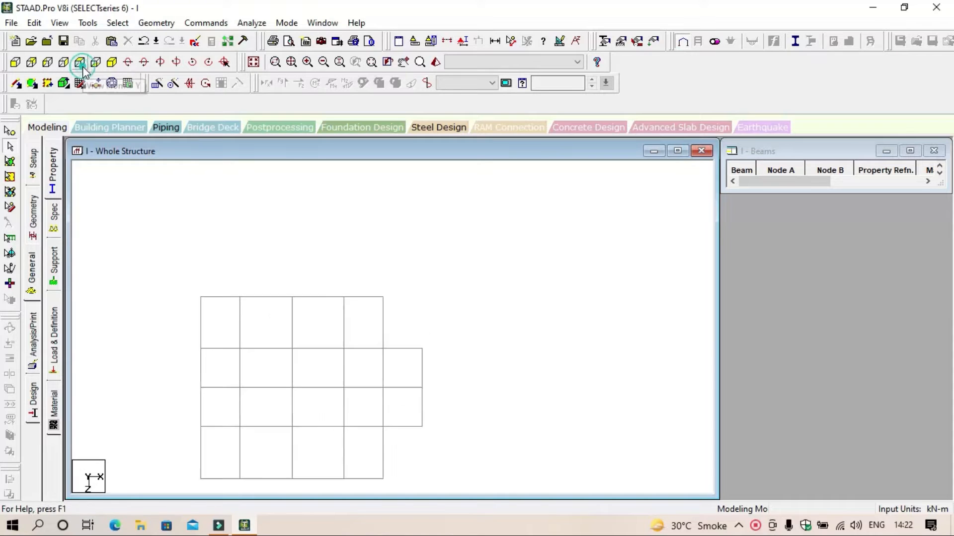
{"action": "middle_click_drag", "start_coordinate": [482, 354], "coordinate": [544, 285]}
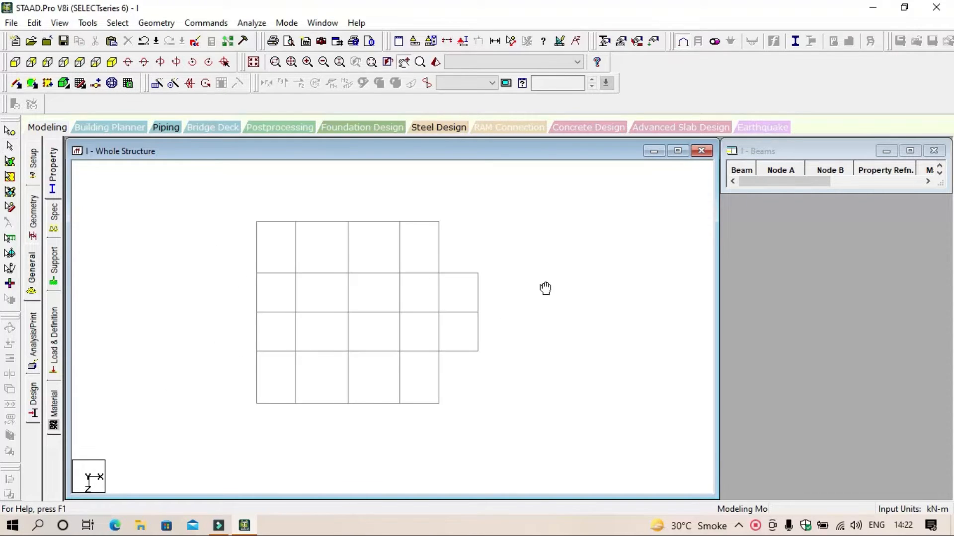
{"action": "scroll", "coordinate": [351, 266], "scroll_direction": "up", "scroll_amount": 1}
{"action": "scroll", "coordinate": [351, 261], "scroll_direction": "up", "scroll_amount": 1}
{"action": "middle_click_drag", "start_coordinate": [352, 260], "coordinate": [340, 266]}
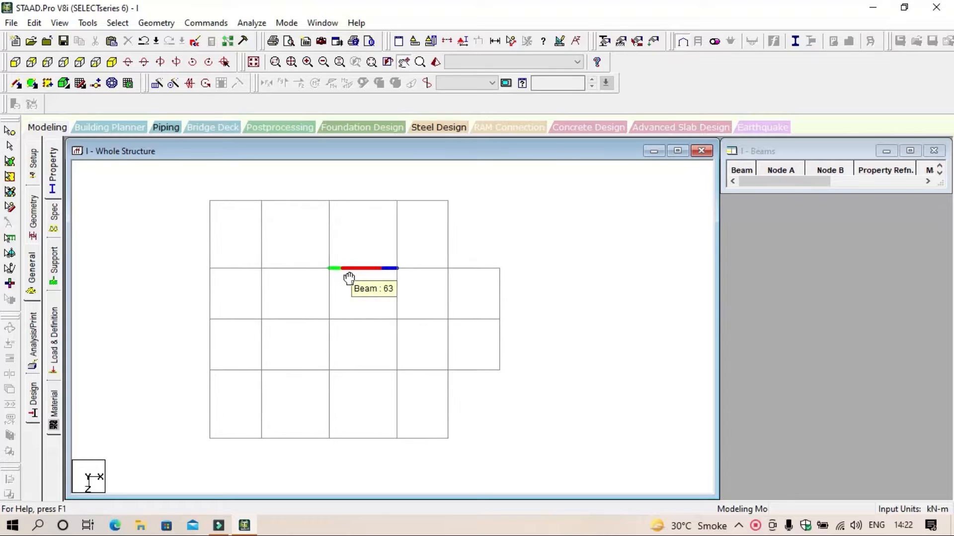
{"action": "left_click", "coordinate": [606, 303]}
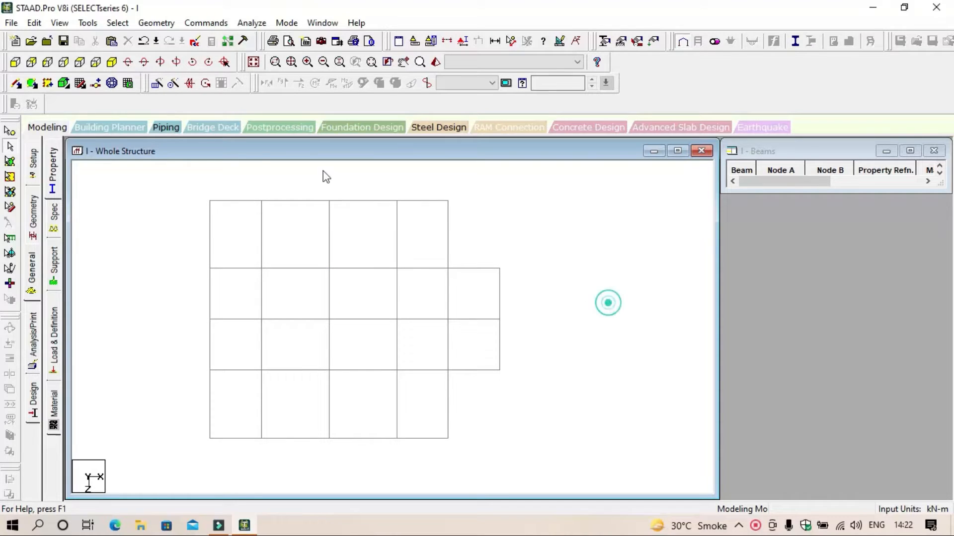
{"action": "left_click", "coordinate": [31, 84]}
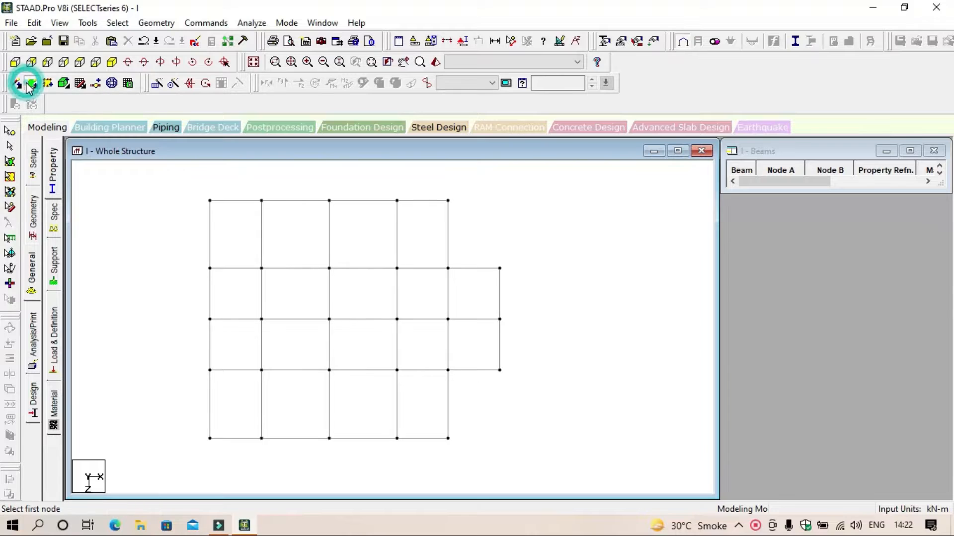
{"action": "left_click", "coordinate": [210, 202]}
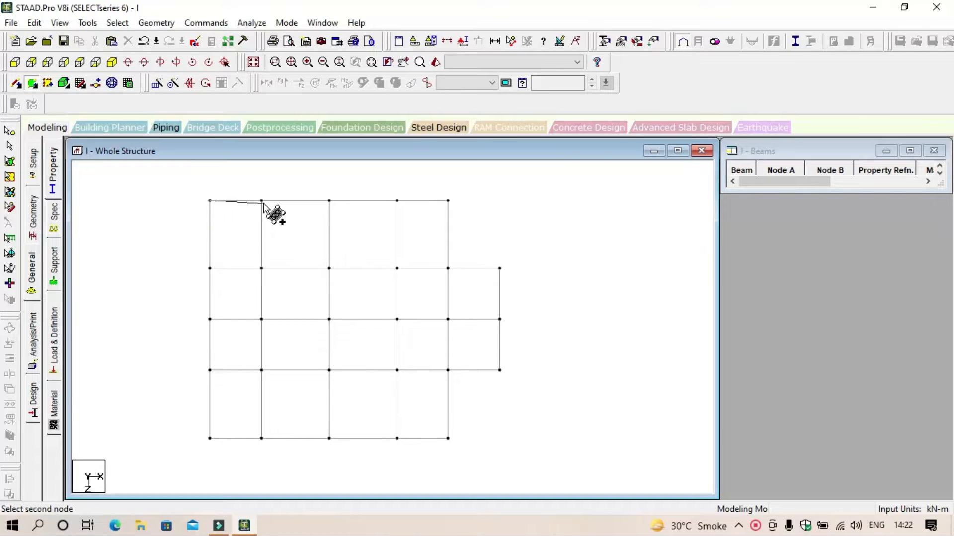
{"action": "left_click", "coordinate": [448, 200]}
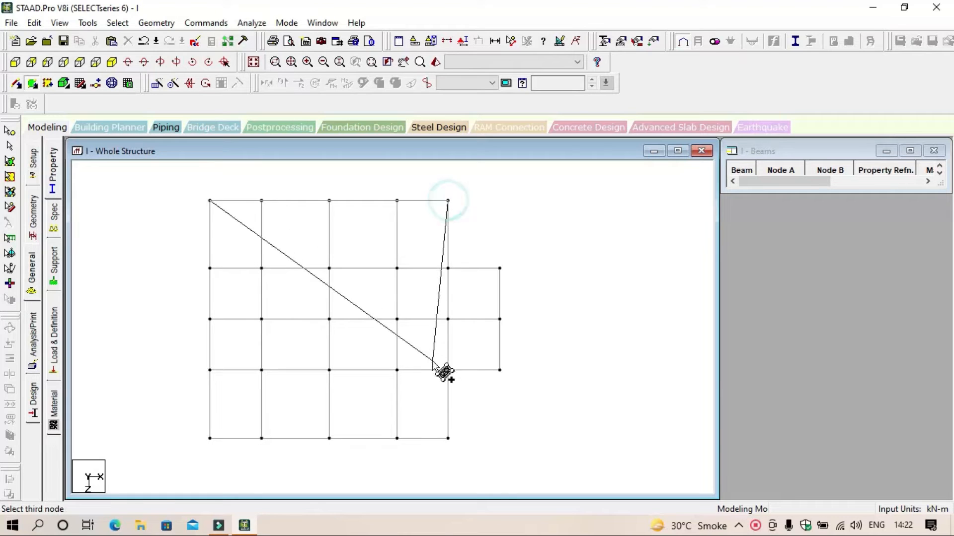
{"action": "left_click", "coordinate": [448, 439]}
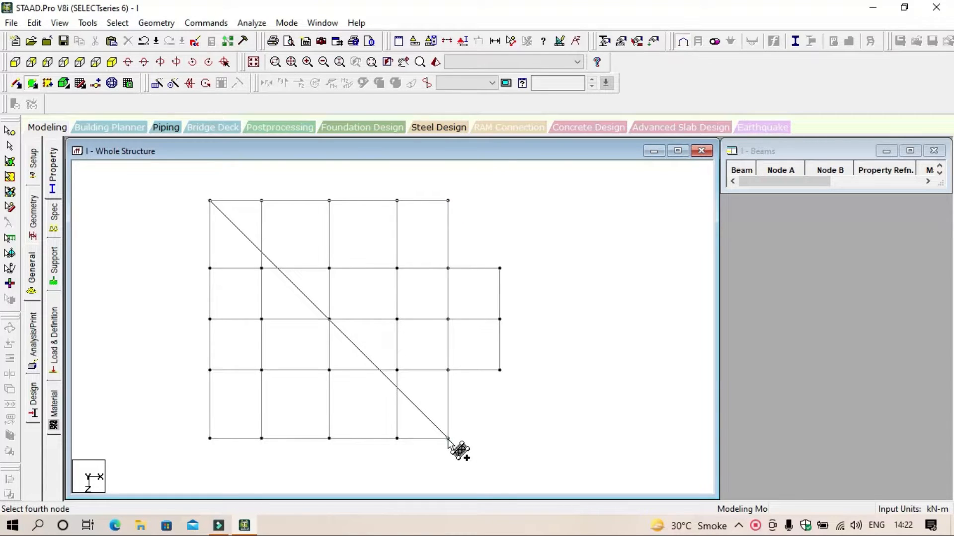
{"action": "left_click", "coordinate": [210, 438]}
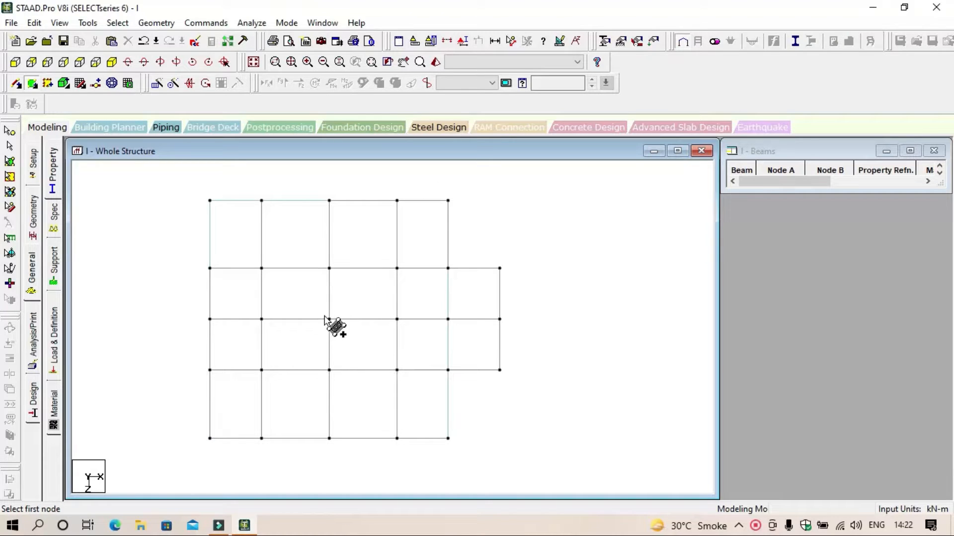
Step: Add a second 4-noded plate over the two projecting bays beside the main grid
{"action": "left_click", "coordinate": [448, 268]}
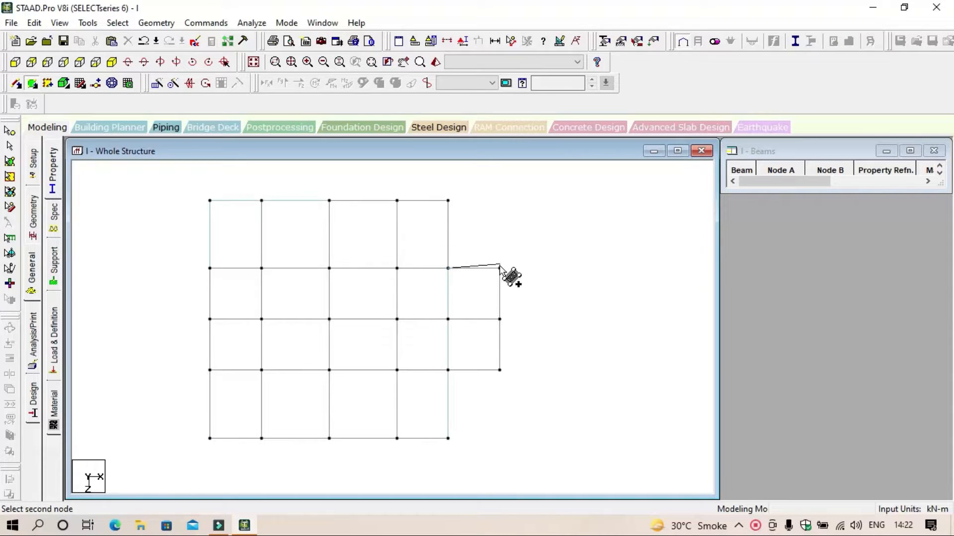
{"action": "left_click", "coordinate": [499, 268]}
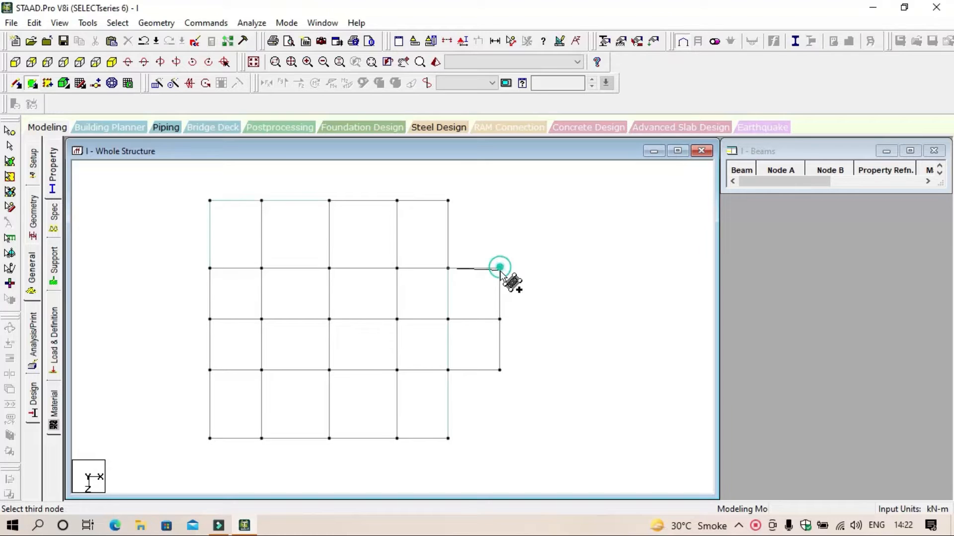
{"action": "left_click", "coordinate": [500, 370]}
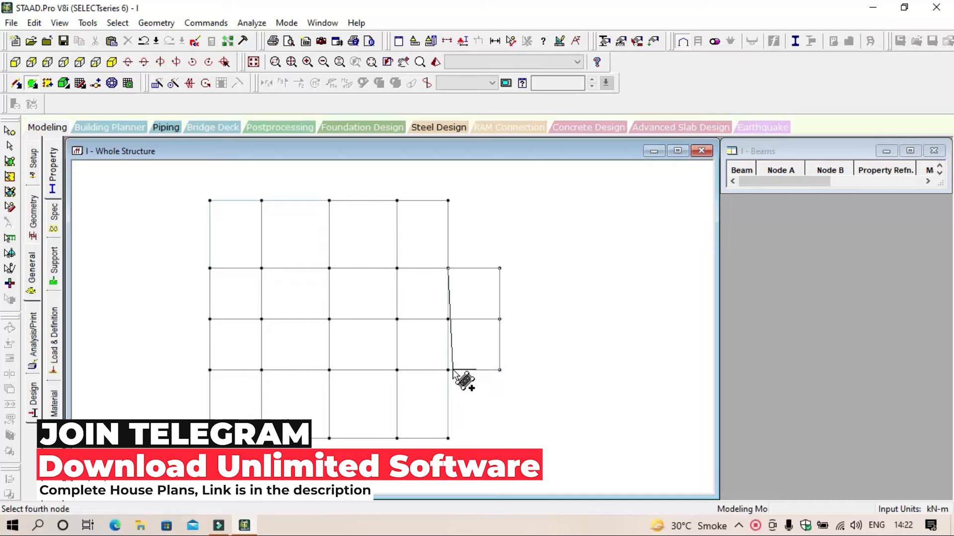
{"action": "left_click", "coordinate": [449, 371]}
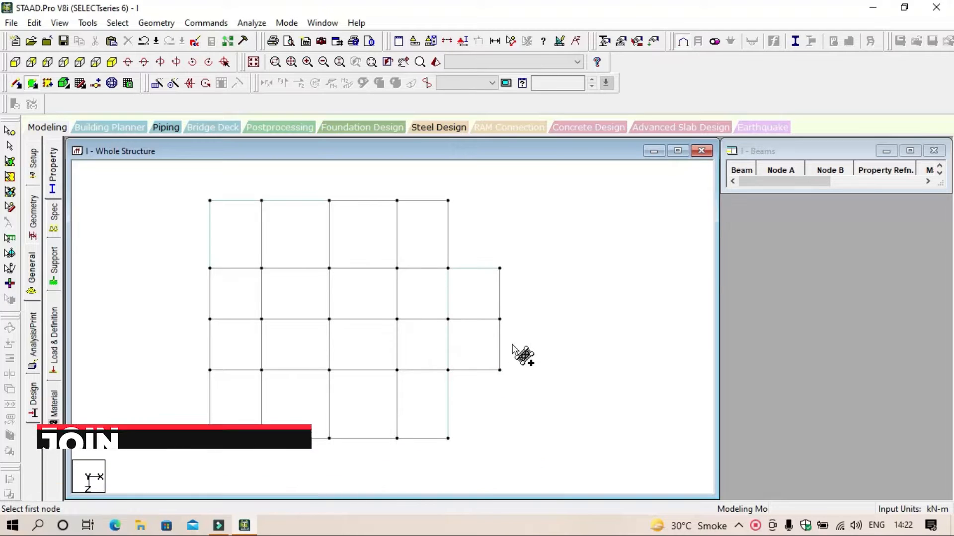
Step: Select each plate in isometric view and examine the large plate's geometry and property constants
{"action": "left_click", "coordinate": [120, 65]}
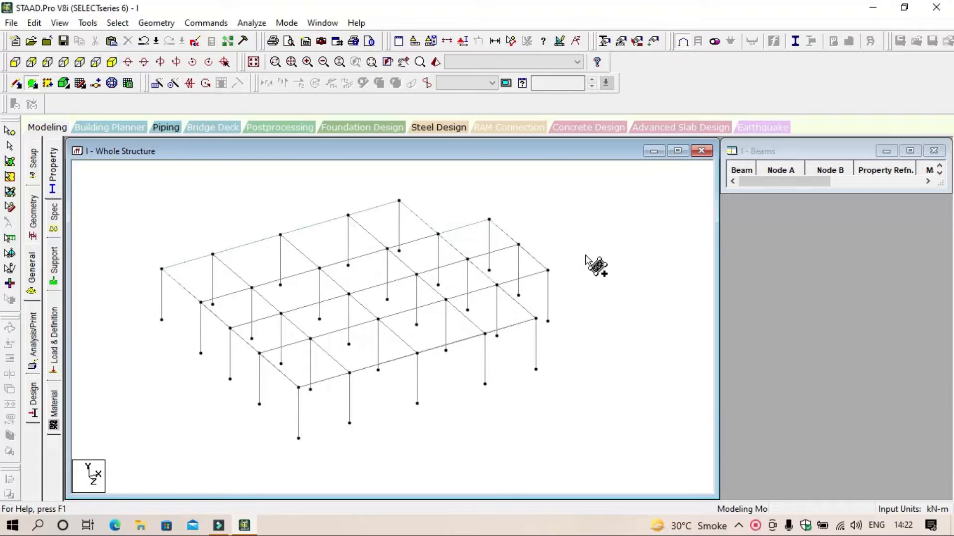
{"action": "left_click", "coordinate": [15, 166]}
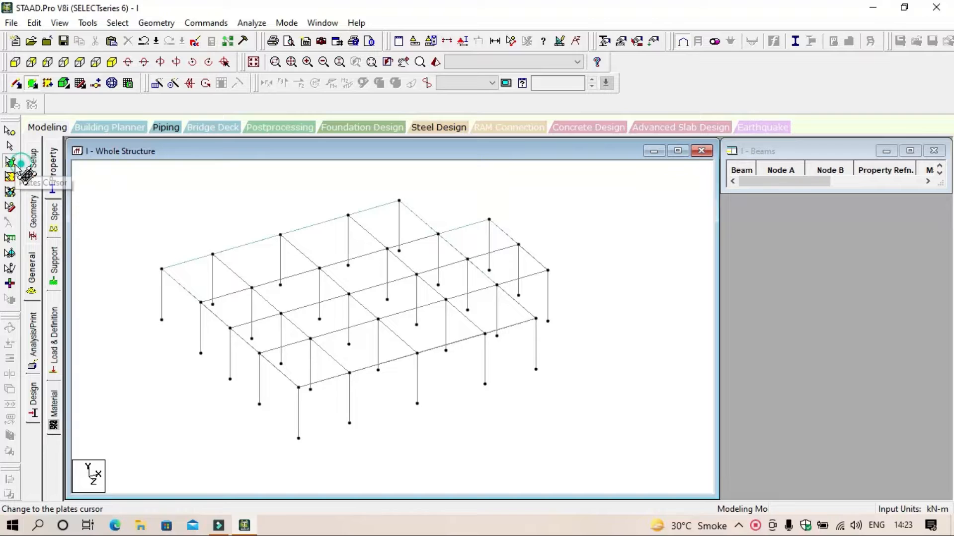
{"action": "left_click", "coordinate": [260, 236]}
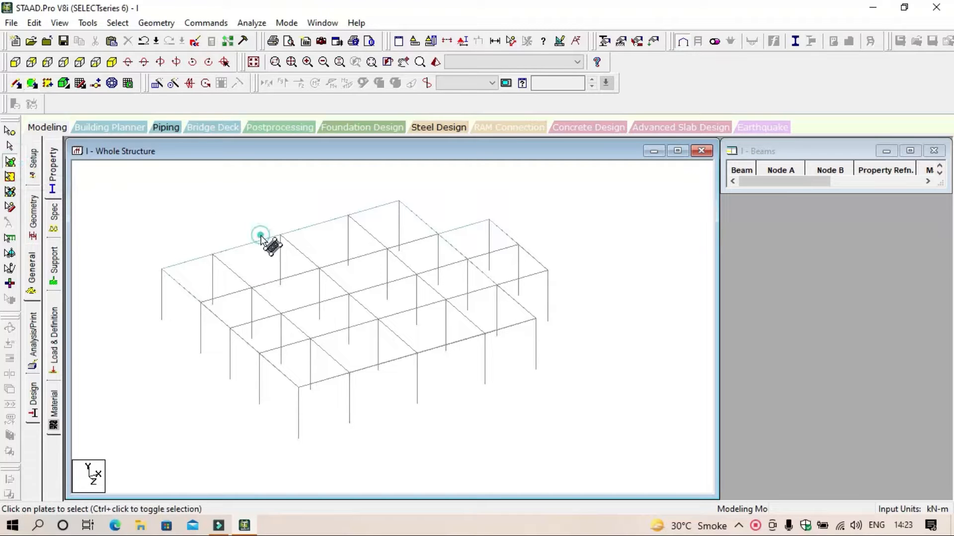
{"action": "left_click", "coordinate": [499, 260]}
{"action": "double_click", "coordinate": [391, 273]}
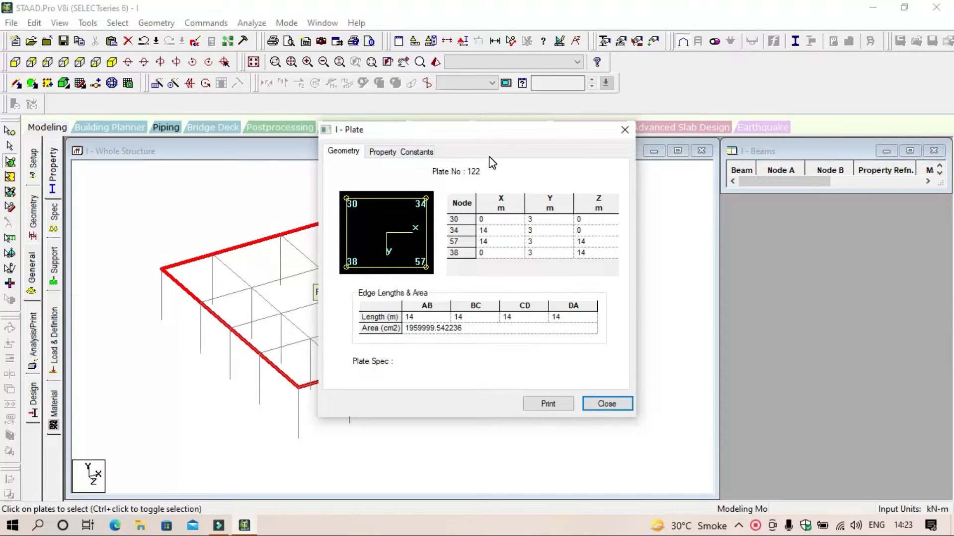
{"action": "left_click", "coordinate": [411, 153]}
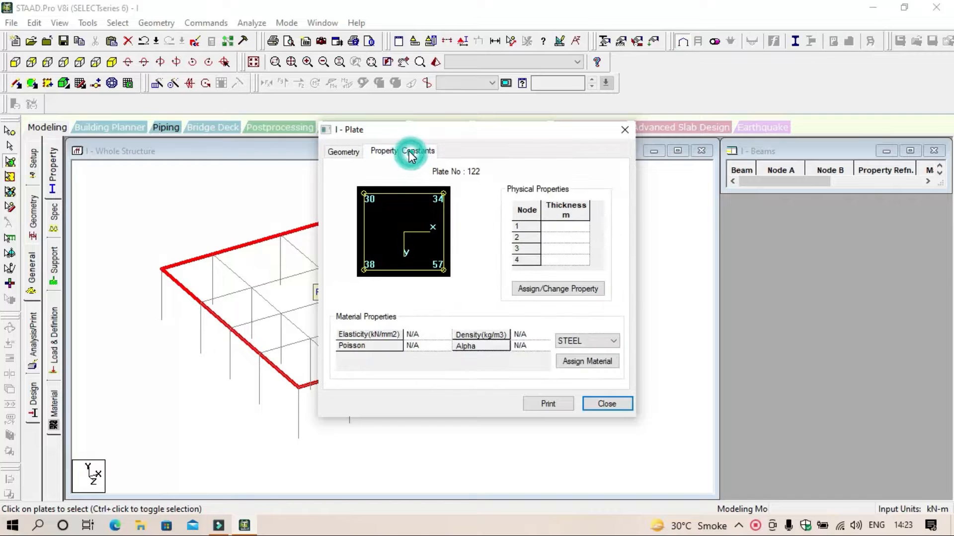
{"action": "left_click", "coordinate": [350, 152]}
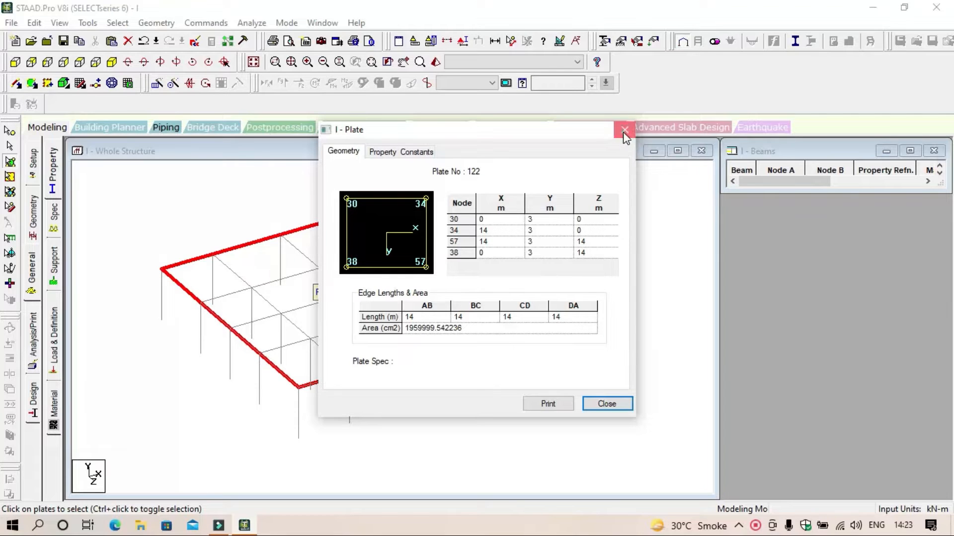
{"action": "left_click", "coordinate": [624, 130]}
{"action": "left_click", "coordinate": [528, 191]}
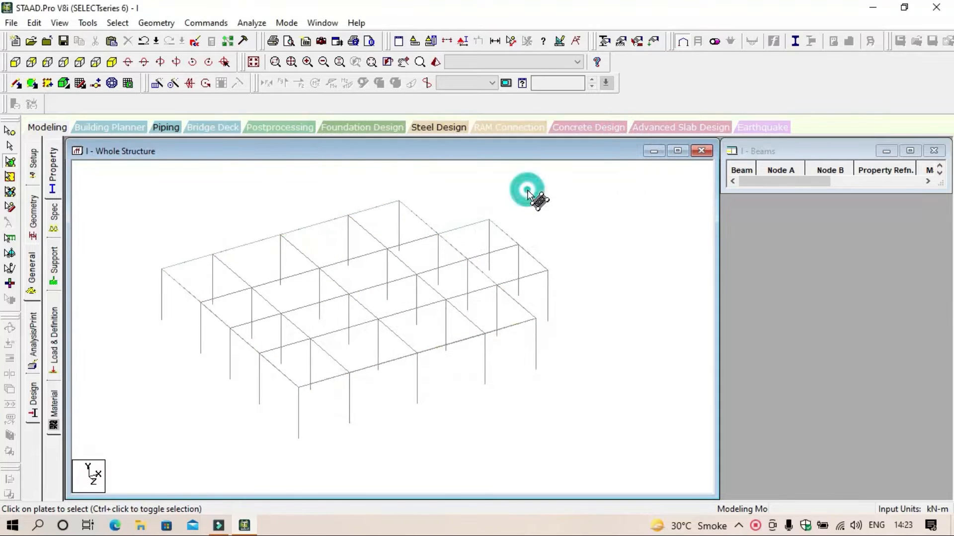
Step: Define a concrete plate element thickness property of 0.15 m at all four nodes
{"action": "left_click", "coordinate": [37, 276]}
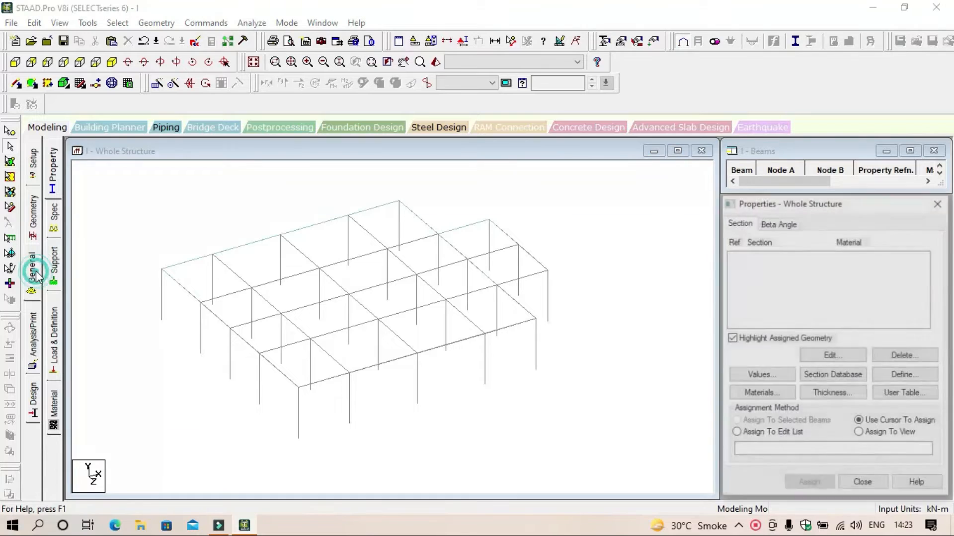
{"action": "left_click", "coordinate": [852, 398]}
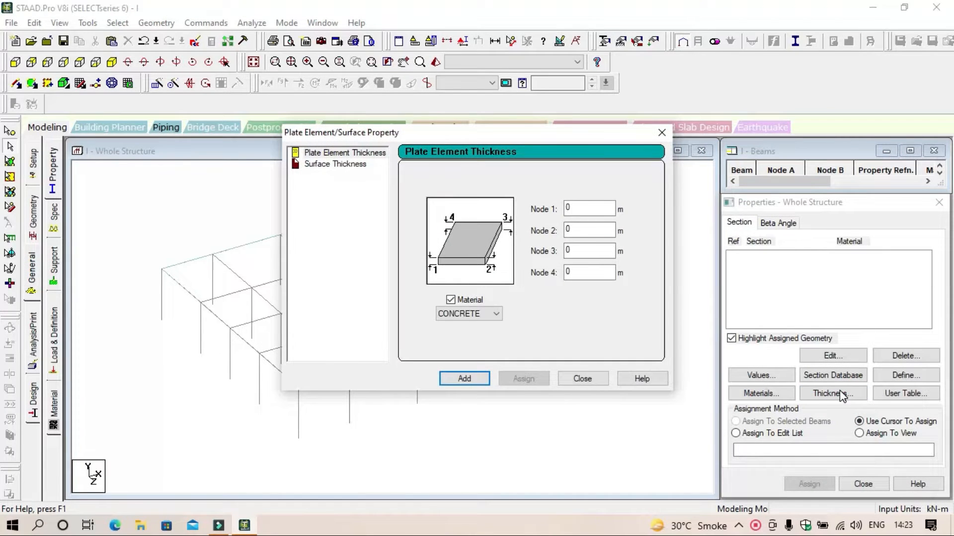
{"action": "left_click", "coordinate": [599, 205]}
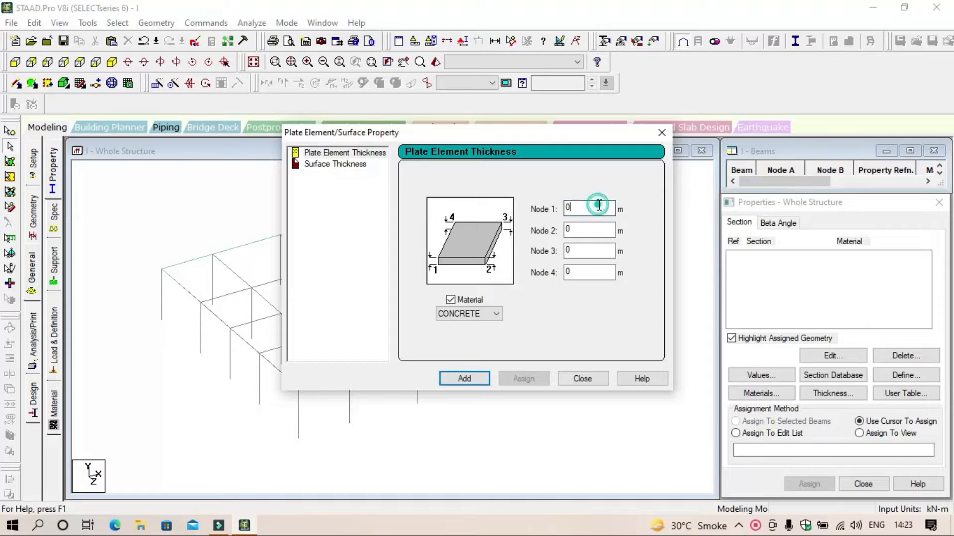
{"action": "left_click_drag", "start_coordinate": [599, 206], "coordinate": [541, 216]}
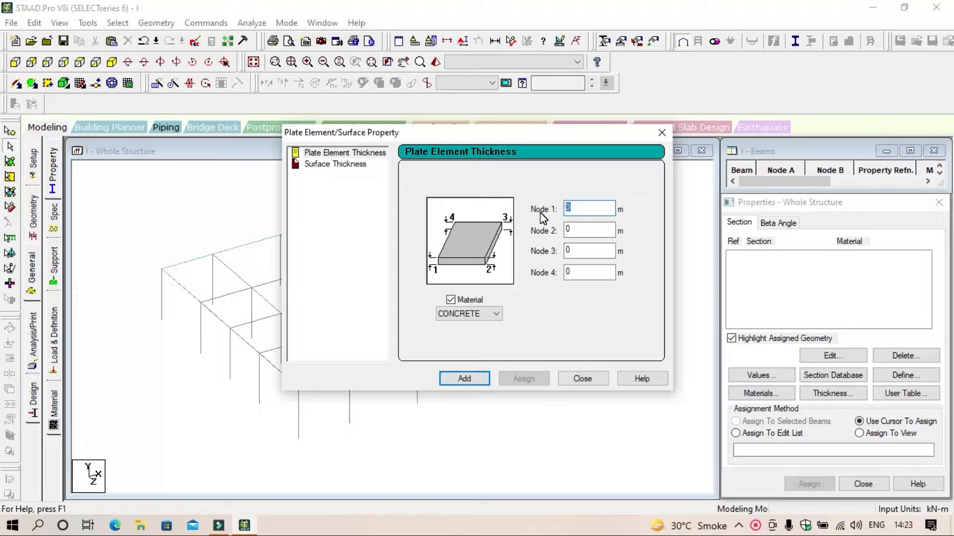
{"action": "type", "text": "0.15"}
{"action": "left_click", "coordinate": [485, 380]}
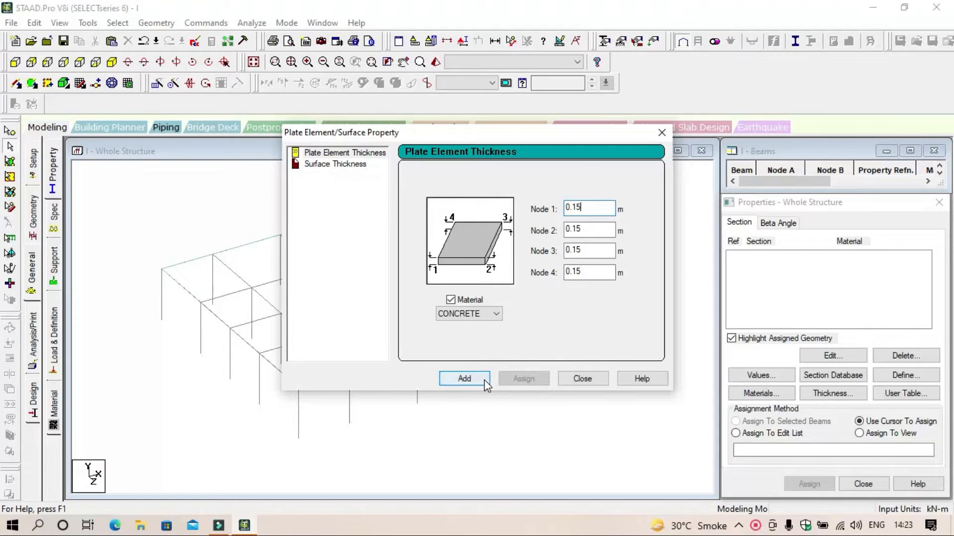
{"action": "left_click", "coordinate": [656, 133]}
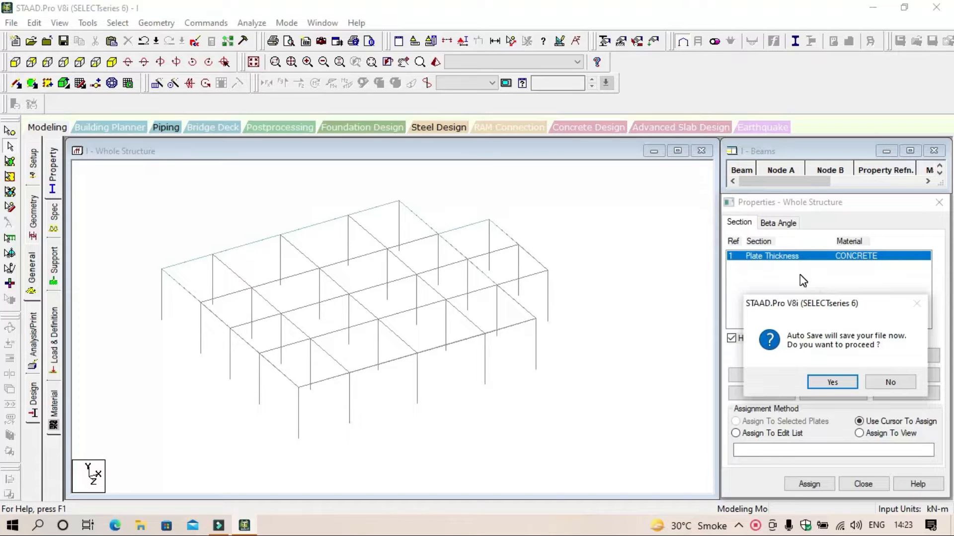
Step: Save the modified structure and assign the concrete plate thickness to all plates in the view
{"action": "left_click", "coordinate": [831, 382]}
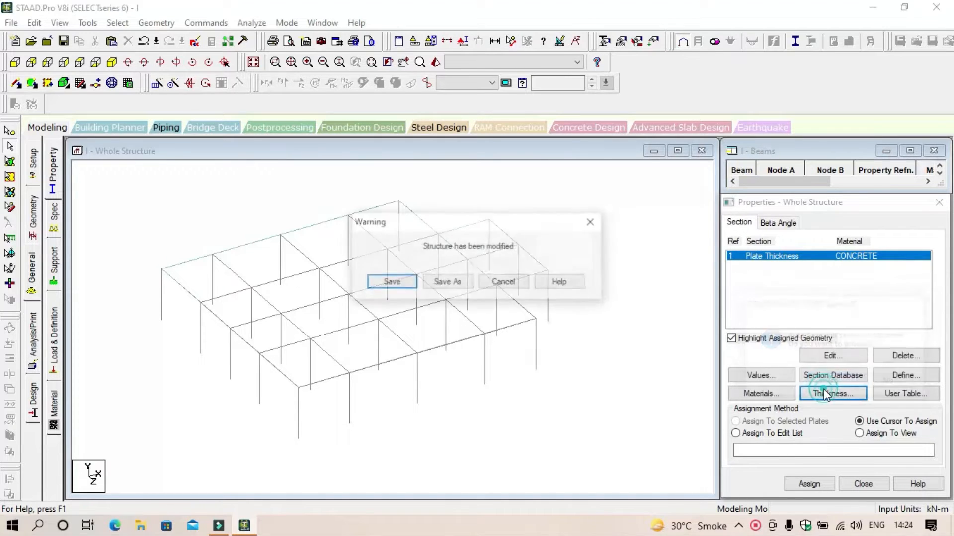
{"action": "left_click", "coordinate": [390, 283]}
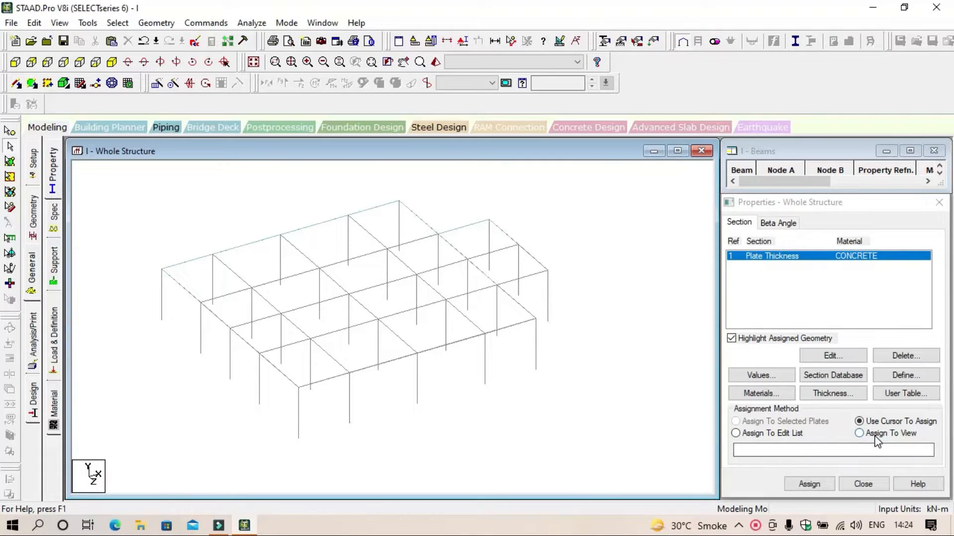
{"action": "left_click", "coordinate": [860, 433]}
{"action": "left_click", "coordinate": [809, 485]}
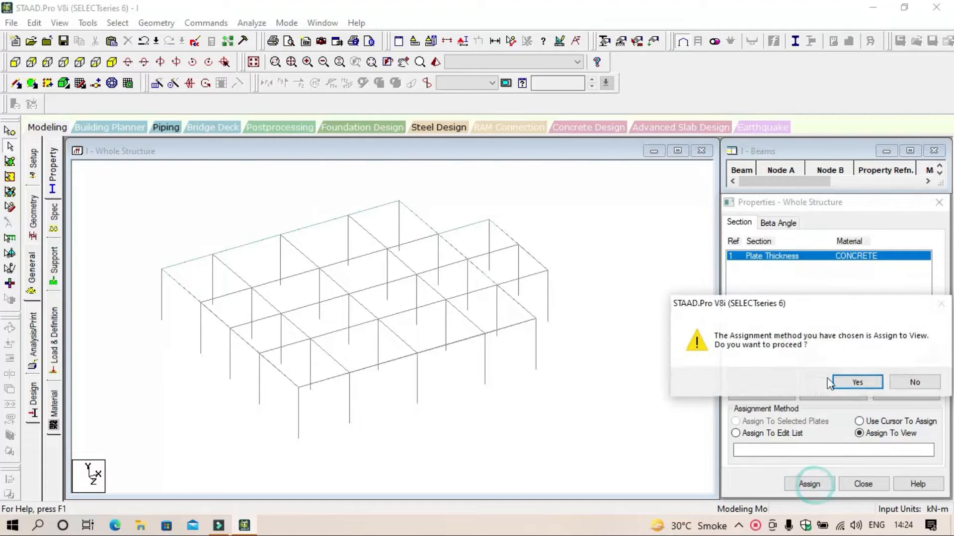
{"action": "left_click", "coordinate": [850, 384]}
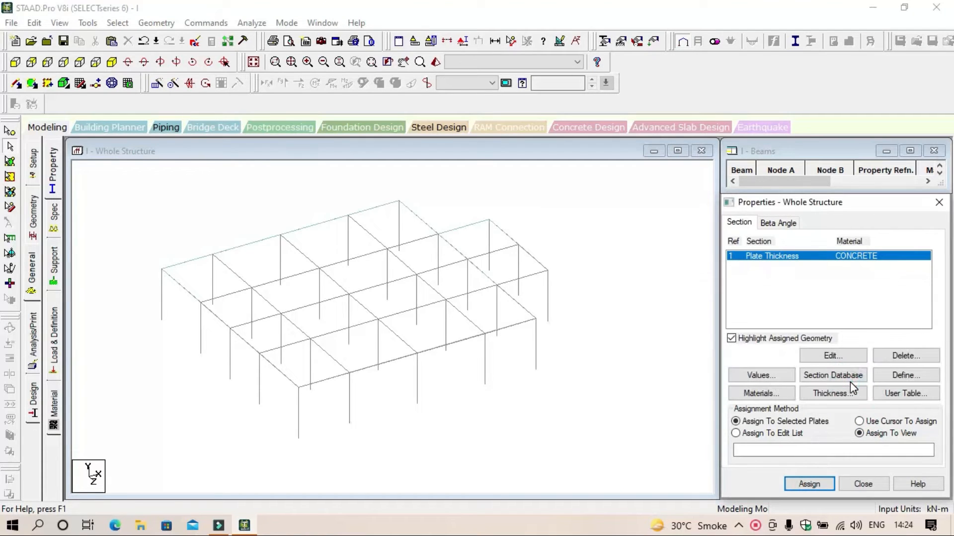
{"action": "left_click", "coordinate": [676, 339]}
Step: Examine the thickened slab plates in the 3D rendered view and close the rendered windows
{"action": "left_click", "coordinate": [436, 62]}
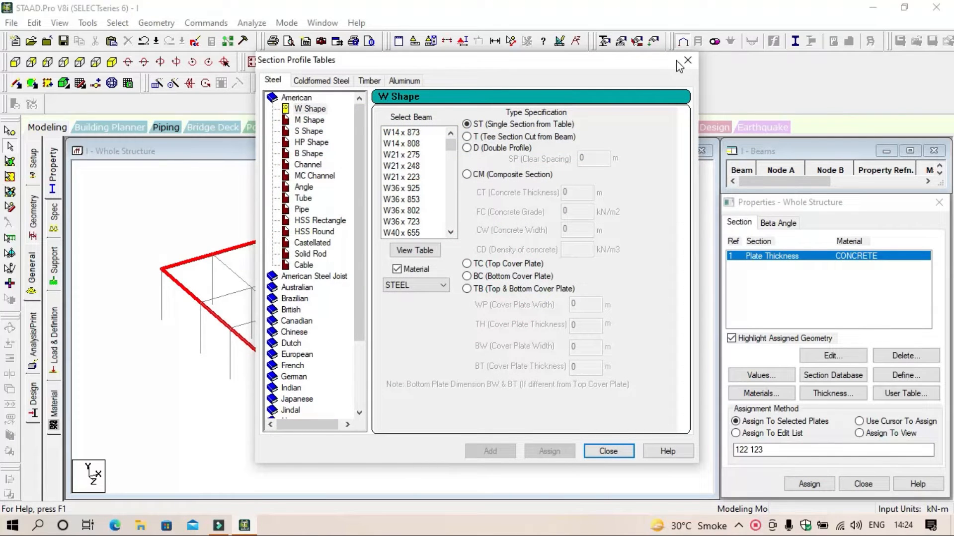
{"action": "left_click", "coordinate": [687, 60]}
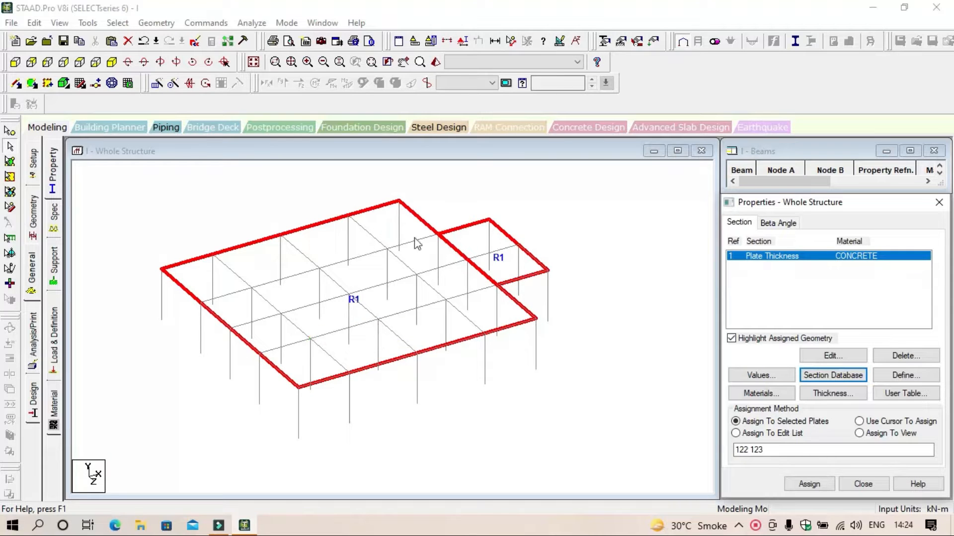
{"action": "left_click", "coordinate": [435, 63]}
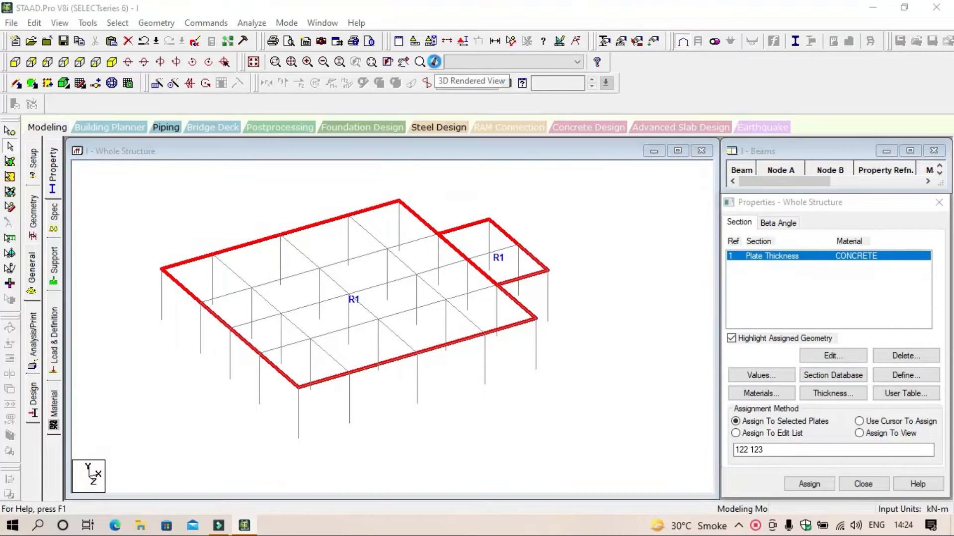
{"action": "left_click_drag", "start_coordinate": [549, 406], "coordinate": [522, 407]}
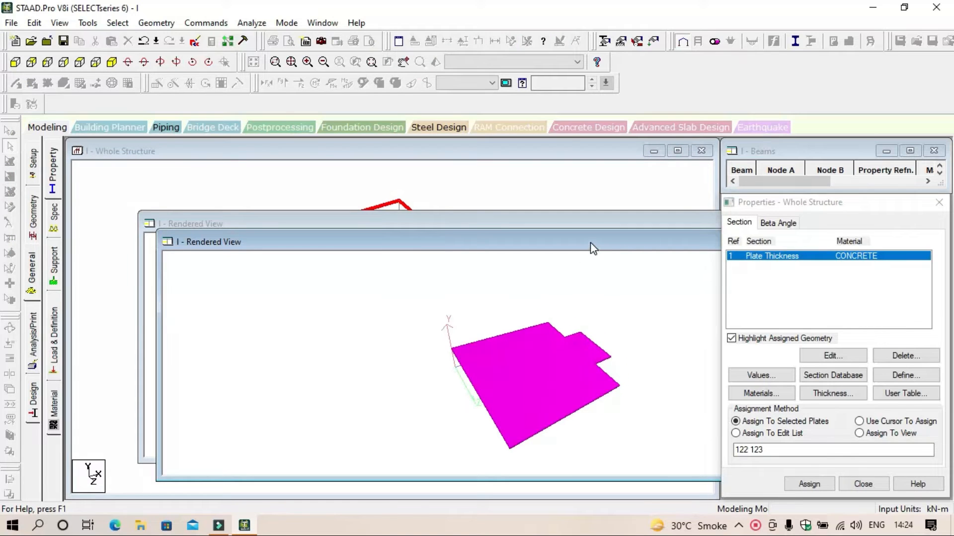
{"action": "left_click_drag", "start_coordinate": [590, 243], "coordinate": [498, 228]}
{"action": "left_click", "coordinate": [637, 232]}
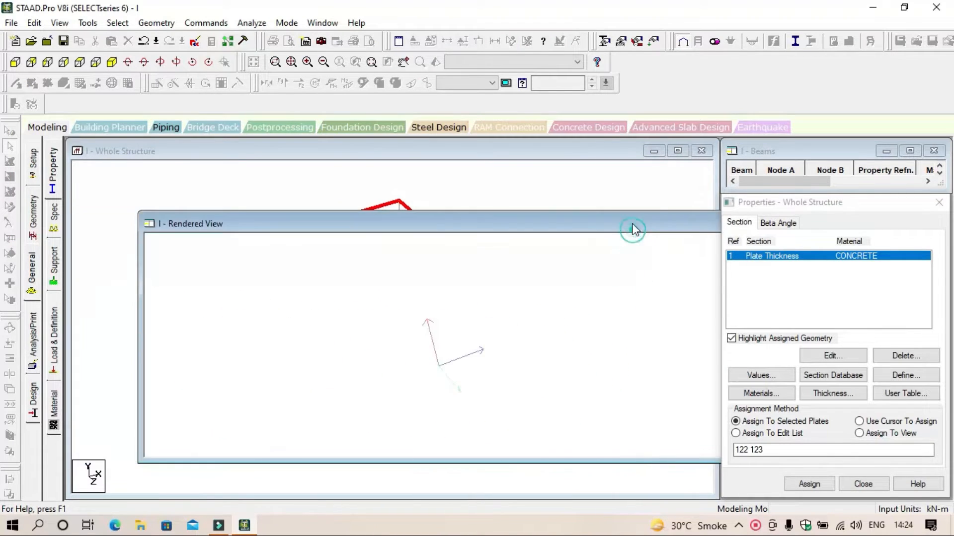
{"action": "left_click_drag", "start_coordinate": [634, 222], "coordinate": [380, 227]}
{"action": "left_click", "coordinate": [644, 228]}
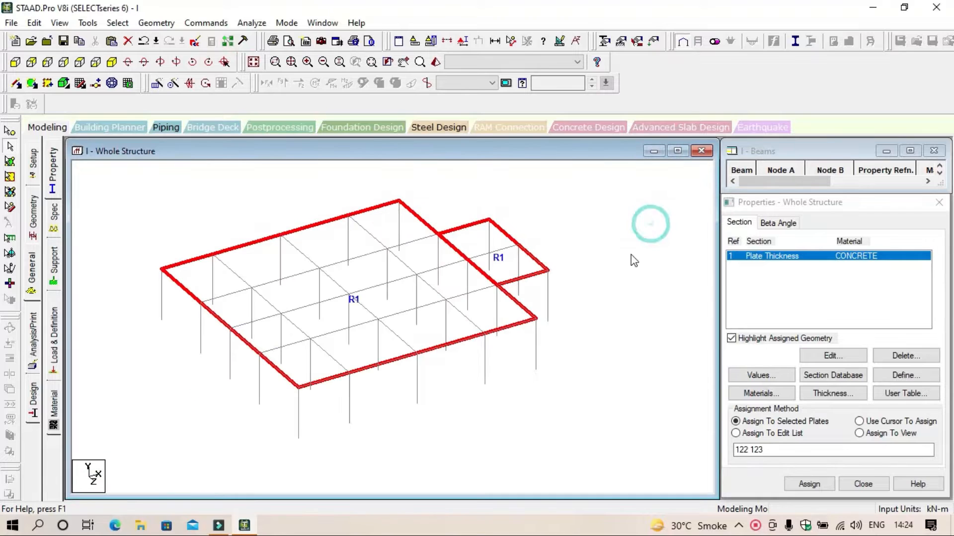
{"action": "left_click", "coordinate": [630, 254]}
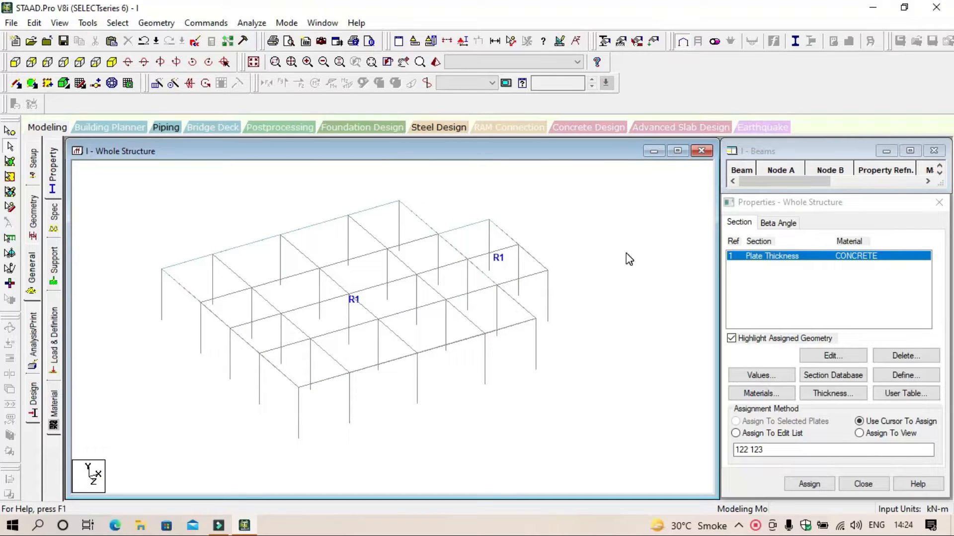
Step: Repeat all beams and columns of the first storey in Y with three 3 m steps and Link Steps enabled
{"action": "scroll", "coordinate": [616, 374], "scroll_direction": "down", "scroll_amount": 1}
{"action": "scroll", "coordinate": [615, 374], "scroll_direction": "down", "scroll_amount": 1}
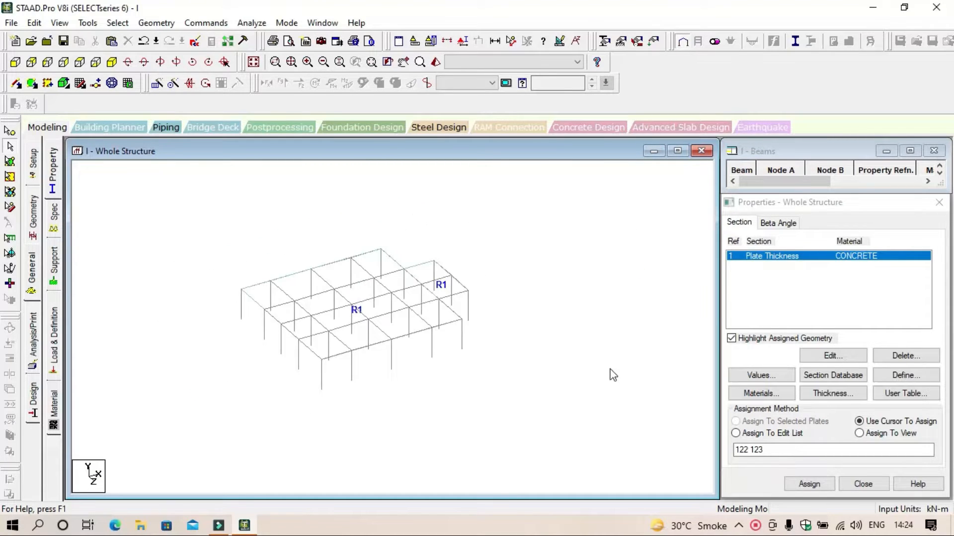
{"action": "left_click_drag", "start_coordinate": [532, 408], "coordinate": [248, 248]}
{"action": "left_click_drag", "start_coordinate": [205, 224], "coordinate": [511, 393]}
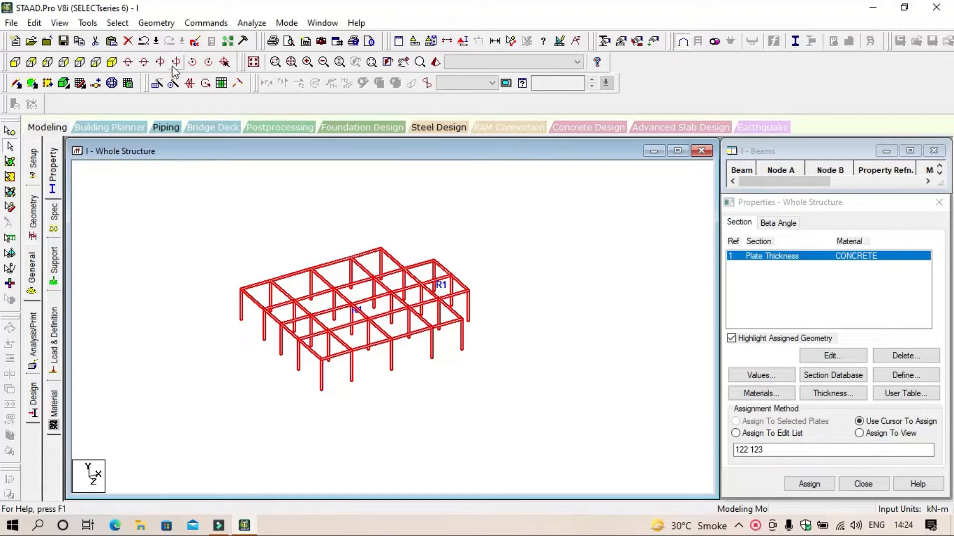
{"action": "left_click", "coordinate": [158, 84]}
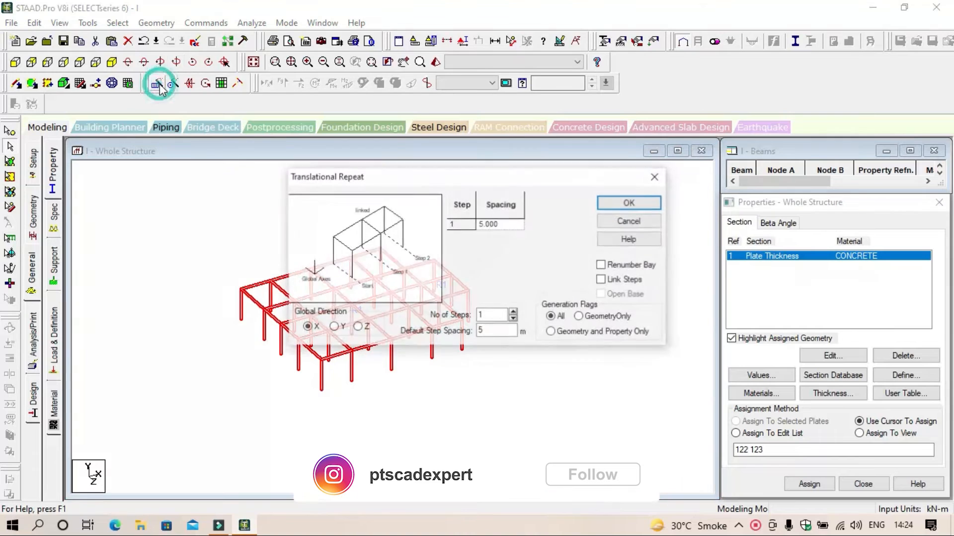
{"action": "left_click", "coordinate": [334, 327]}
{"action": "double_click", "coordinate": [516, 331]}
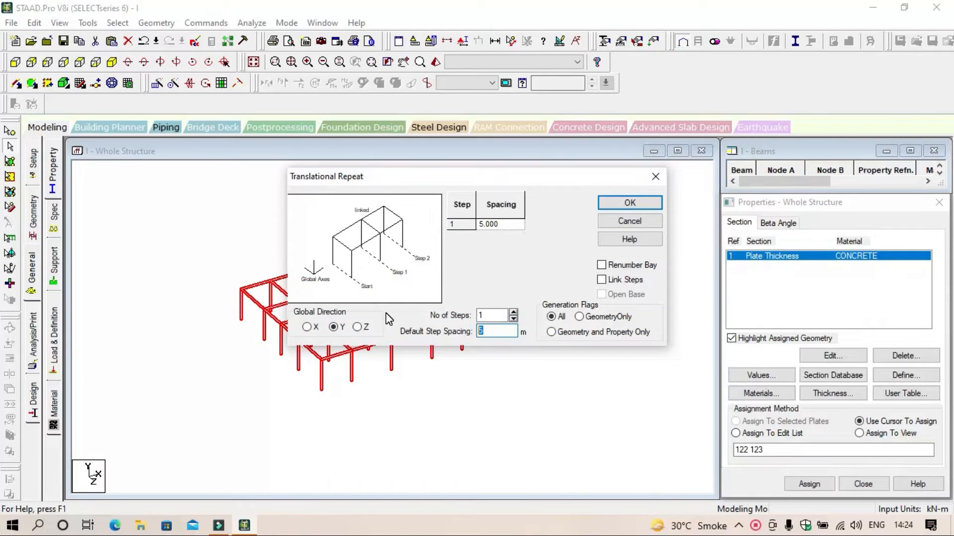
{"action": "type", "text": "3"}
{"action": "left_click", "coordinate": [514, 312]}
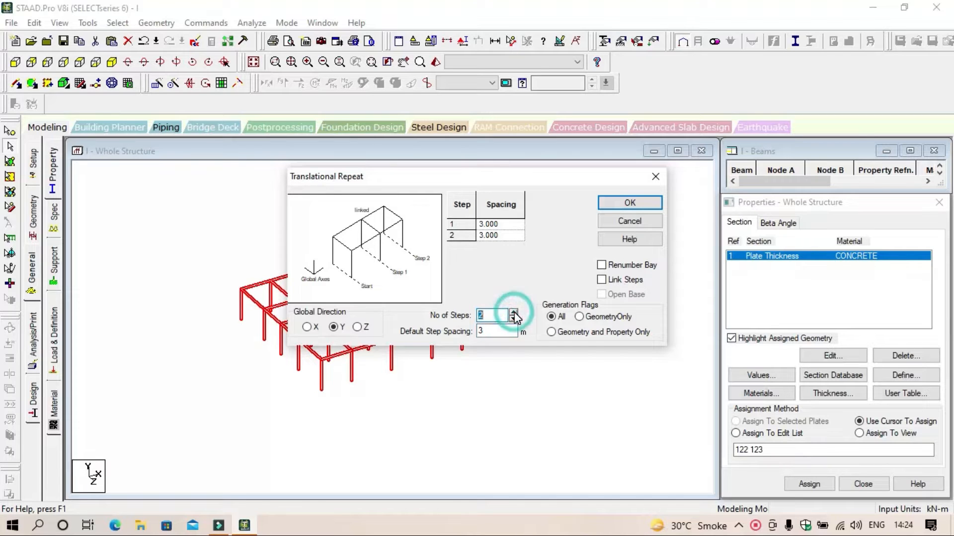
{"action": "left_click", "coordinate": [513, 312]}
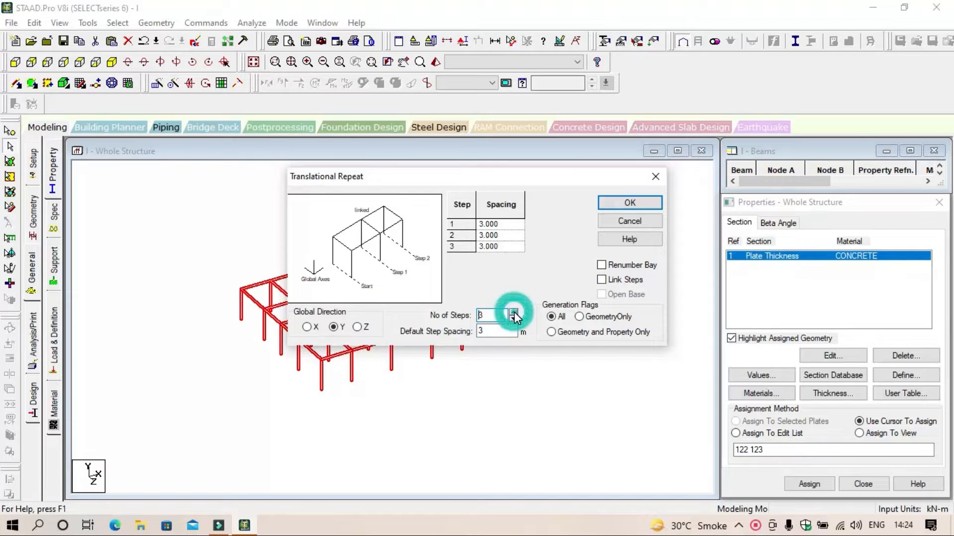
{"action": "left_click", "coordinate": [626, 282]}
{"action": "left_click_drag", "start_coordinate": [540, 175], "coordinate": [770, 83]}
{"action": "left_click", "coordinate": [860, 110]}
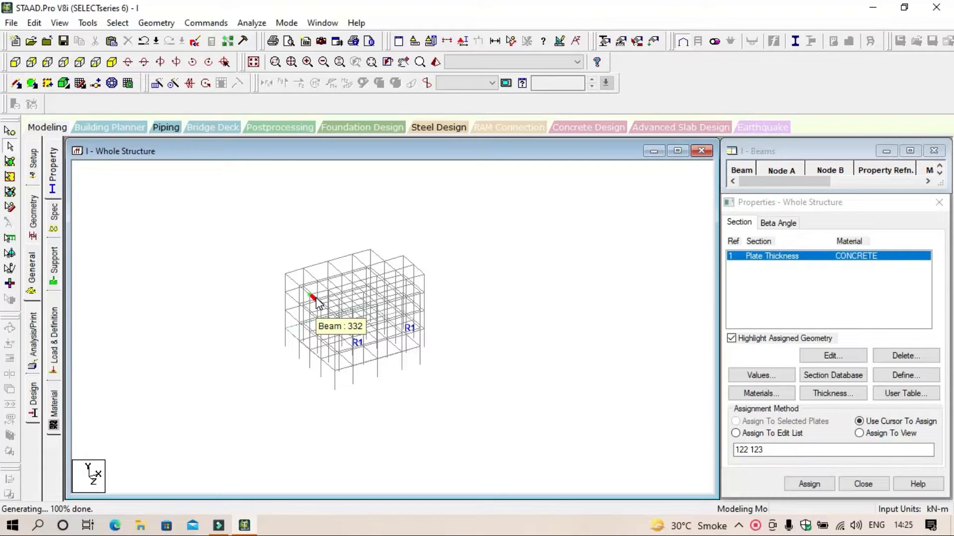
{"action": "left_click", "coordinate": [582, 340]}
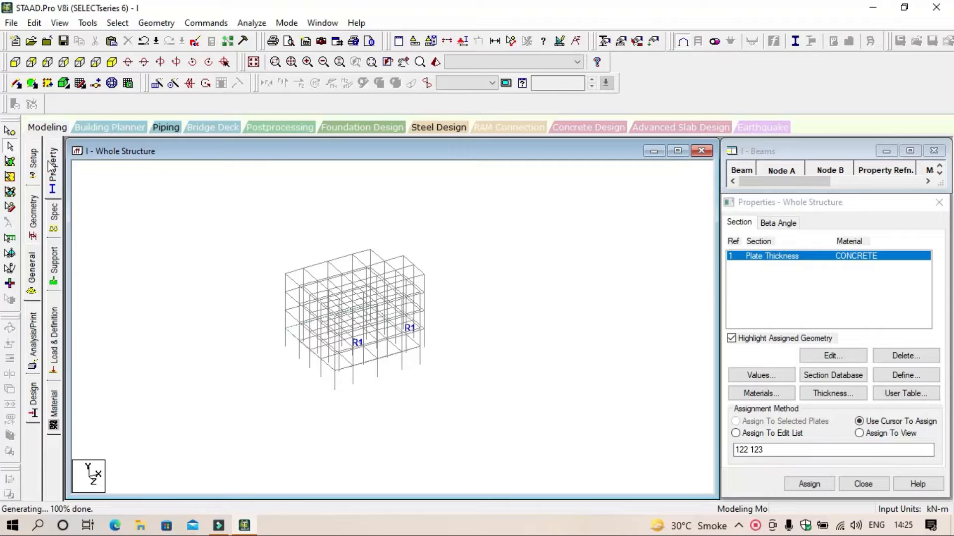
Step: Copy both first-floor slab plates upward with a Translational Repeat in Y using three 3 m steps without linking
{"action": "left_click", "coordinate": [10, 161]}
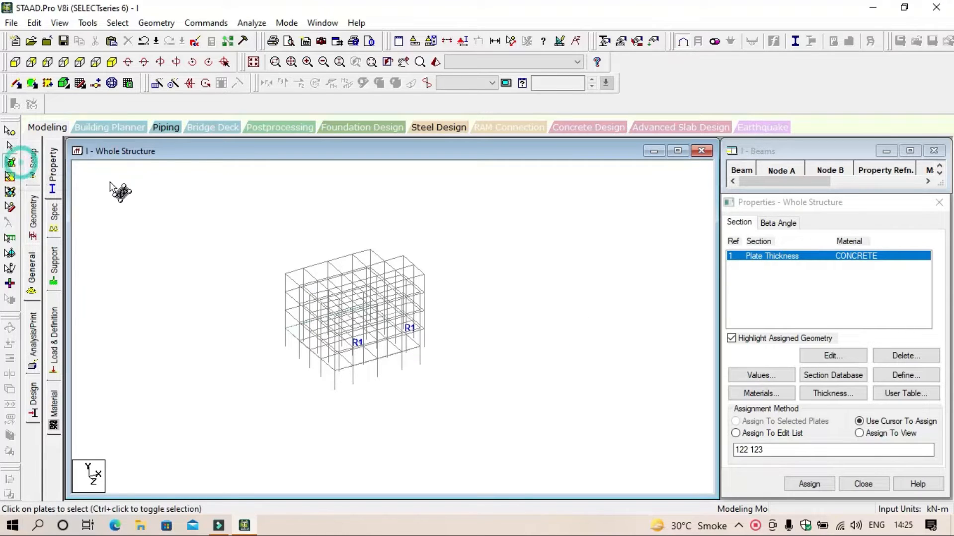
{"action": "left_click", "coordinate": [350, 340]}
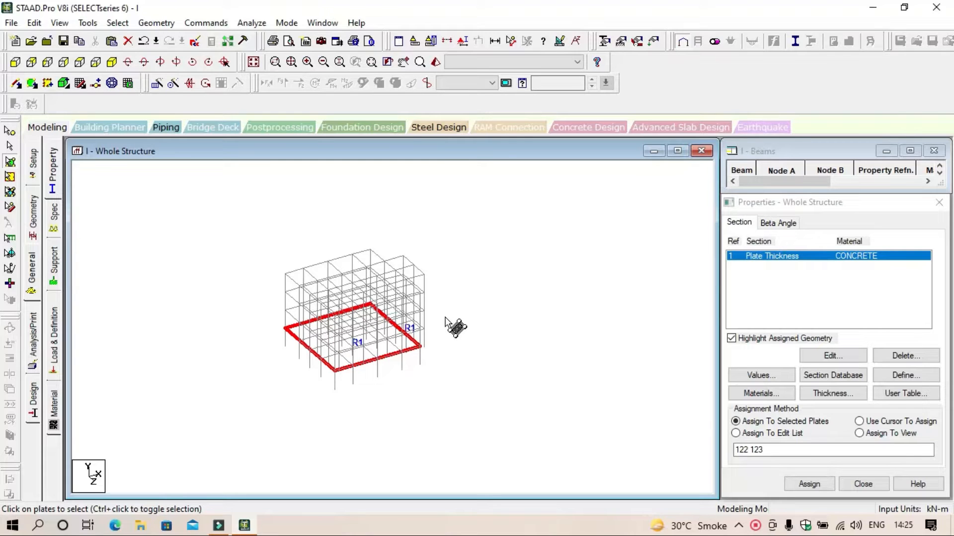
{"action": "left_click", "coordinate": [416, 328], "text": "ctrl"}
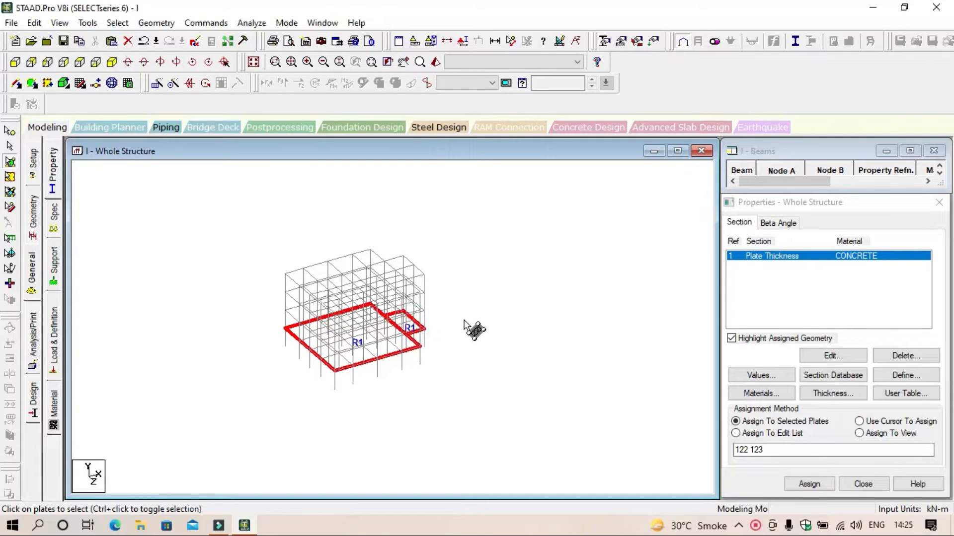
{"action": "left_click", "coordinate": [157, 85]}
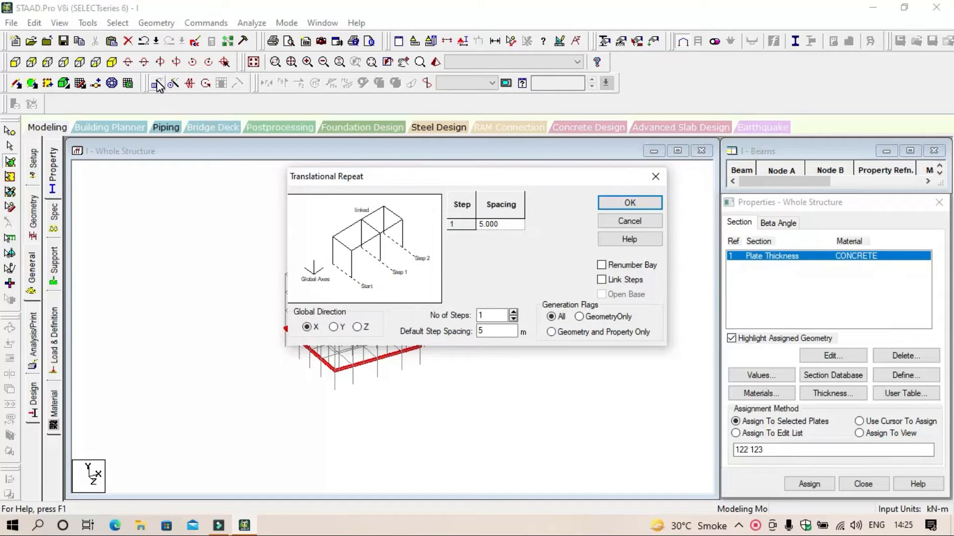
{"action": "left_click", "coordinate": [334, 327]}
{"action": "left_click_drag", "start_coordinate": [506, 331], "coordinate": [425, 334]}
{"action": "type", "text": "3"}
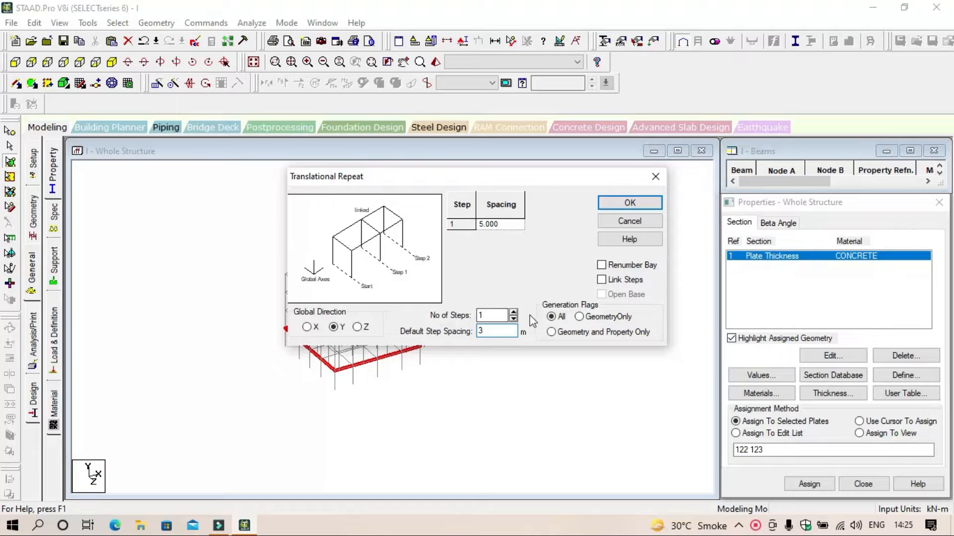
{"action": "left_click", "coordinate": [513, 312]}
{"action": "left_click", "coordinate": [513, 313]}
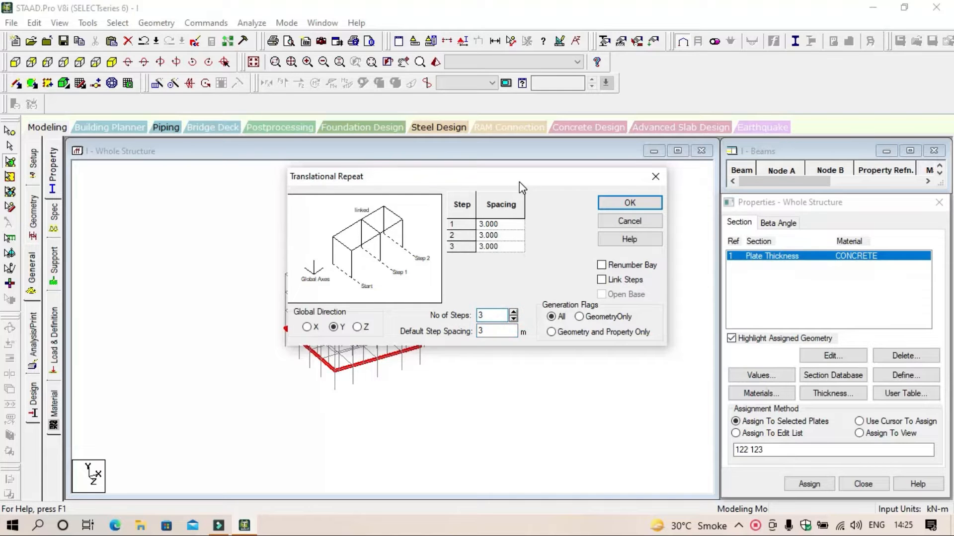
{"action": "left_click_drag", "start_coordinate": [520, 182], "coordinate": [708, 112]}
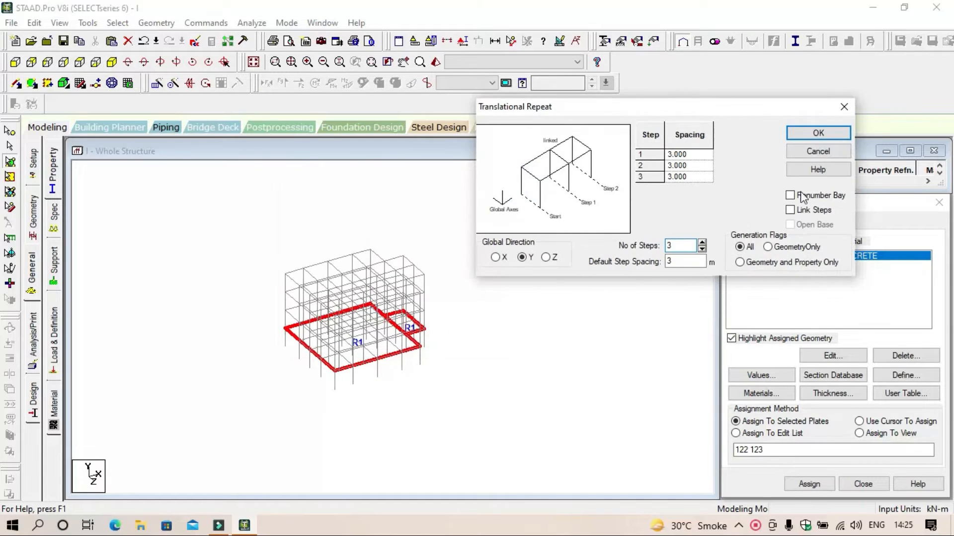
{"action": "left_click", "coordinate": [820, 132]}
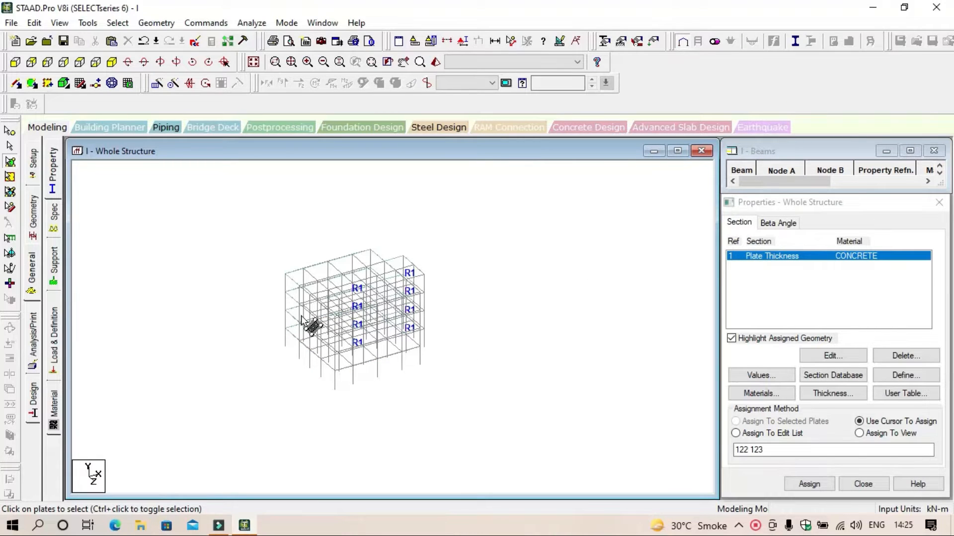
Step: Select the main and projecting top-floor plates in turn to check the copied slabs
{"action": "left_click", "coordinate": [299, 287]}
{"action": "left_click", "coordinate": [309, 276]}
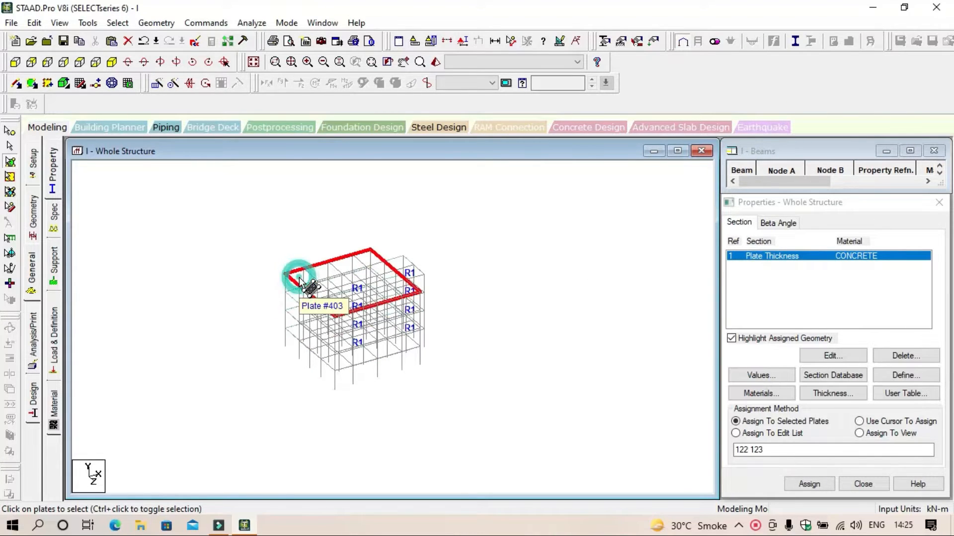
{"action": "left_click", "coordinate": [408, 266]}
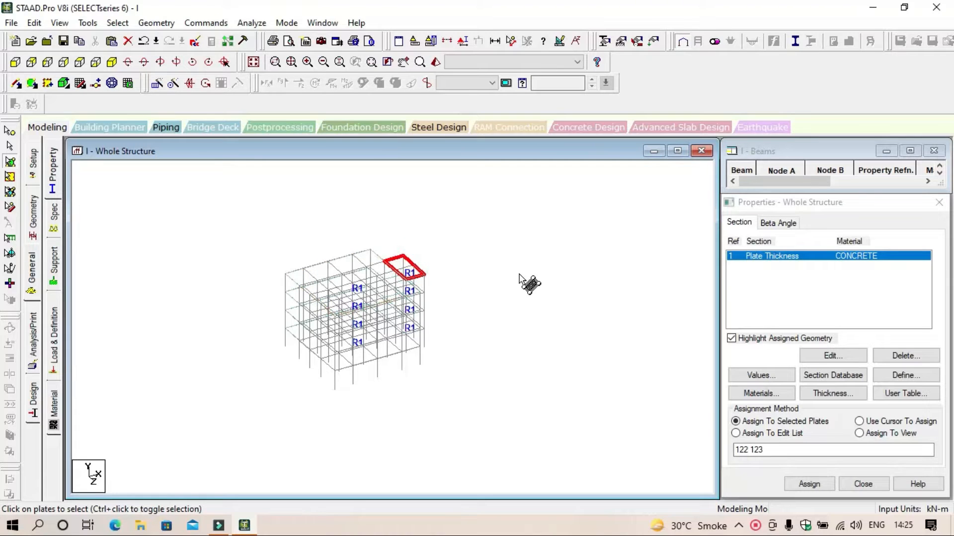
Step: Define a rectangular concrete section property with YD 0.23 m and ZD 0.23 m
{"action": "left_click", "coordinate": [519, 275]}
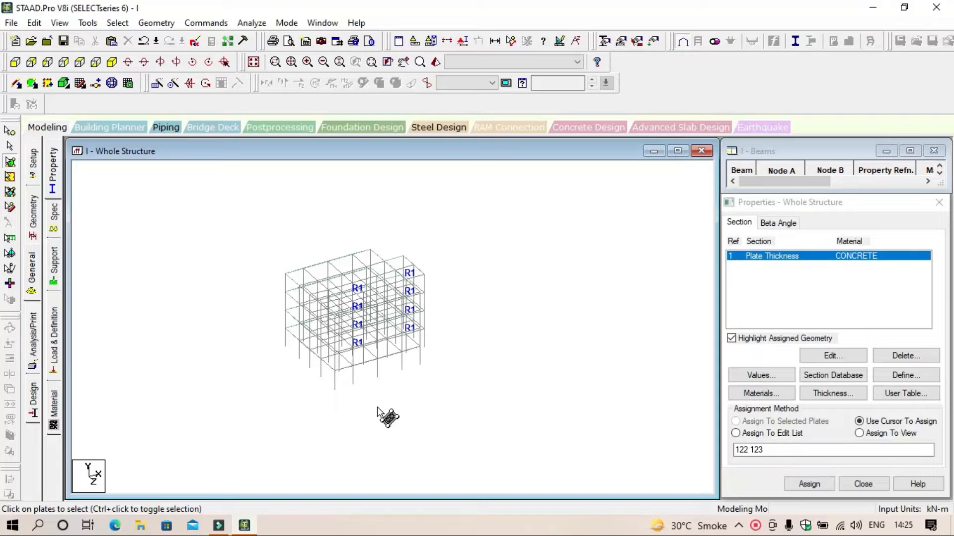
{"action": "left_click", "coordinate": [35, 239]}
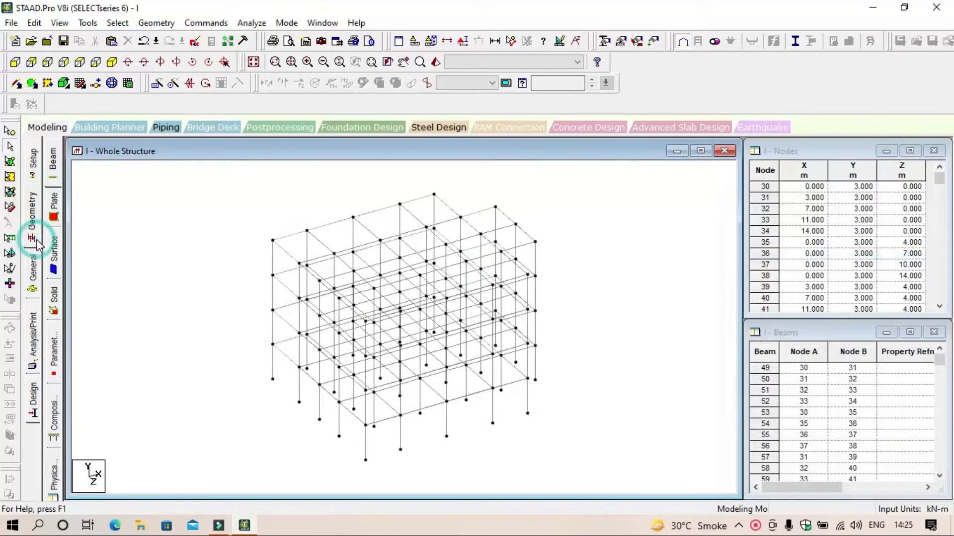
{"action": "left_click", "coordinate": [32, 274]}
{"action": "left_click", "coordinate": [927, 375]}
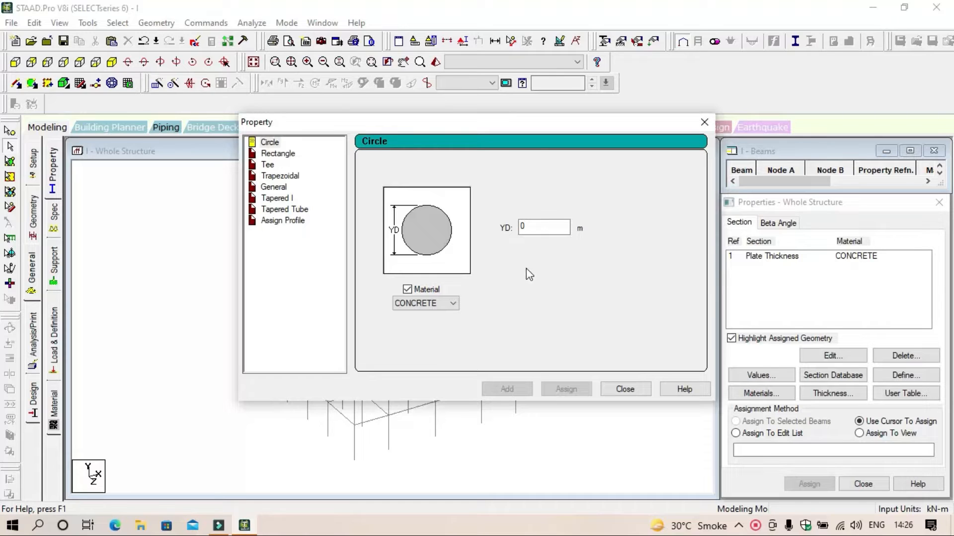
{"action": "left_click", "coordinate": [293, 153]}
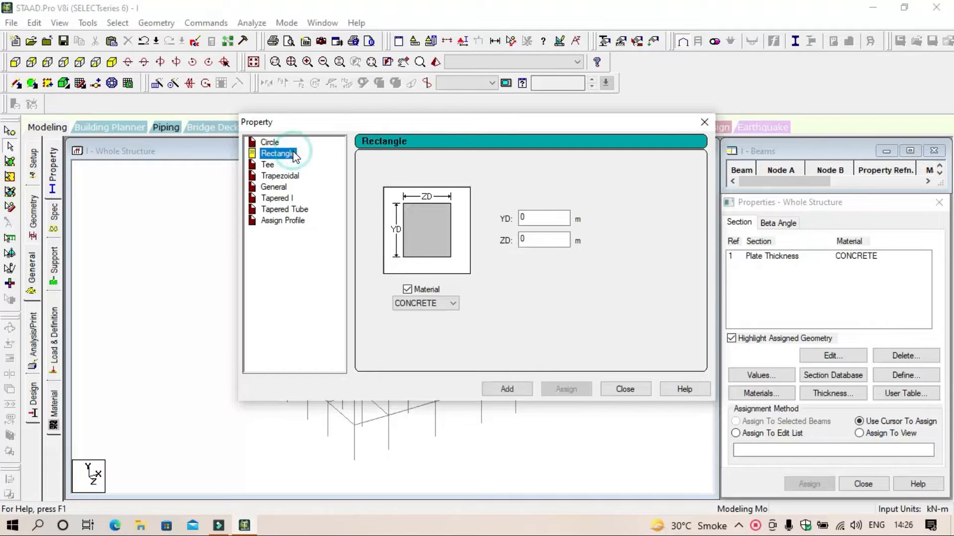
{"action": "double_click", "coordinate": [562, 219]}
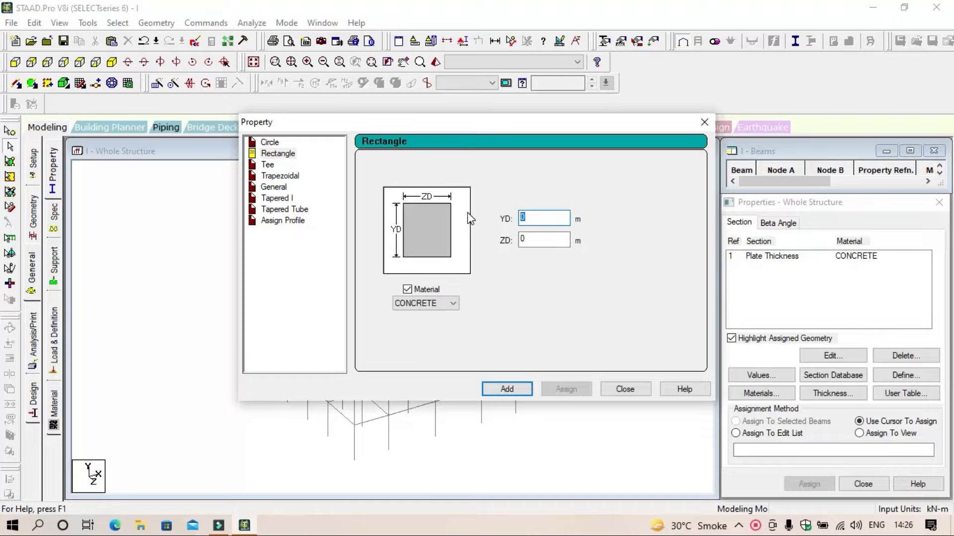
{"action": "type", "text": "0"}
{"action": "double_click", "coordinate": [556, 240]}
{"action": "type", "text": "0."}
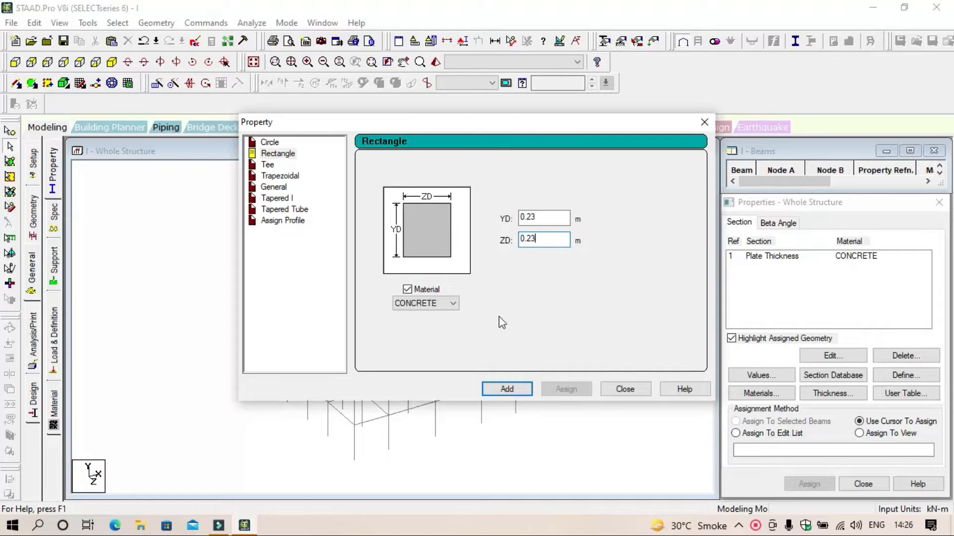
{"action": "left_click", "coordinate": [507, 390]}
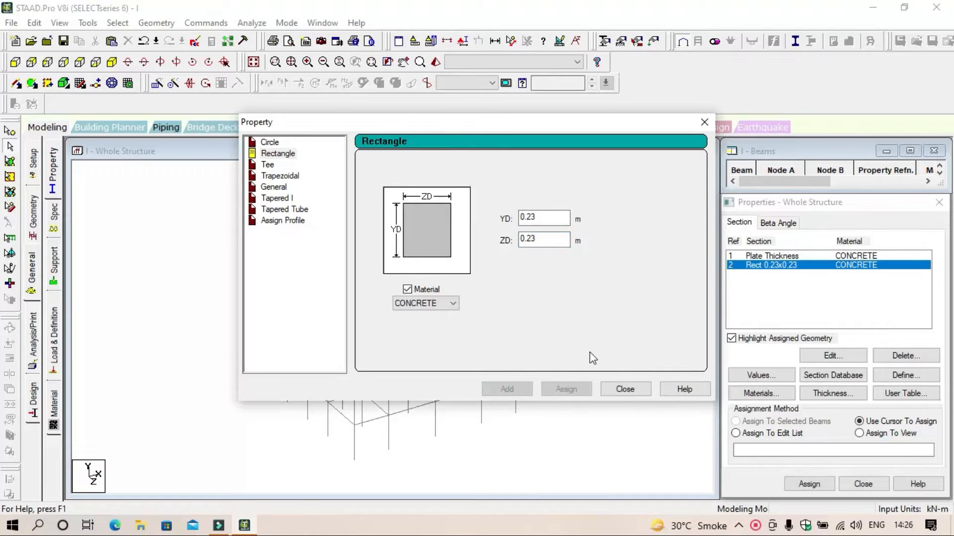
{"action": "left_click", "coordinate": [636, 393]}
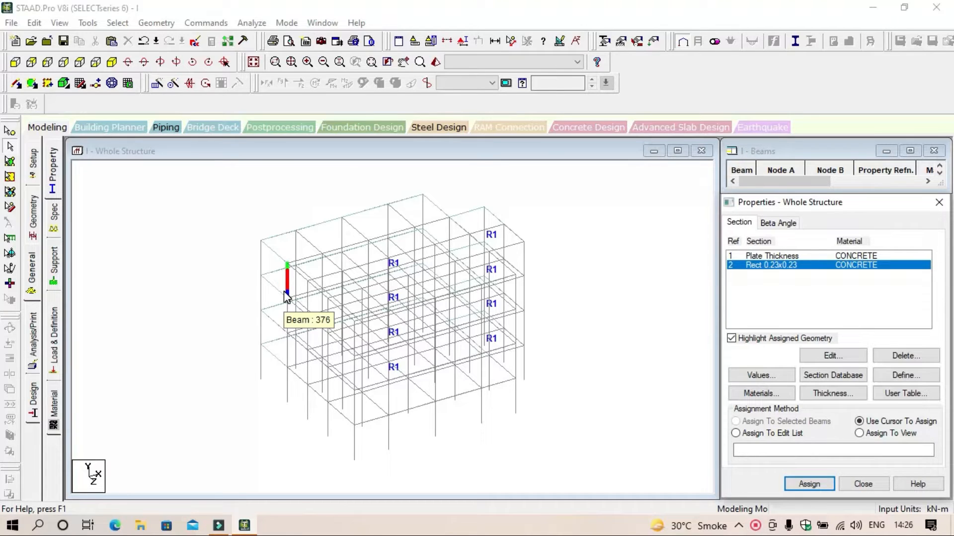
Step: Assign the Rect 0.23x0.23 section to all columns, the members parallel to Y, and clear the selection
{"action": "left_click", "coordinate": [123, 24]}
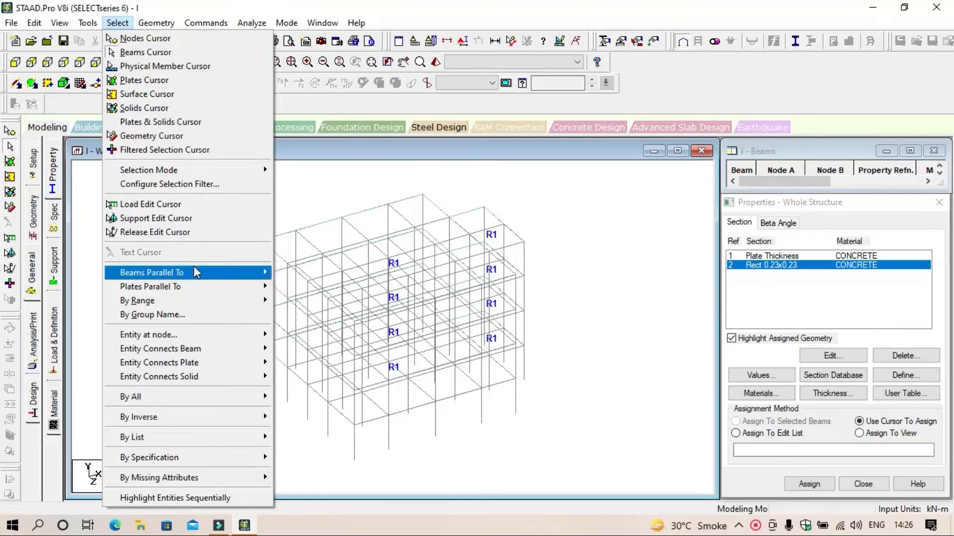
{"action": "mouse_move", "coordinate": [194, 270]}
{"action": "left_click", "coordinate": [292, 287]}
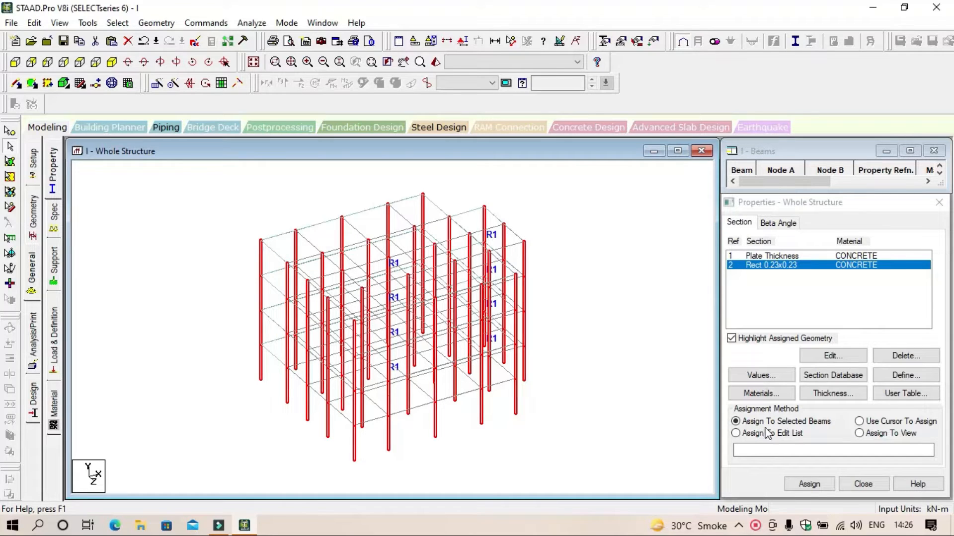
{"action": "left_click", "coordinate": [809, 486]}
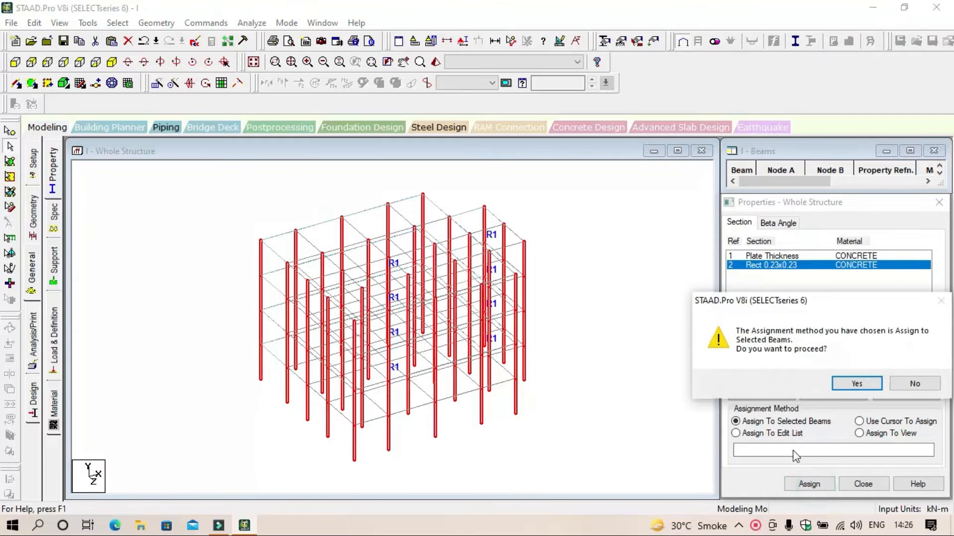
{"action": "left_click", "coordinate": [858, 383]}
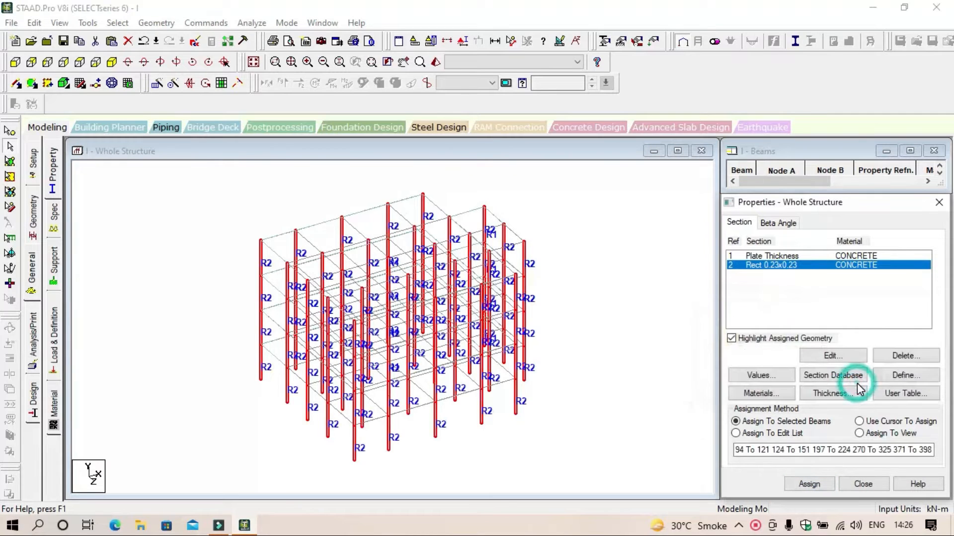
{"action": "left_click", "coordinate": [636, 326]}
{"action": "left_click", "coordinate": [636, 326]}
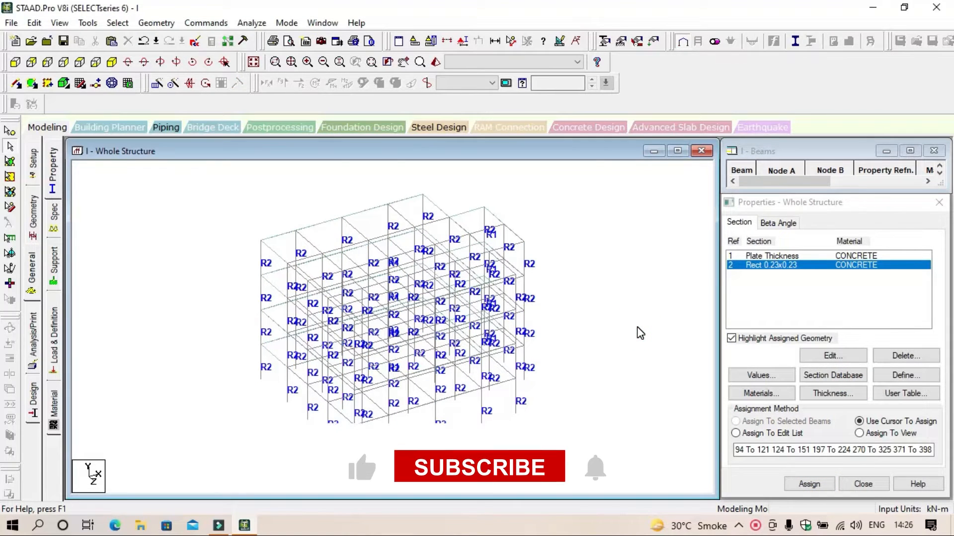
Step: Define a second rectangular concrete section property with YD 0.20 m and ZD 0.20 m
{"action": "left_click", "coordinate": [905, 376]}
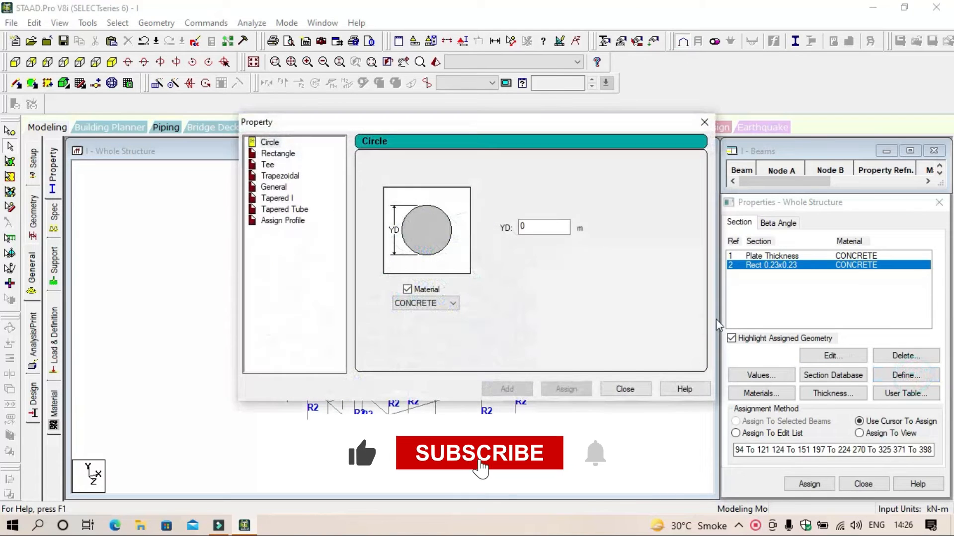
{"action": "left_click", "coordinate": [281, 154]}
{"action": "double_click", "coordinate": [524, 218]}
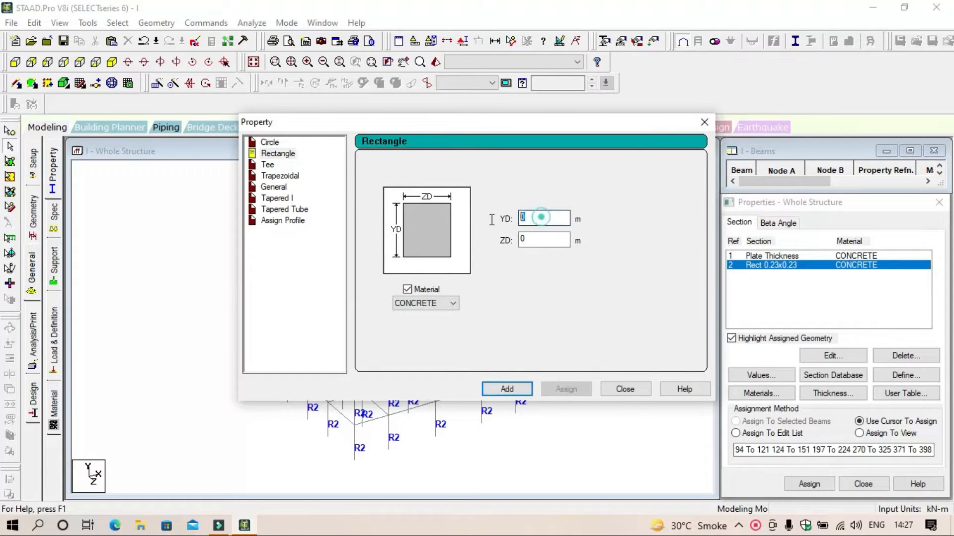
{"action": "type", "text": "0.20"}
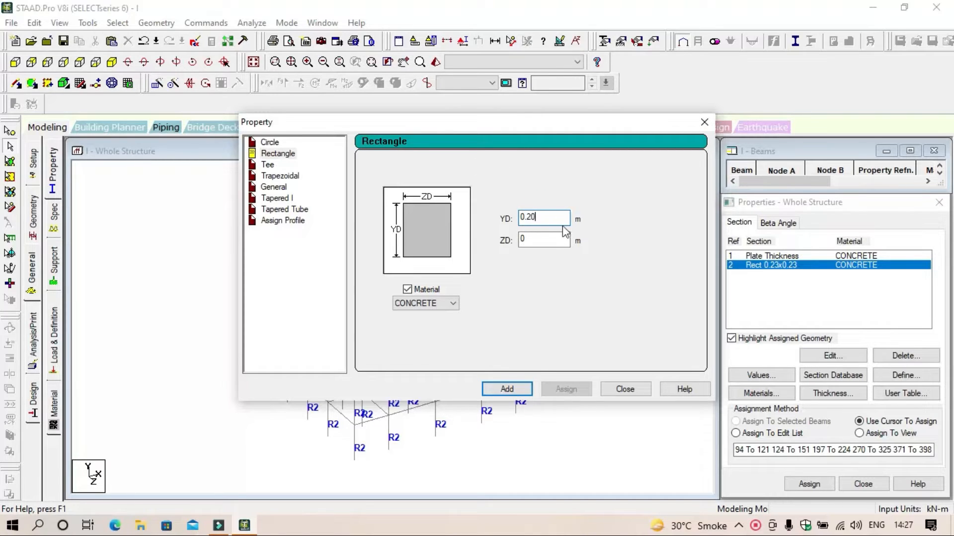
{"action": "double_click", "coordinate": [543, 241]}
{"action": "type", "text": "0.20"}
{"action": "left_click", "coordinate": [517, 389]}
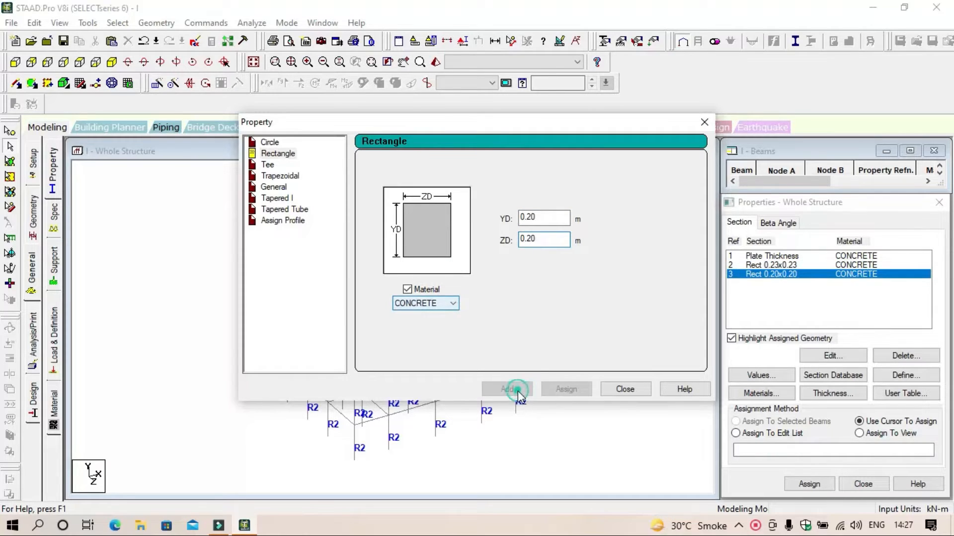
{"action": "left_click", "coordinate": [612, 391]}
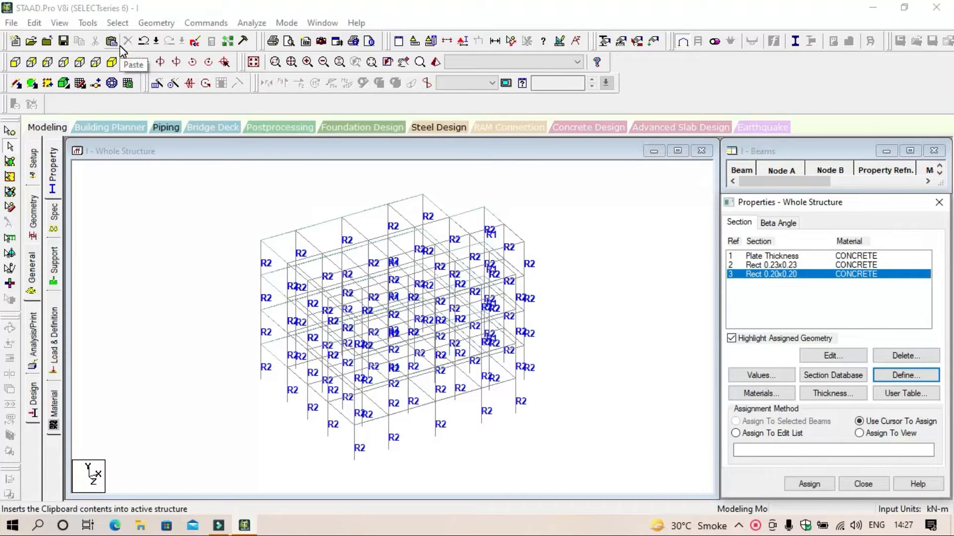
Step: Assign the Rect 0.20x0.20 section to all beams parallel to X and Z, and clear the selection
{"action": "left_click", "coordinate": [118, 23]}
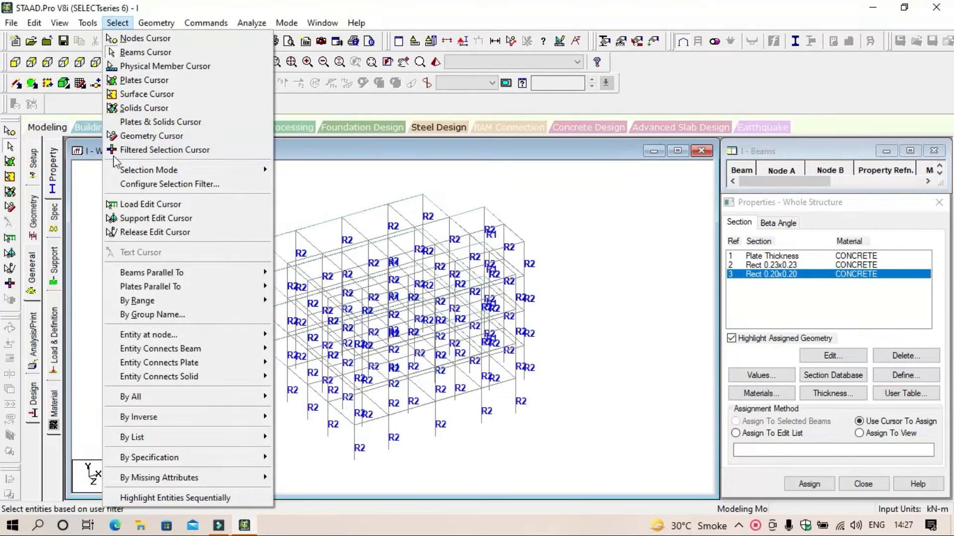
{"action": "mouse_move", "coordinate": [201, 272]}
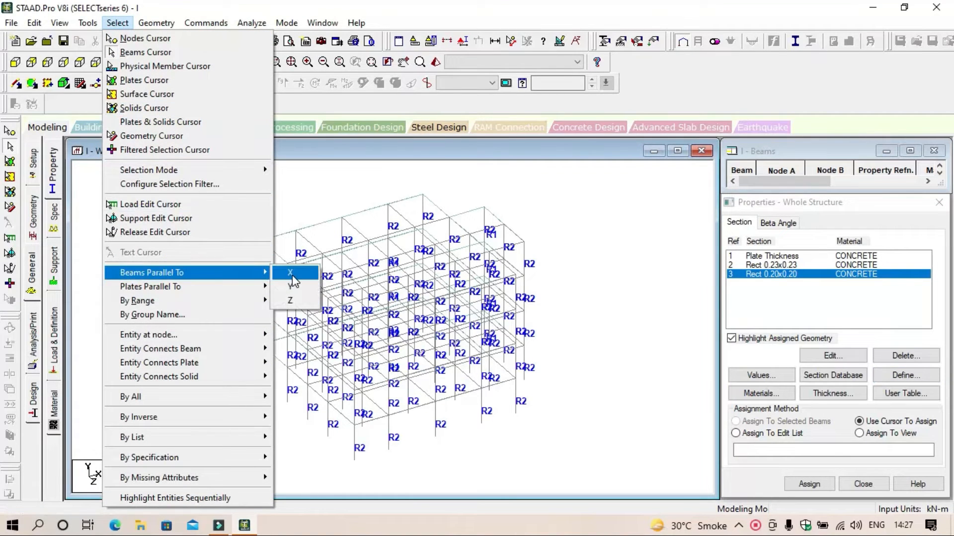
{"action": "left_click", "coordinate": [291, 274]}
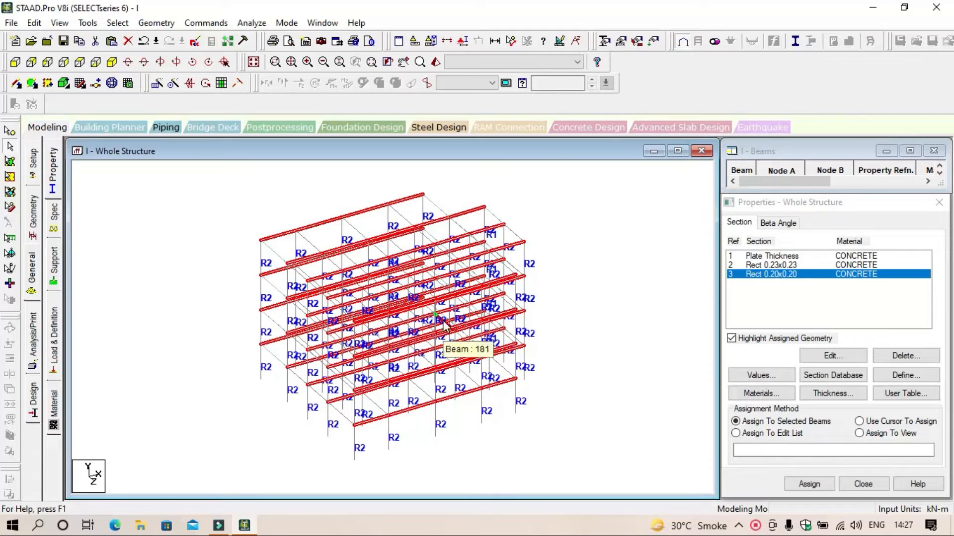
{"action": "left_click", "coordinate": [117, 24]}
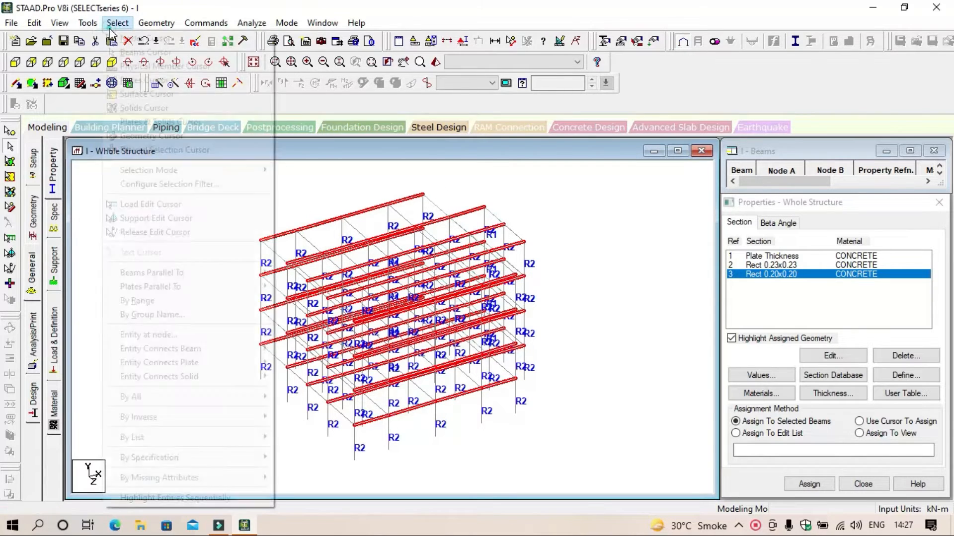
{"action": "mouse_move", "coordinate": [144, 272]}
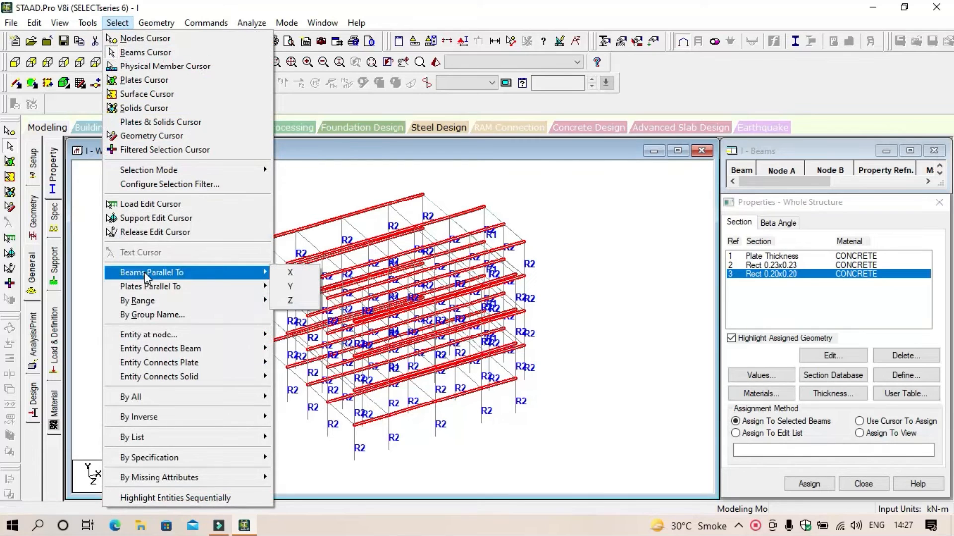
{"action": "left_click", "coordinate": [293, 300]}
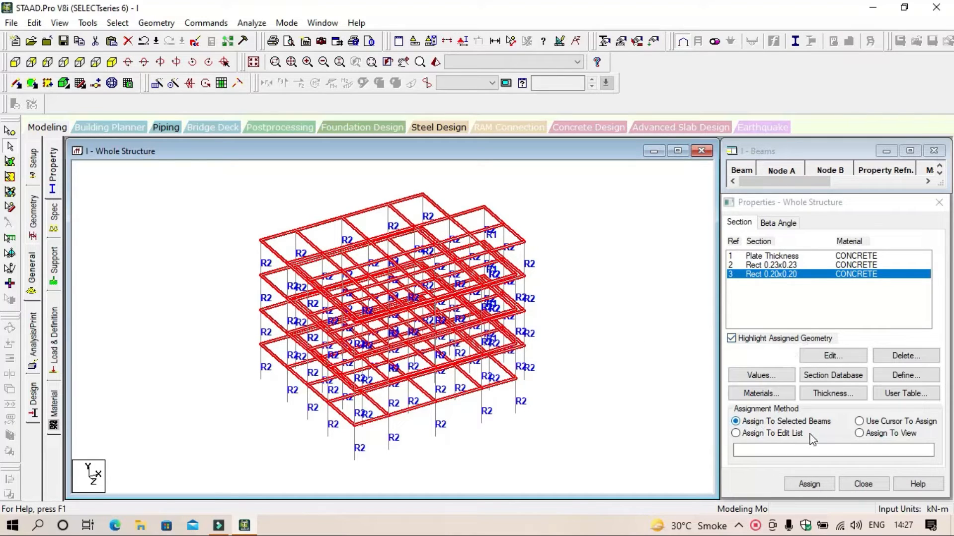
{"action": "left_click", "coordinate": [808, 485]}
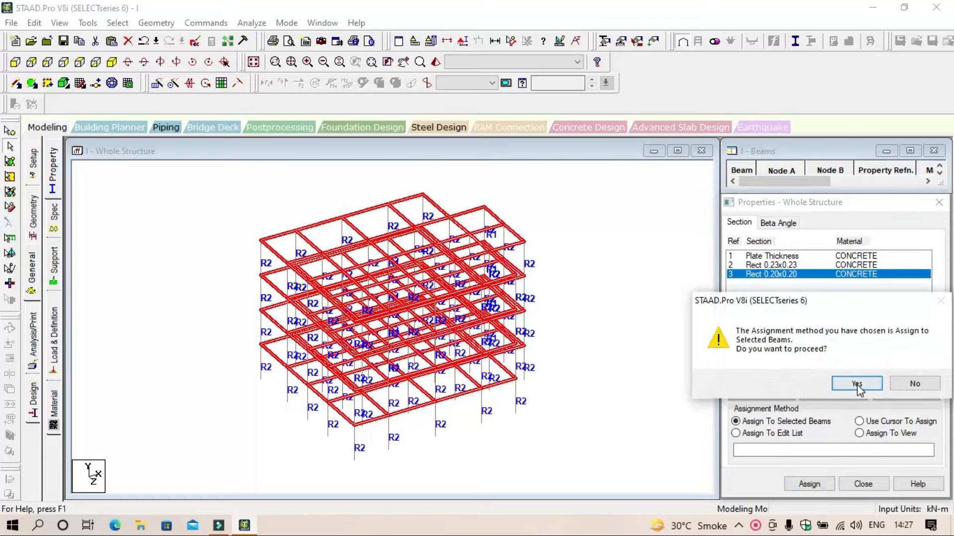
{"action": "left_click", "coordinate": [858, 386]}
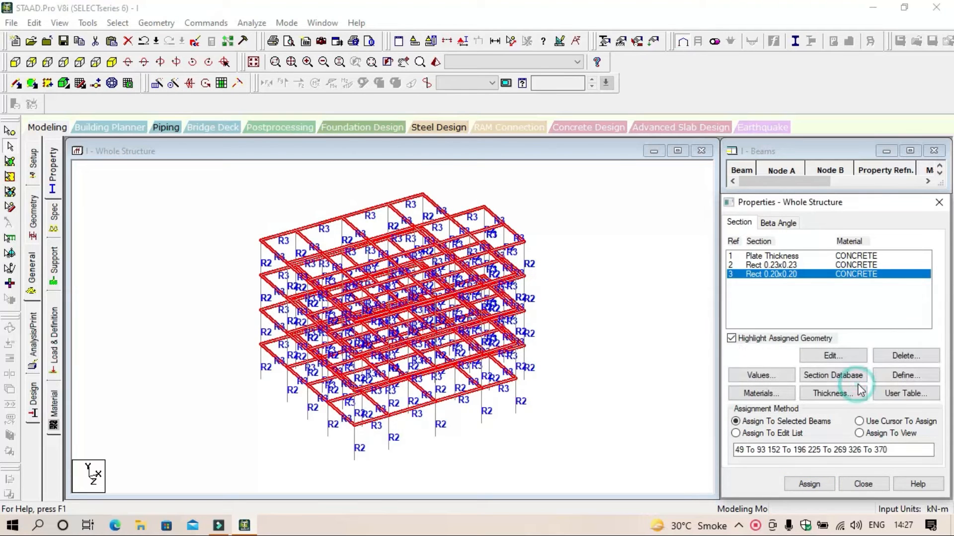
{"action": "left_click", "coordinate": [612, 313]}
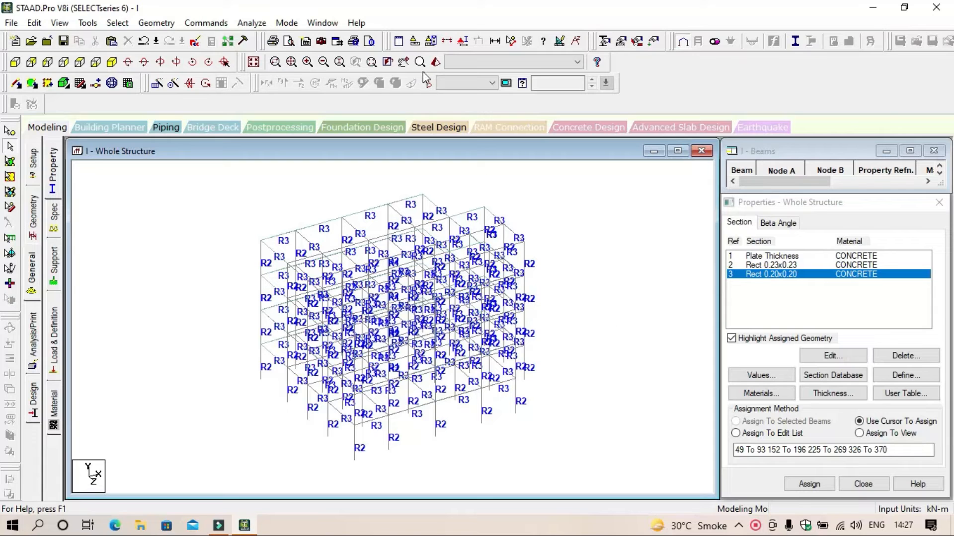
Step: Examine the assigned beam and column sections and the slab plates up close in the 3D rendered view
{"action": "left_click", "coordinate": [436, 62]}
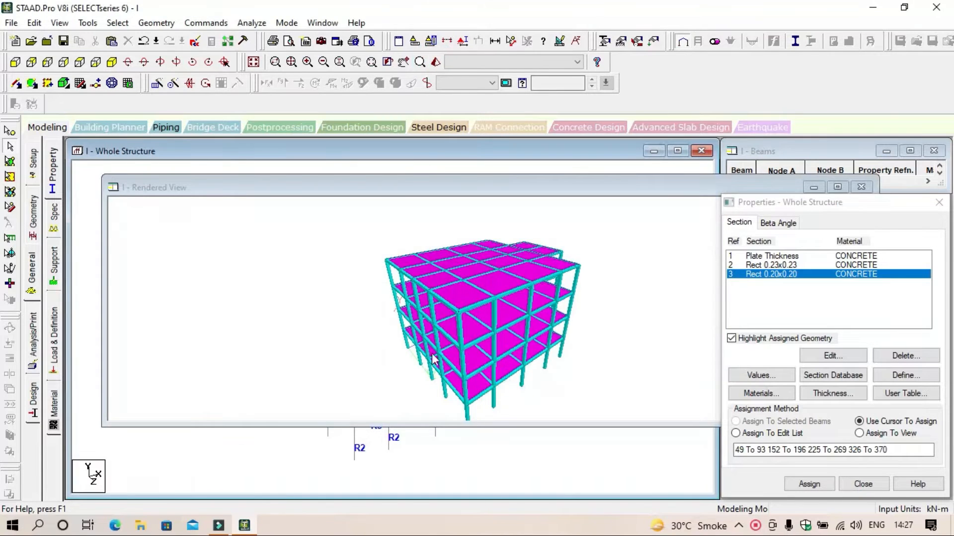
{"action": "left_click_drag", "start_coordinate": [495, 373], "coordinate": [315, 250]}
{"action": "mouse_move", "coordinate": [332, 281]}
{"action": "left_mouse_down"}
{"action": "mouse_move", "coordinate": [496, 404]}
{"action": "mouse_move", "coordinate": [439, 263]}
{"action": "mouse_move", "coordinate": [532, 401]}
{"action": "mouse_move", "coordinate": [558, 291]}
{"action": "mouse_move", "coordinate": [492, 315]}
{"action": "mouse_move", "coordinate": [339, 277]}
{"action": "left_mouse_up"}
{"action": "left_click_drag", "start_coordinate": [413, 249], "coordinate": [318, 270]}
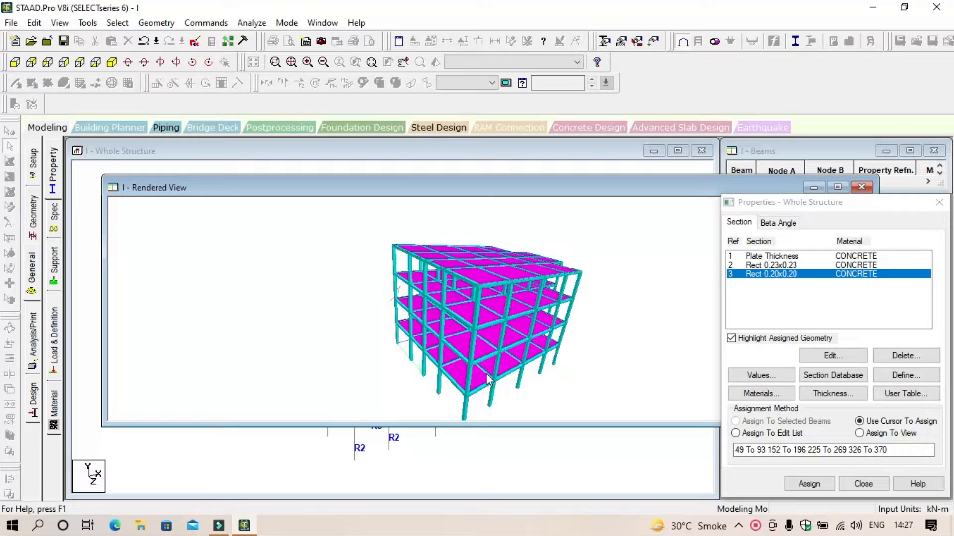
{"action": "scroll", "coordinate": [477, 282], "scroll_direction": "up", "scroll_amount": 5}
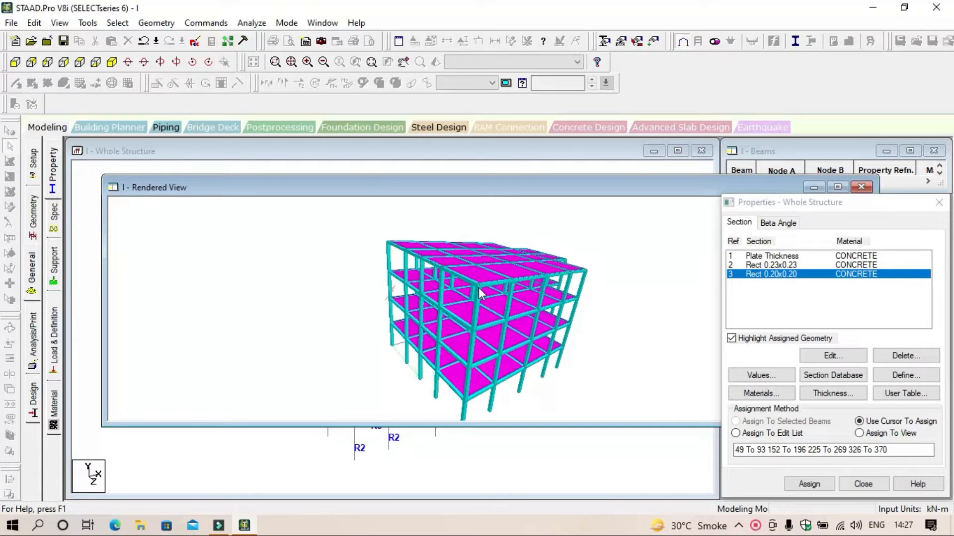
{"action": "scroll", "coordinate": [490, 297], "scroll_direction": "up", "scroll_amount": 3}
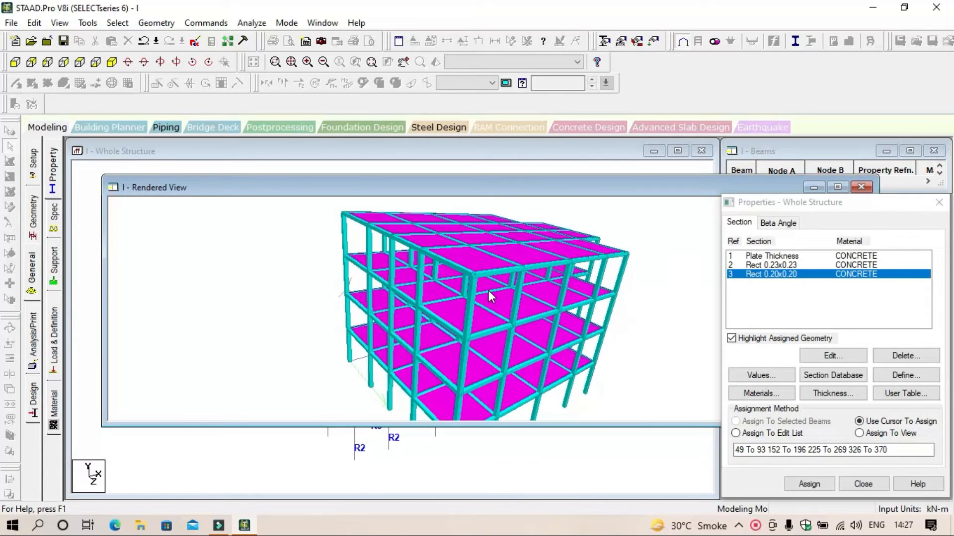
{"action": "scroll", "coordinate": [481, 234], "scroll_direction": "up", "scroll_amount": 6}
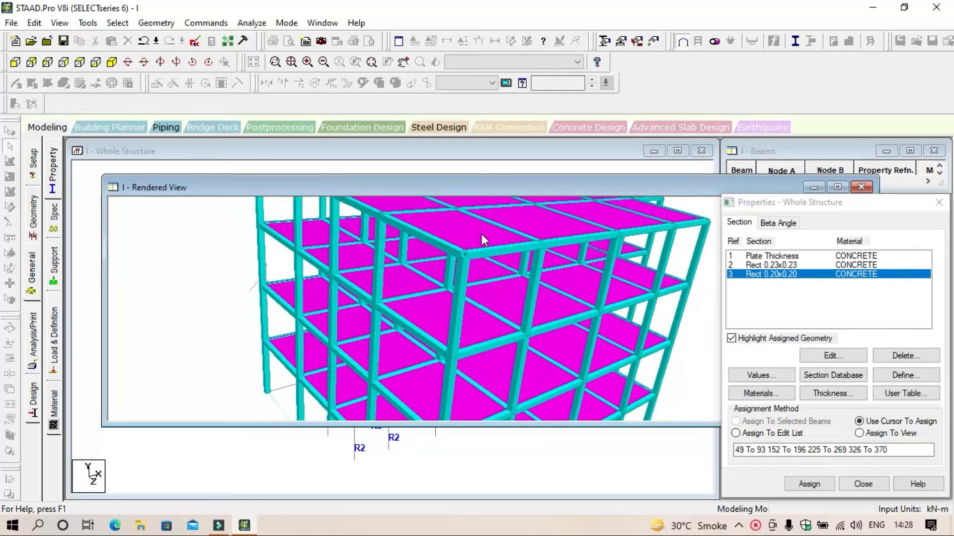
{"action": "scroll", "coordinate": [484, 234], "scroll_direction": "up", "scroll_amount": 2}
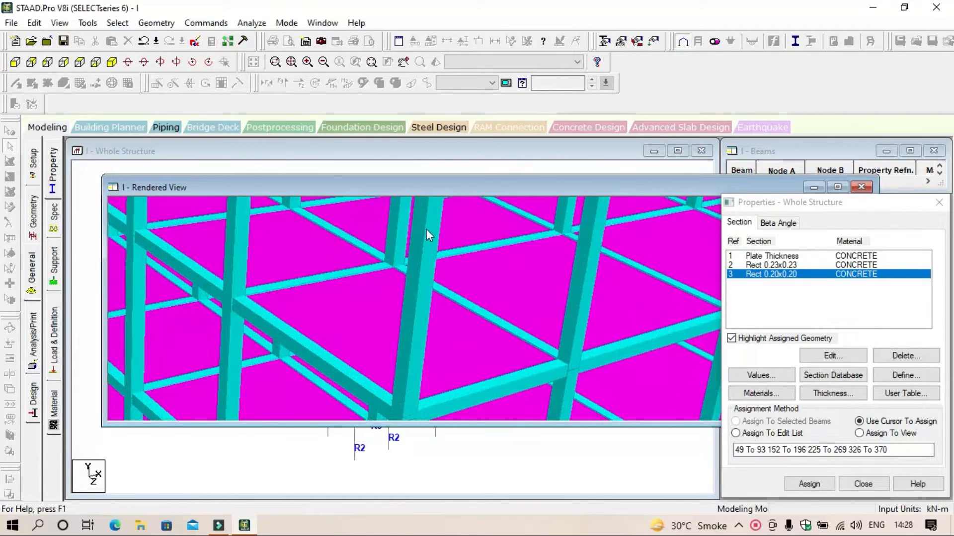
{"action": "scroll", "coordinate": [427, 228], "scroll_direction": "up", "scroll_amount": 5}
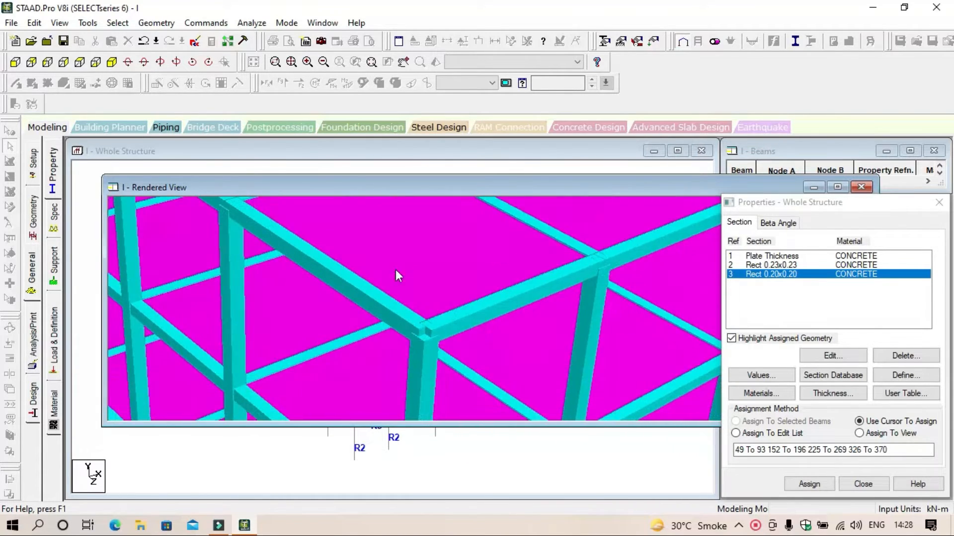
{"action": "scroll", "coordinate": [428, 339], "scroll_direction": "up", "scroll_amount": 6}
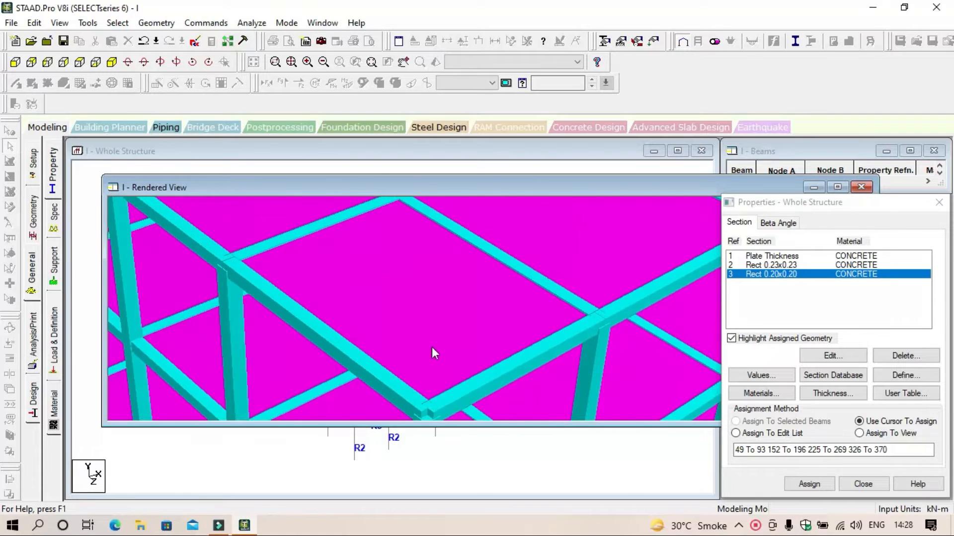
Step: Look over the assigned sections and slab plates across the whole rendered building, and close the rendered view
{"action": "scroll", "coordinate": [440, 360], "scroll_direction": "up", "scroll_amount": 6}
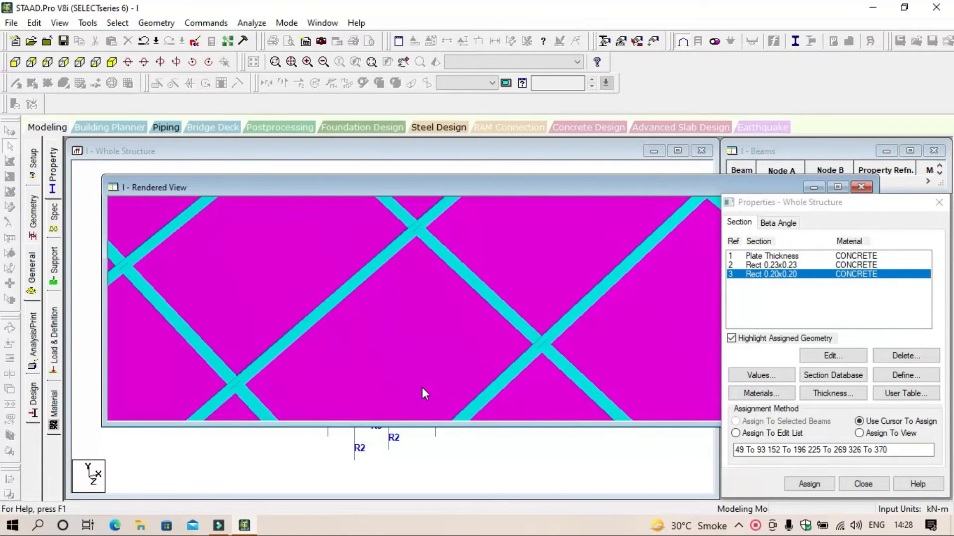
{"action": "scroll", "coordinate": [416, 324], "scroll_direction": "down", "scroll_amount": 8}
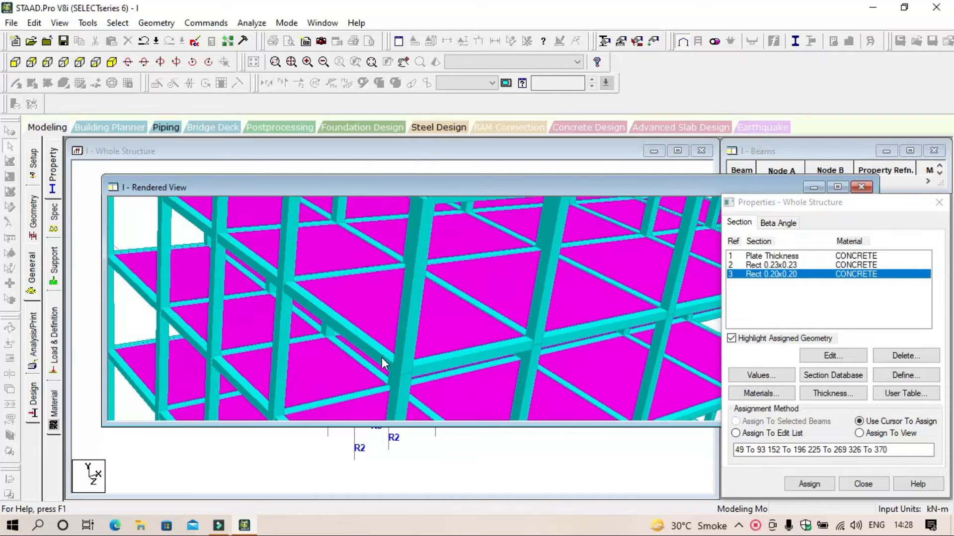
{"action": "scroll", "coordinate": [368, 354], "scroll_direction": "down", "scroll_amount": 8}
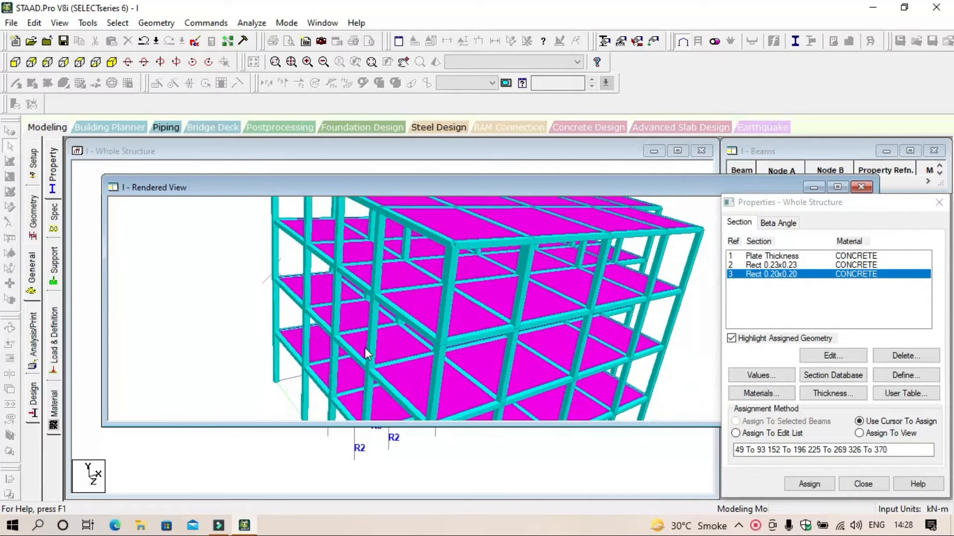
{"action": "scroll", "coordinate": [360, 354], "scroll_direction": "down", "scroll_amount": 5}
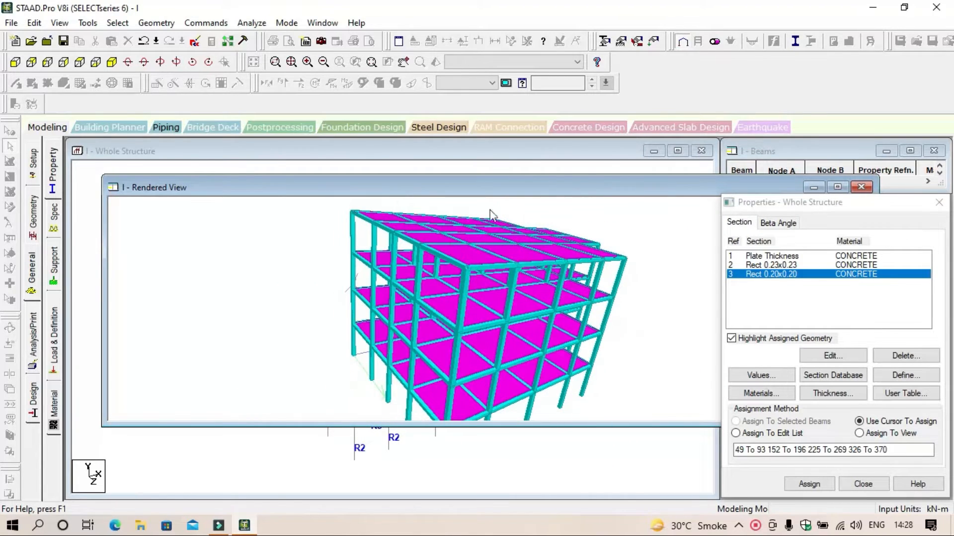
{"action": "left_click_drag", "start_coordinate": [639, 193], "coordinate": [410, 188]}
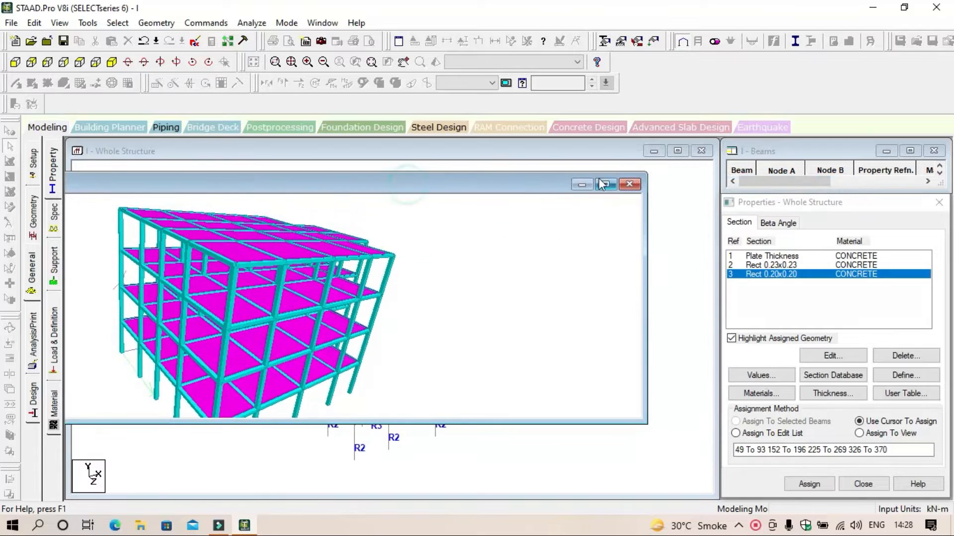
{"action": "left_click", "coordinate": [631, 188]}
{"action": "left_click_drag", "start_coordinate": [592, 240], "coordinate": [633, 298]}
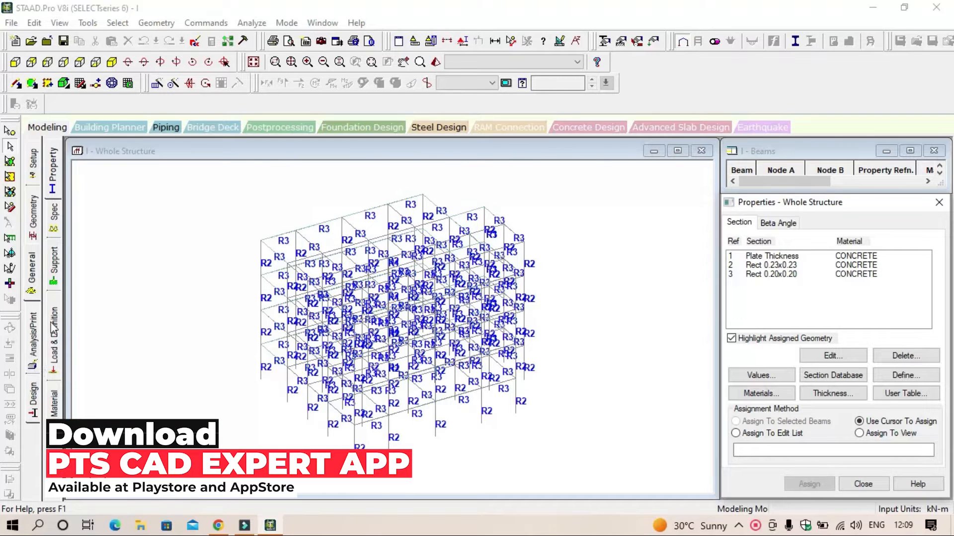
Step: Create a fixed support for the structure
{"action": "left_click", "coordinate": [54, 271]}
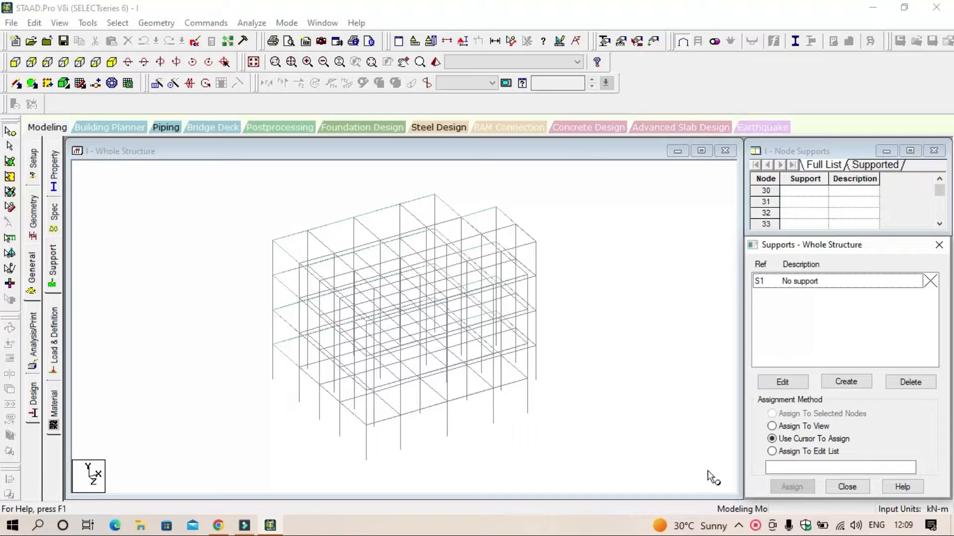
{"action": "left_click", "coordinate": [851, 380]}
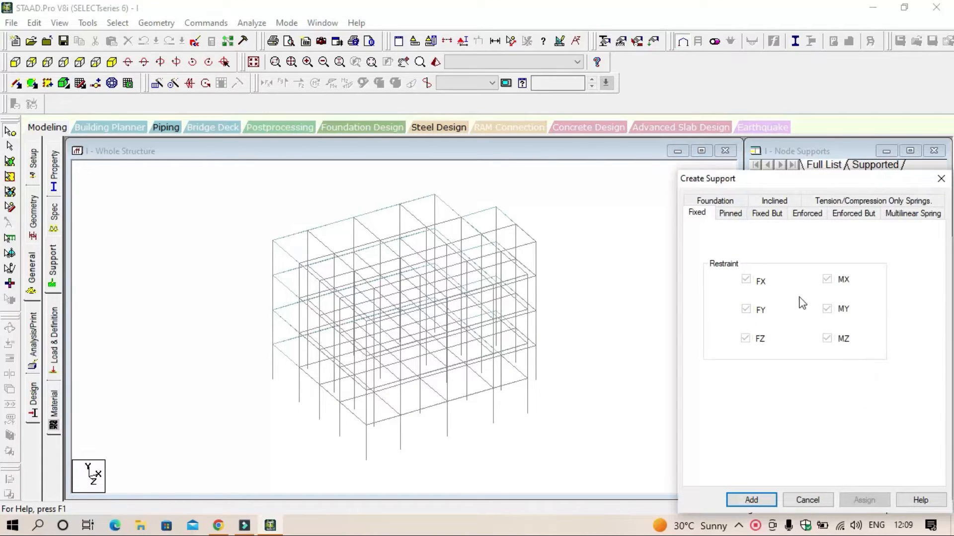
{"action": "left_click", "coordinate": [756, 500]}
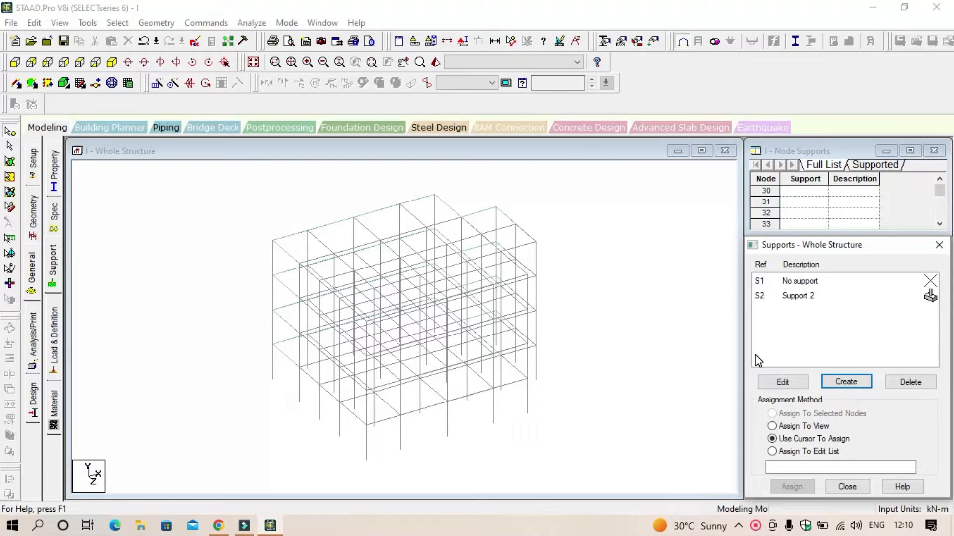
Step: View the building from +Z with the column bases in sight and make the fixed support S2 the active one for assignment
{"action": "left_click", "coordinate": [15, 62]}
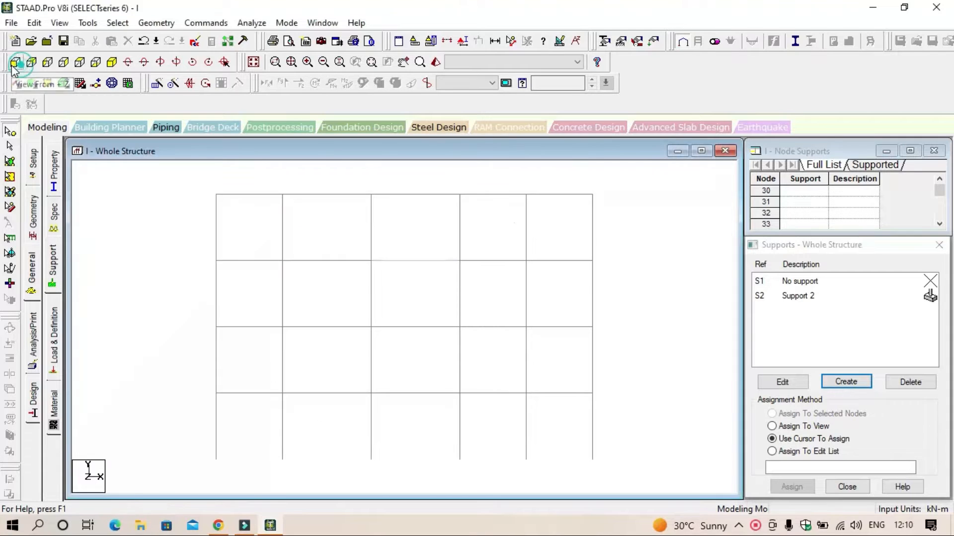
{"action": "left_click", "coordinate": [356, 281]}
{"action": "scroll", "coordinate": [408, 356], "scroll_direction": "down", "scroll_amount": 1}
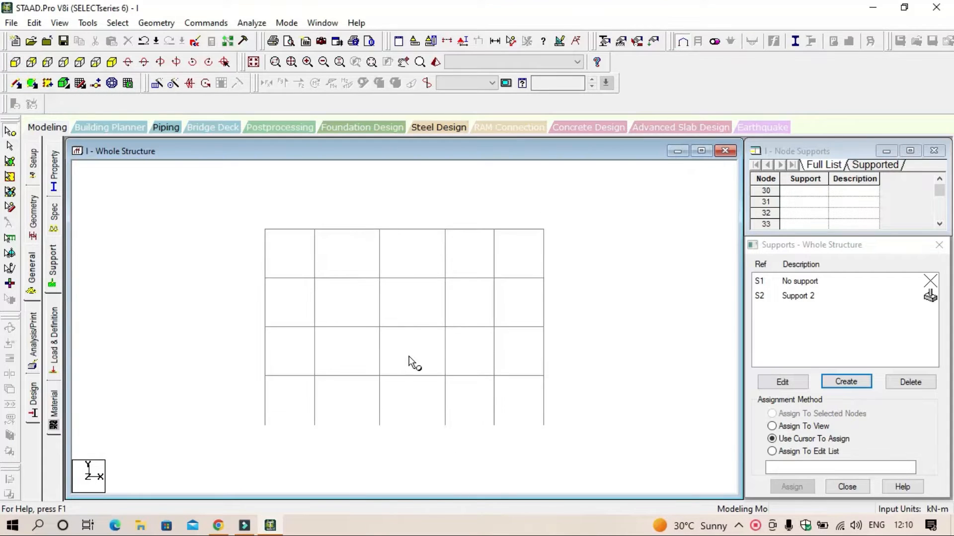
{"action": "middle_click_drag", "start_coordinate": [409, 356], "coordinate": [408, 321]}
{"action": "scroll", "coordinate": [408, 321], "scroll_direction": "up", "scroll_amount": 2}
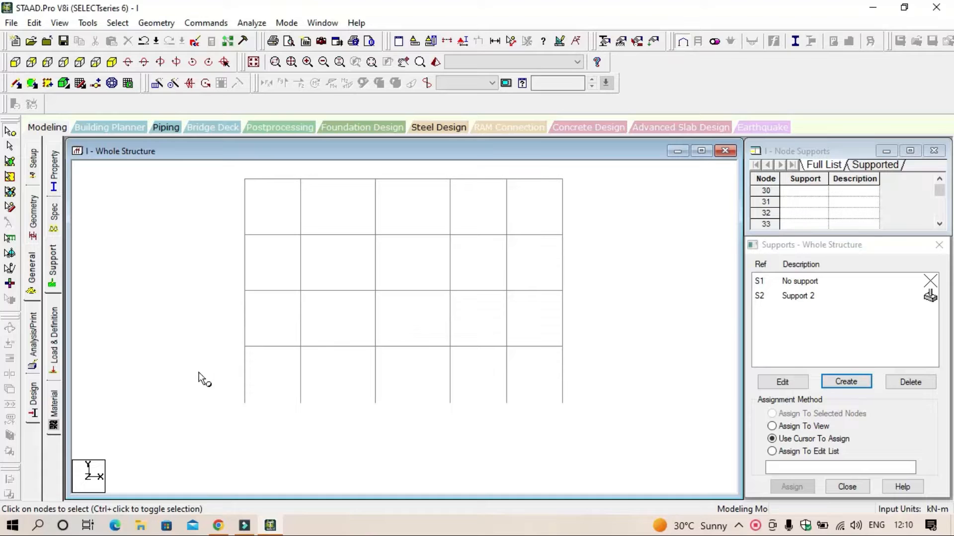
{"action": "left_click_drag", "start_coordinate": [219, 395], "coordinate": [573, 421]}
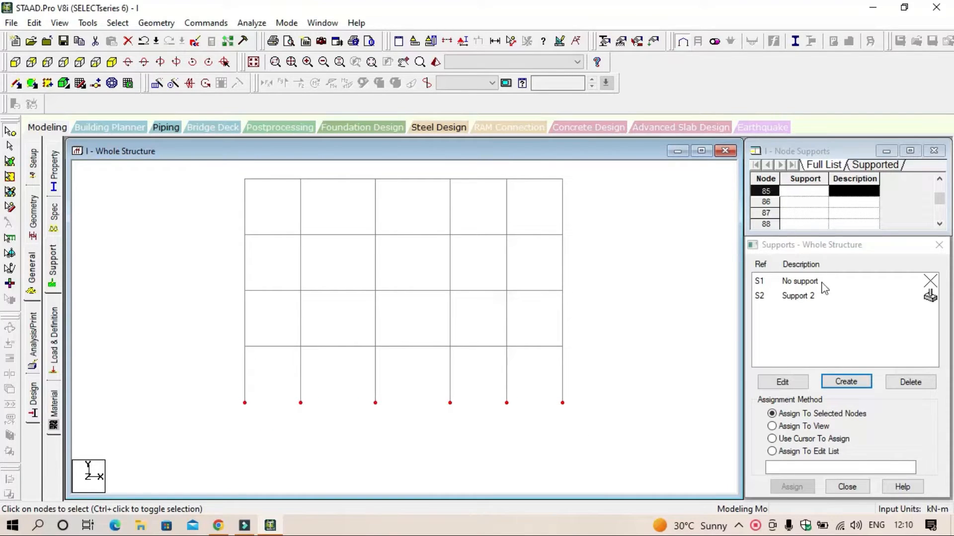
{"action": "left_click", "coordinate": [825, 300]}
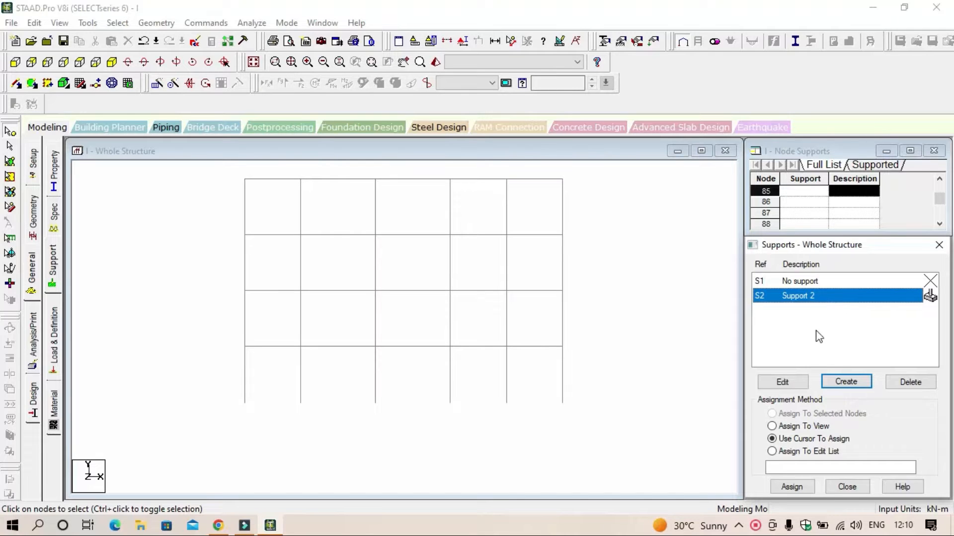
{"action": "left_click", "coordinate": [803, 490]}
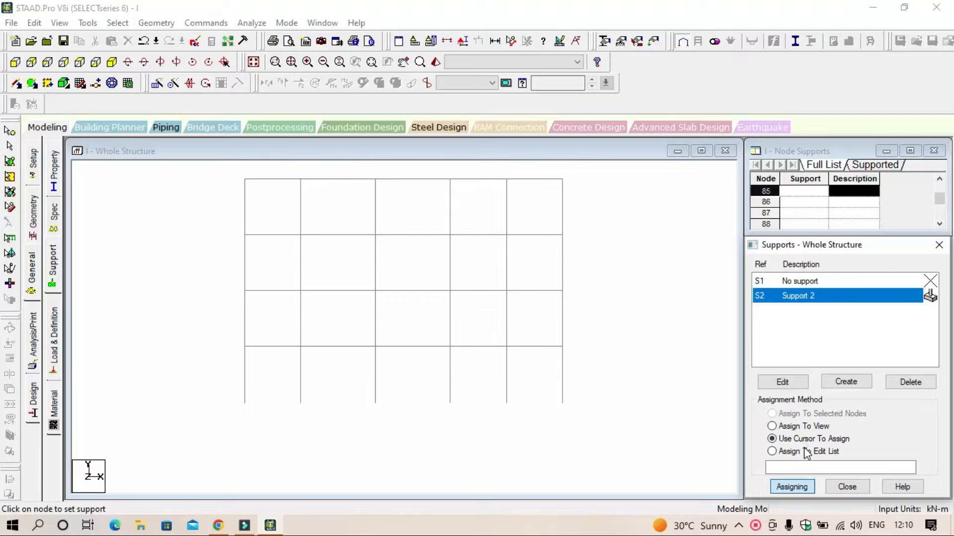
{"action": "left_click", "coordinate": [793, 298]}
Step: Assign the fixed support S2 to all nodes at the column bases, clear the selection and return to the isometric view
{"action": "left_click", "coordinate": [9, 131]}
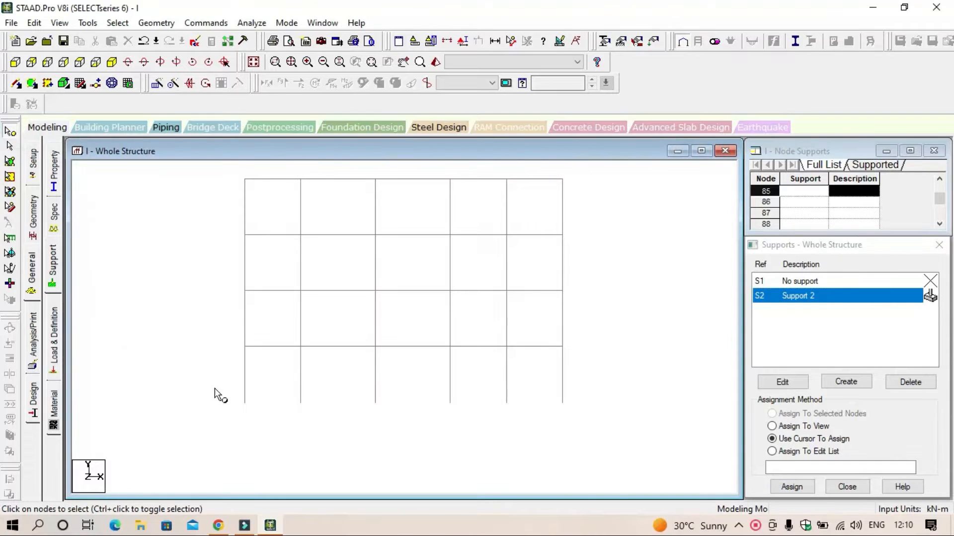
{"action": "left_click_drag", "start_coordinate": [215, 388], "coordinate": [603, 434]}
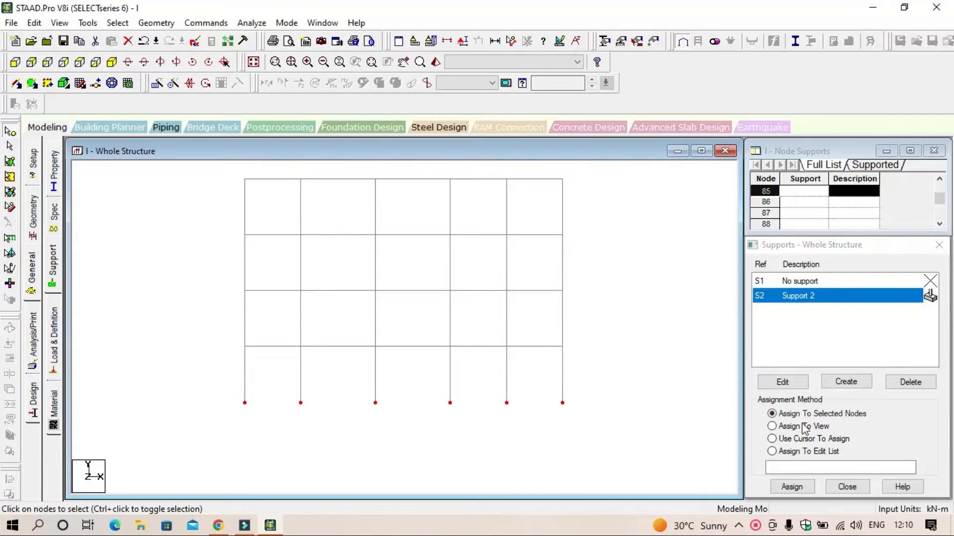
{"action": "left_click", "coordinate": [792, 487]}
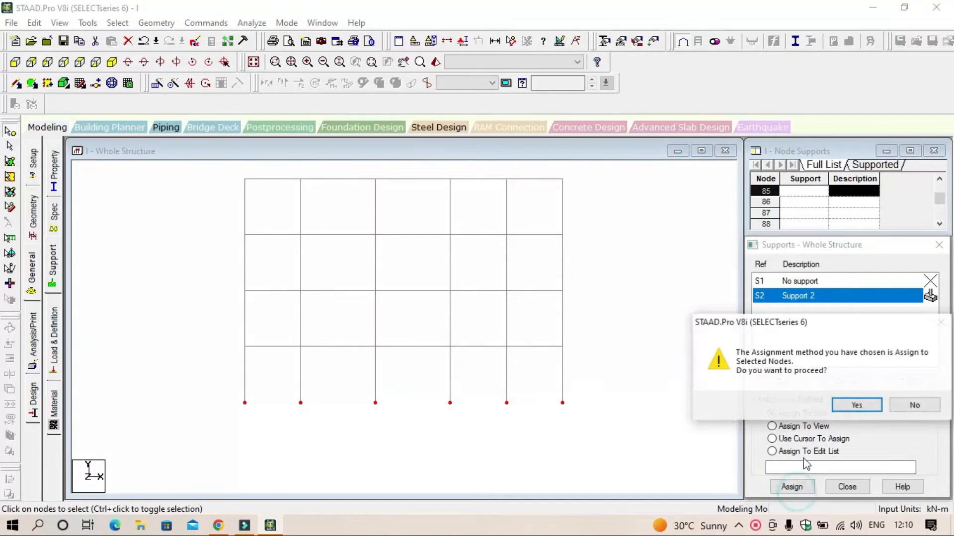
{"action": "left_click", "coordinate": [850, 405]}
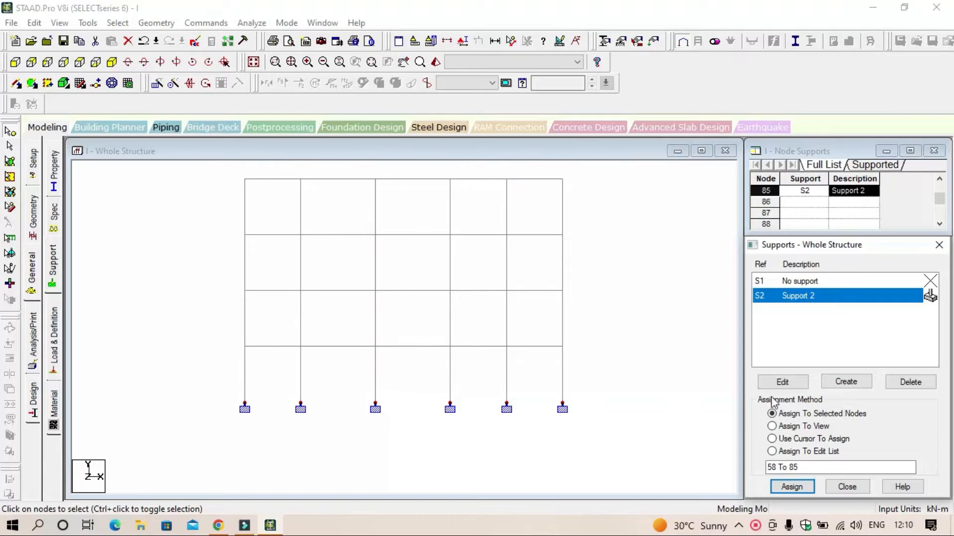
{"action": "left_click", "coordinate": [682, 396]}
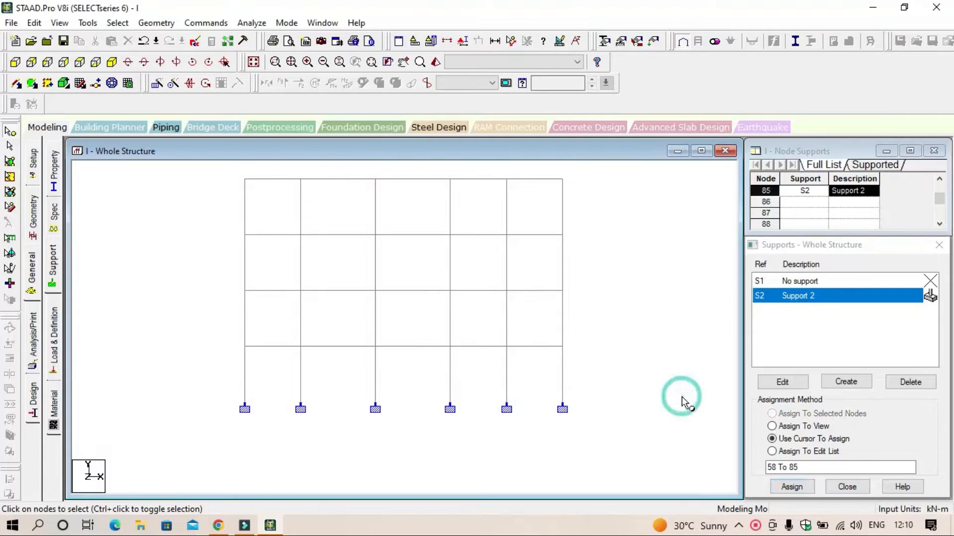
{"action": "left_click", "coordinate": [112, 62]}
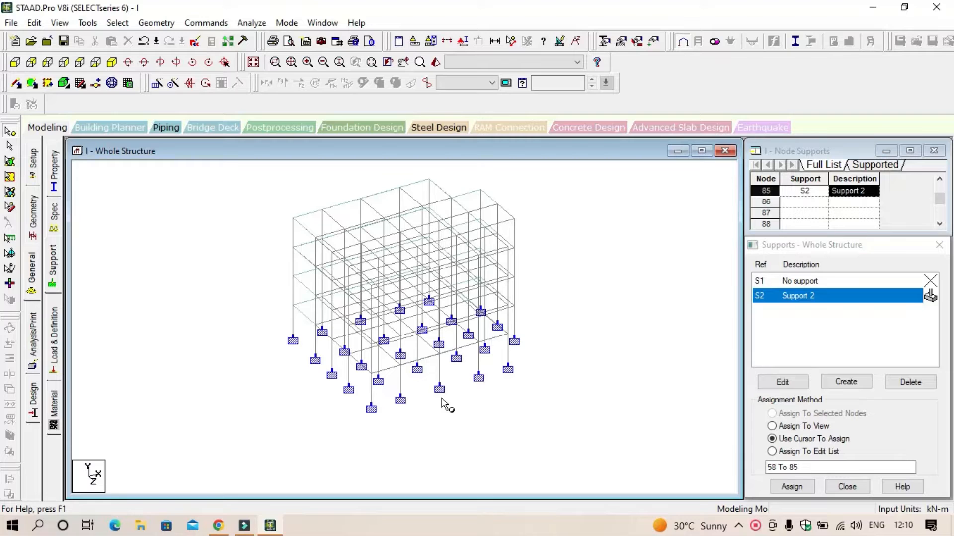
Step: Highlight the members assigned to Rect 0.23x0.23 and to Rect 0.20x0.20 to check the section assignments
{"action": "left_click", "coordinate": [54, 183]}
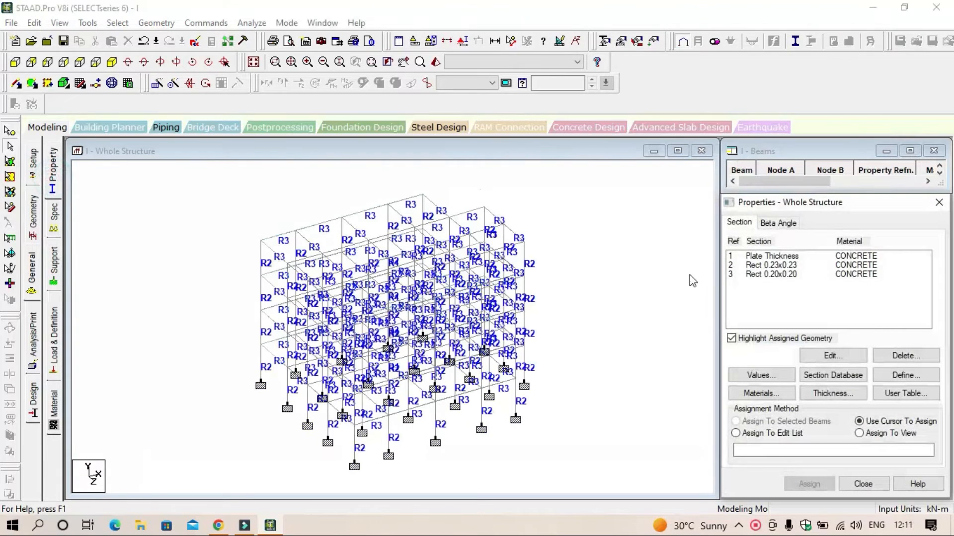
{"action": "left_click", "coordinate": [789, 267]}
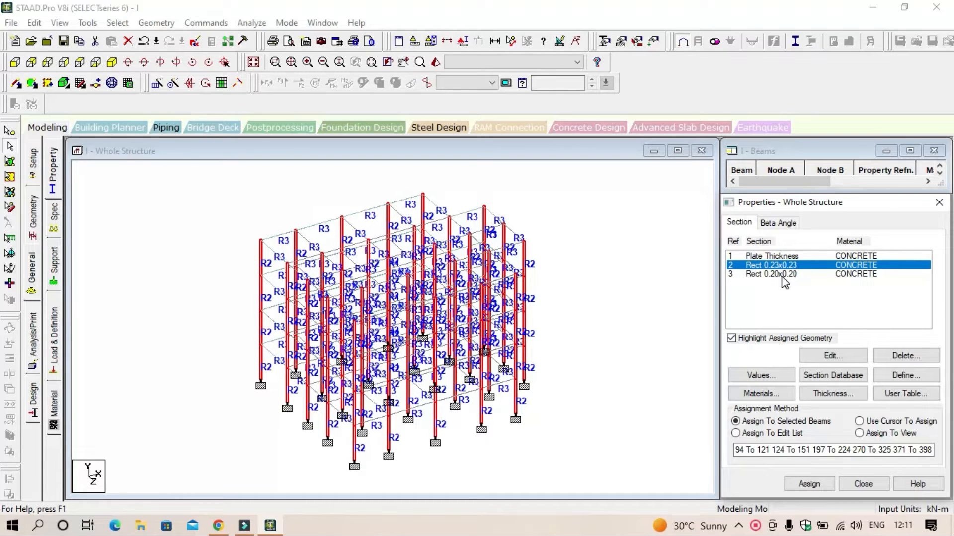
{"action": "left_click", "coordinate": [783, 277]}
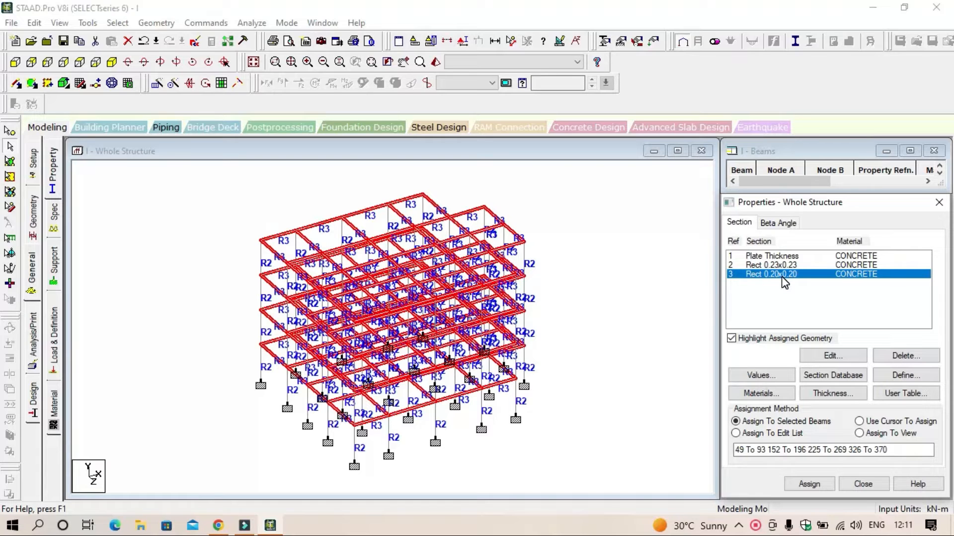
Step: Check the whole structure for entities with a missing property and dismiss the result
{"action": "left_click", "coordinate": [156, 23]}
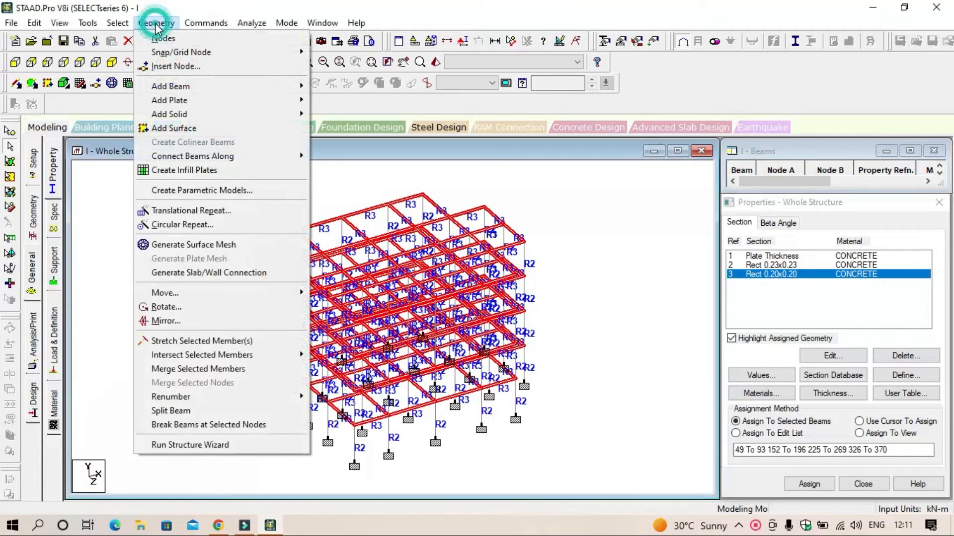
{"action": "mouse_move", "coordinate": [128, 27]}
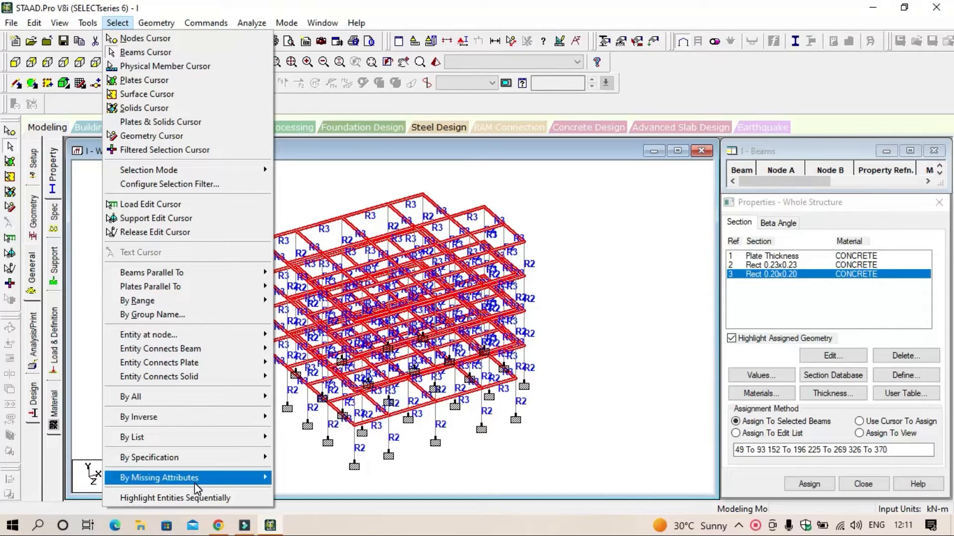
{"action": "mouse_move", "coordinate": [199, 479]}
{"action": "left_click", "coordinate": [317, 421]}
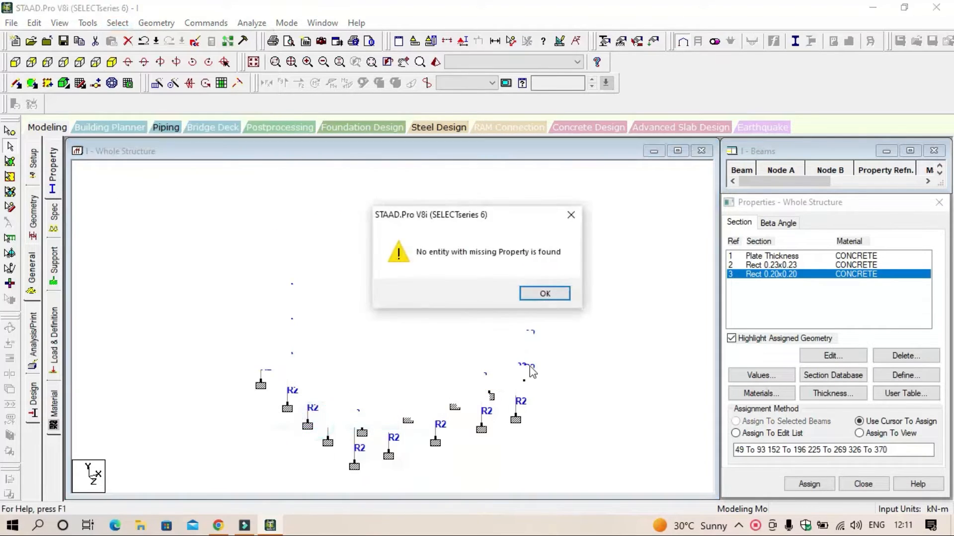
{"action": "left_click", "coordinate": [552, 297]}
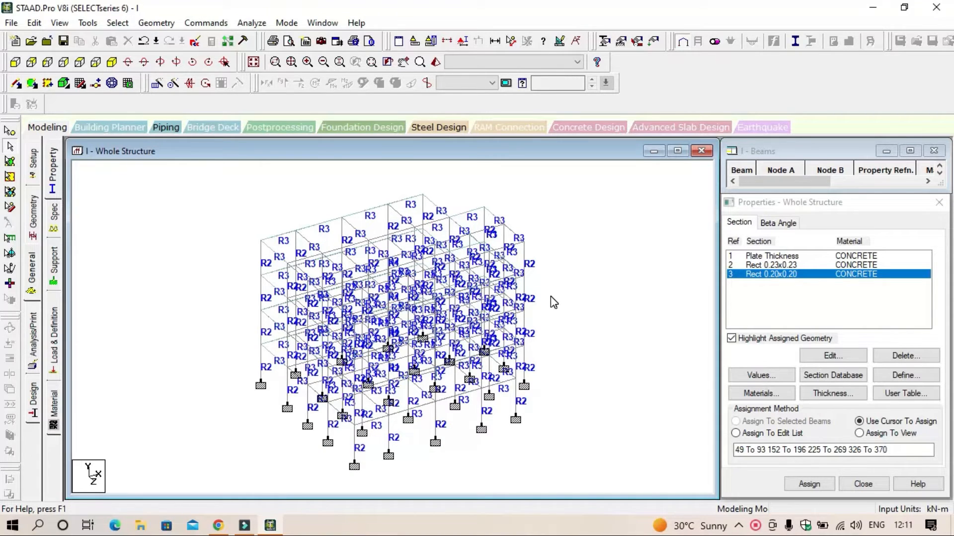
{"action": "left_click", "coordinate": [469, 295]}
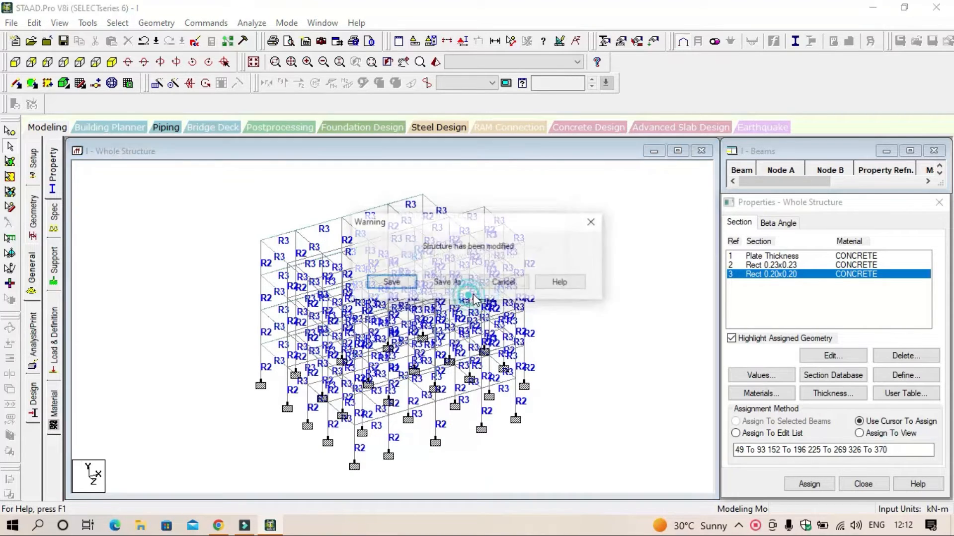
{"action": "left_click", "coordinate": [398, 282]}
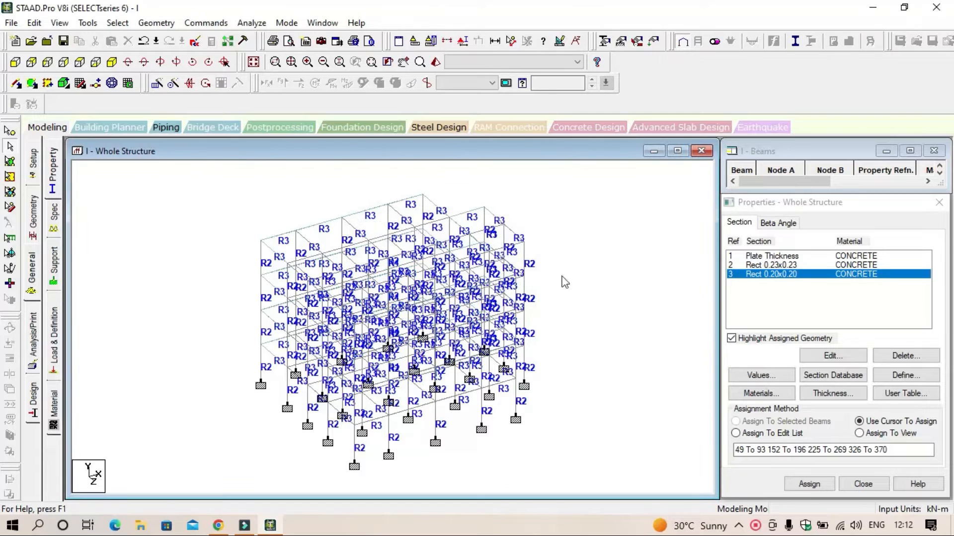
Step: Start a new seismic load definition and set its code type to Indian: IS 1893 - 2002/2005
{"action": "left_click", "coordinate": [56, 351]}
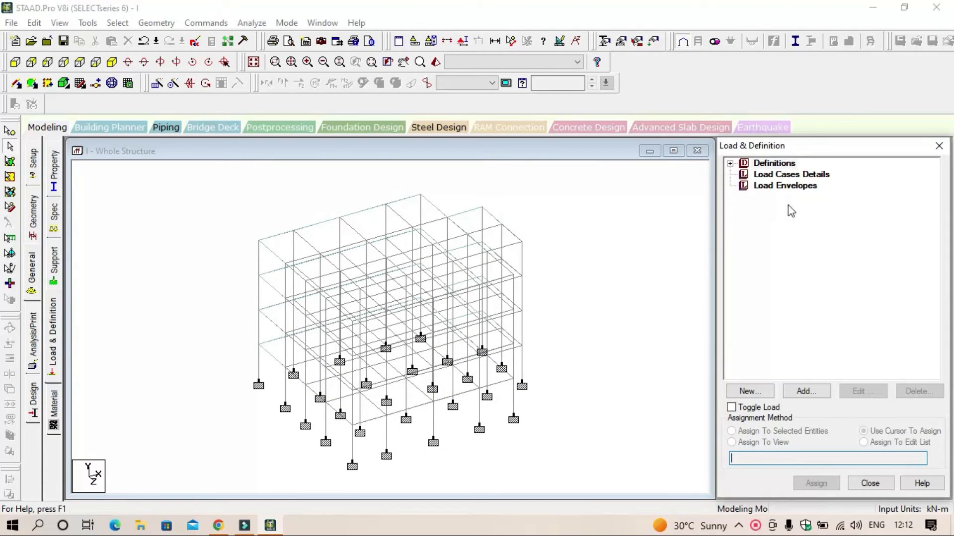
{"action": "left_click", "coordinate": [731, 164]}
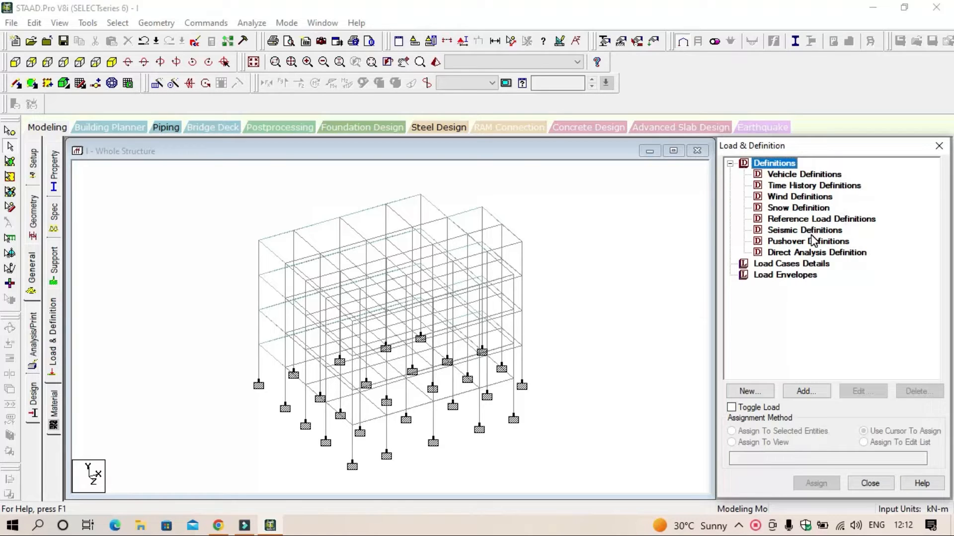
{"action": "left_click", "coordinate": [838, 144]}
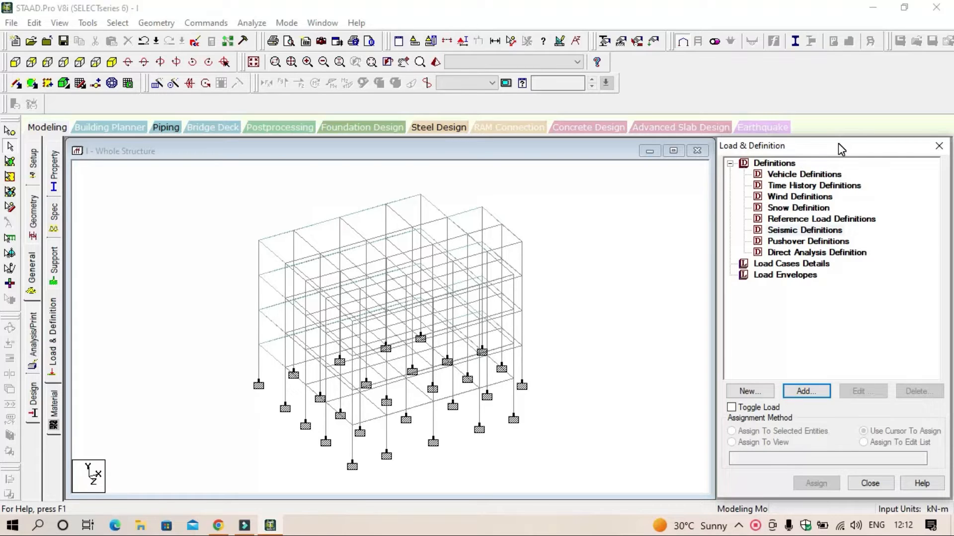
{"action": "left_click", "coordinate": [797, 231]}
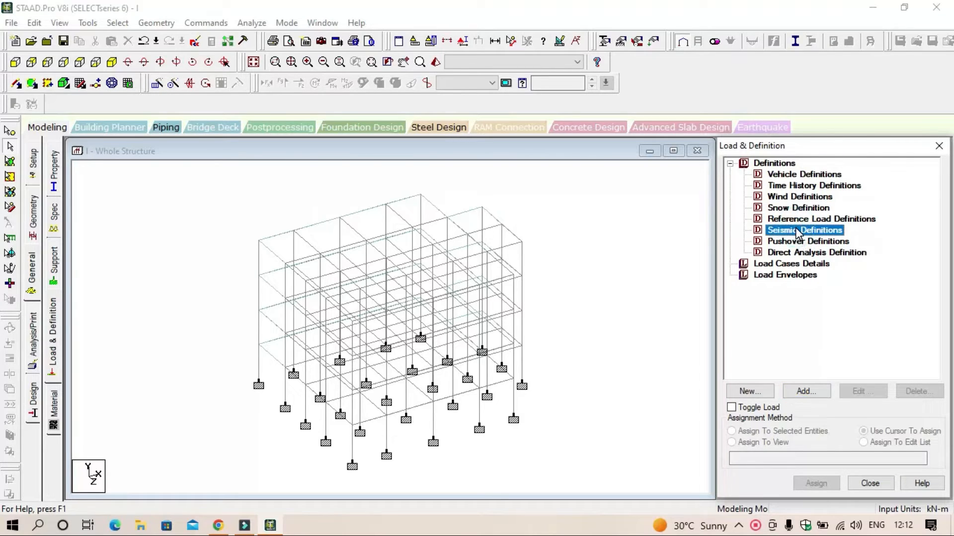
{"action": "left_click", "coordinate": [805, 391]}
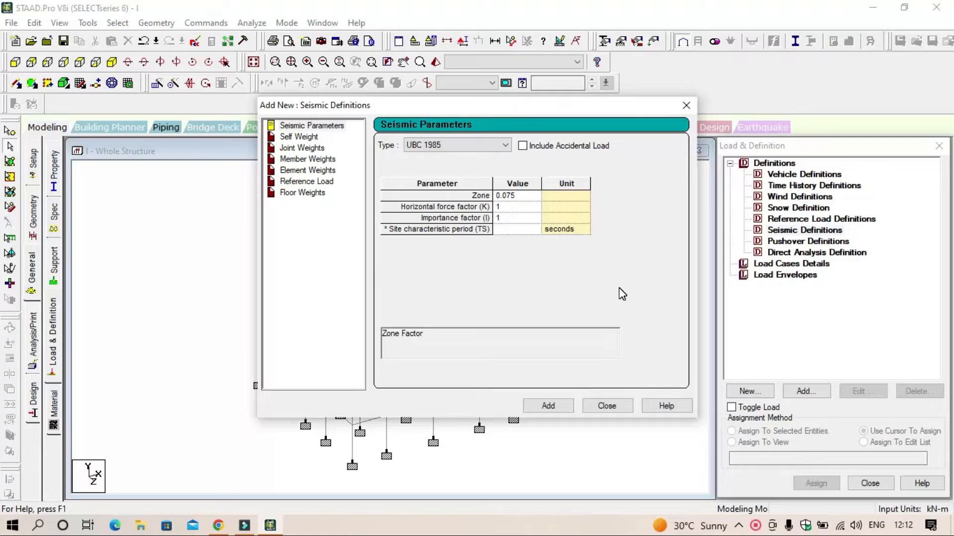
{"action": "left_click", "coordinate": [504, 145]}
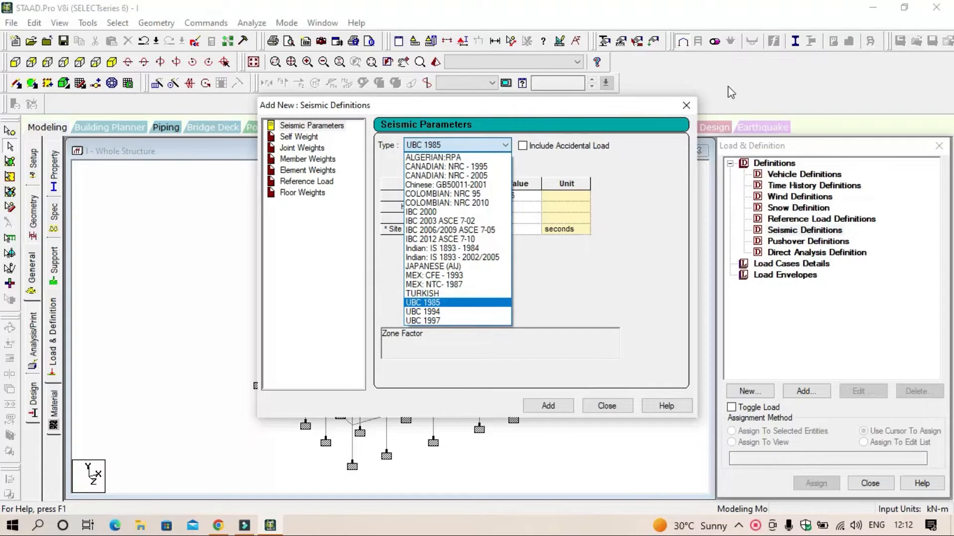
{"action": "left_click", "coordinate": [481, 258]}
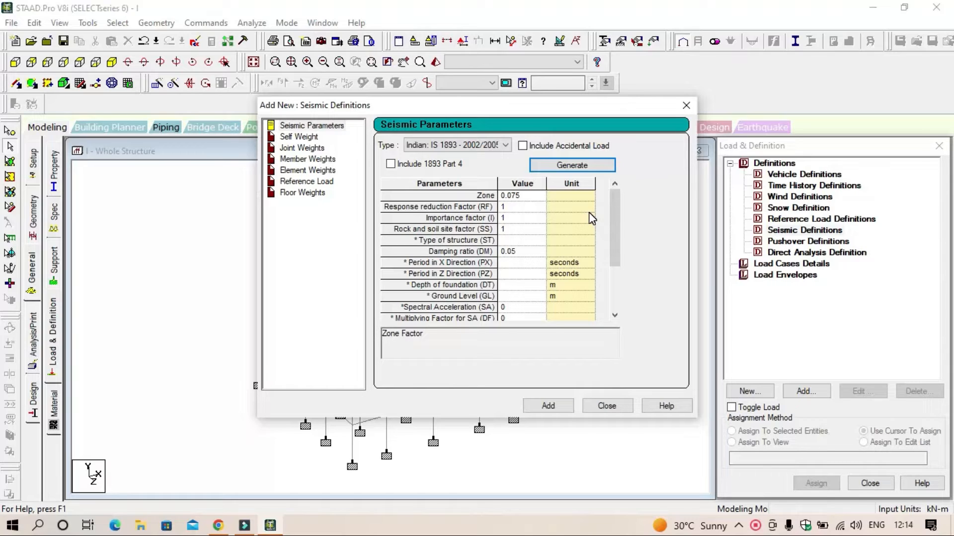
Step: Close the seismic definition without adding it, and add wind definition type 1 with the comment WIND 1
{"action": "left_click", "coordinate": [609, 405]}
{"action": "left_click", "coordinate": [817, 197]}
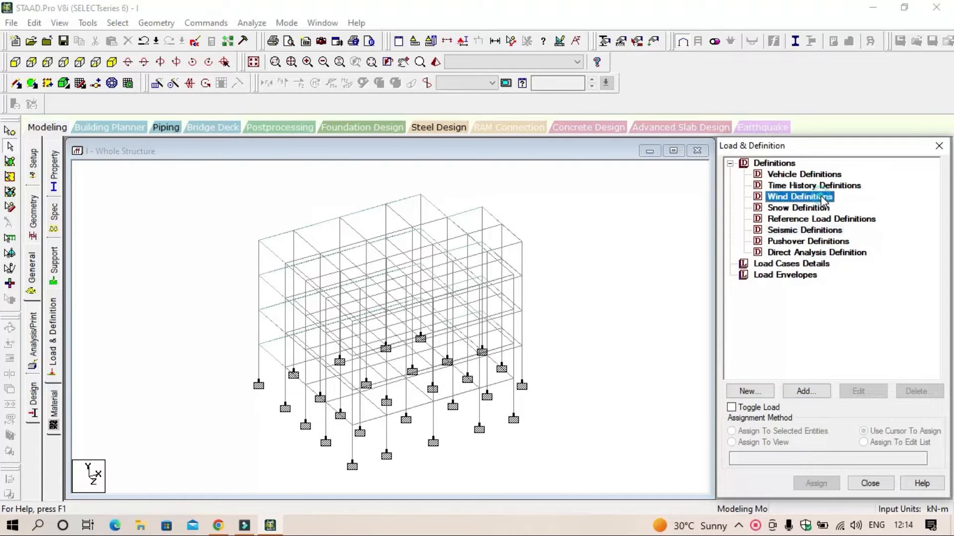
{"action": "left_click", "coordinate": [805, 393]}
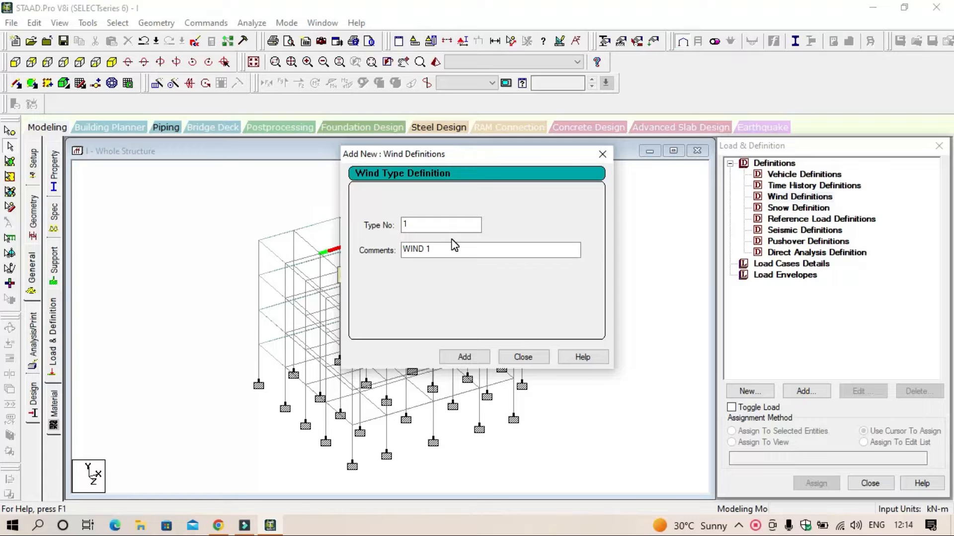
{"action": "left_click", "coordinate": [466, 359]}
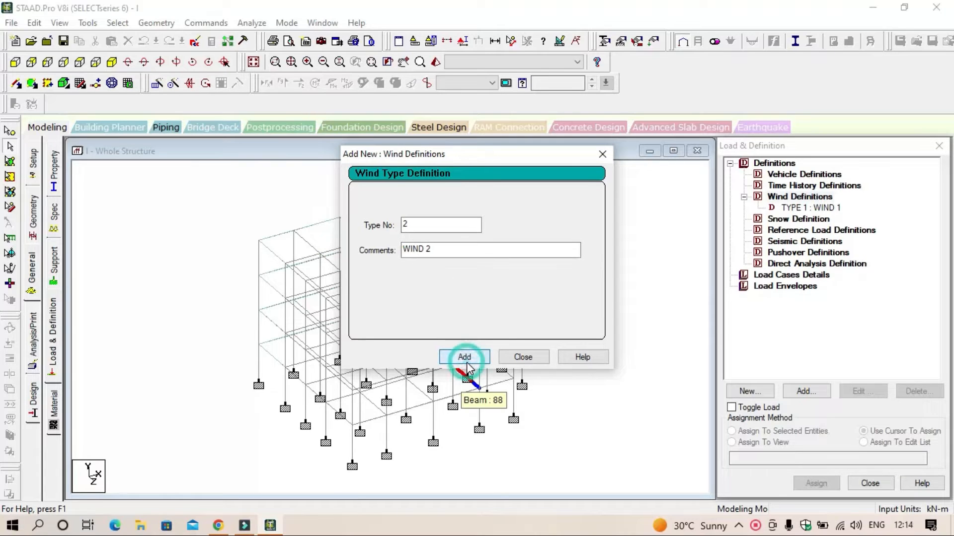
{"action": "left_click", "coordinate": [524, 357]}
Step: Start a custom intensity table for WIND 1 with 1.2 kN/m² at a height of 12 m in its first row
{"action": "left_click", "coordinate": [821, 209]}
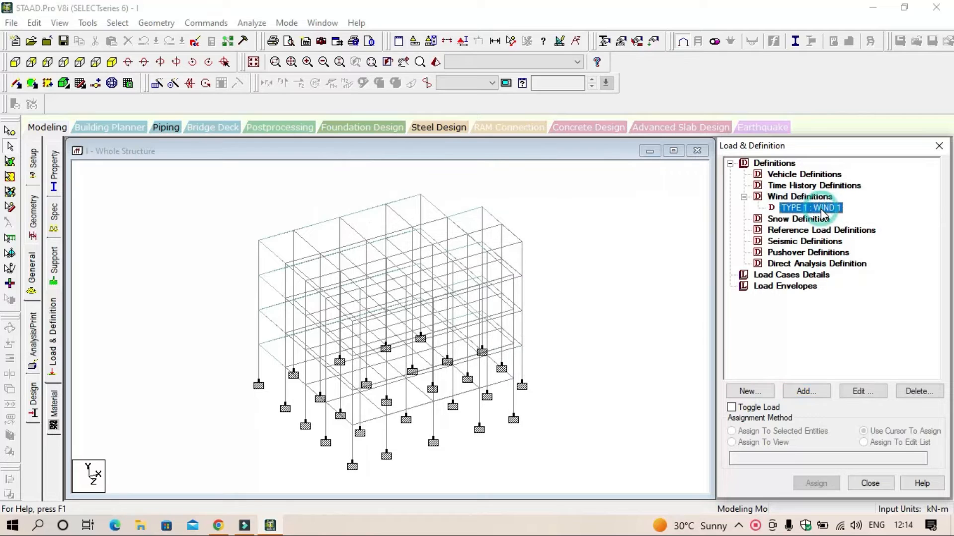
{"action": "left_click", "coordinate": [815, 393]}
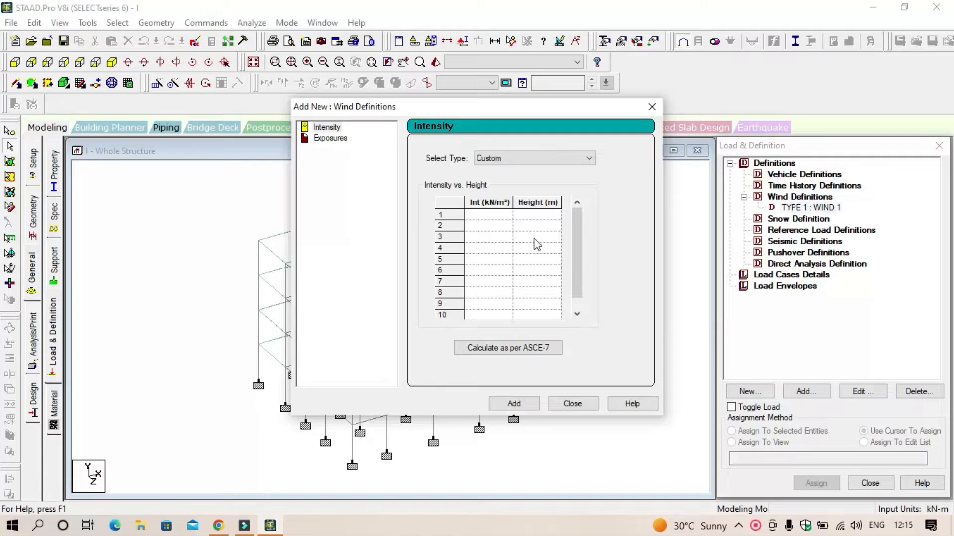
{"action": "left_click", "coordinate": [538, 216]}
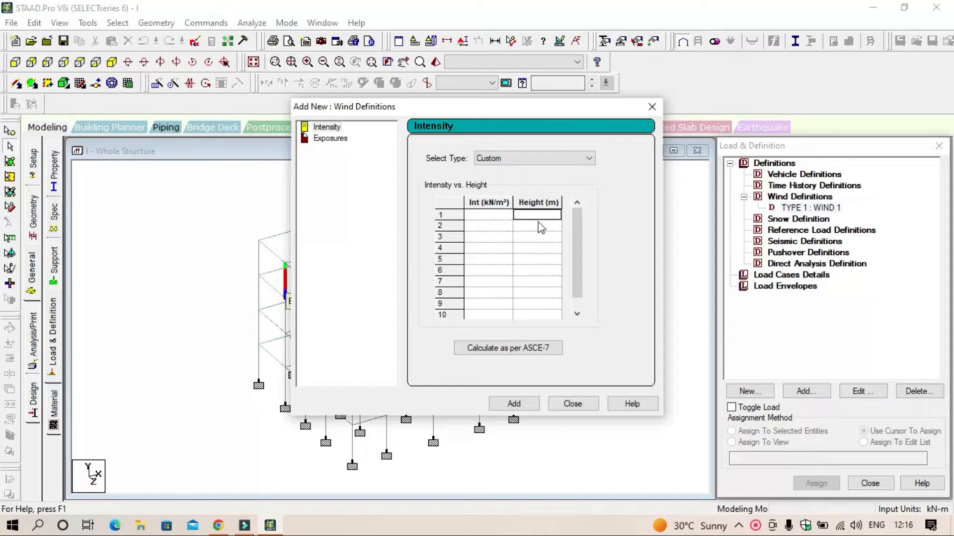
{"action": "type", "text": "2"}
{"action": "left_click", "coordinate": [501, 218]}
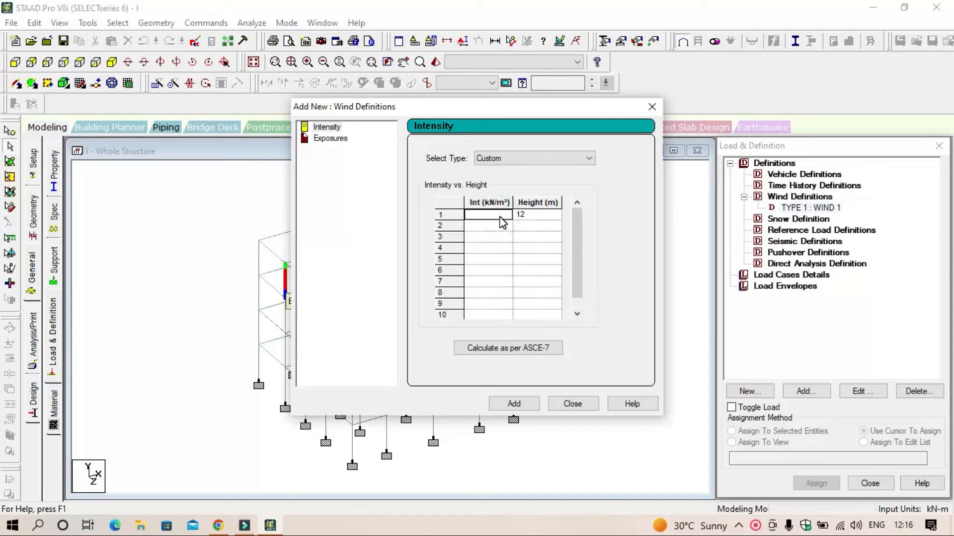
{"action": "type", "text": "1.2"}
Step: Enter wind intensities of 0.9 kN/m² at 10 m and 0.8 kN/m² at 9 m, and add the intensity table to WIND 1
{"action": "left_click", "coordinate": [532, 226]}
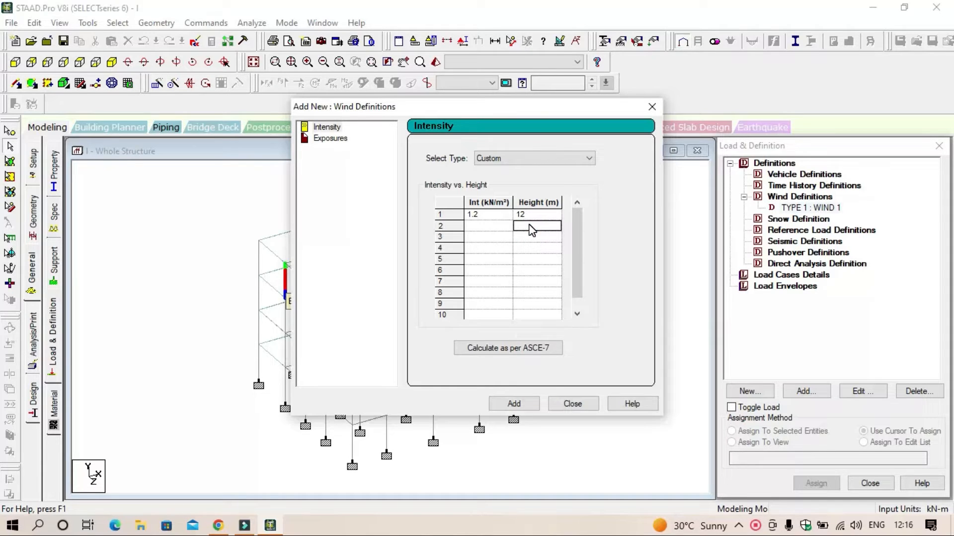
{"action": "type", "text": "10"}
{"action": "left_click", "coordinate": [499, 228]}
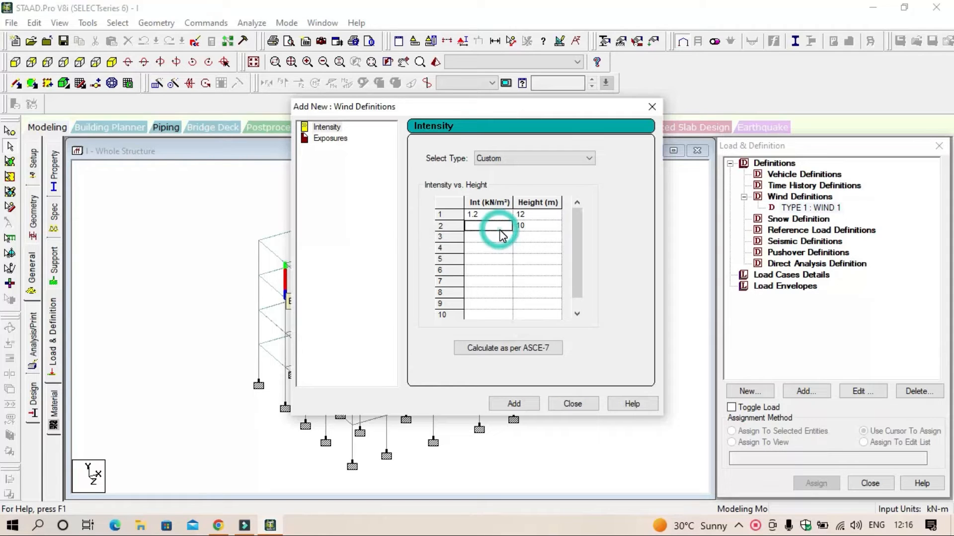
{"action": "type", "text": "0.9"}
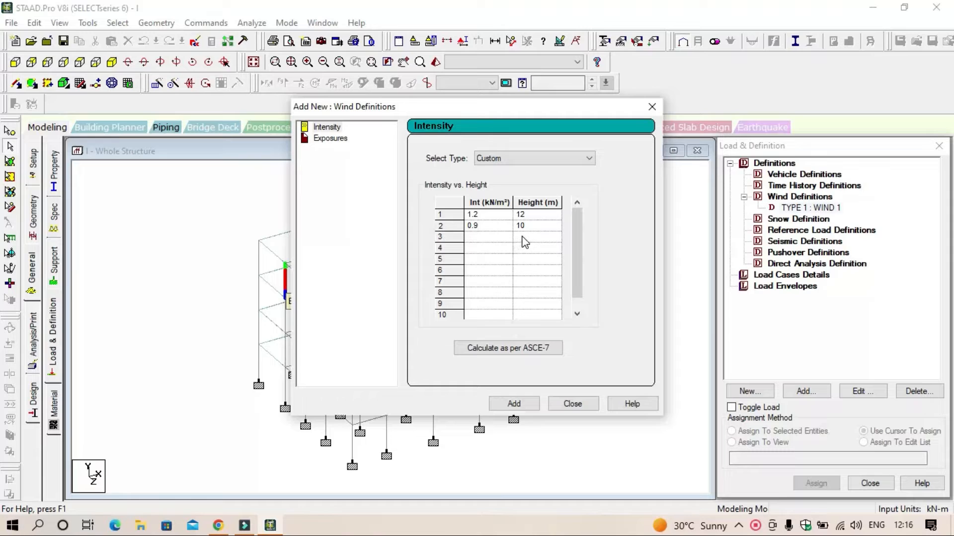
{"action": "left_click", "coordinate": [523, 238]}
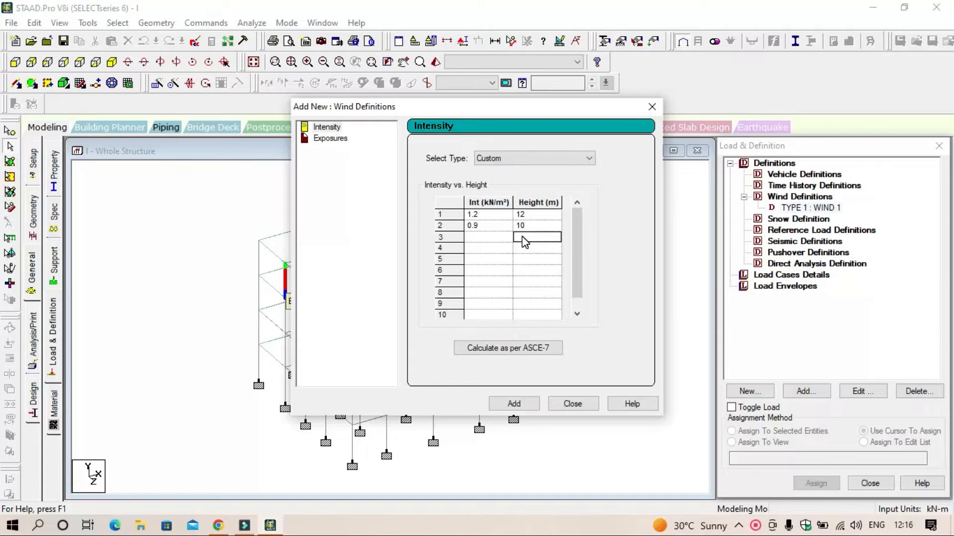
{"action": "type", "text": "9"}
{"action": "left_click", "coordinate": [489, 238]}
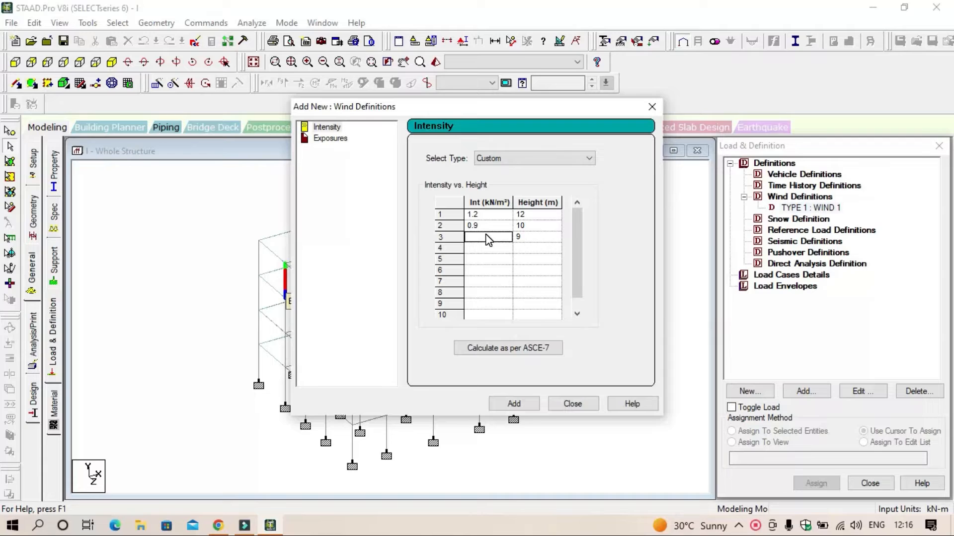
{"action": "type", "text": "0.8"}
{"action": "left_click", "coordinate": [527, 405]}
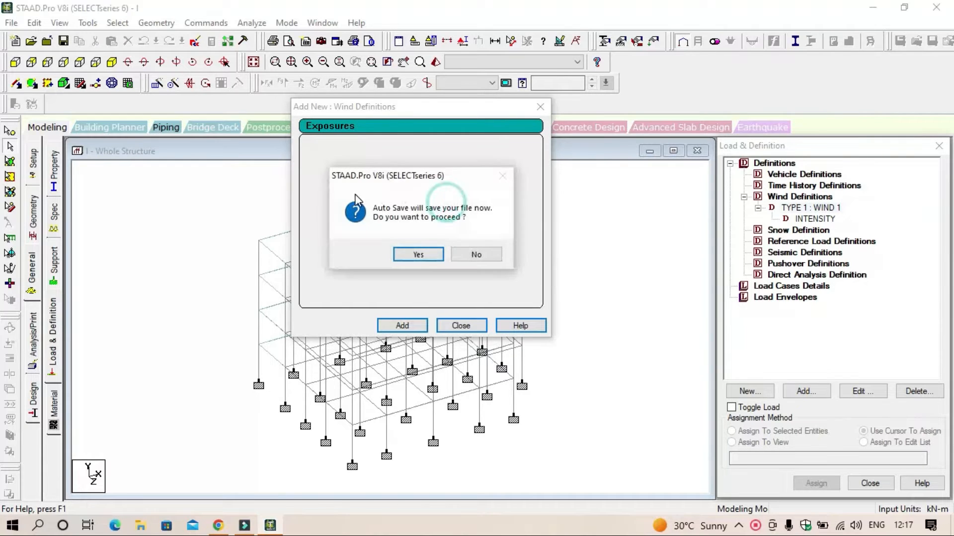
Step: Accept the auto save and add an exposure with factor 1 to WIND 1
{"action": "left_click", "coordinate": [419, 254]}
{"action": "left_click", "coordinate": [391, 282]}
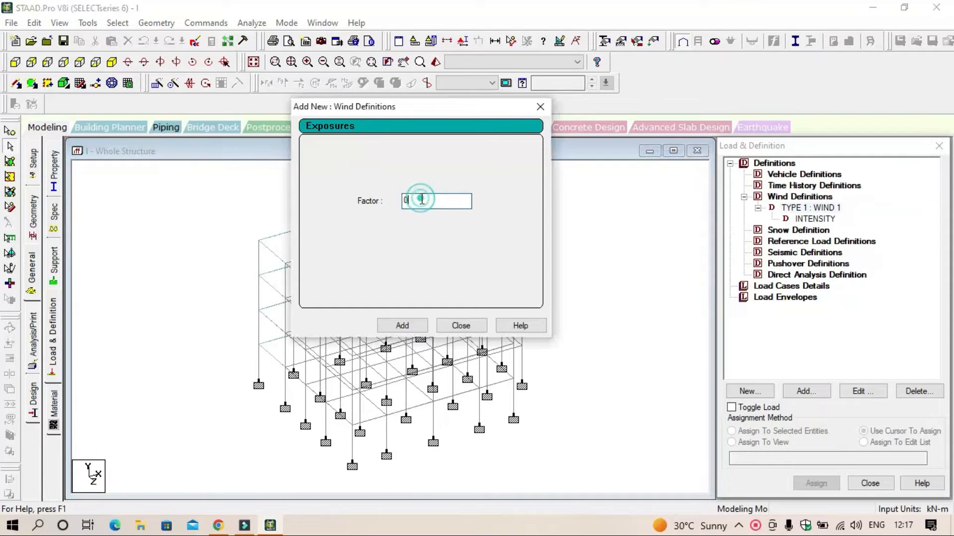
{"action": "type", "text": "1"}
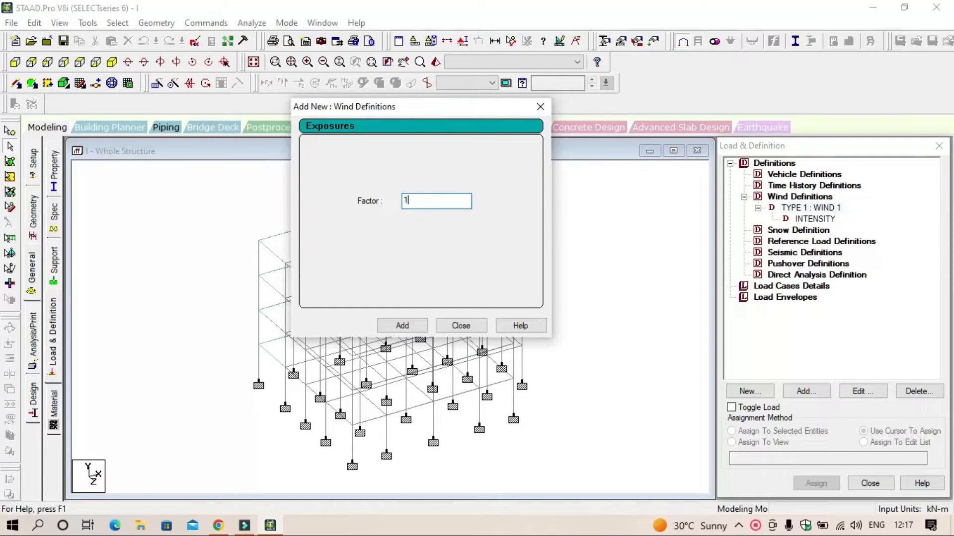
{"action": "left_click", "coordinate": [406, 326]}
{"action": "left_click", "coordinate": [460, 326]}
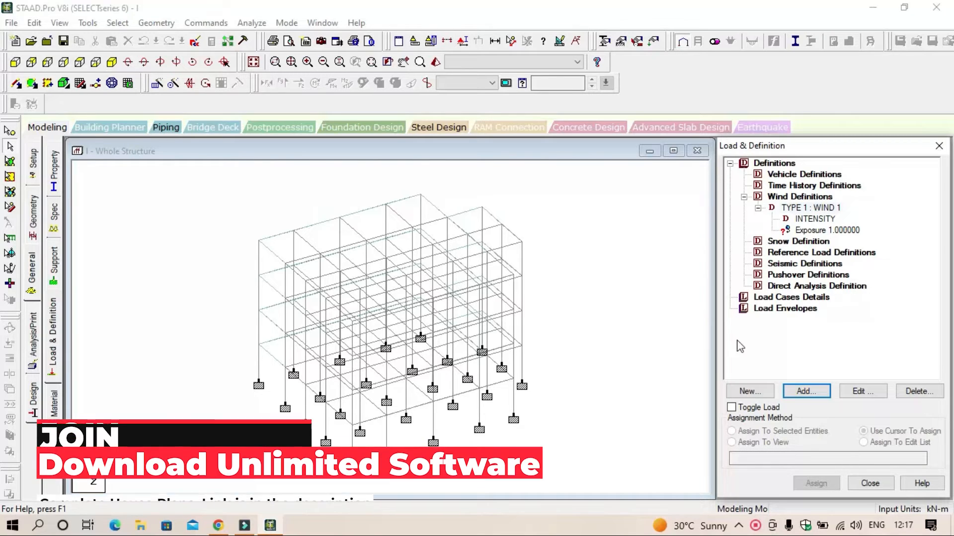
Step: Assign the WIND 1 exposure to the whole structure in view and confirm the assignment
{"action": "left_click", "coordinate": [842, 231]}
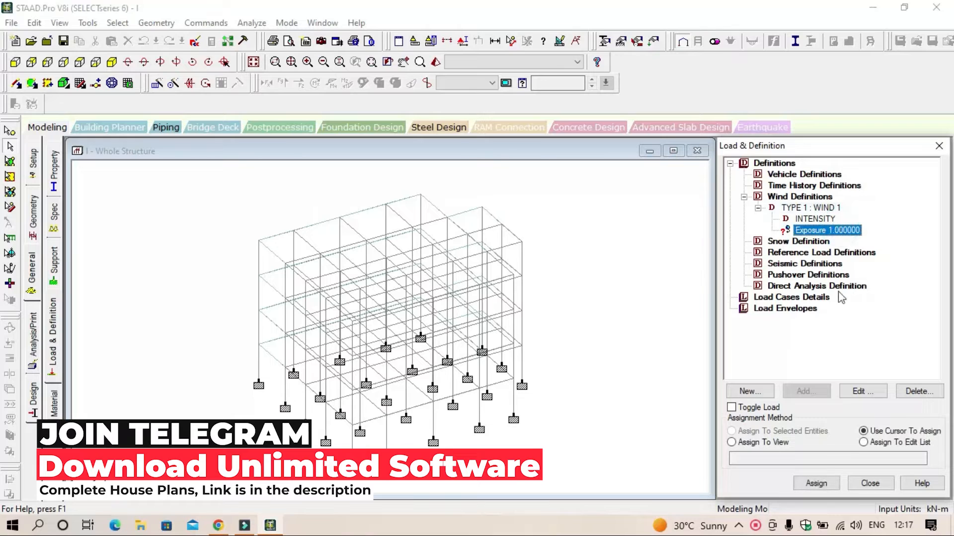
{"action": "left_click", "coordinate": [783, 444]}
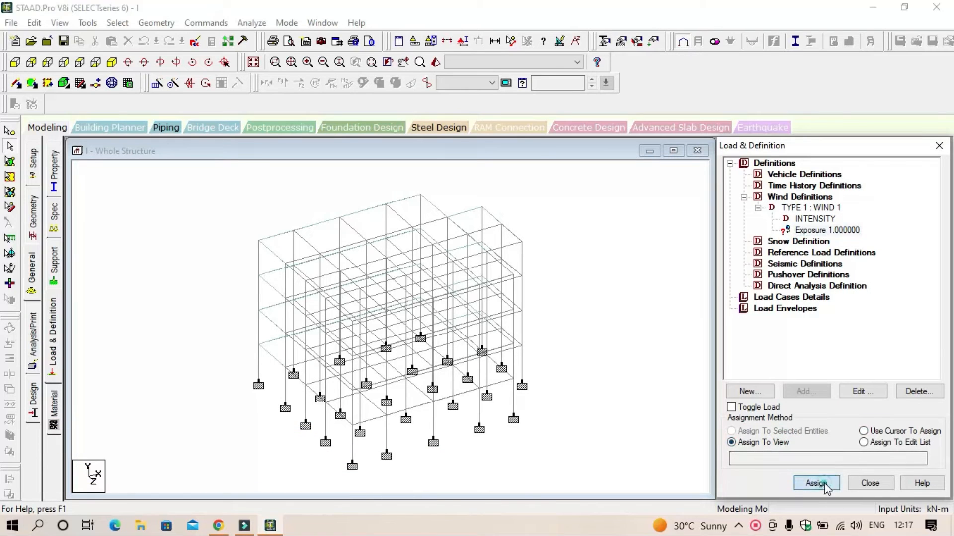
{"action": "left_click", "coordinate": [816, 484]}
{"action": "left_click", "coordinate": [857, 354]}
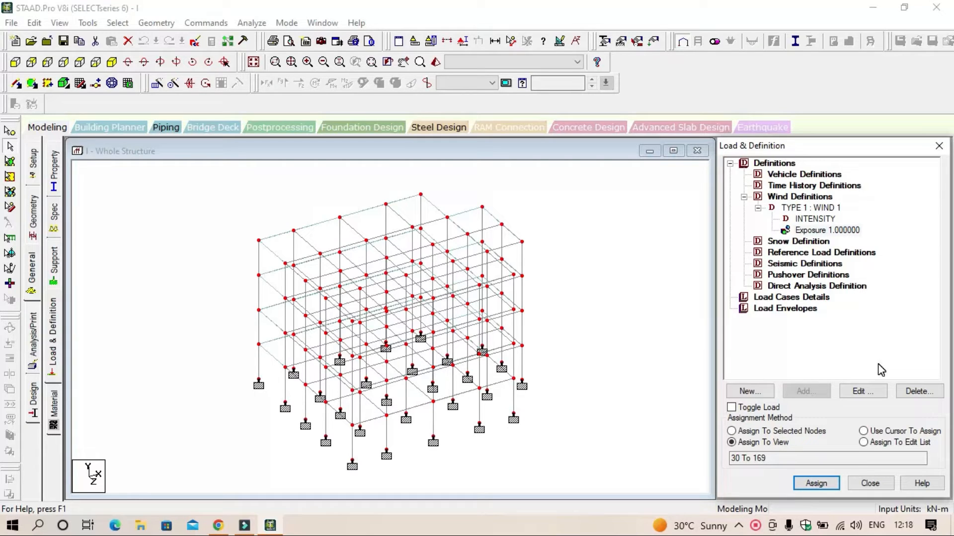
Step: Add primary load case 1 with loading type Wind and the title WX
{"action": "left_click", "coordinate": [794, 299]}
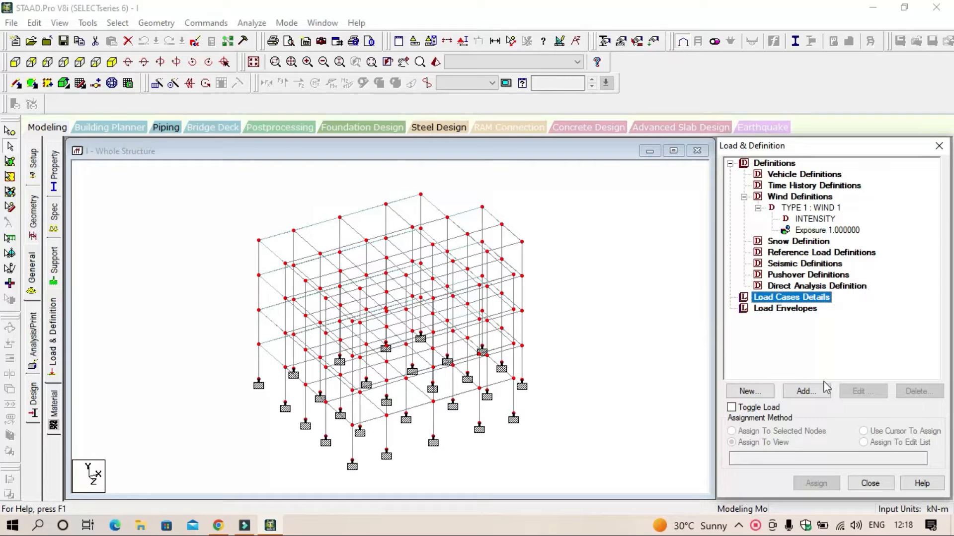
{"action": "left_click", "coordinate": [822, 391]}
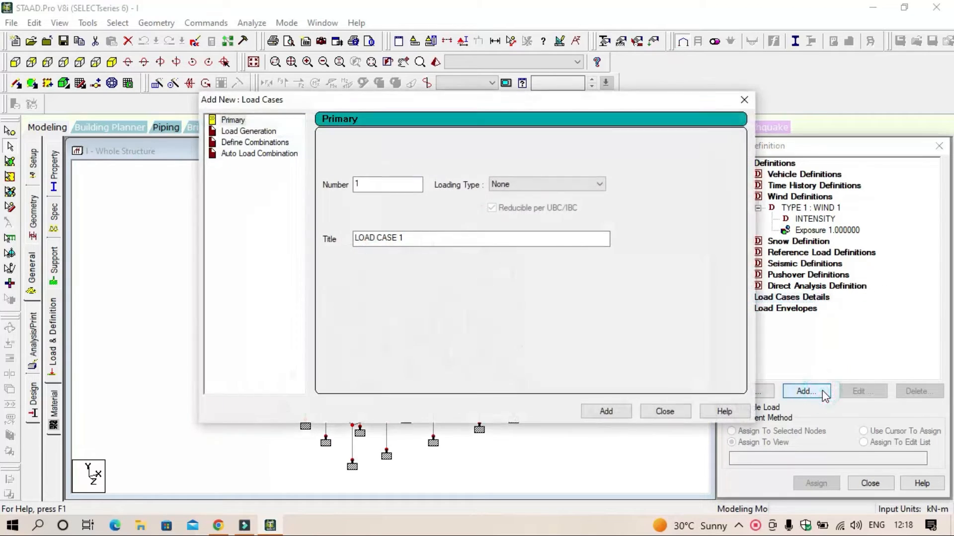
{"action": "left_click", "coordinate": [541, 183]}
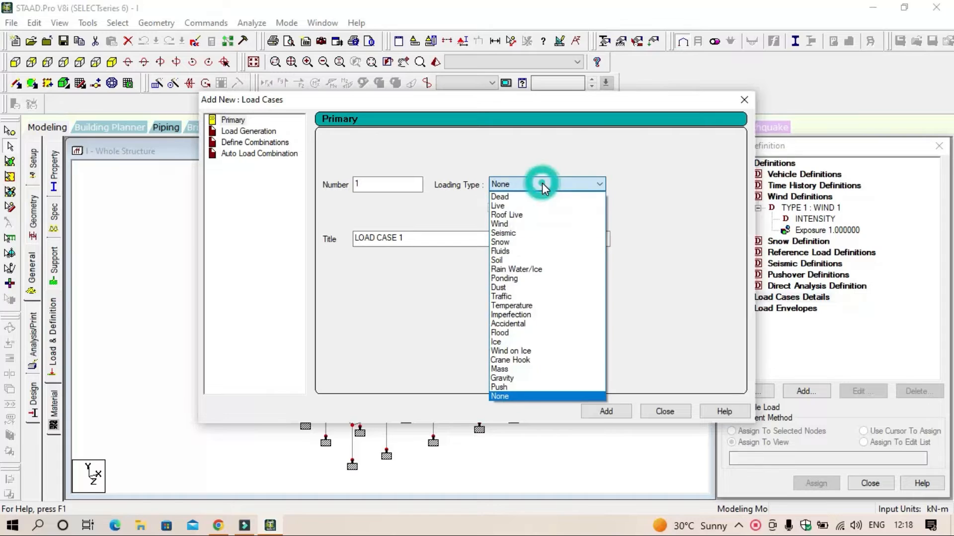
{"action": "left_click", "coordinate": [526, 223]}
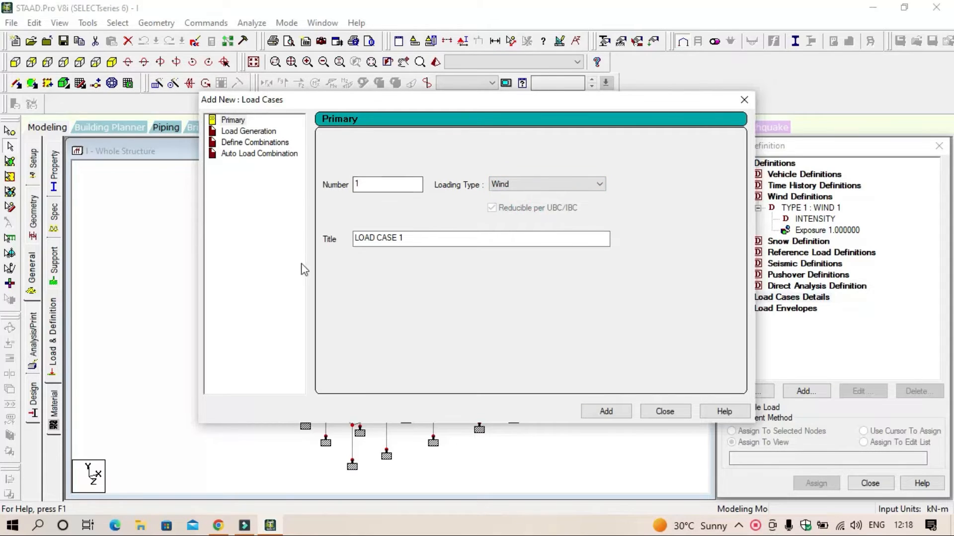
{"action": "left_click", "coordinate": [409, 237]}
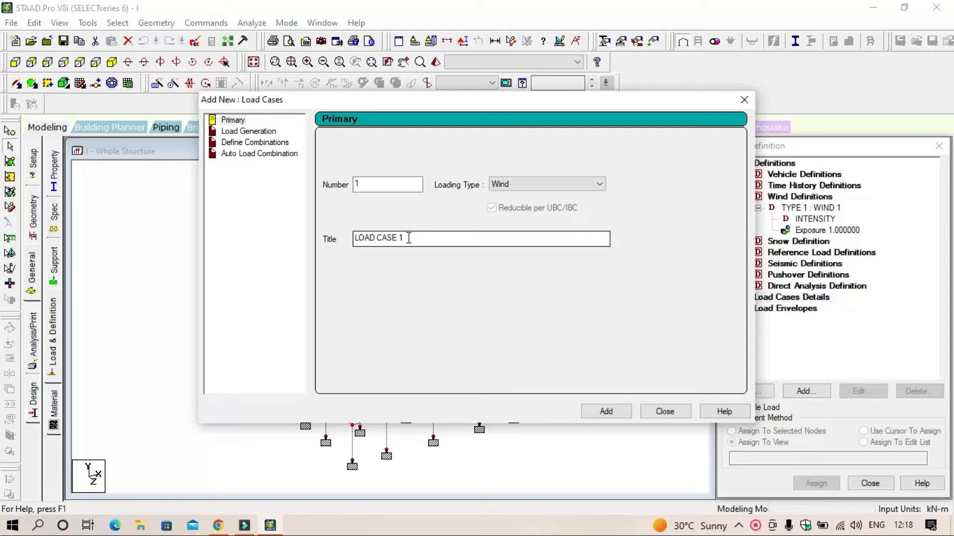
{"action": "double_click", "coordinate": [394, 237]}
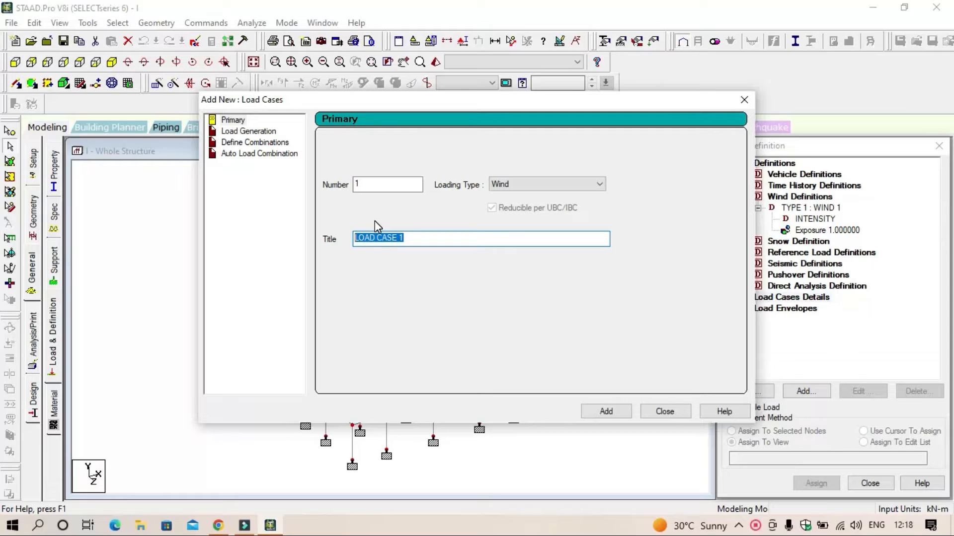
{"action": "type", "text": "W X"}
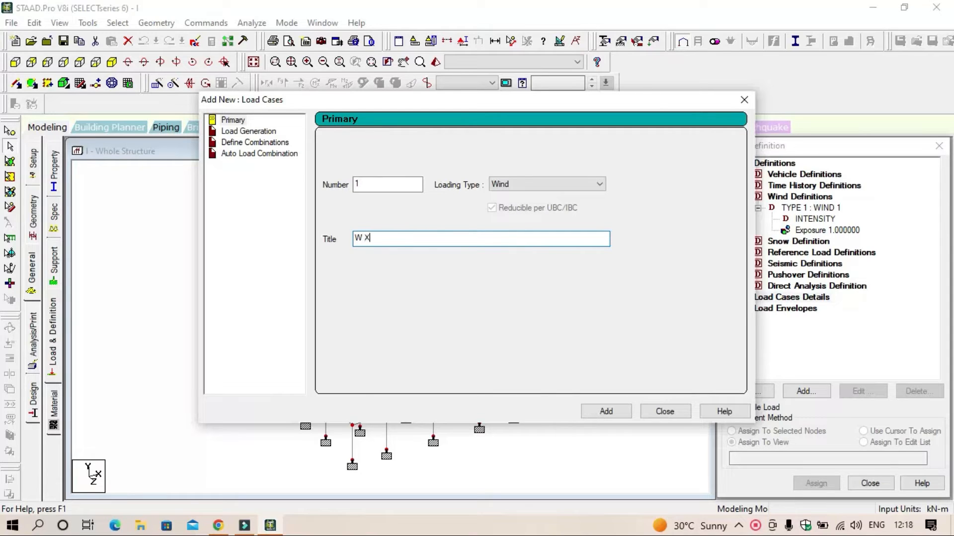
{"action": "key", "text": "BackSpace"}
{"action": "key", "text": "BackSpace"}
{"action": "type", "text": "X"}
{"action": "left_click", "coordinate": [598, 410]}
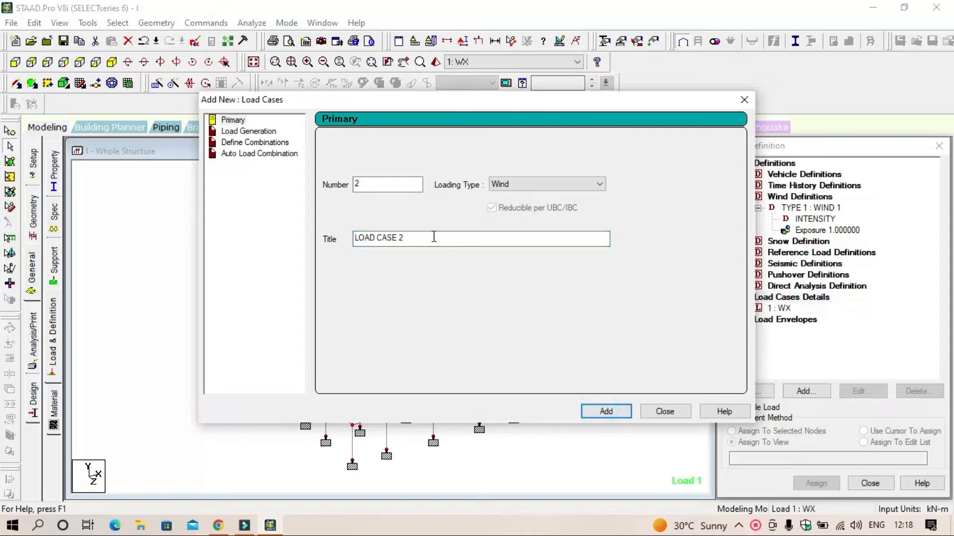
Step: Add primary load case 2 with loading type Wind and the title WZ
{"action": "left_click_drag", "start_coordinate": [411, 242], "coordinate": [339, 251]}
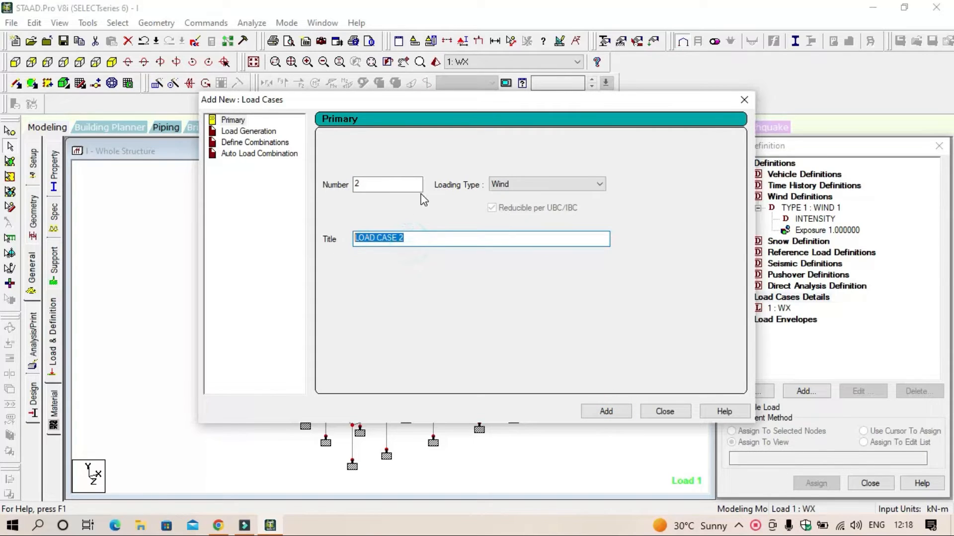
{"action": "type", "text": "WZ"}
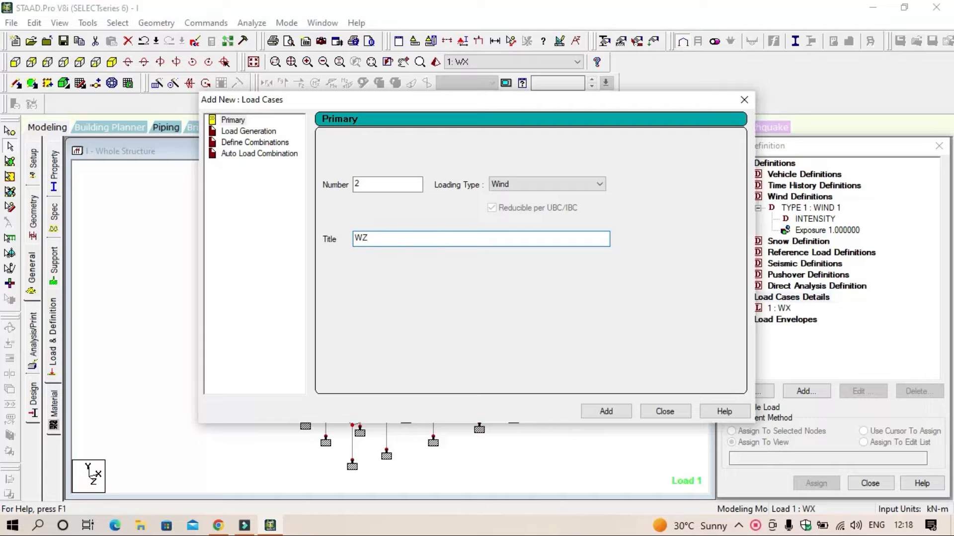
{"action": "left_click", "coordinate": [611, 410]}
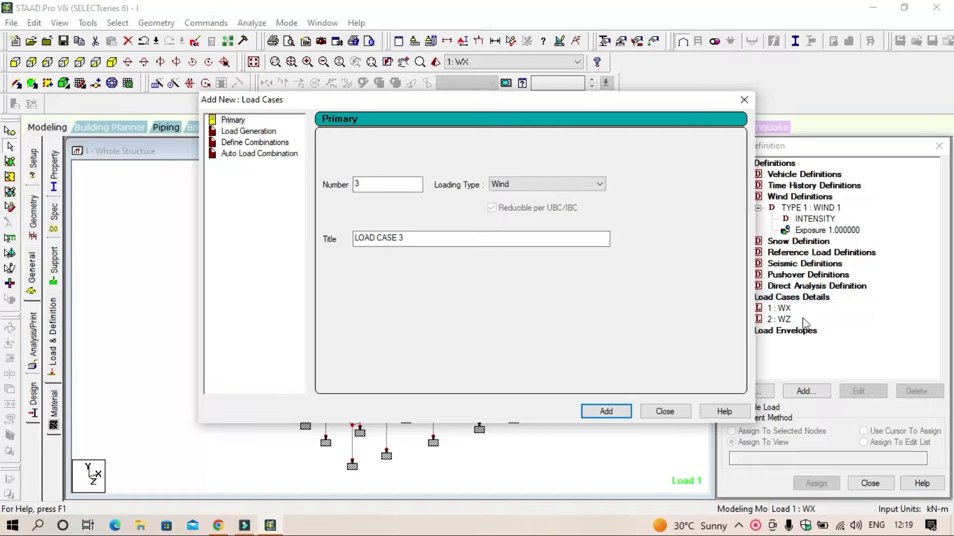
Step: Add primary load case 3 with loading type Dead and the title DL
{"action": "left_click", "coordinate": [550, 185]}
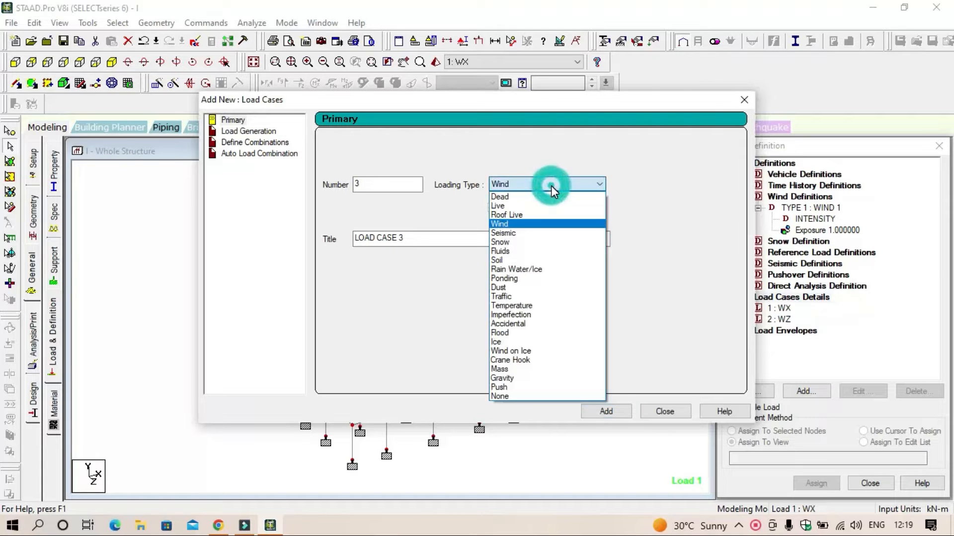
{"action": "left_click", "coordinate": [551, 196]}
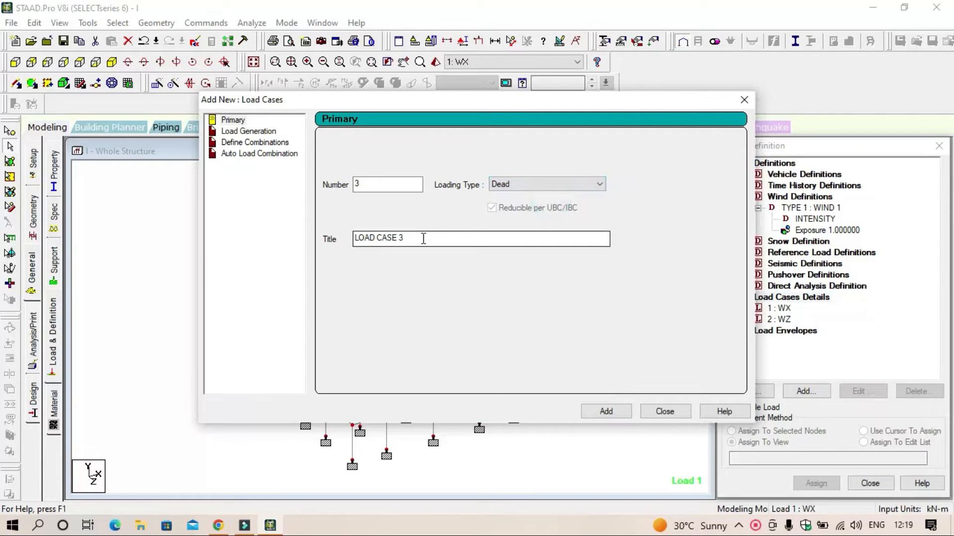
{"action": "left_click_drag", "start_coordinate": [422, 239], "coordinate": [302, 239]}
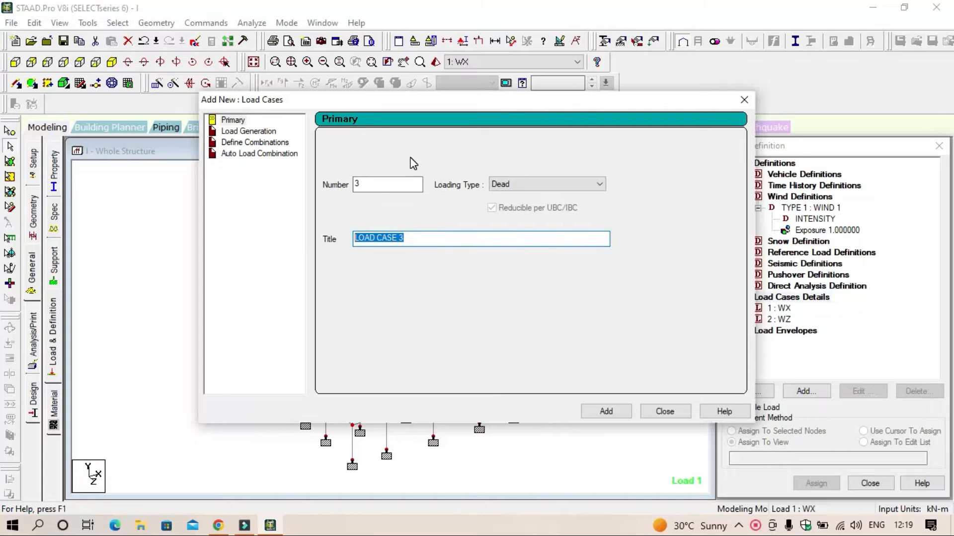
{"action": "type", "text": "DL"}
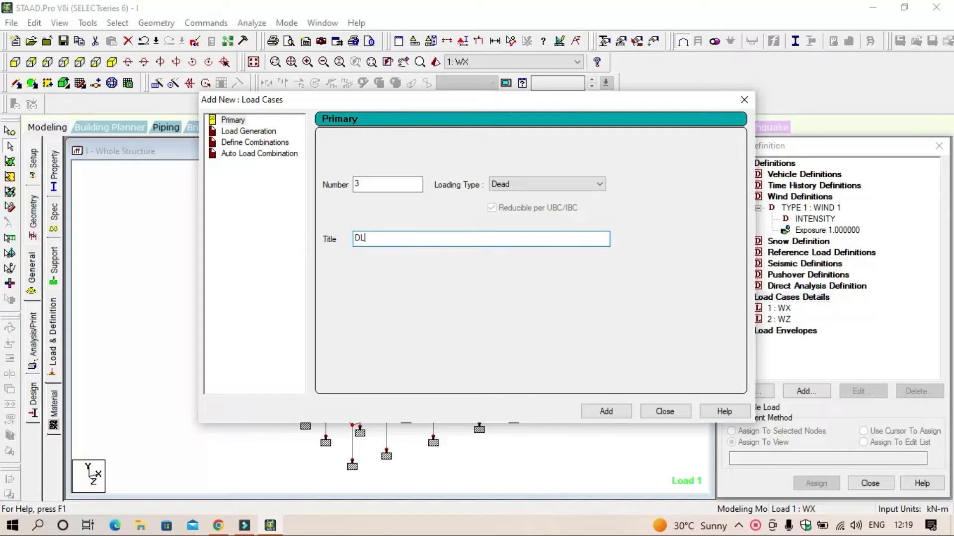
{"action": "left_click", "coordinate": [606, 412]}
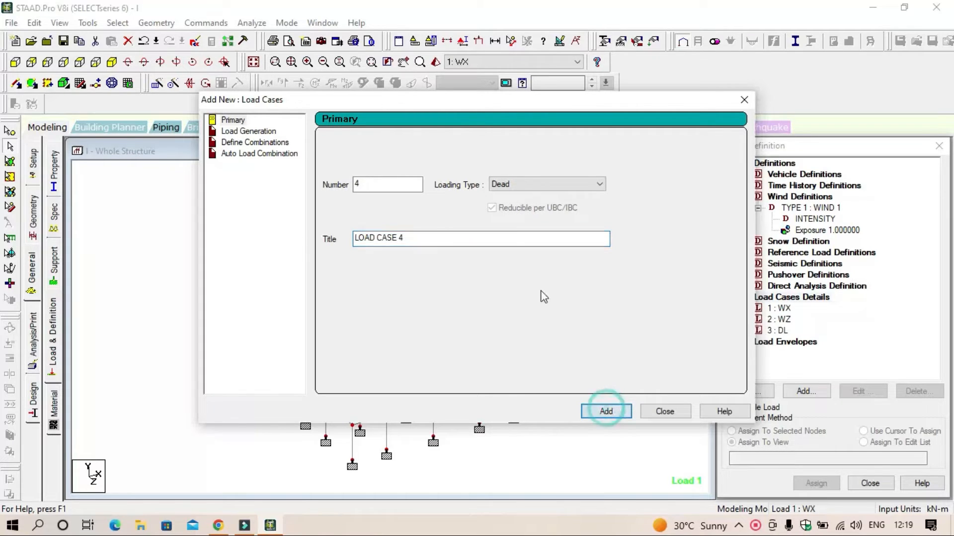
Step: Add primary load case 4 with loading type Live and the title LL, and finish adding load cases
{"action": "left_click", "coordinate": [538, 186]}
{"action": "left_click", "coordinate": [538, 209]}
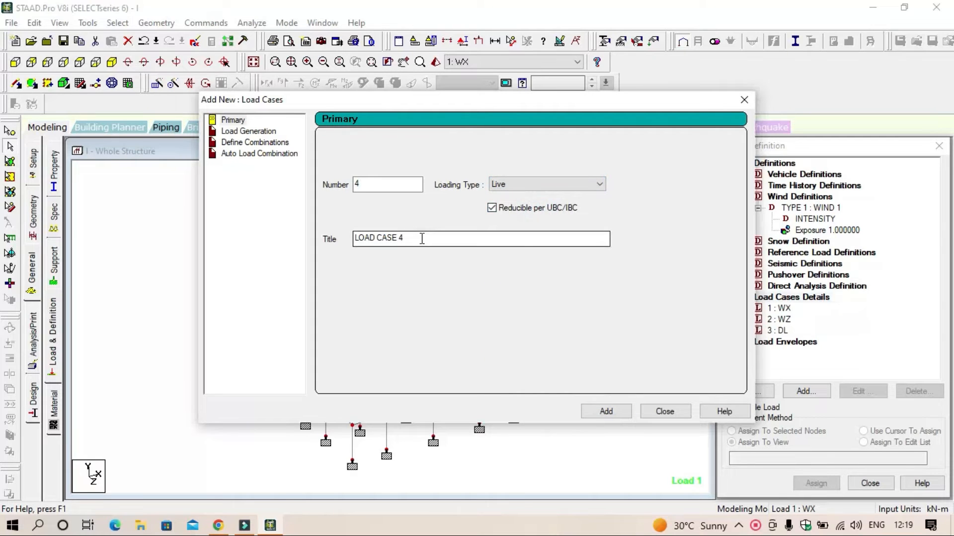
{"action": "left_click_drag", "start_coordinate": [421, 239], "coordinate": [337, 236]}
{"action": "type", "text": "LL"}
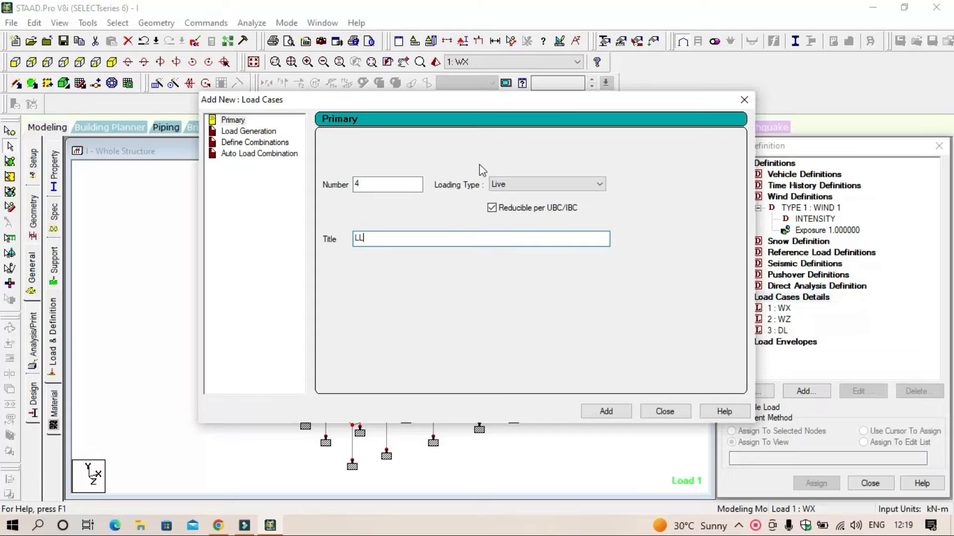
{"action": "left_click", "coordinate": [603, 412]}
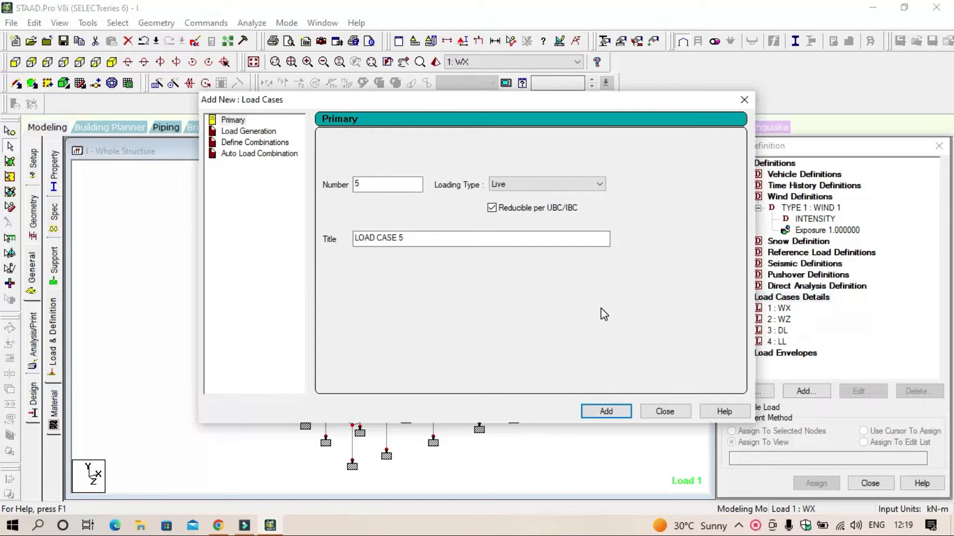
{"action": "left_click", "coordinate": [666, 411]}
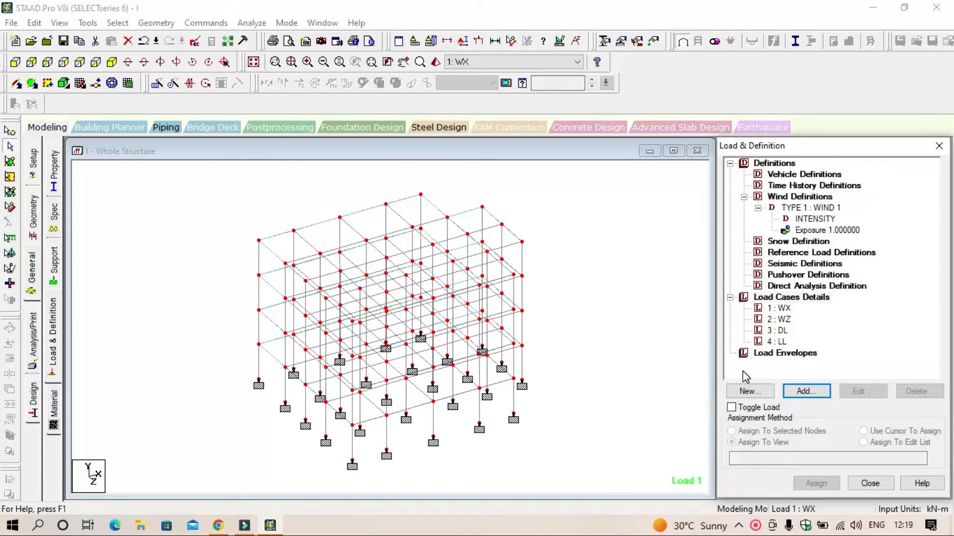
Step: Add a type 1 wind load in the X windward direction with factor 1 to load case WX
{"action": "left_click", "coordinate": [783, 310]}
{"action": "left_click", "coordinate": [820, 391]}
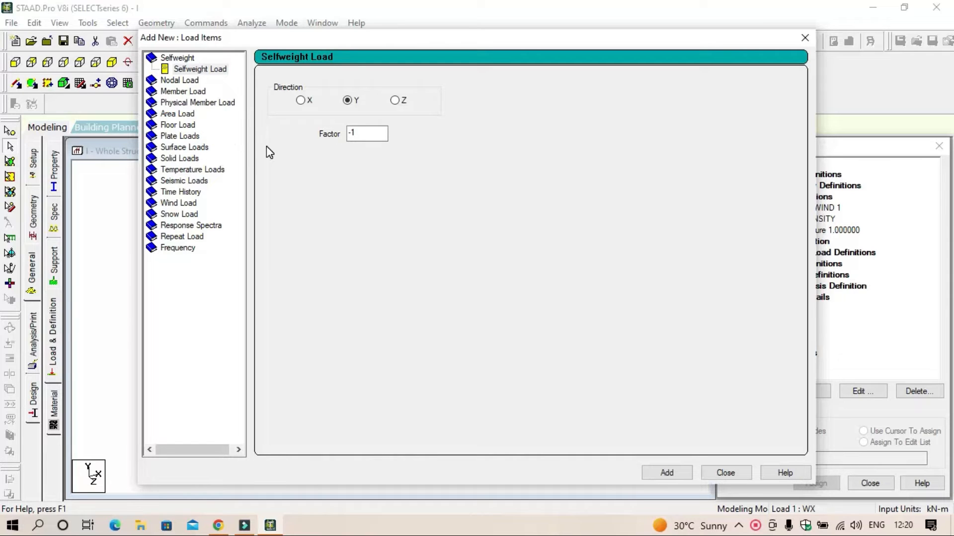
{"action": "left_click", "coordinate": [189, 202]}
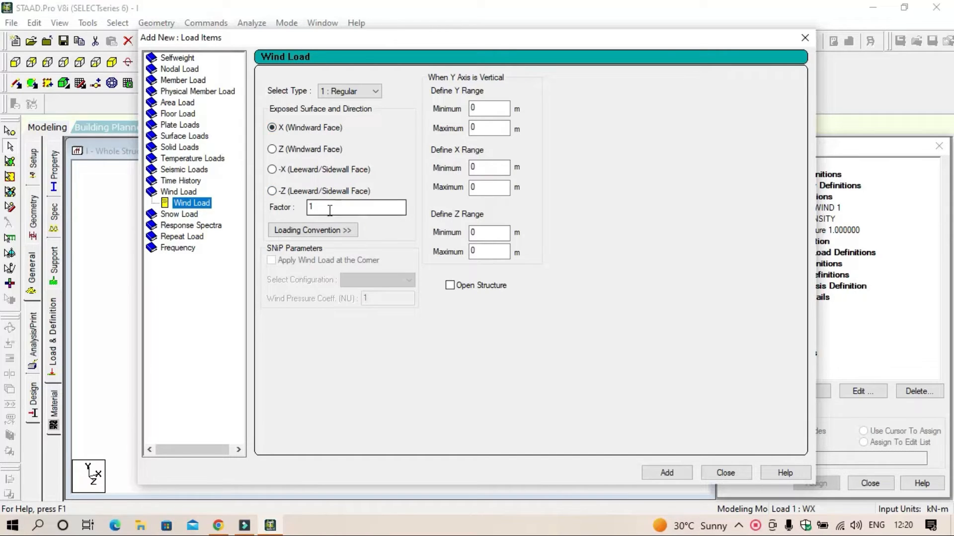
{"action": "left_click", "coordinate": [670, 474]}
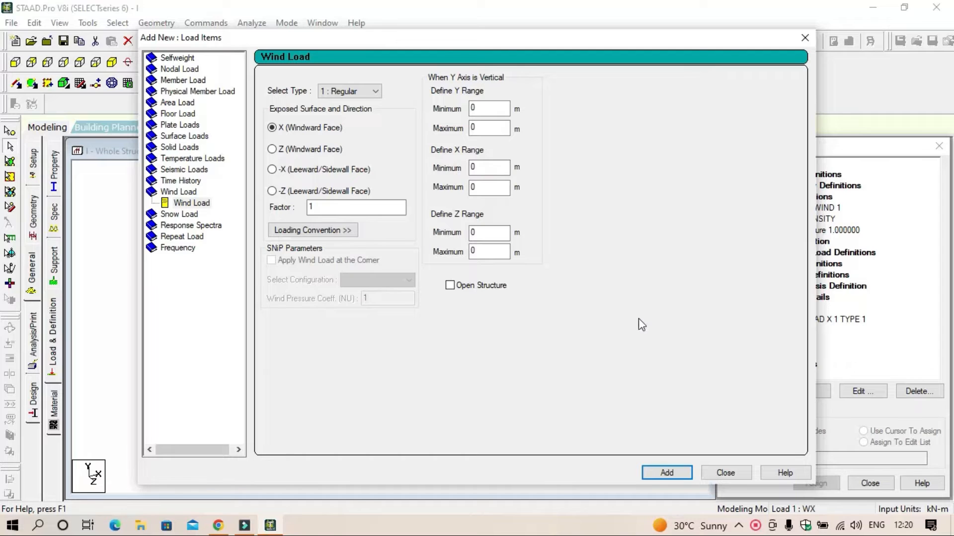
Step: Add a second X windward wind load with factor -1 to load case WX and finish adding items
{"action": "left_click_drag", "start_coordinate": [336, 209], "coordinate": [213, 210]}
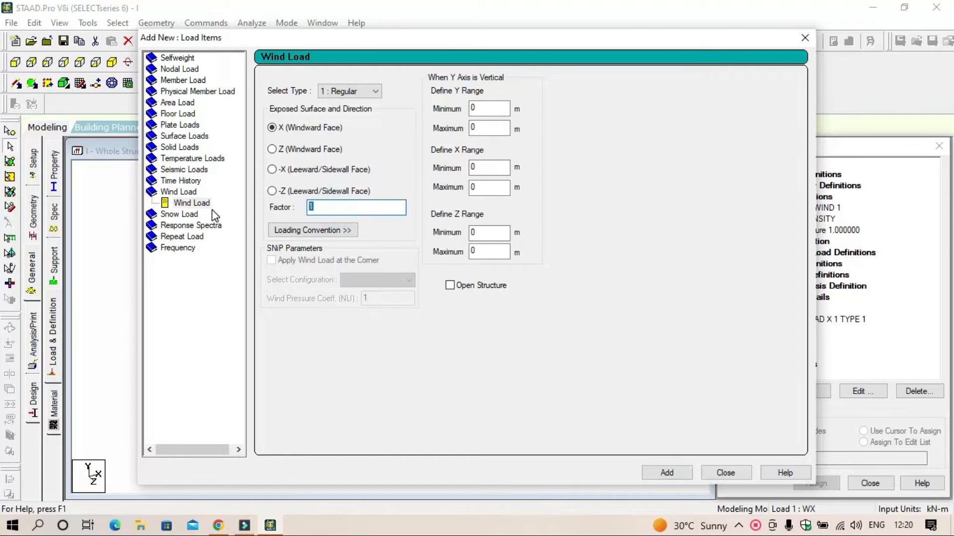
{"action": "type", "text": "-1"}
{"action": "left_click", "coordinate": [659, 472]}
{"action": "left_click", "coordinate": [725, 473]}
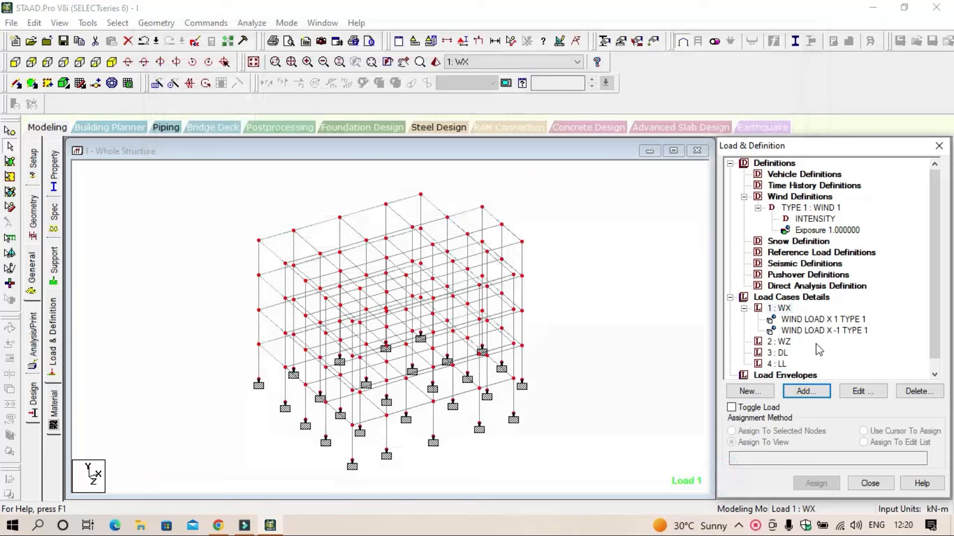
Step: Add a type 1 wind load in the Z windward direction with factor 1 to load case WZ
{"action": "scroll", "coordinate": [819, 351], "scroll_direction": "down", "scroll_amount": 1}
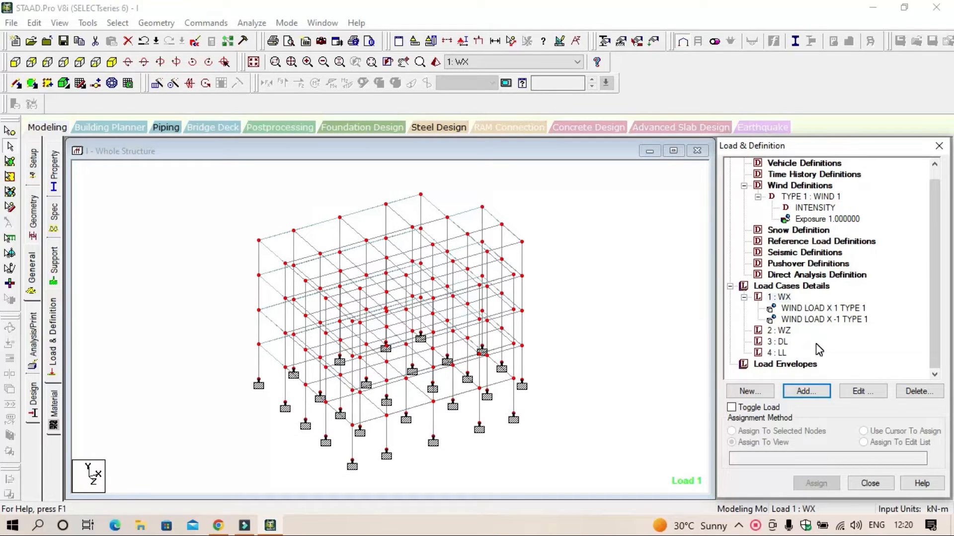
{"action": "left_click", "coordinate": [780, 330]}
{"action": "left_click", "coordinate": [800, 391]}
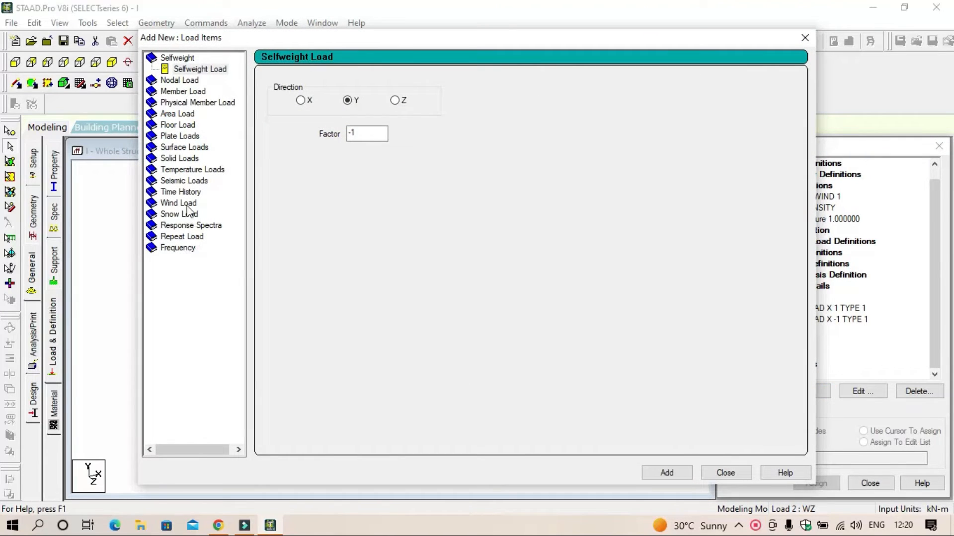
{"action": "left_click", "coordinate": [191, 204]}
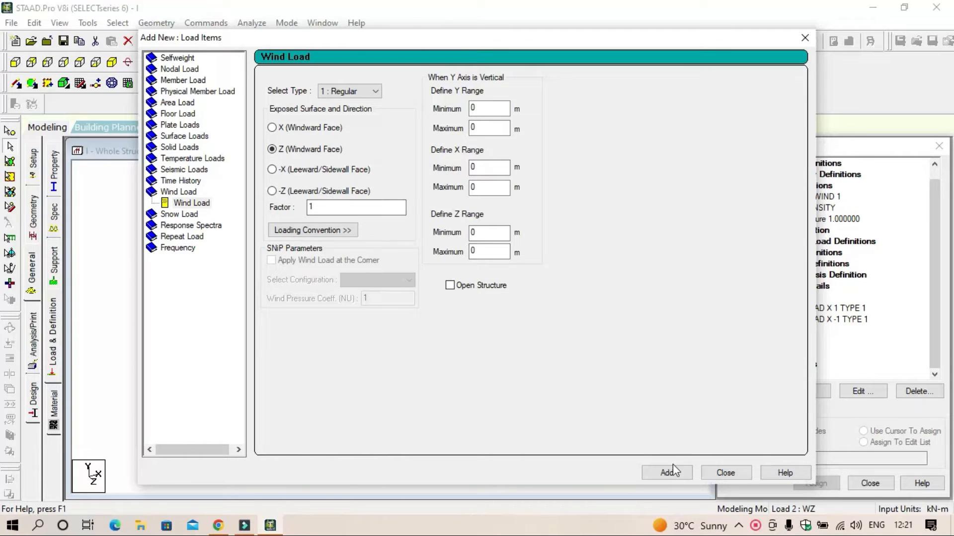
{"action": "left_click", "coordinate": [678, 476]}
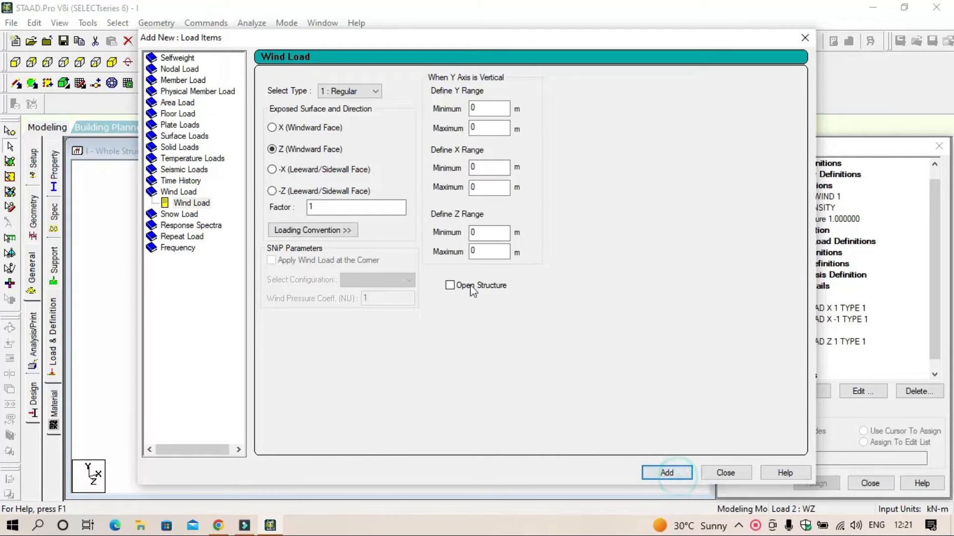
Step: Add a second Z windward wind load with factor -1 to load case WZ and finish adding items
{"action": "double_click", "coordinate": [341, 206]}
{"action": "type", "text": "-1"}
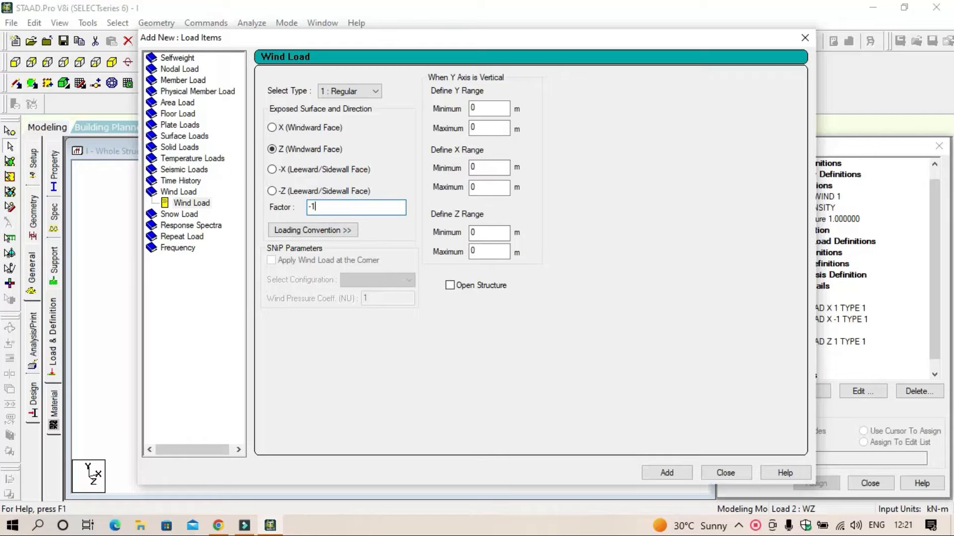
{"action": "left_click", "coordinate": [679, 473]}
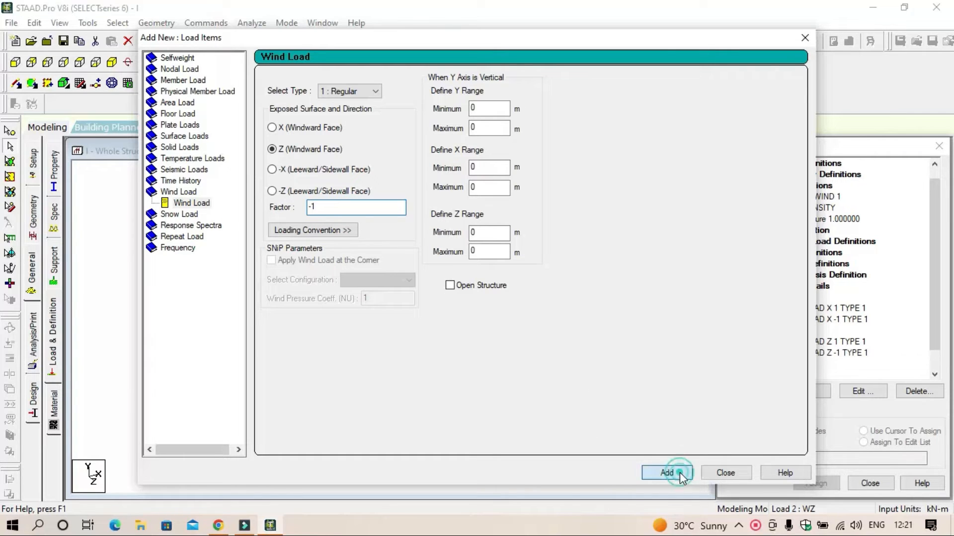
{"action": "left_click", "coordinate": [723, 475]}
Step: Start a new uniform force member load for load case 3 DL
{"action": "scroll", "coordinate": [815, 340], "scroll_direction": "down", "scroll_amount": 1}
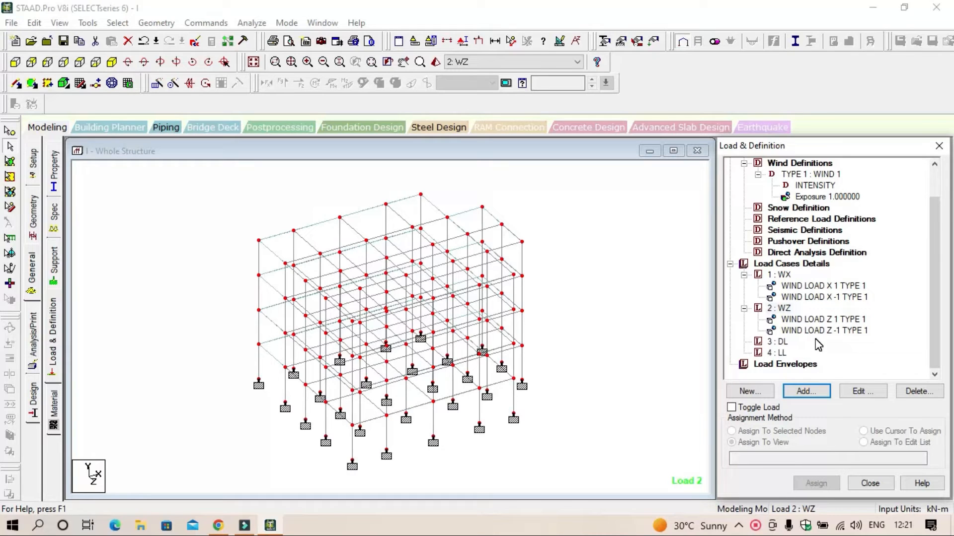
{"action": "left_click", "coordinate": [788, 343]}
{"action": "left_click", "coordinate": [778, 342]}
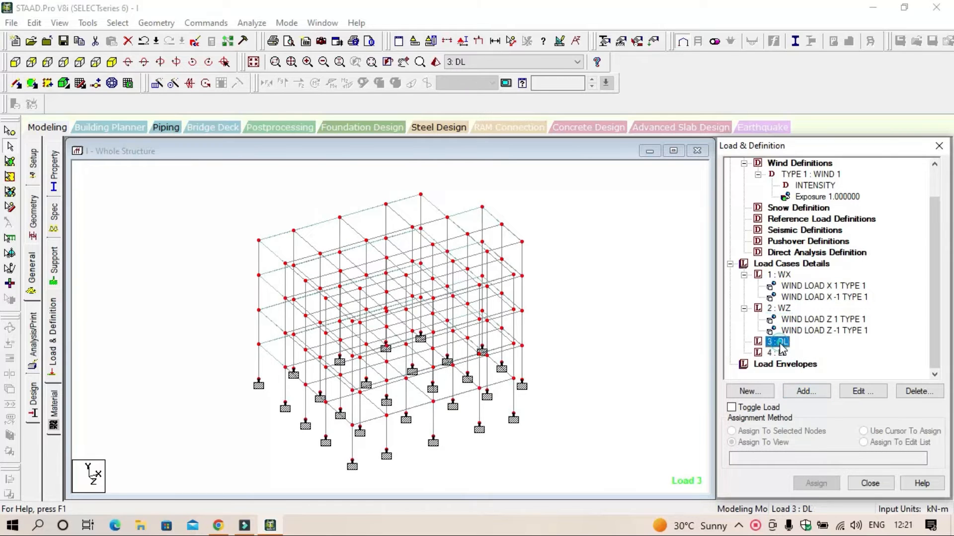
{"action": "left_click", "coordinate": [797, 391]}
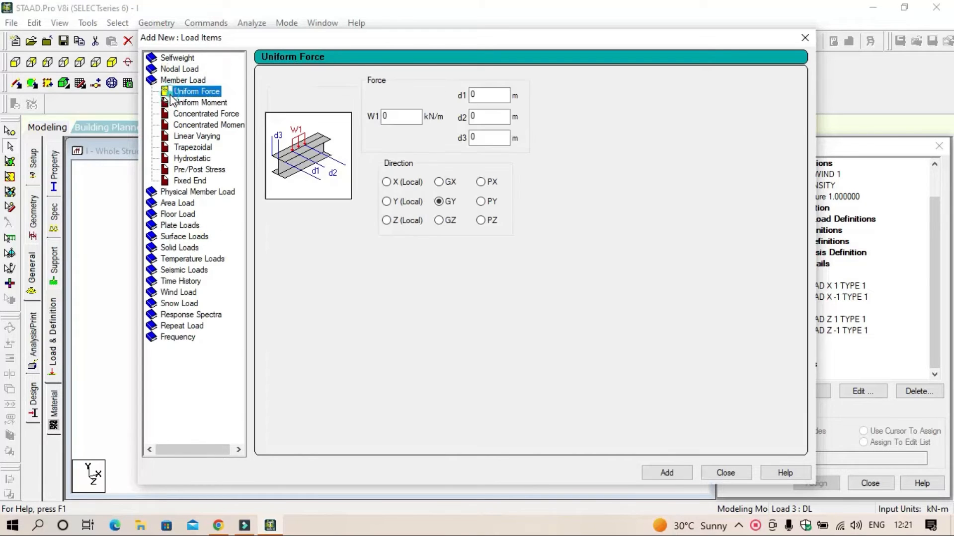
{"action": "left_click", "coordinate": [174, 93]}
Step: Switch to the Windows Calculator and work out the wall load as 0.2 × 20 × 3
{"action": "left_click", "coordinate": [38, 525]}
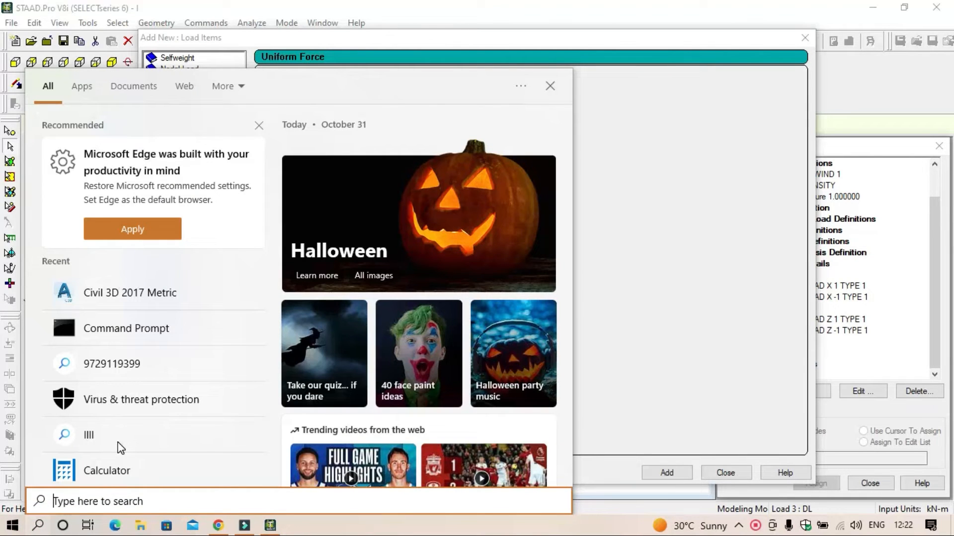
{"action": "left_click", "coordinate": [115, 474]}
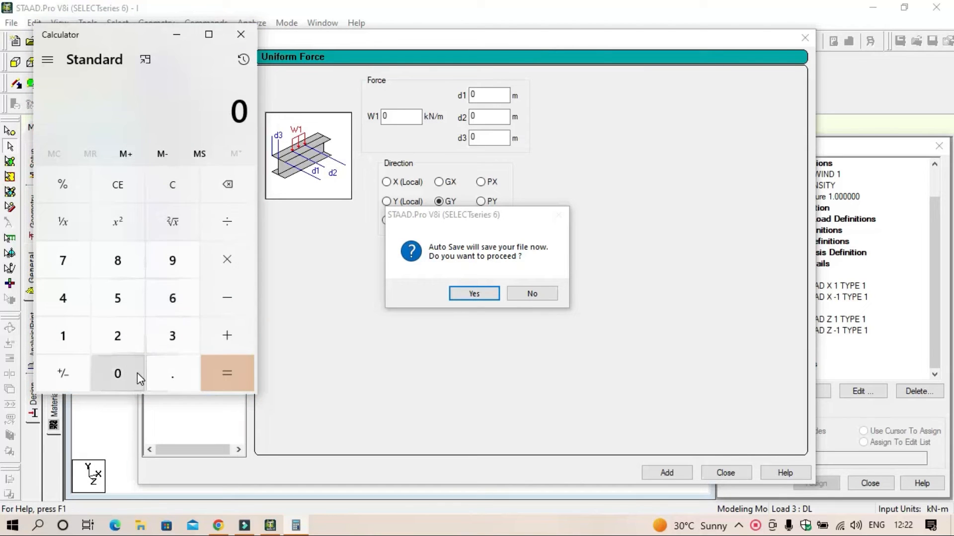
{"action": "left_click", "coordinate": [171, 376]}
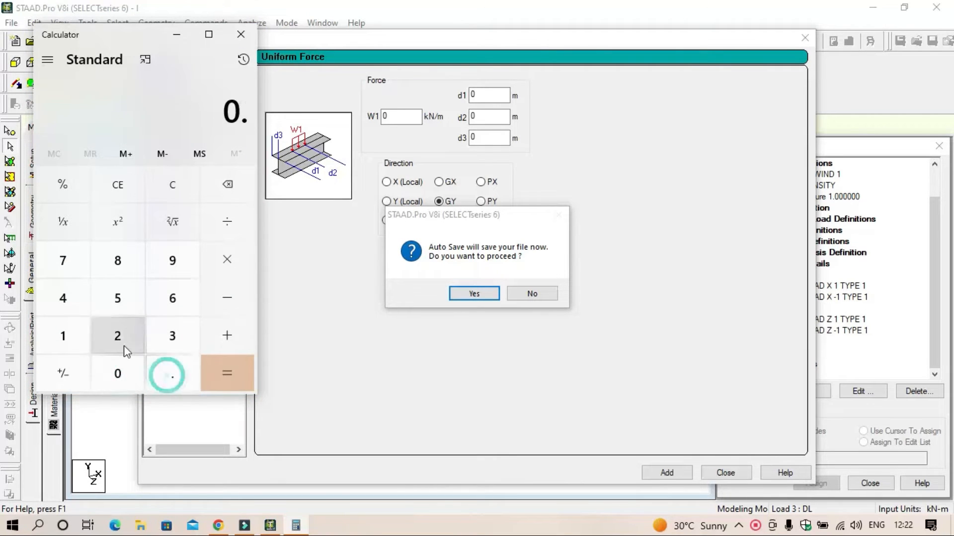
{"action": "left_click", "coordinate": [115, 334]}
{"action": "left_click", "coordinate": [113, 369]}
{"action": "left_click", "coordinate": [221, 266]}
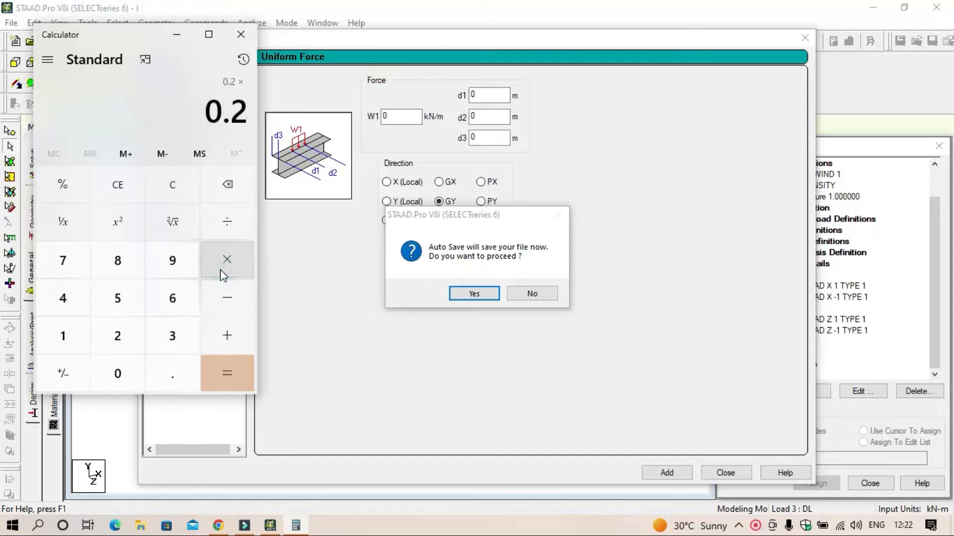
{"action": "left_click", "coordinate": [129, 339]}
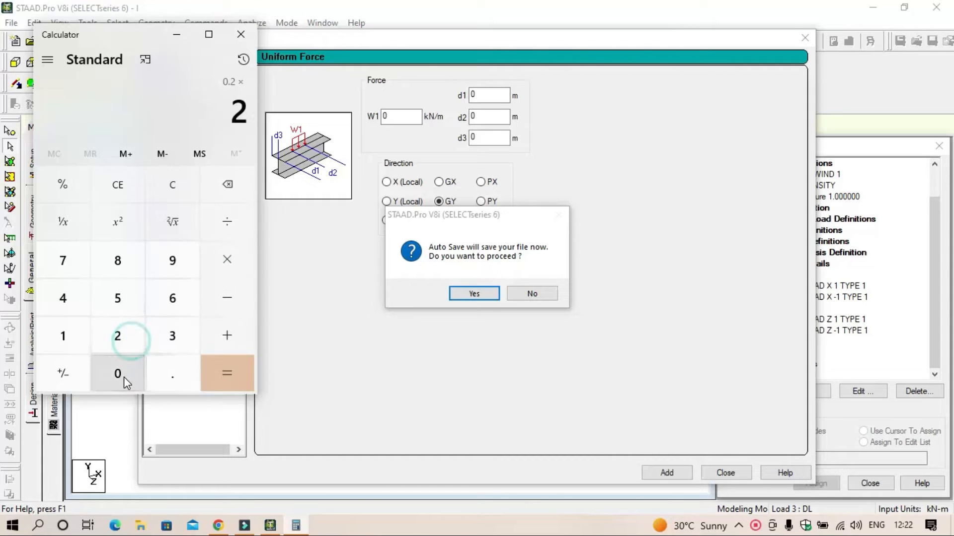
{"action": "left_click", "coordinate": [124, 376]}
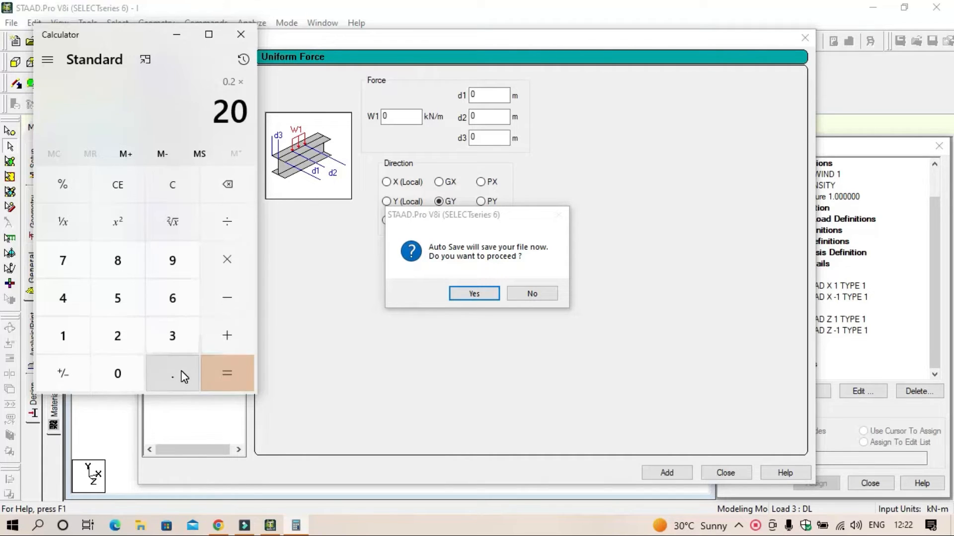
{"action": "left_click", "coordinate": [228, 382]}
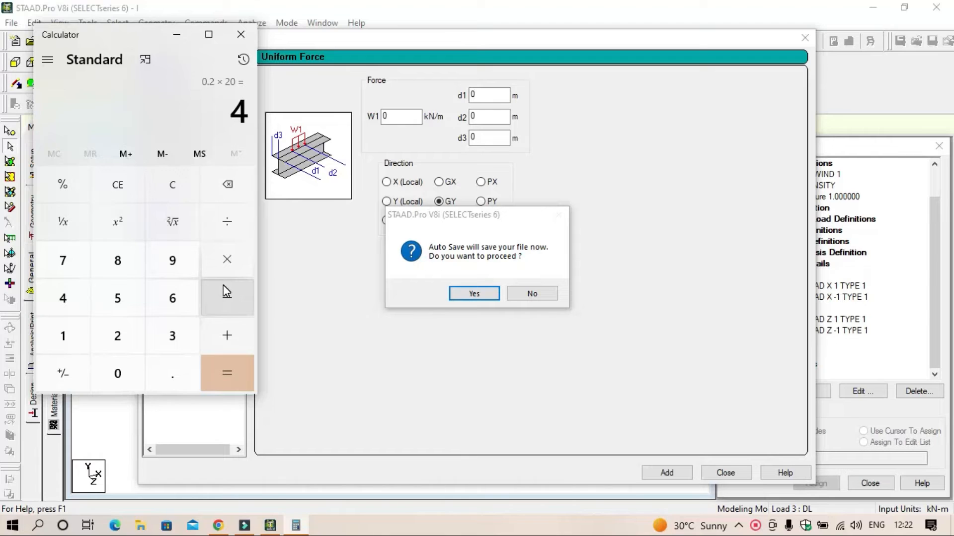
{"action": "left_click", "coordinate": [222, 267]}
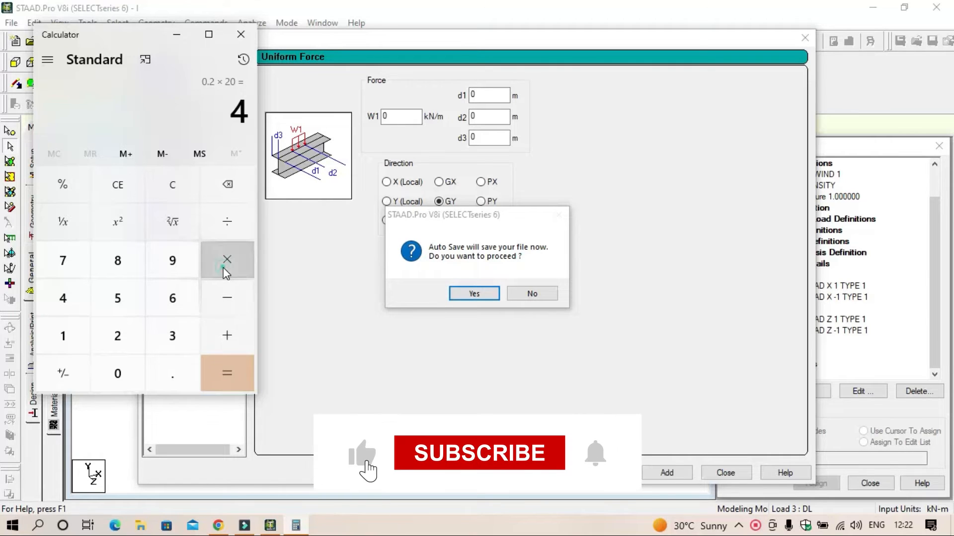
{"action": "left_click", "coordinate": [178, 347]}
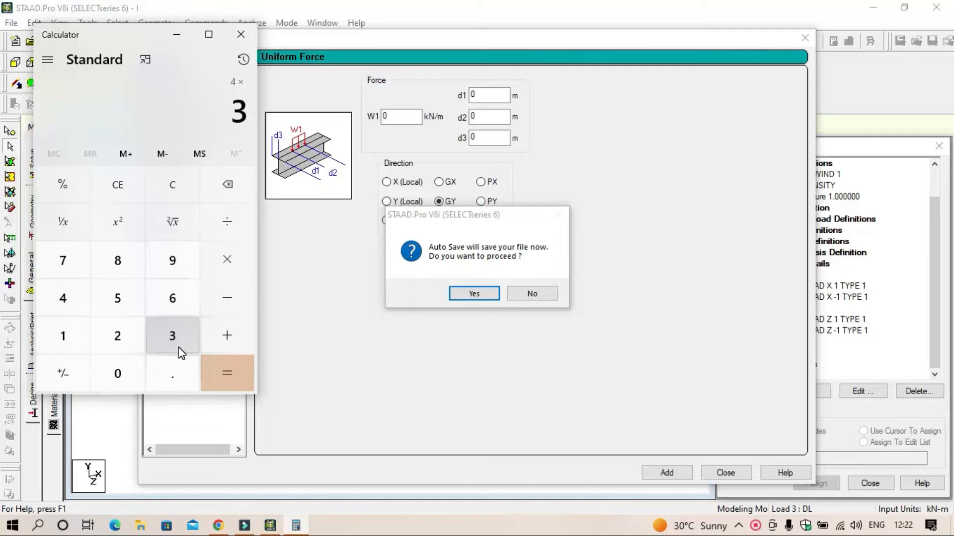
Step: Accept the auto save and save the modified structure
{"action": "left_click", "coordinate": [482, 295]}
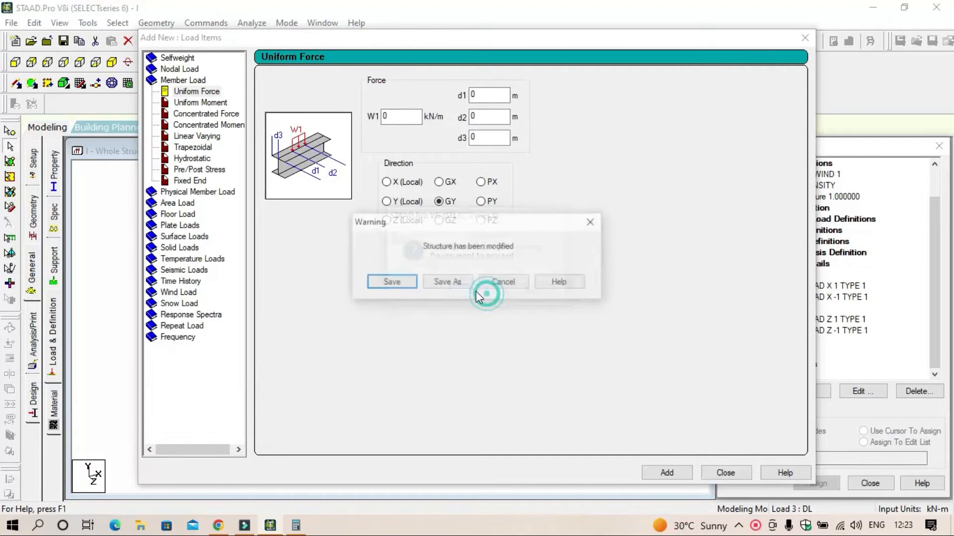
{"action": "left_click", "coordinate": [407, 288]}
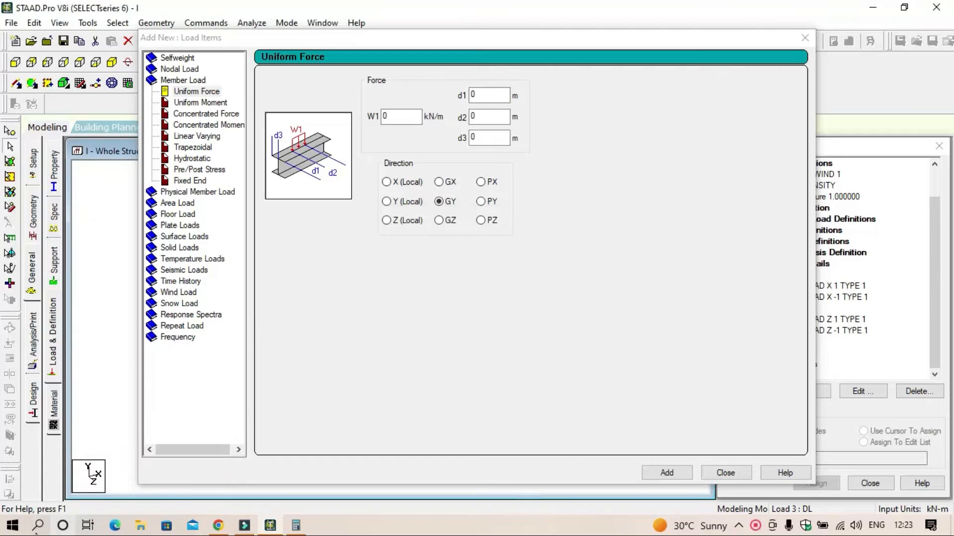
Step: Reopen the Windows Calculator and compute the member load as 0.125 × 20 × 3
{"action": "left_click", "coordinate": [38, 527]}
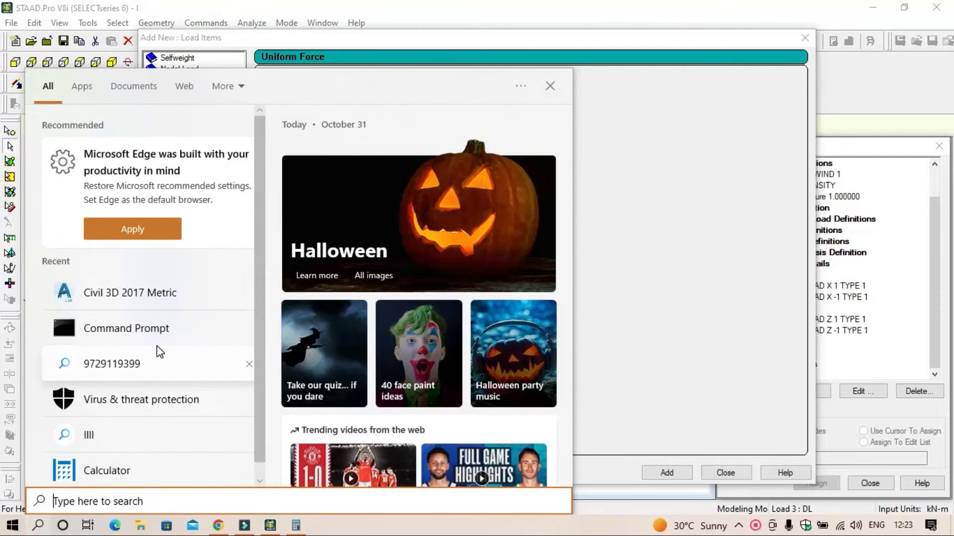
{"action": "left_click", "coordinate": [131, 472]}
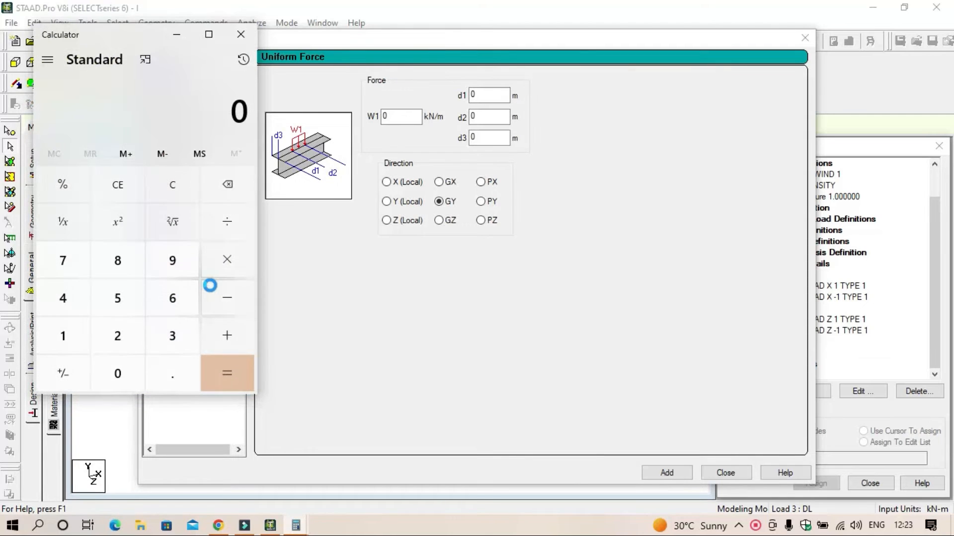
{"action": "left_click", "coordinate": [170, 374]}
{"action": "left_click", "coordinate": [68, 333]}
{"action": "left_click", "coordinate": [114, 335]}
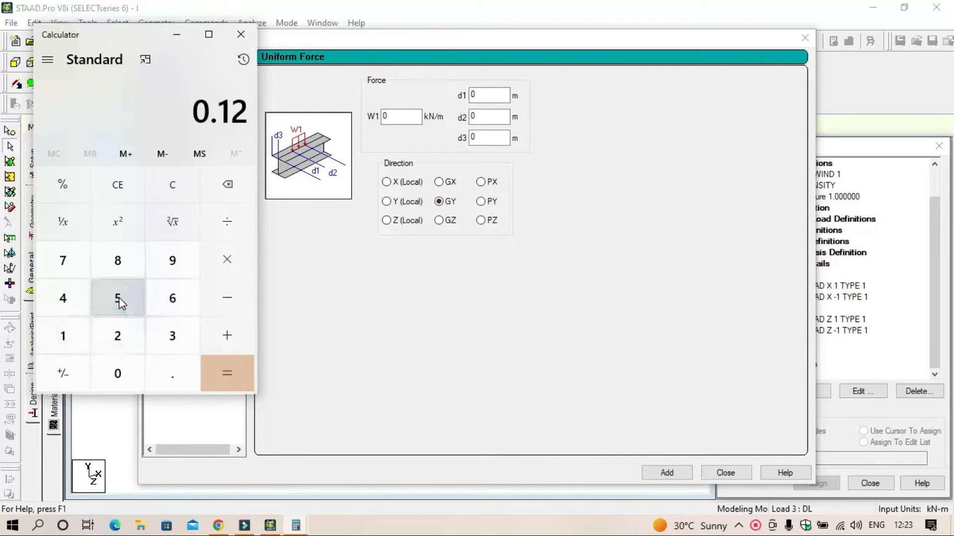
{"action": "left_click", "coordinate": [120, 301]}
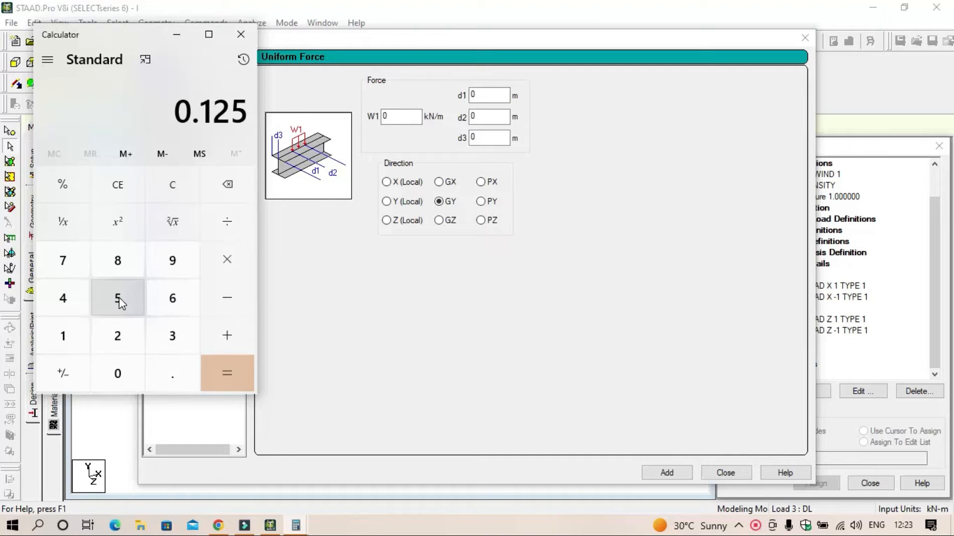
{"action": "left_click", "coordinate": [117, 334]}
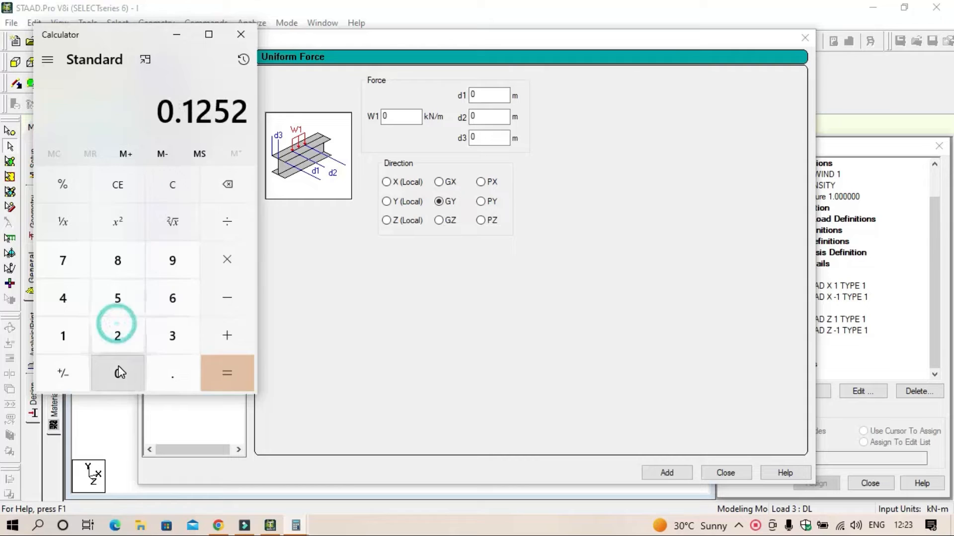
{"action": "left_click", "coordinate": [223, 194]}
{"action": "left_click", "coordinate": [227, 259]}
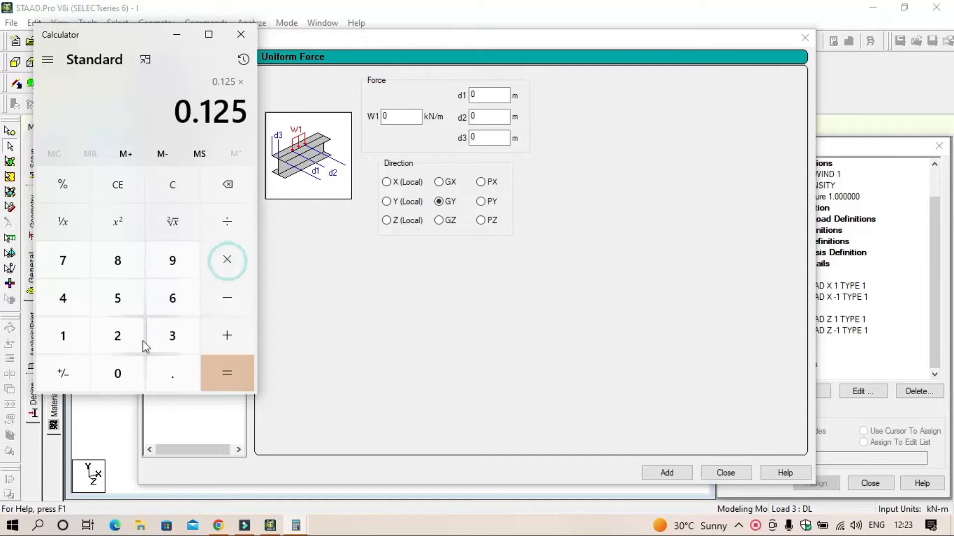
{"action": "left_click", "coordinate": [119, 337]}
{"action": "left_click", "coordinate": [116, 370]}
{"action": "left_click", "coordinate": [227, 261]}
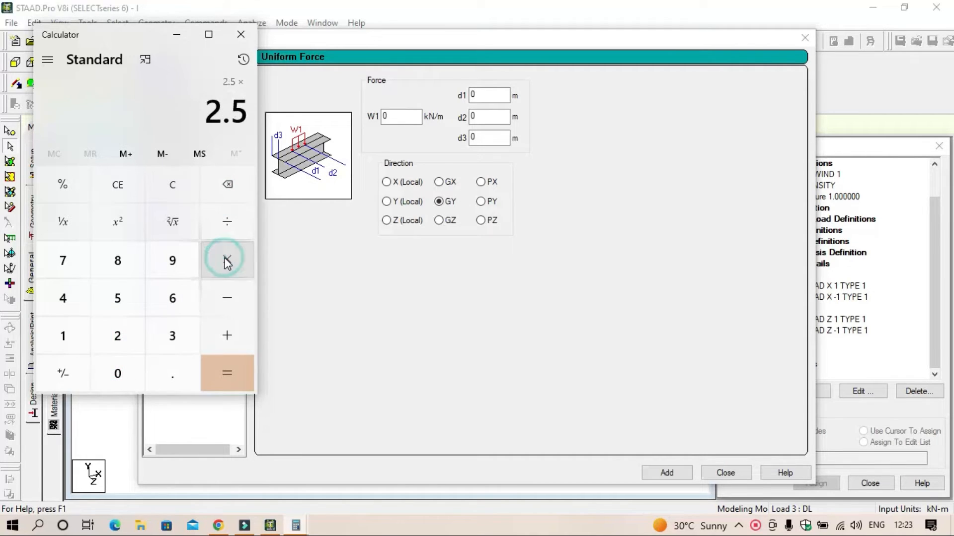
{"action": "left_click", "coordinate": [179, 336]}
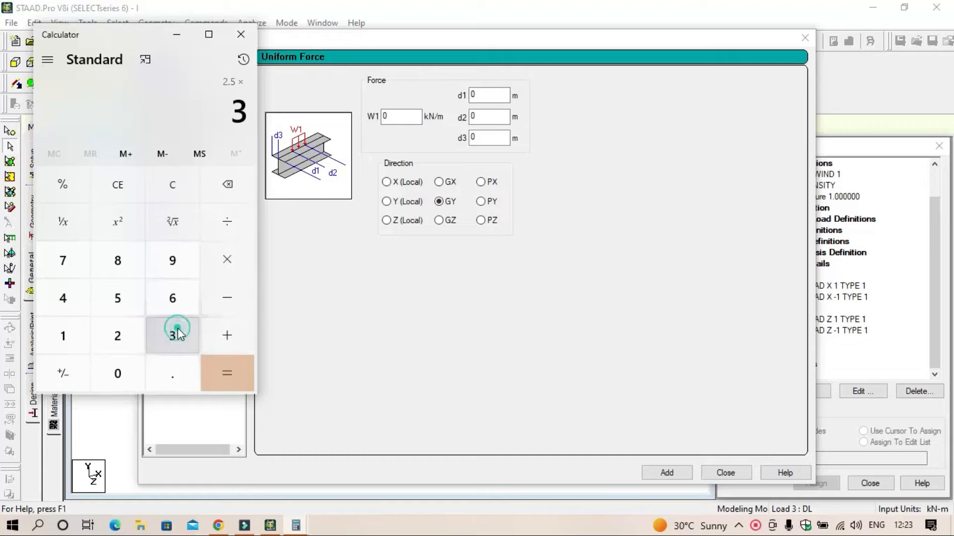
{"action": "left_click", "coordinate": [229, 374]}
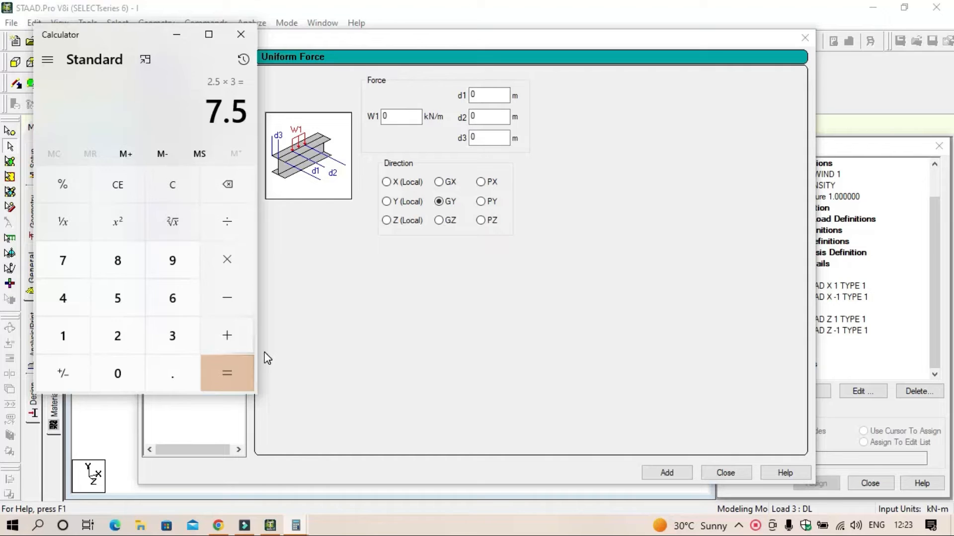
Step: Close the calculator and add a uniform force of 15 kN/m in the GY direction to load case 3 DL
{"action": "left_click", "coordinate": [240, 34]}
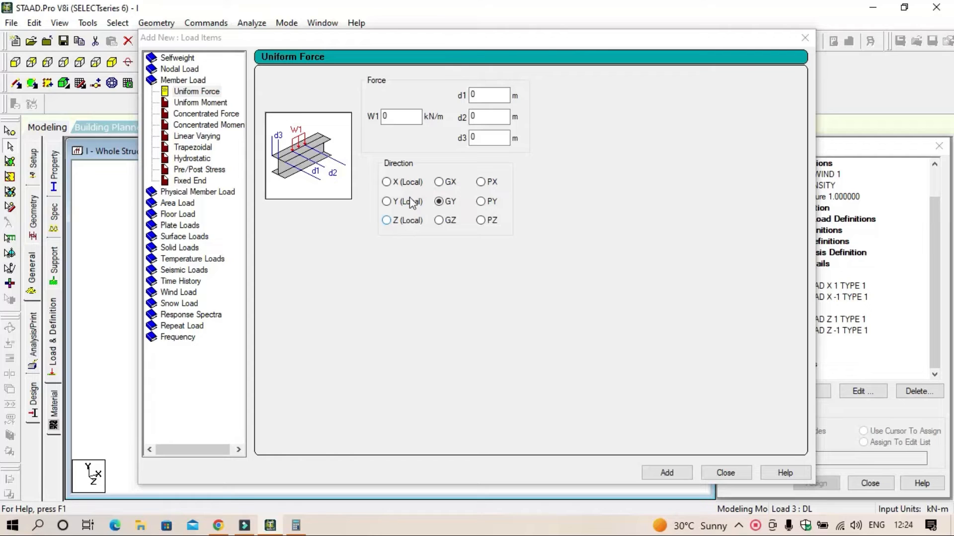
{"action": "left_click", "coordinate": [402, 118]}
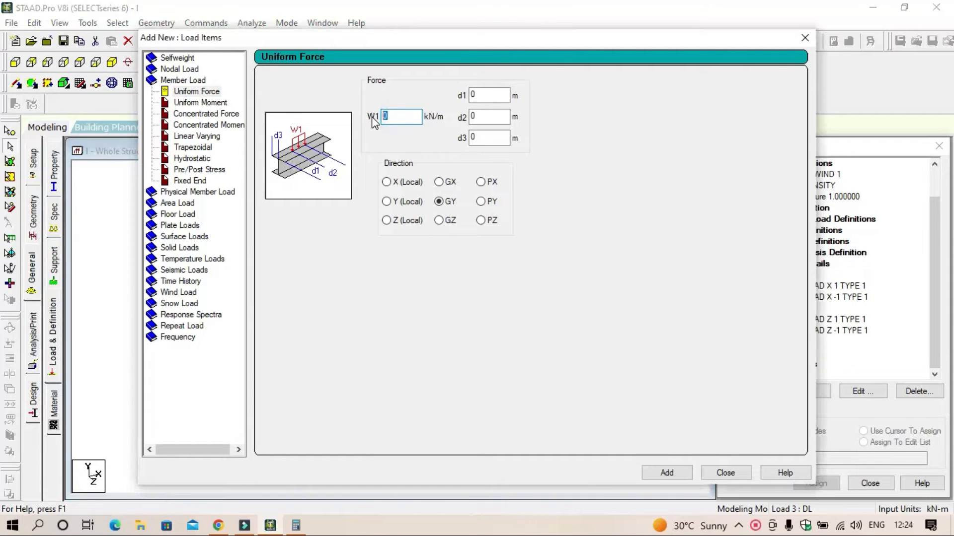
{"action": "type", "text": "15"}
{"action": "left_click", "coordinate": [677, 473]}
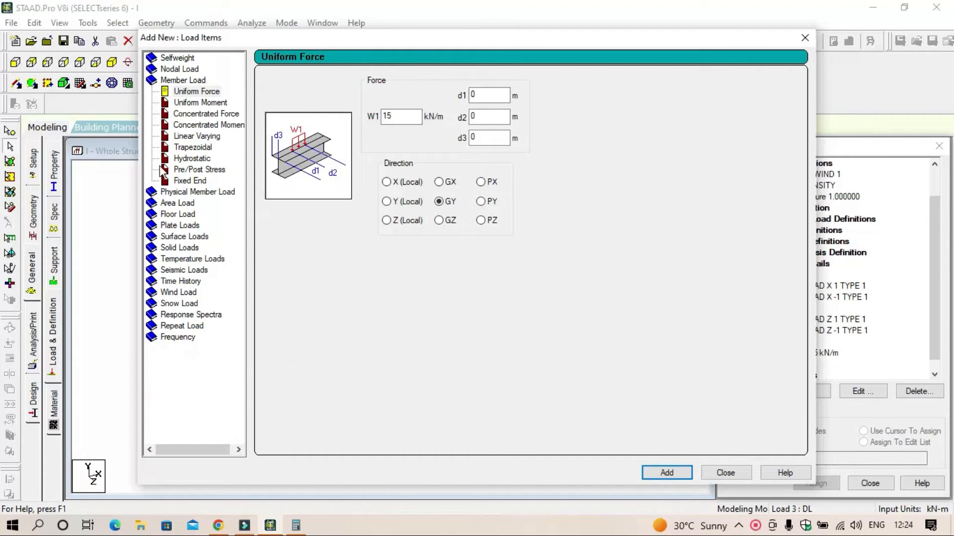
Step: Add a floor load of -2 kN/m2 in Global Y to the DL case, with a Y range from 3 to 12 m
{"action": "left_click", "coordinate": [192, 214]}
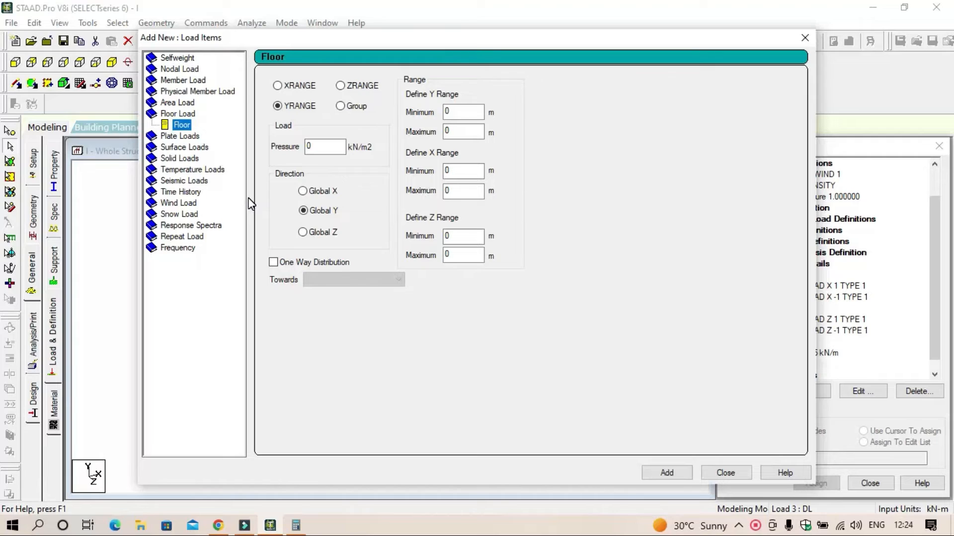
{"action": "left_click", "coordinate": [342, 147]}
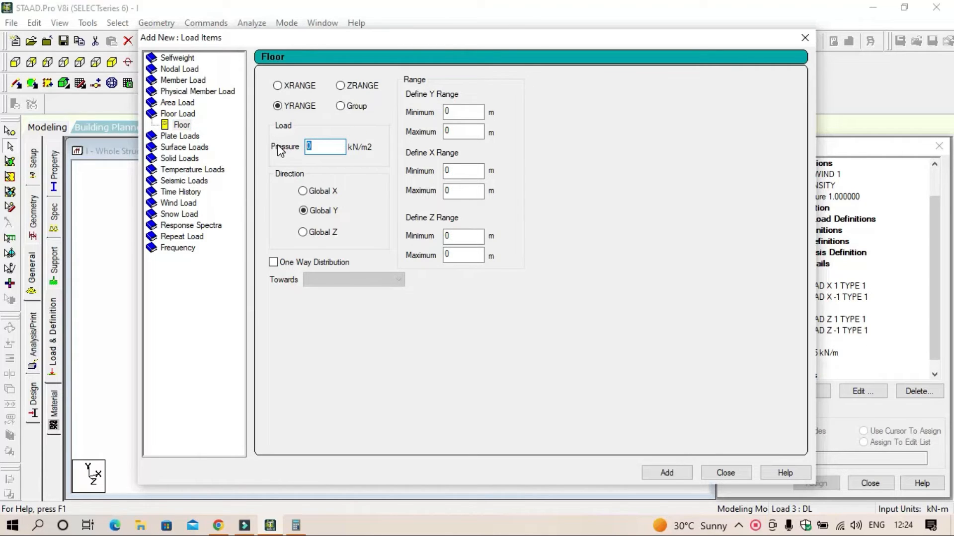
{"action": "key", "text": "BackSpace"}
{"action": "type", "text": "-2"}
{"action": "double_click", "coordinate": [465, 111]}
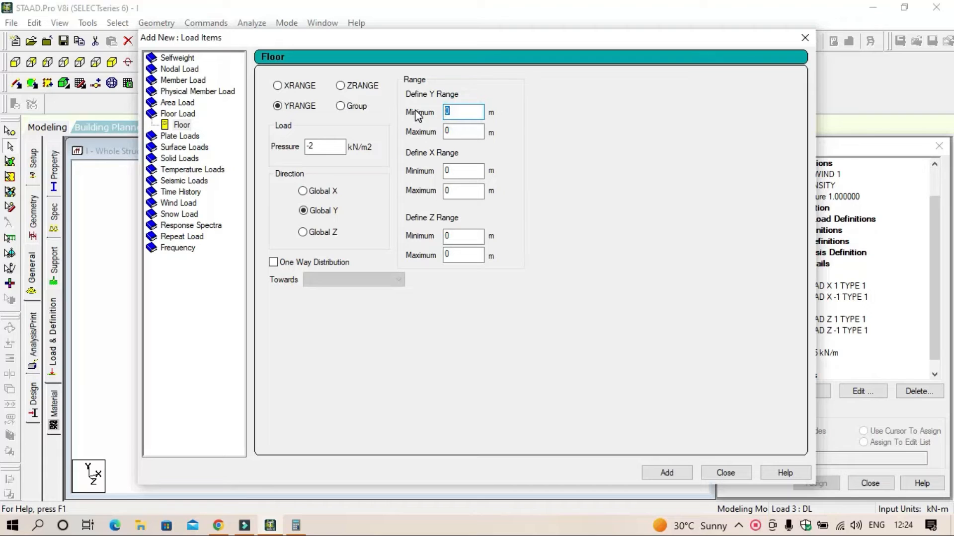
{"action": "type", "text": "3"}
{"action": "double_click", "coordinate": [463, 131]}
{"action": "type", "text": "12"}
{"action": "left_click", "coordinate": [666, 473]}
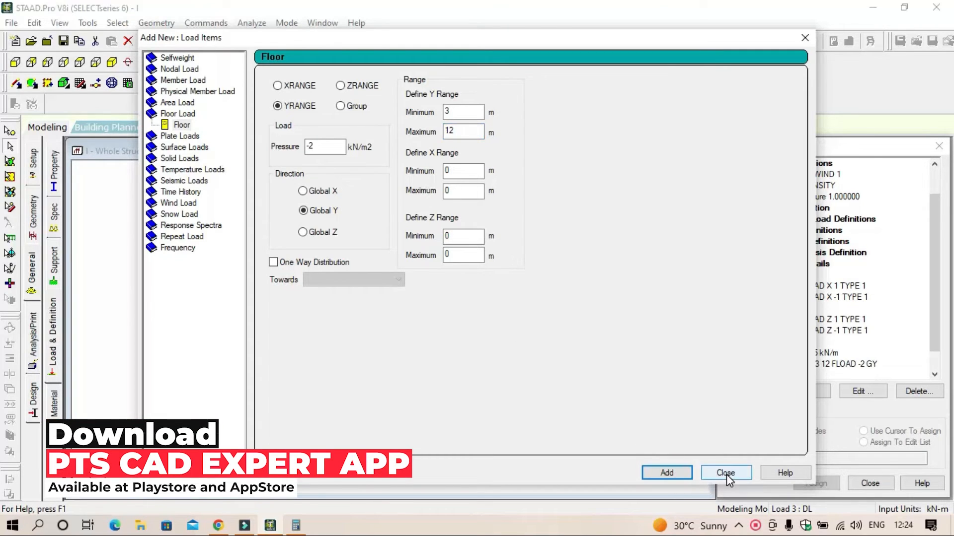
{"action": "left_click", "coordinate": [725, 473]}
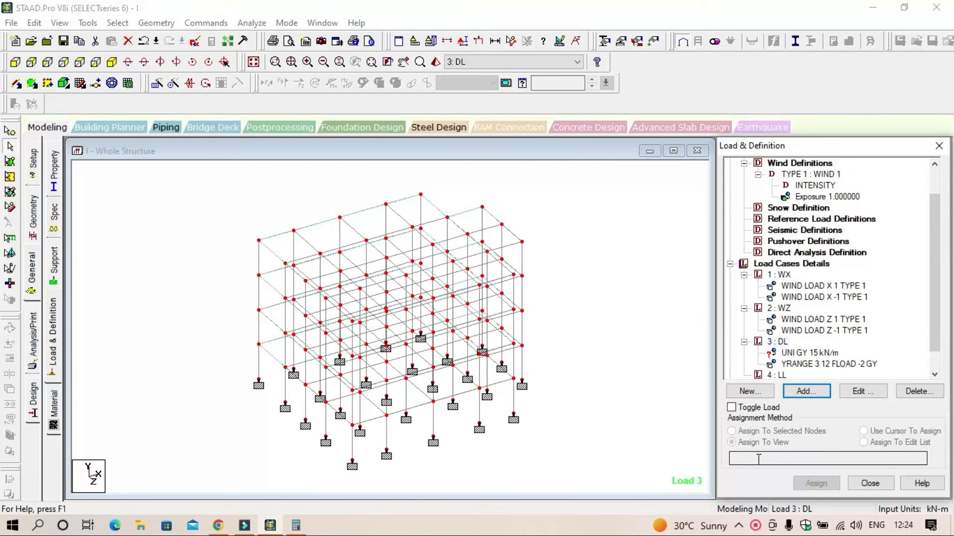
Step: Add a selfweight load in the Y direction with factor -1 to load case 3 DL
{"action": "scroll", "coordinate": [795, 315], "scroll_direction": "down", "scroll_amount": 1}
{"action": "left_click", "coordinate": [784, 321]}
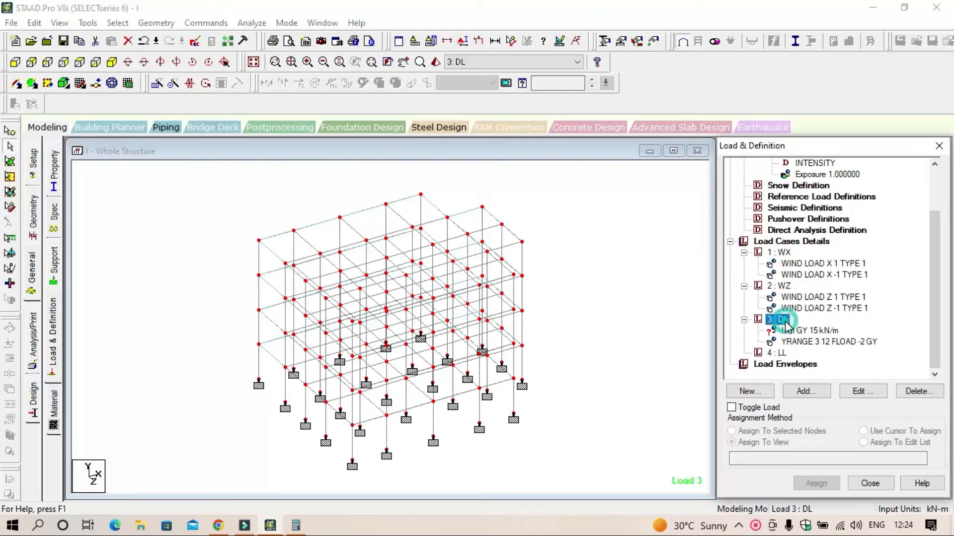
{"action": "left_click", "coordinate": [806, 391]}
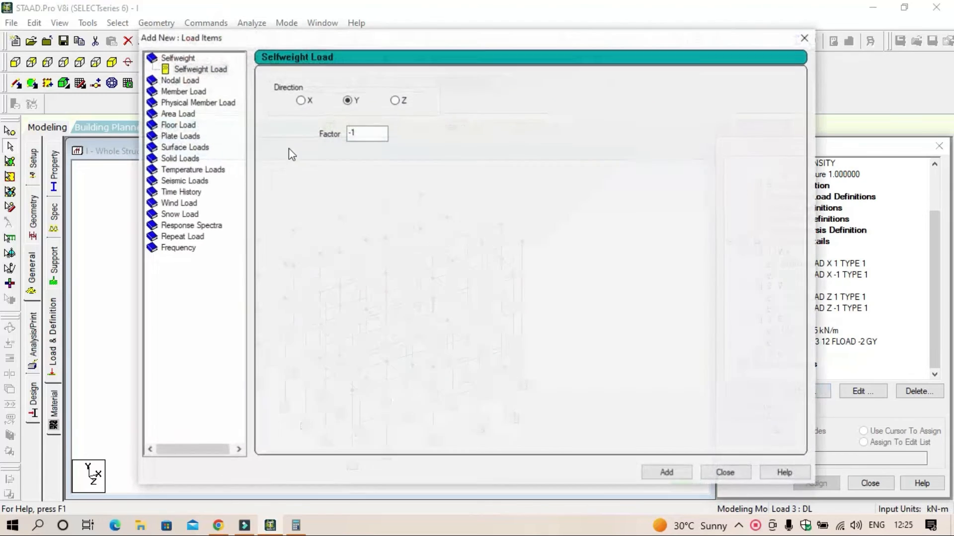
{"action": "left_click", "coordinate": [667, 473]}
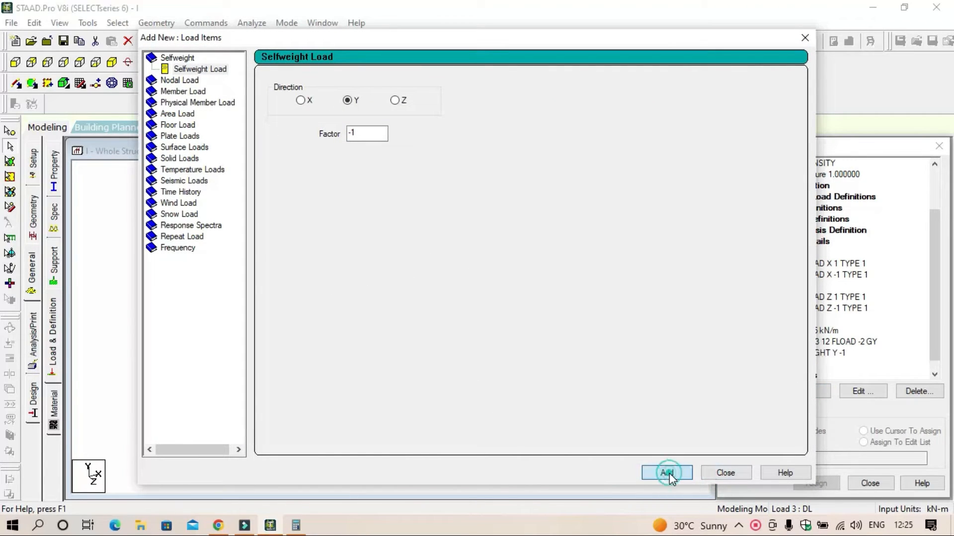
{"action": "left_click", "coordinate": [729, 471]}
Step: Assign the selfweight load to the whole structure using the Assign To View method
{"action": "scroll", "coordinate": [801, 329], "scroll_direction": "down", "scroll_amount": 1}
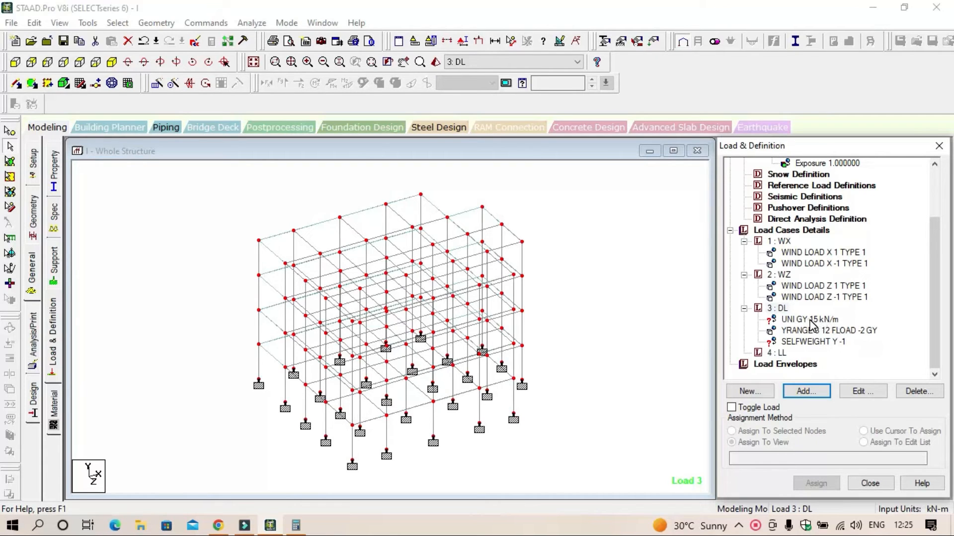
{"action": "left_click", "coordinate": [811, 321]}
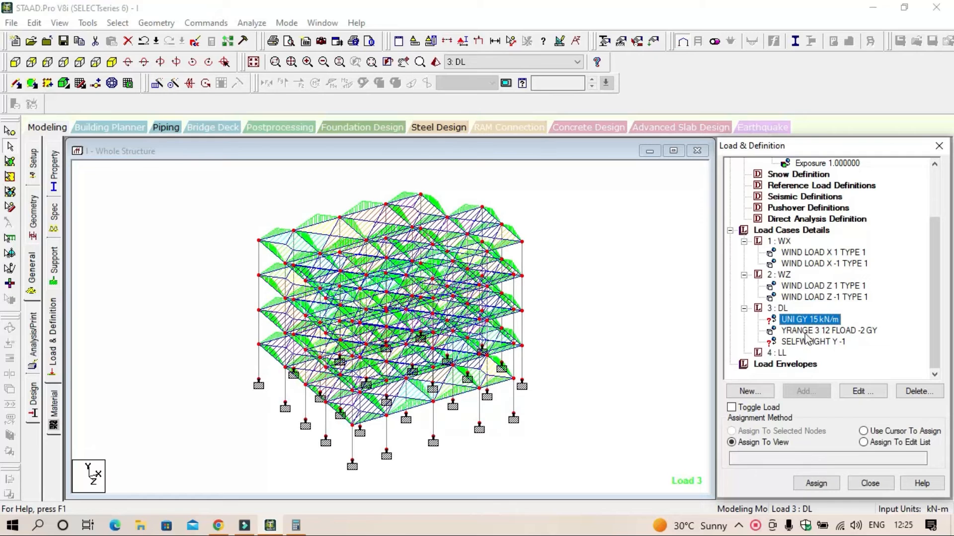
{"action": "left_click", "coordinate": [807, 330]}
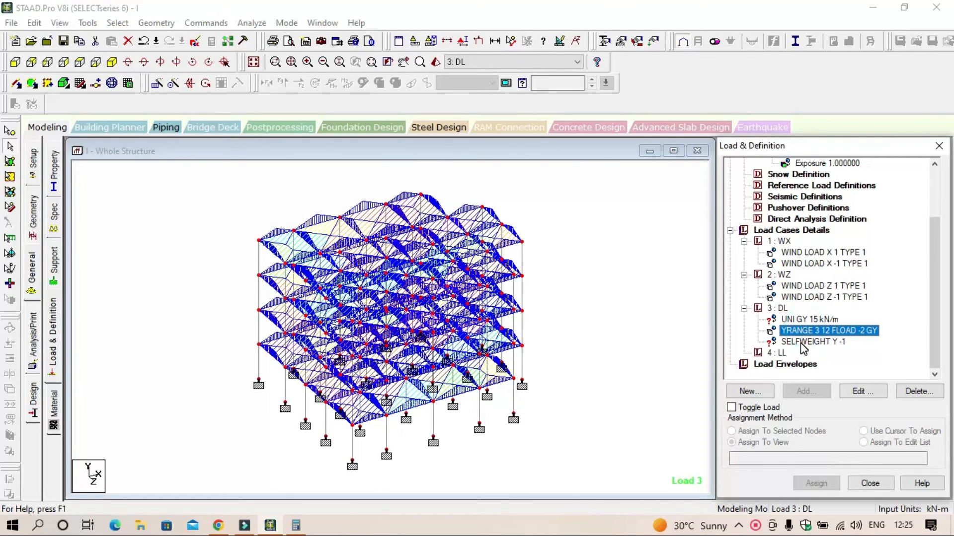
{"action": "left_click", "coordinate": [803, 343]}
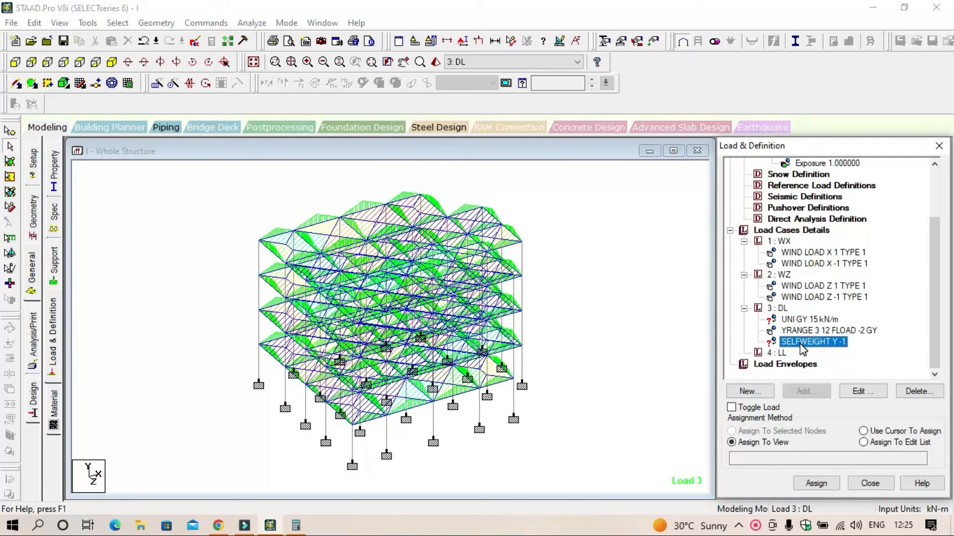
{"action": "left_click", "coordinate": [816, 484]}
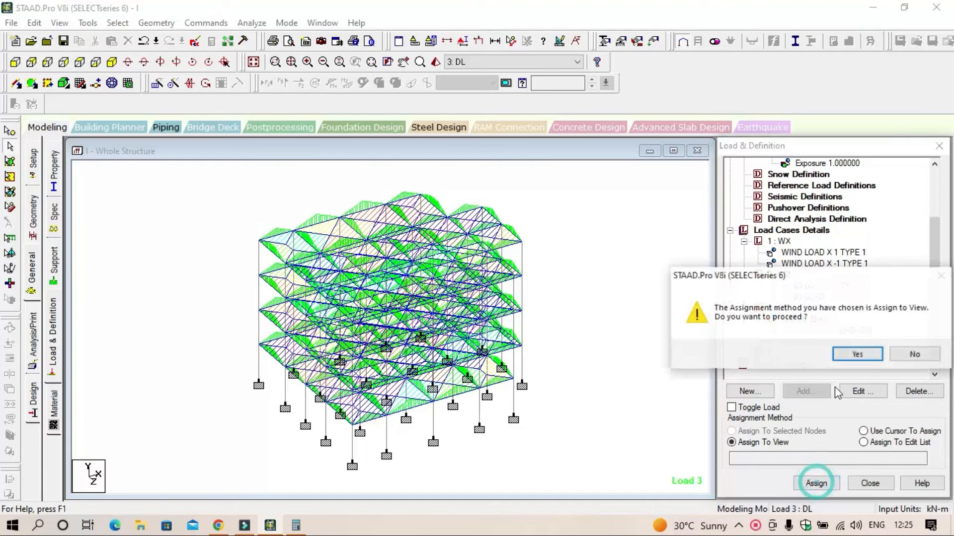
{"action": "left_click", "coordinate": [854, 355]}
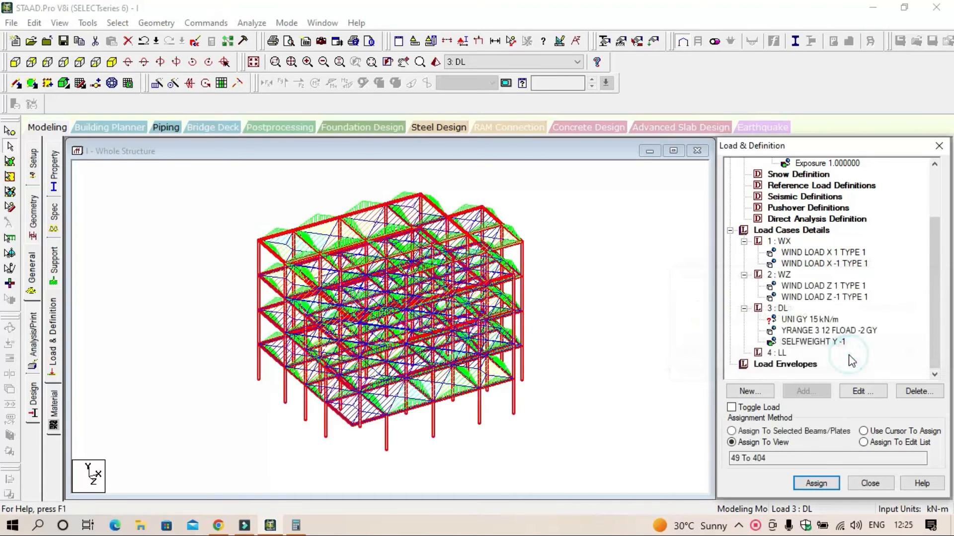
{"action": "left_click", "coordinate": [812, 331]}
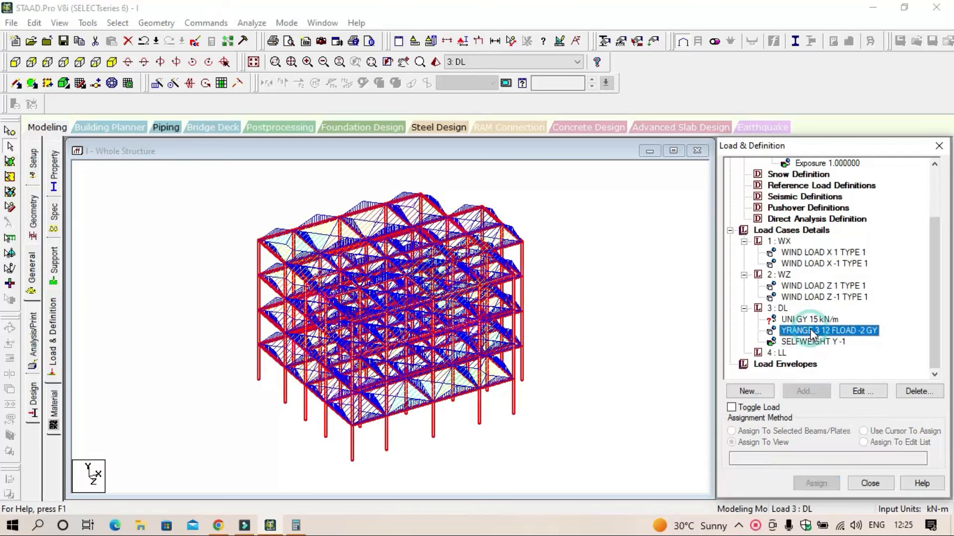
{"action": "left_click", "coordinate": [805, 321]}
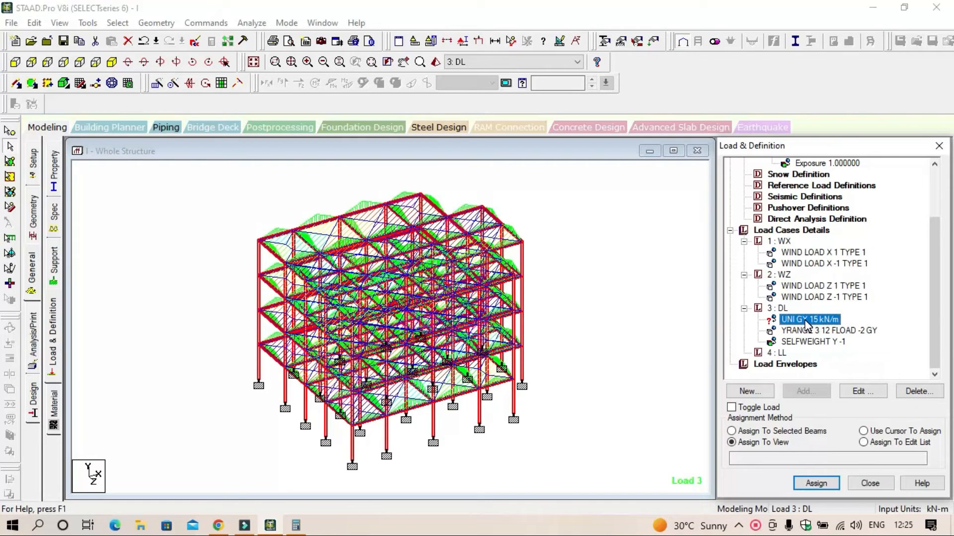
{"action": "left_click", "coordinate": [119, 23]}
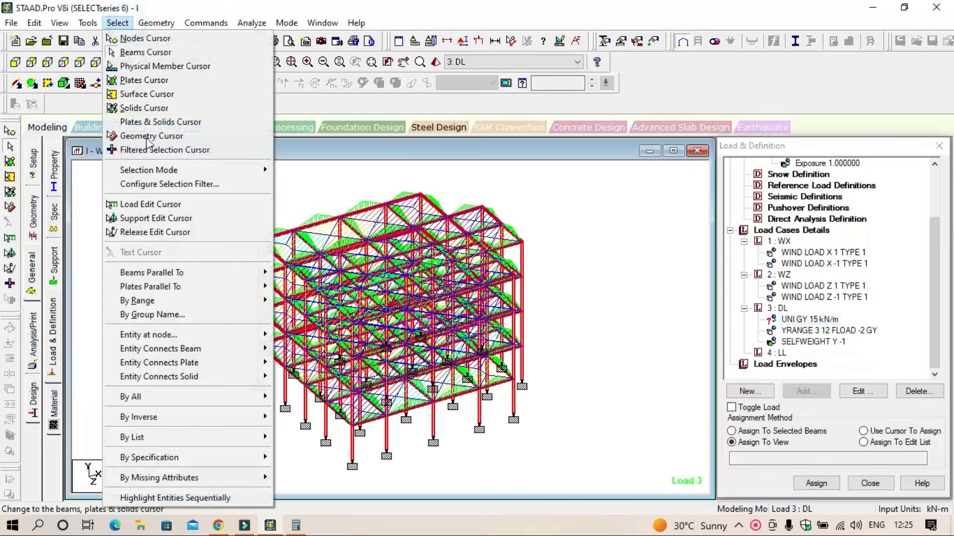
{"action": "mouse_move", "coordinate": [198, 274]}
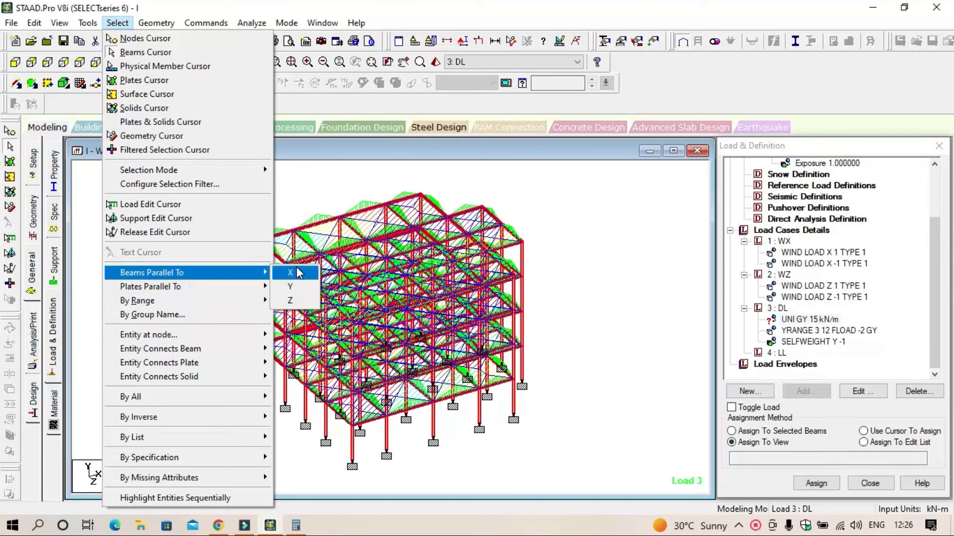
{"action": "left_click", "coordinate": [293, 272]}
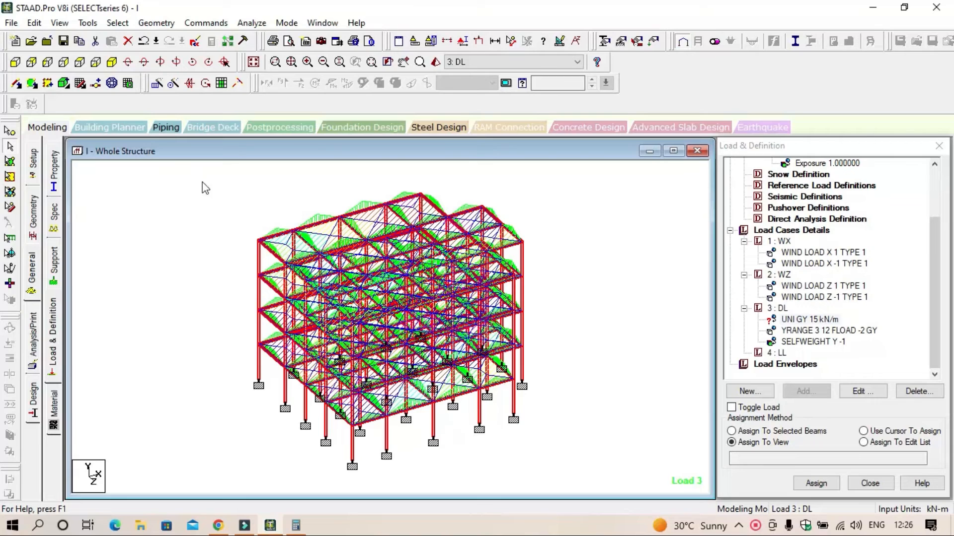
{"action": "left_click", "coordinate": [117, 23]}
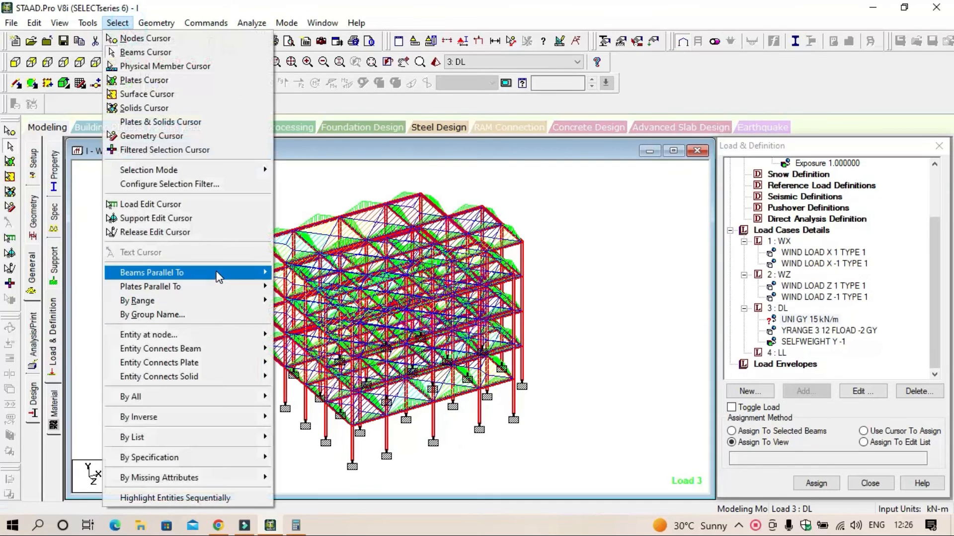
{"action": "mouse_move", "coordinate": [217, 272]}
{"action": "left_click", "coordinate": [293, 302]}
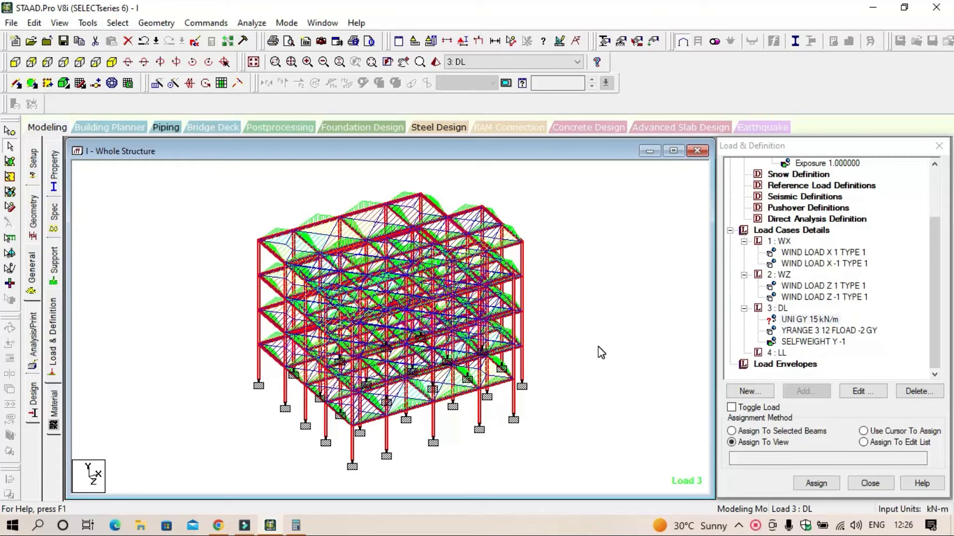
Step: Clear the member selection and assign the 15 kN/m uniform force to all beams parallel to X and Z
{"action": "left_click", "coordinate": [598, 346]}
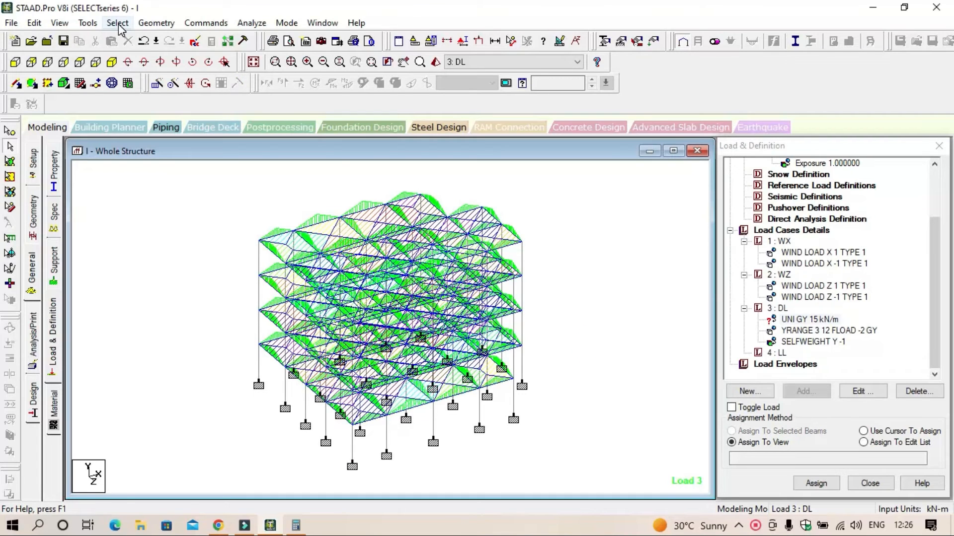
{"action": "left_click", "coordinate": [805, 319]}
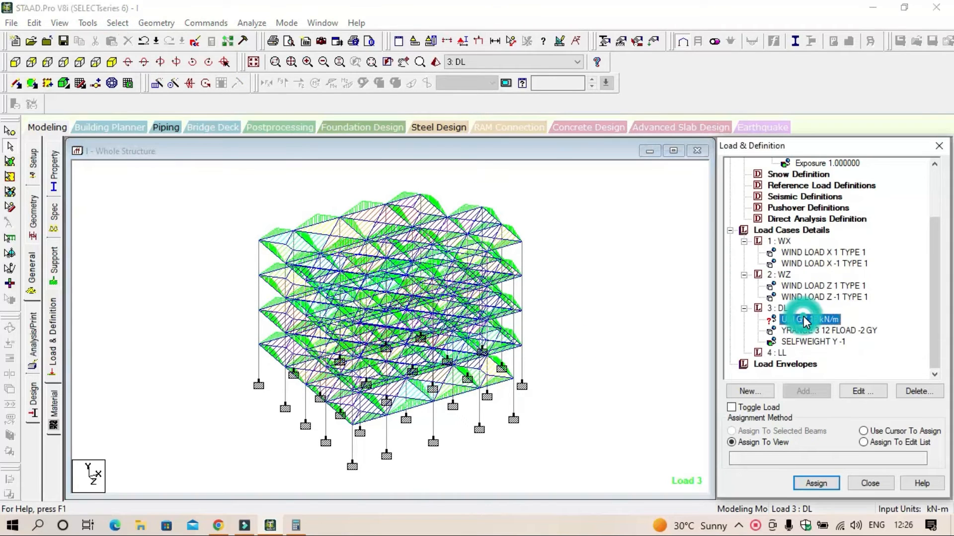
{"action": "left_click", "coordinate": [118, 23]}
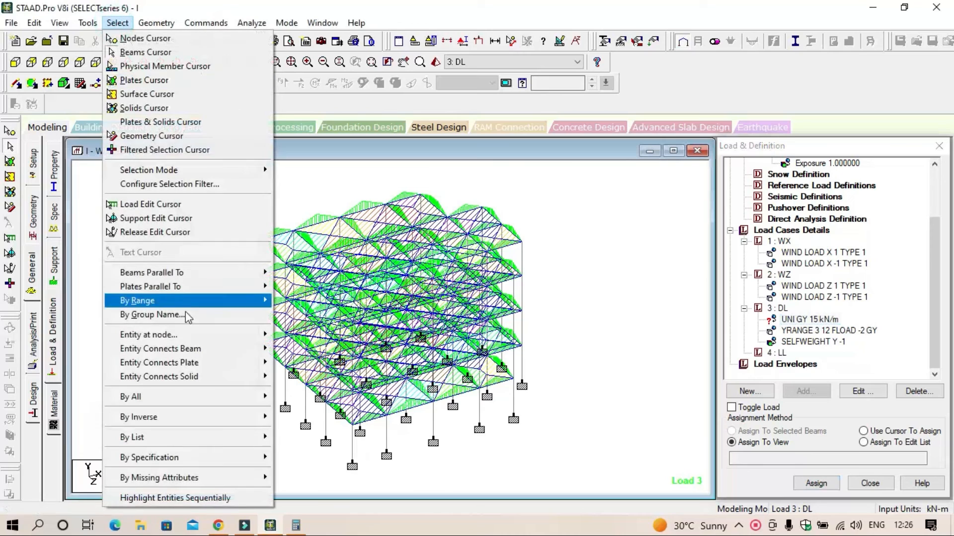
{"action": "mouse_move", "coordinate": [211, 273]}
{"action": "left_click", "coordinate": [285, 272]}
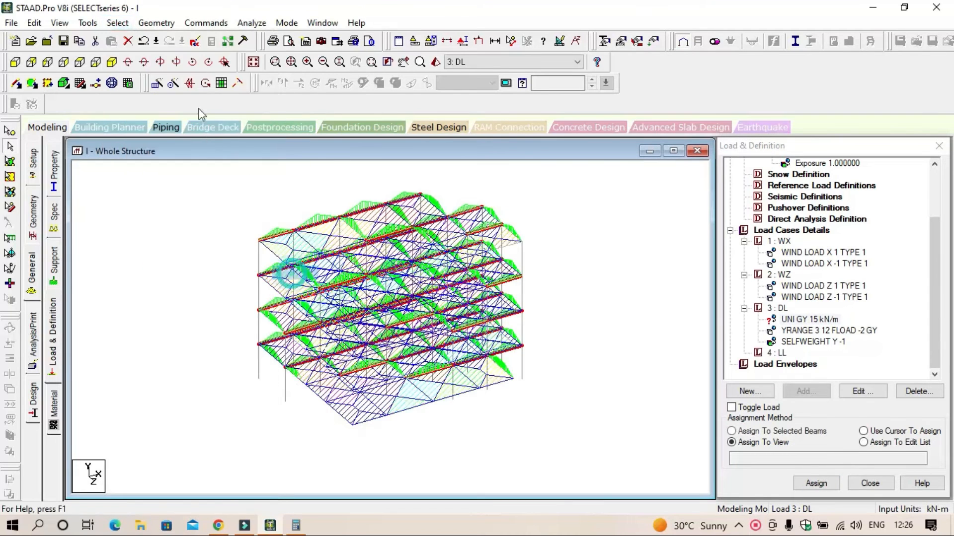
{"action": "left_click", "coordinate": [113, 23]}
{"action": "mouse_move", "coordinate": [223, 275]}
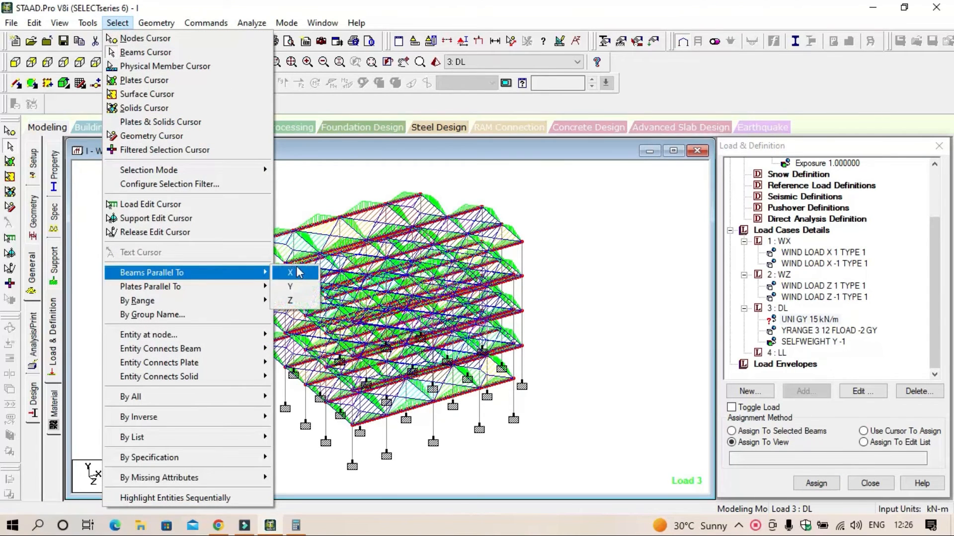
{"action": "left_click", "coordinate": [297, 300]}
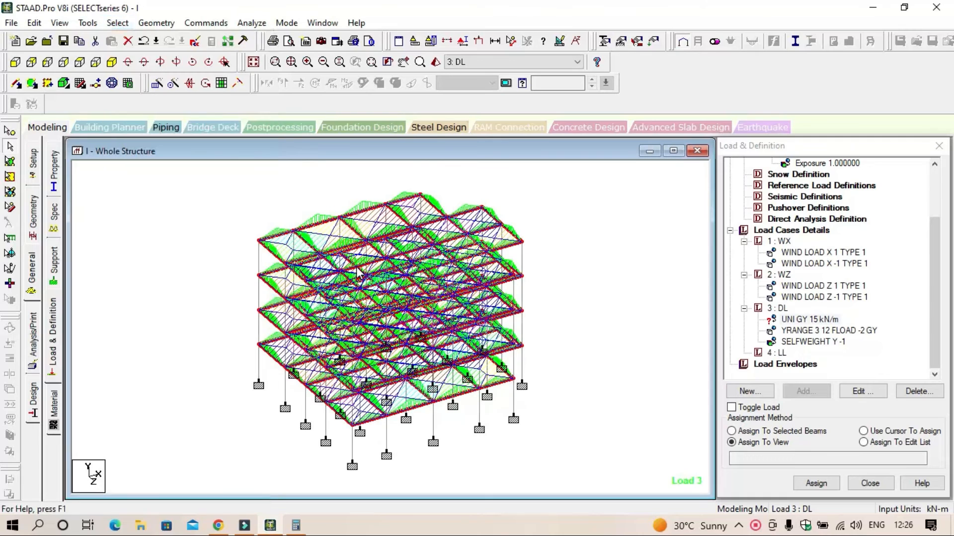
{"action": "left_click", "coordinate": [773, 431]}
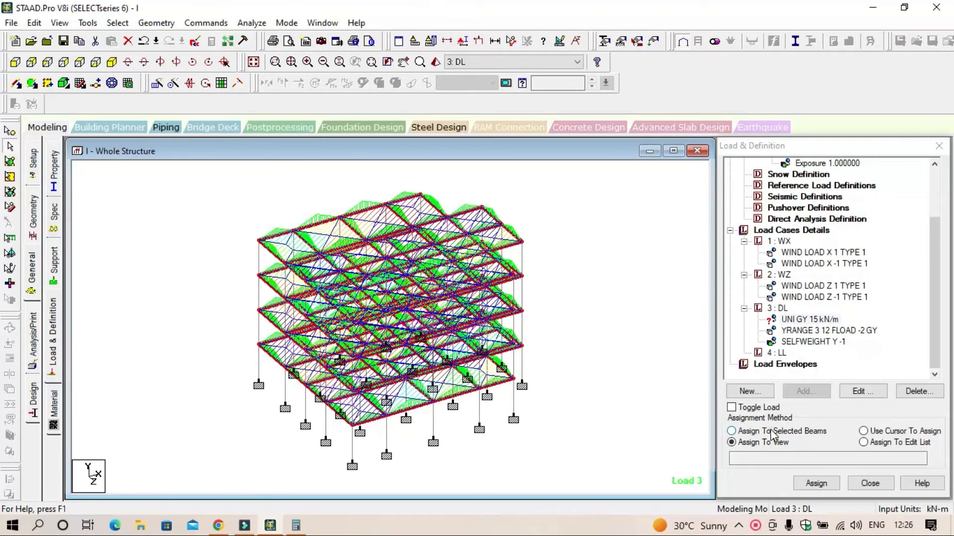
{"action": "left_click", "coordinate": [815, 484]}
{"action": "left_click", "coordinate": [850, 356]}
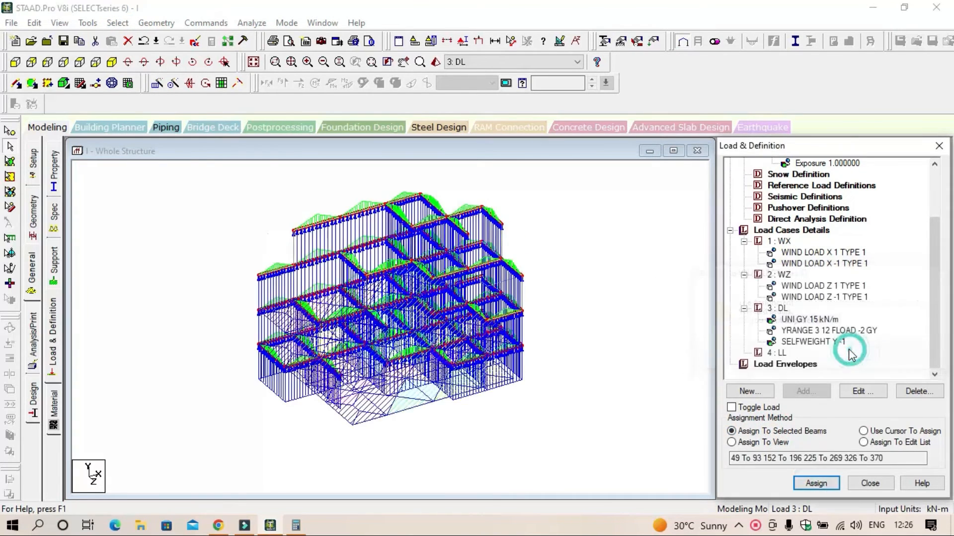
{"action": "left_click", "coordinate": [616, 326]}
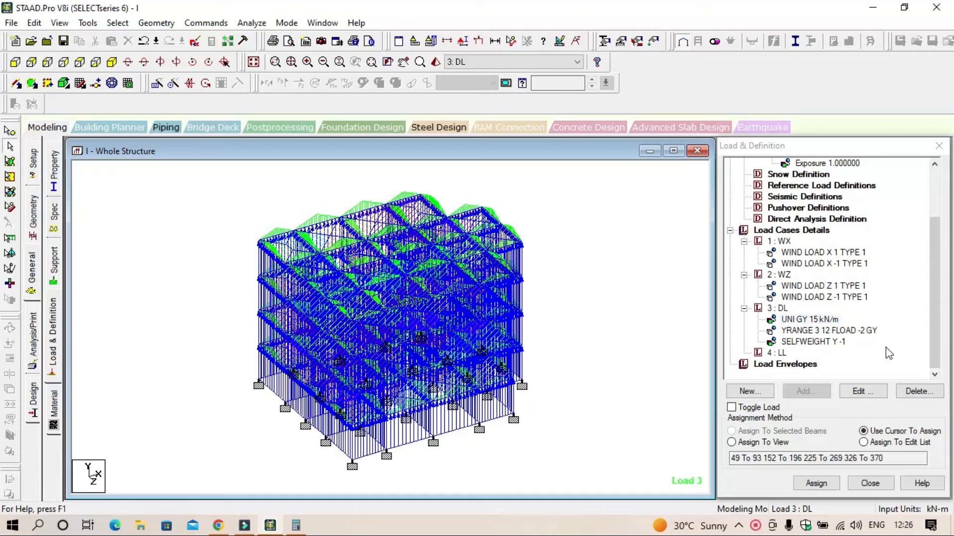
Step: Review the settings and member list of the DL case's 15 kN/m uniform force
{"action": "left_click", "coordinate": [824, 320]}
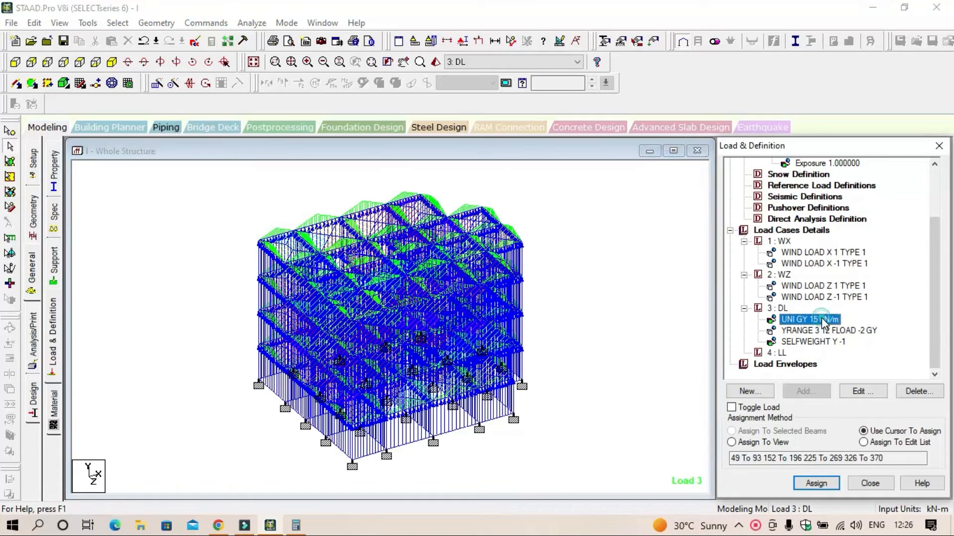
{"action": "left_click", "coordinate": [869, 396]}
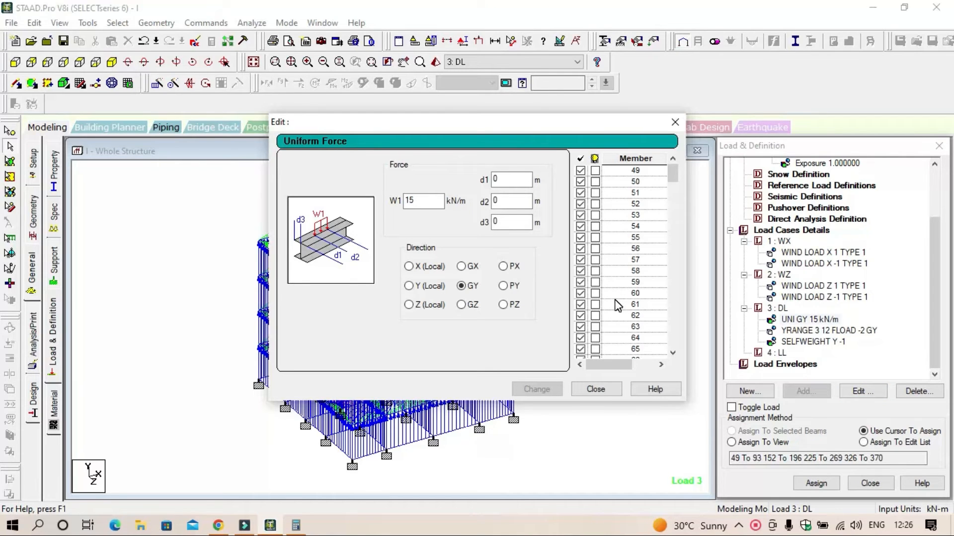
{"action": "left_click", "coordinate": [675, 121]}
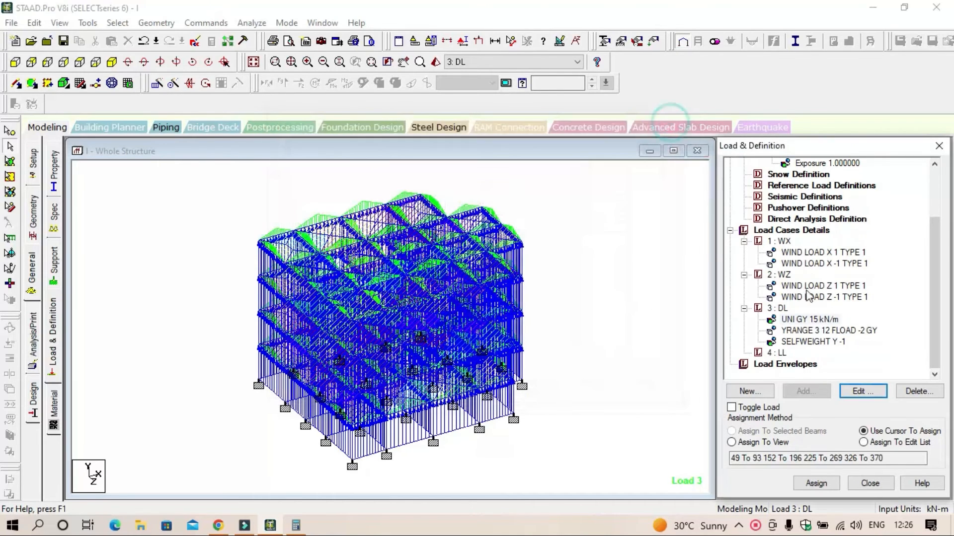
Step: Set the minimum of the Y range to 6 m for the DL case's floor load
{"action": "left_click", "coordinate": [826, 332]}
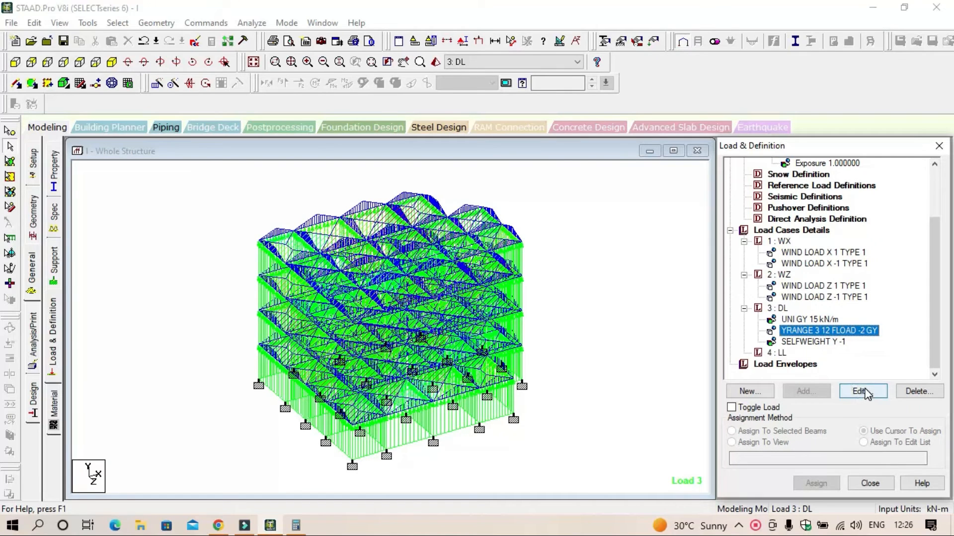
{"action": "left_click", "coordinate": [862, 391]}
{"action": "double_click", "coordinate": [541, 183]}
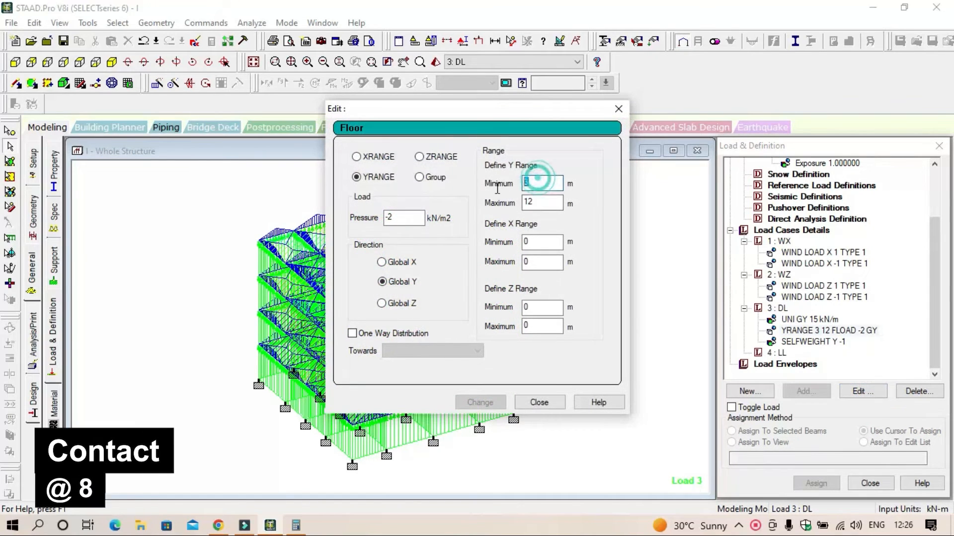
{"action": "type", "text": "6"}
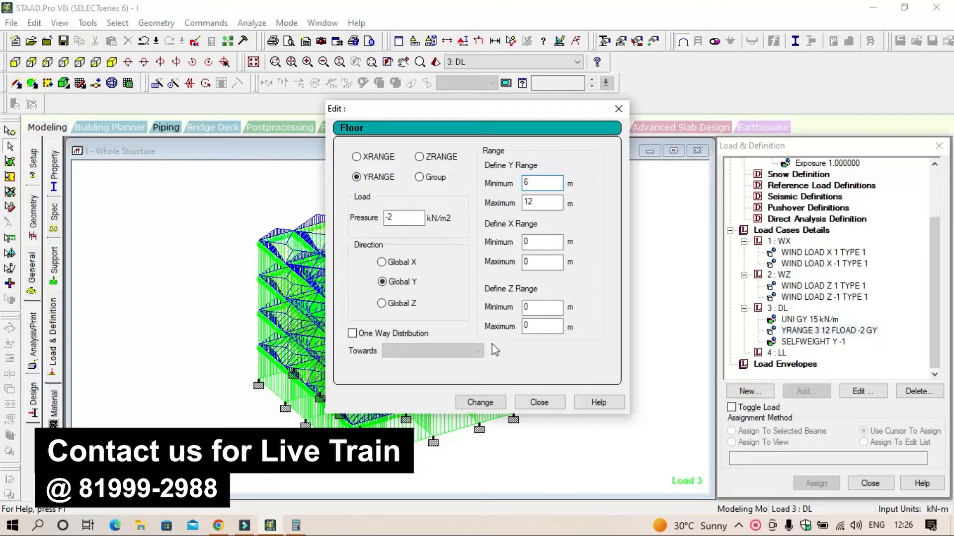
{"action": "left_click", "coordinate": [481, 403]}
{"action": "left_click", "coordinate": [541, 403]}
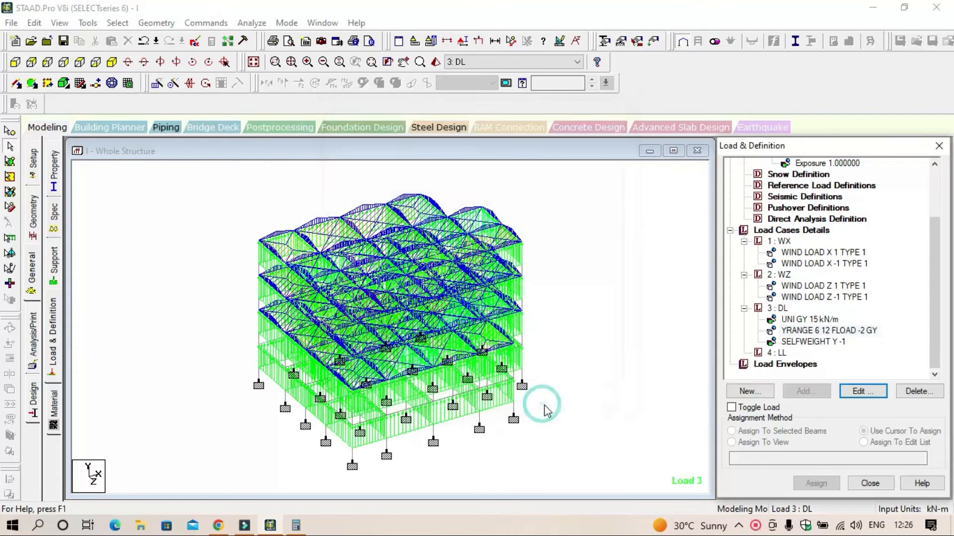
{"action": "left_click", "coordinate": [606, 406]}
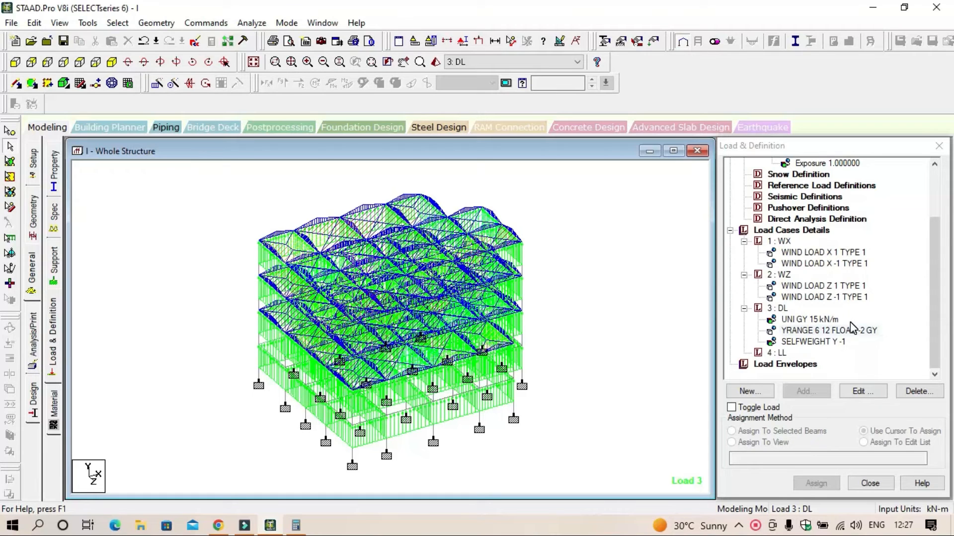
Step: Add a floor load of -3 kN/m2 in Global Y to the LL case, with a Y range from 6 to 12 m
{"action": "left_click", "coordinate": [778, 353]}
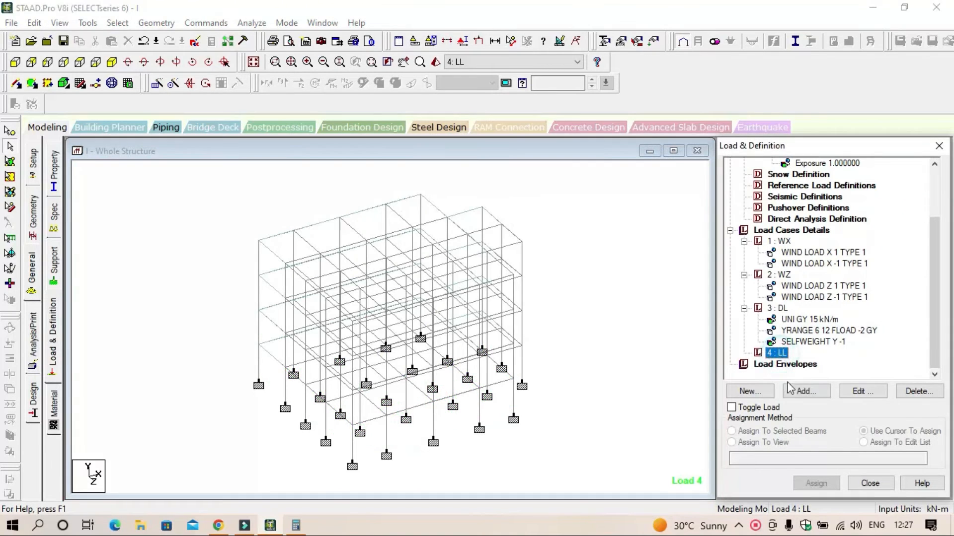
{"action": "left_click", "coordinate": [806, 391]}
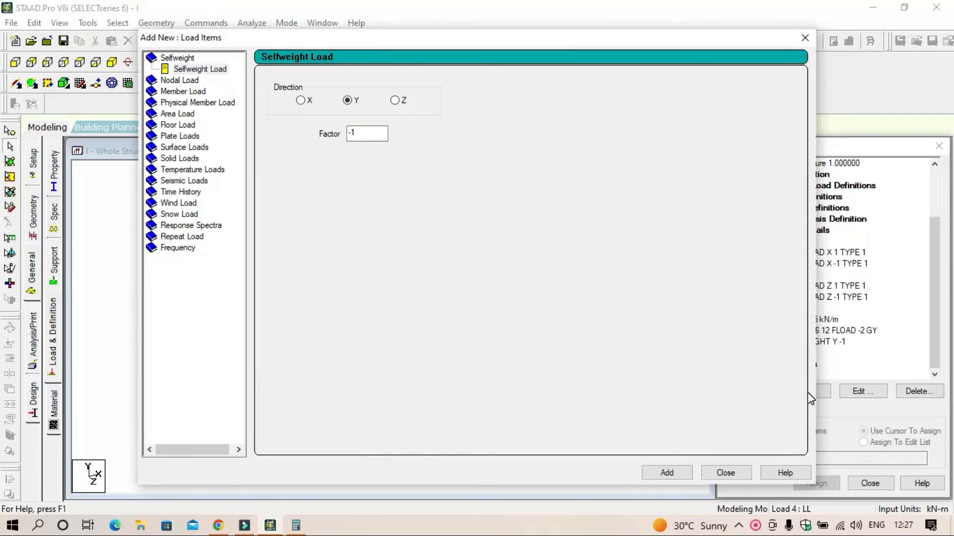
{"action": "left_click", "coordinate": [190, 127]}
{"action": "left_click", "coordinate": [337, 147]}
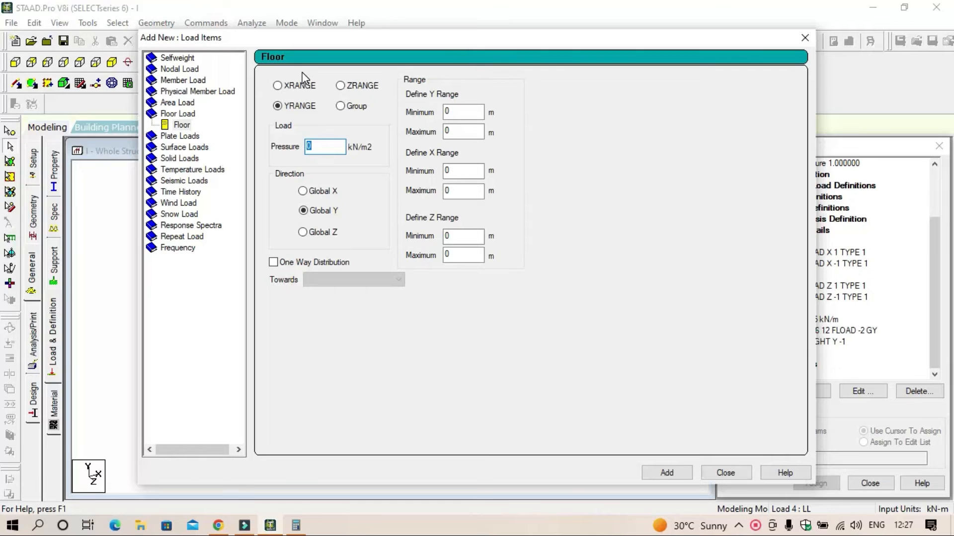
{"action": "type", "text": "-3"}
{"action": "left_click_drag", "start_coordinate": [562, 44], "coordinate": [506, 41]}
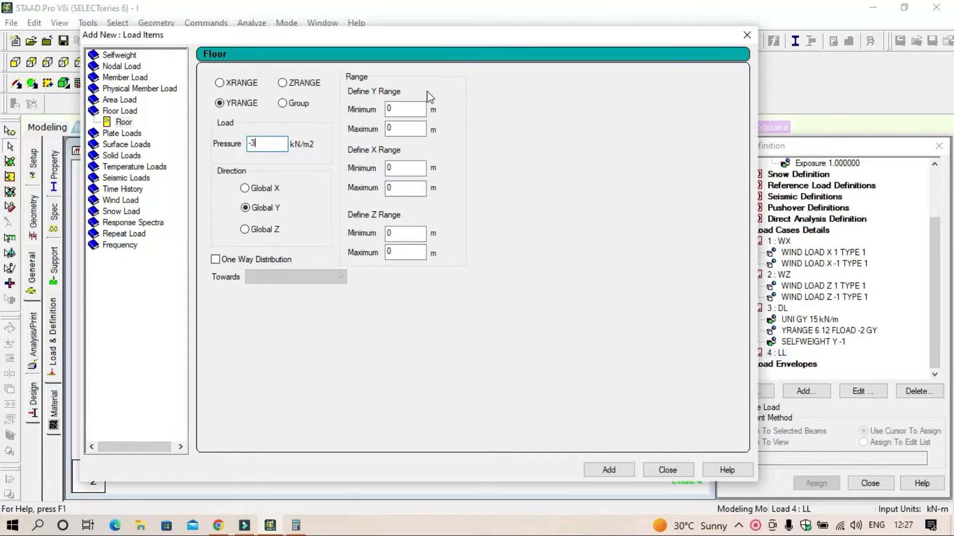
{"action": "left_click", "coordinate": [407, 110]}
{"action": "type", "text": "6"}
{"action": "left_click", "coordinate": [404, 129]}
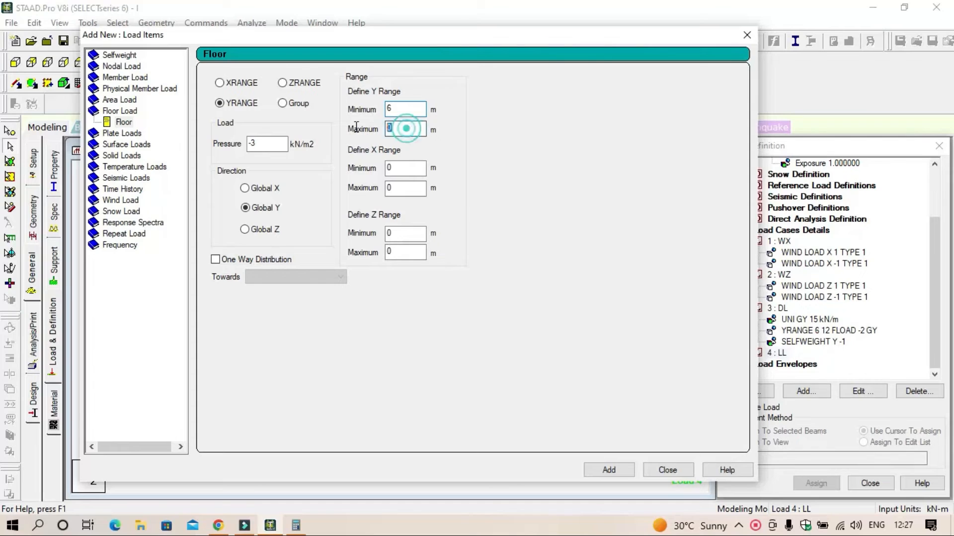
{"action": "type", "text": "12"}
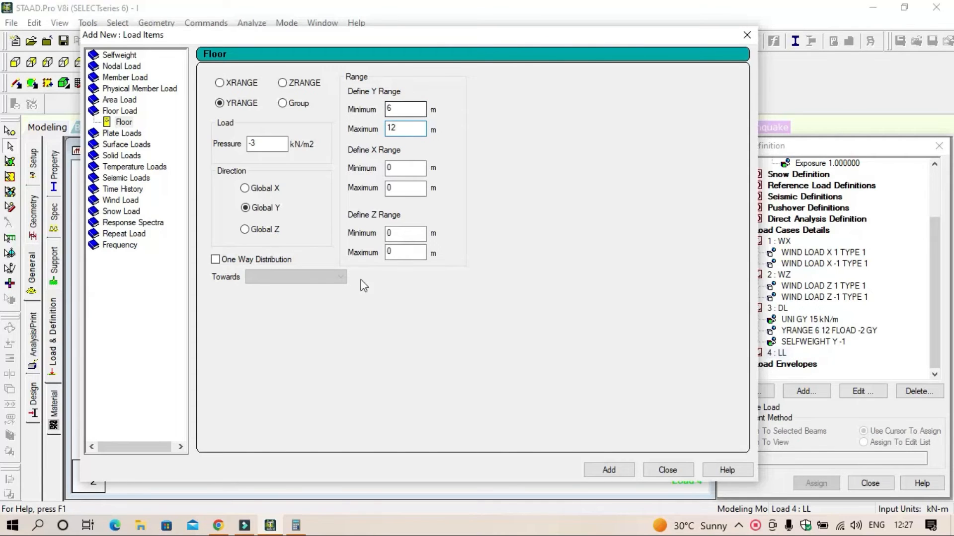
{"action": "left_click", "coordinate": [622, 470]}
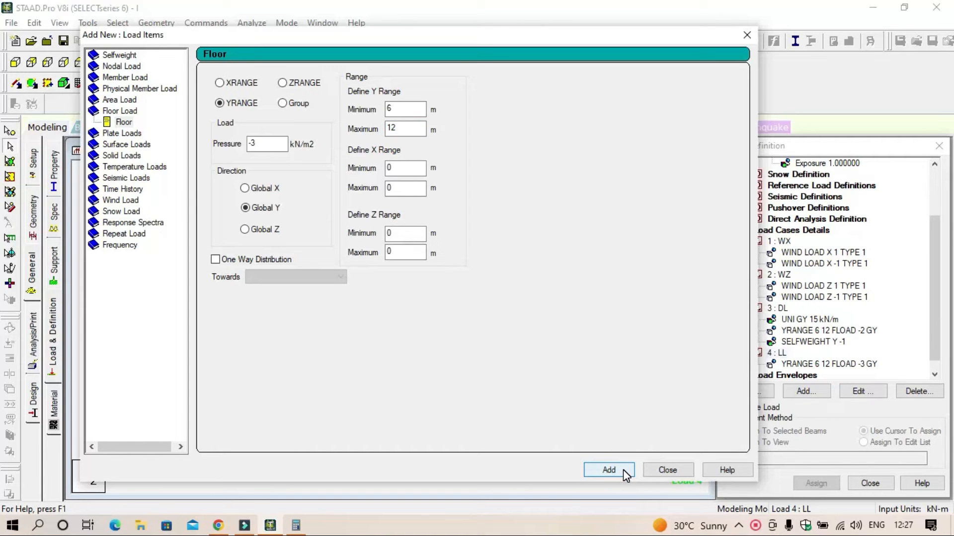
{"action": "left_click", "coordinate": [667, 470]}
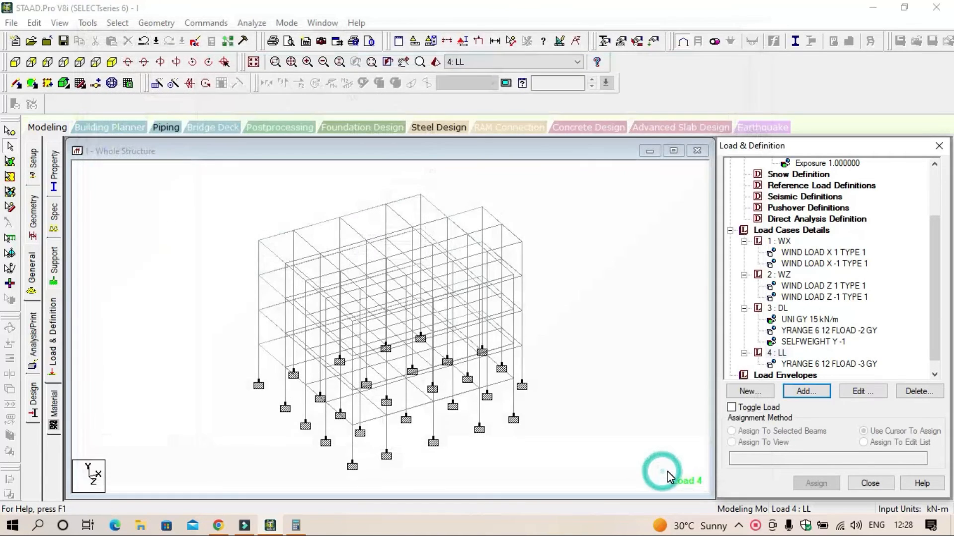
Step: Accept the auto save and save the modified structure under its existing file
{"action": "scroll", "coordinate": [825, 323], "scroll_direction": "down", "scroll_amount": 1}
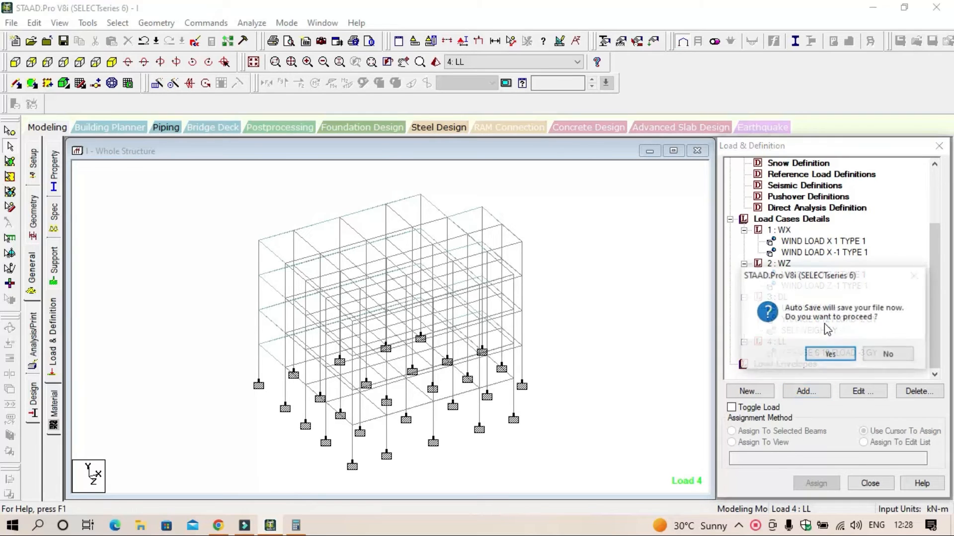
{"action": "left_click", "coordinate": [835, 354]}
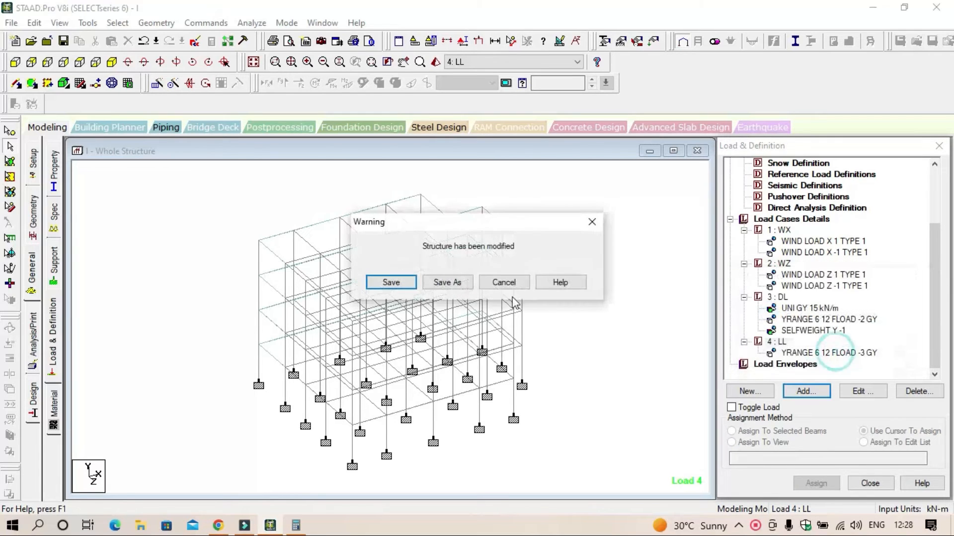
{"action": "left_click", "coordinate": [410, 283]}
Step: Set the minimum of the Y range to 3 m for the LL case's floor load
{"action": "left_click", "coordinate": [809, 222]}
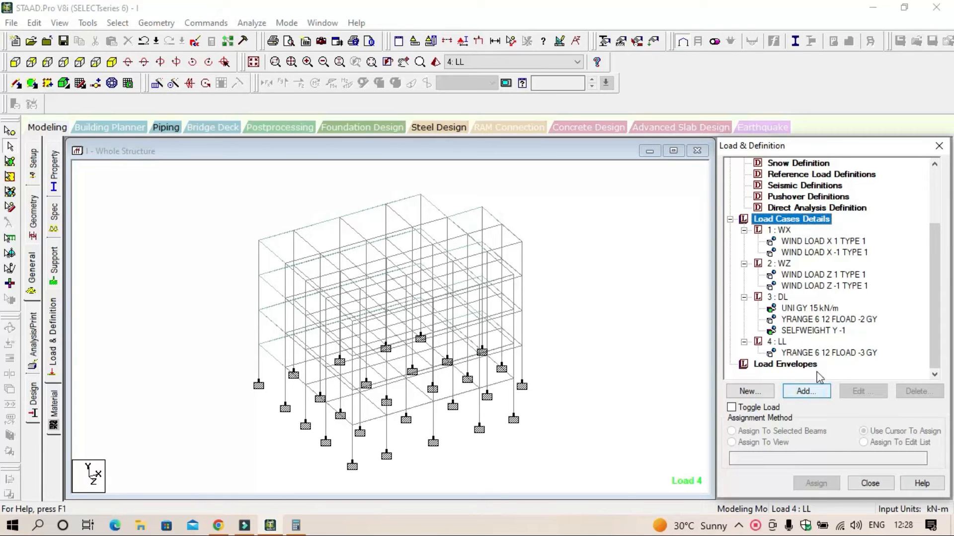
{"action": "left_click", "coordinate": [817, 354]}
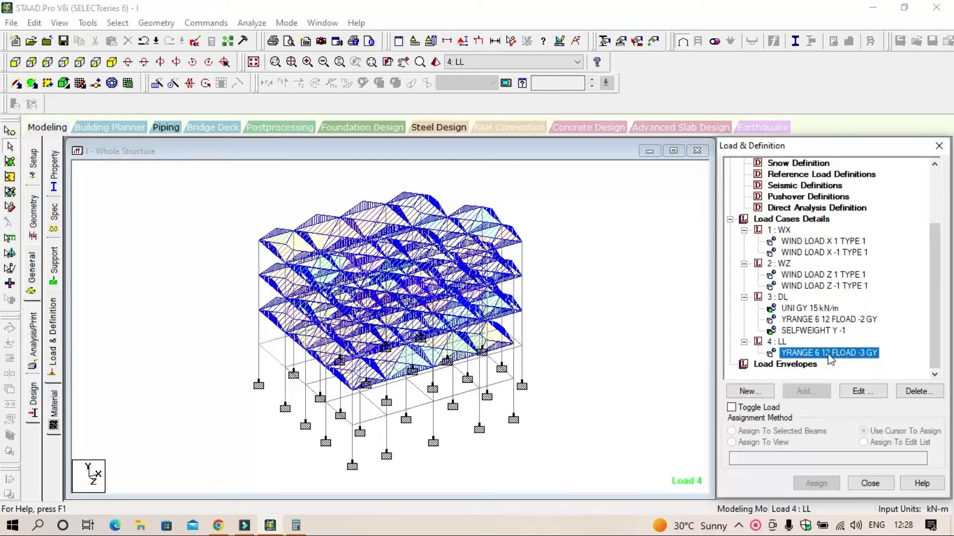
{"action": "left_click", "coordinate": [869, 397]}
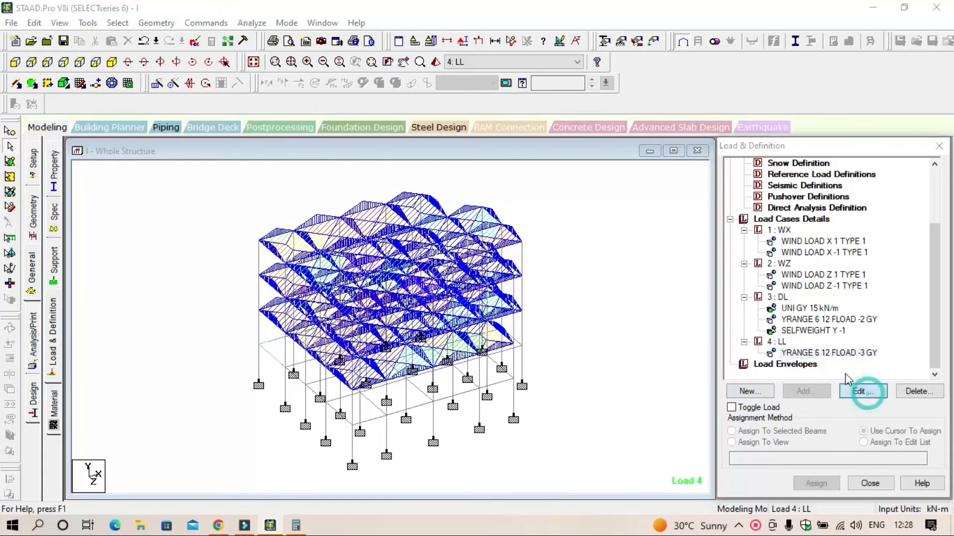
{"action": "left_click", "coordinate": [537, 184]}
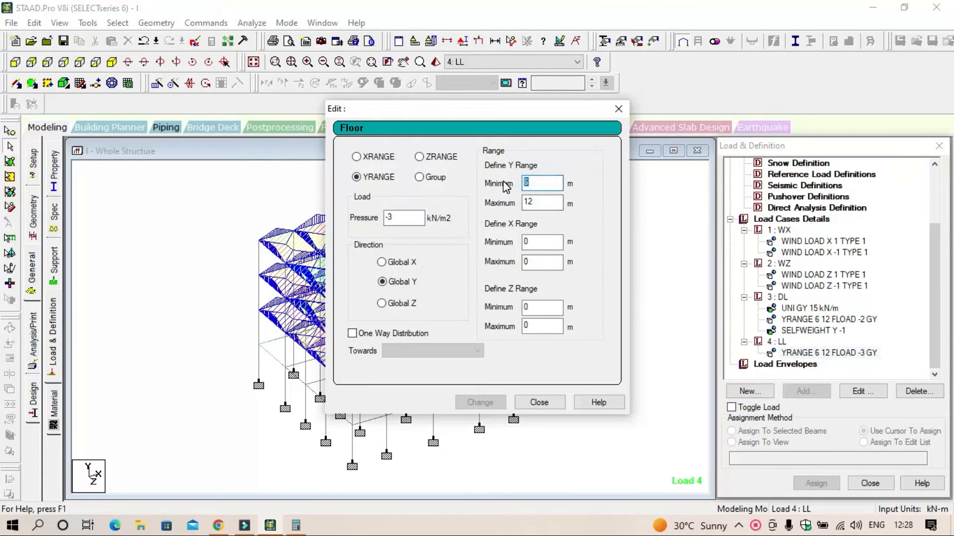
{"action": "type", "text": "3"}
{"action": "left_click", "coordinate": [486, 404]}
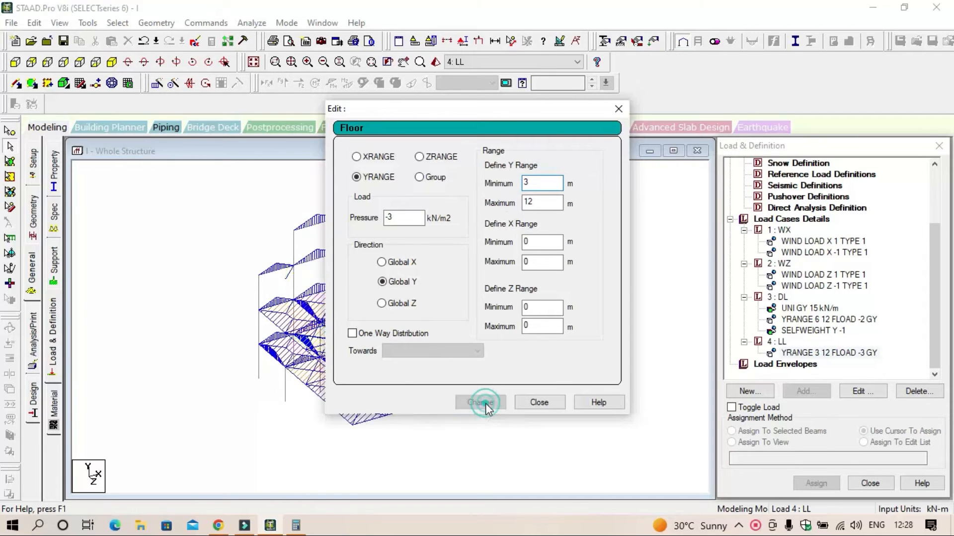
{"action": "left_click", "coordinate": [544, 404]}
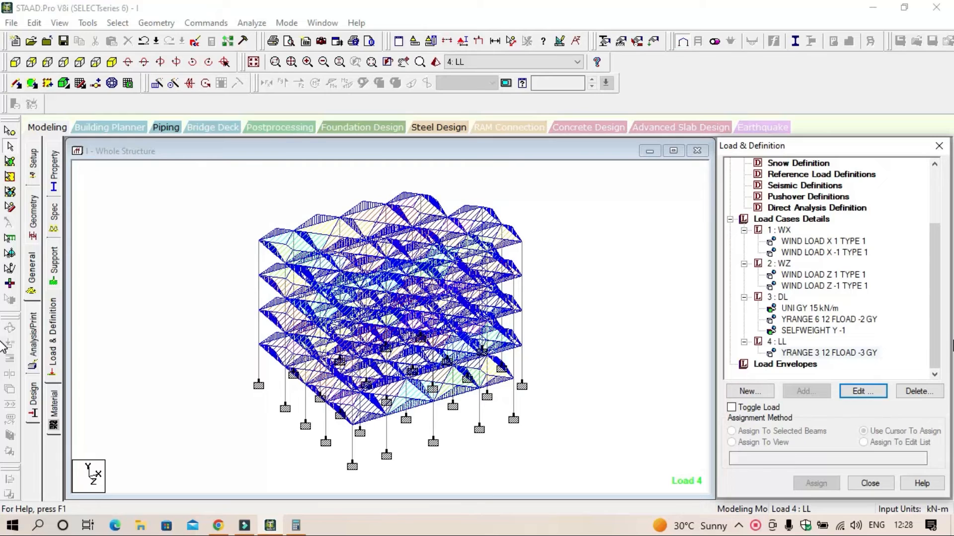
Step: Start adding new load cases under Load Cases Details
{"action": "left_click", "coordinate": [792, 222]}
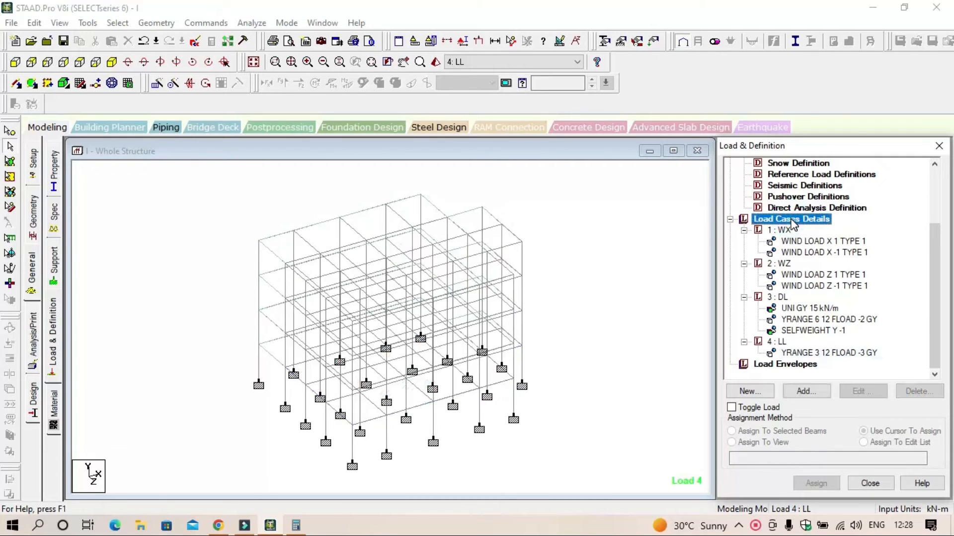
{"action": "left_click", "coordinate": [806, 392]}
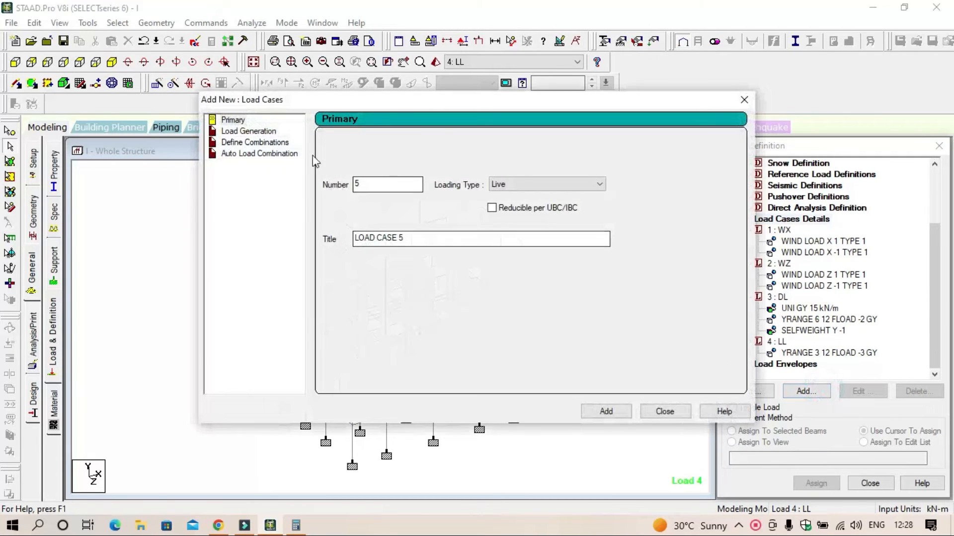
{"action": "left_click", "coordinate": [276, 142]}
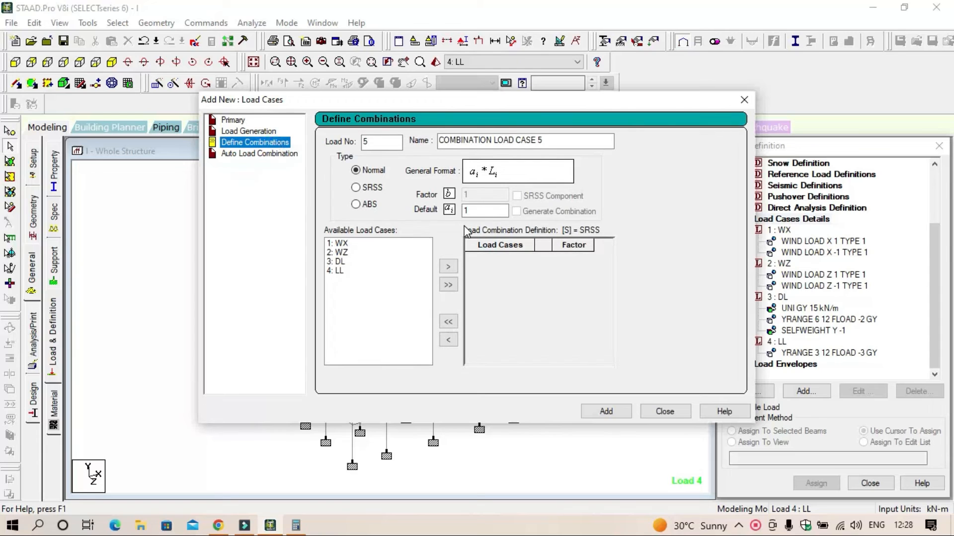
{"action": "left_click", "coordinate": [335, 238]}
{"action": "left_click", "coordinate": [448, 285]}
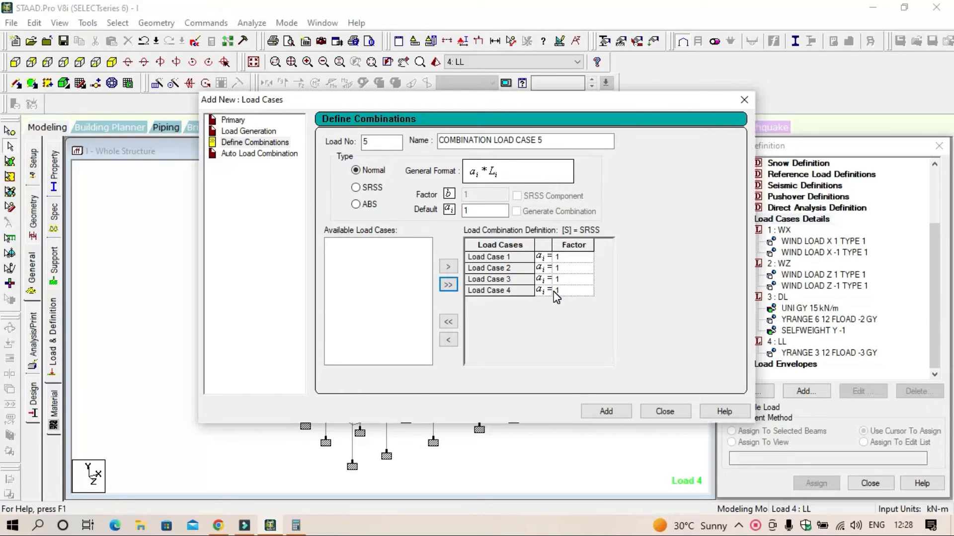
Step: Generate automatic load combinations for the Indian Code with the Genral_Structures category and add all of them to the load cases
{"action": "left_click", "coordinate": [268, 157]}
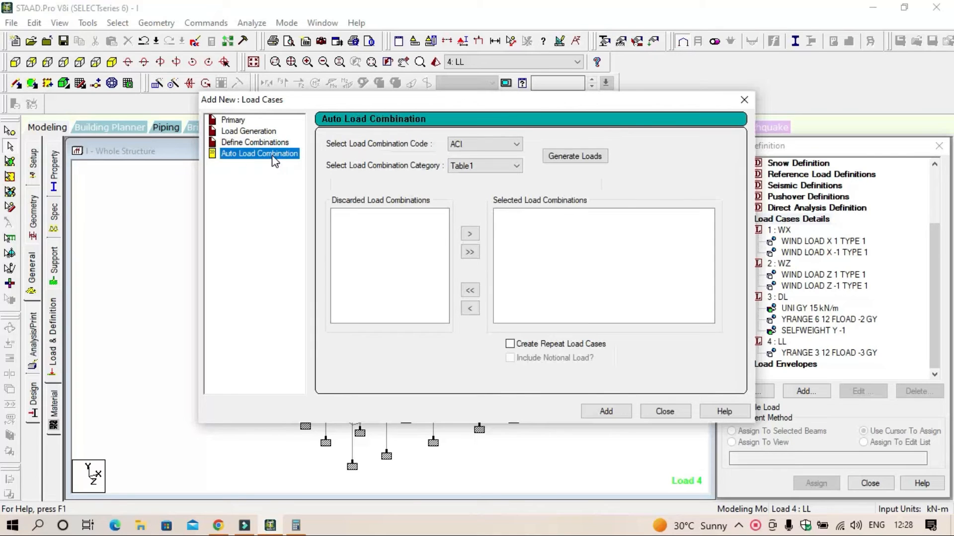
{"action": "left_click", "coordinate": [488, 144]}
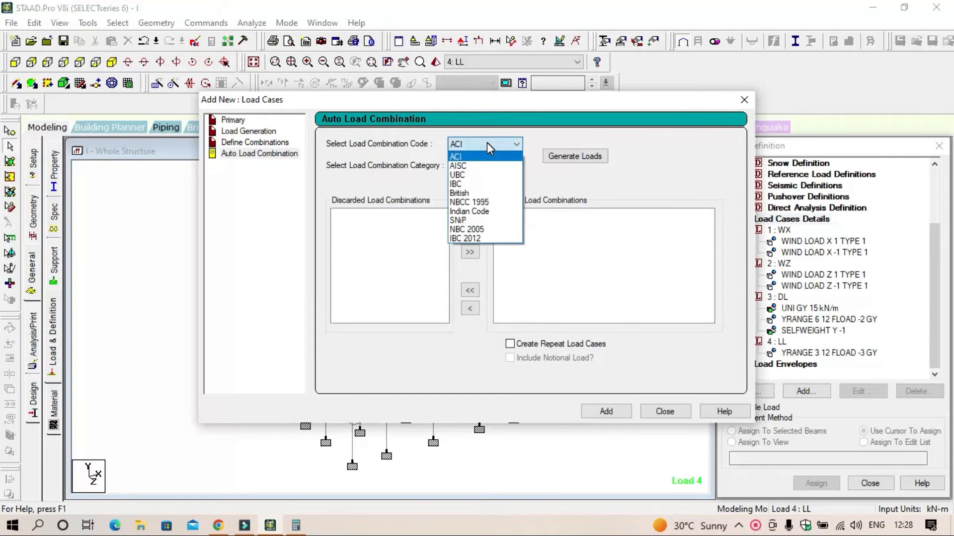
{"action": "left_click", "coordinate": [466, 212]}
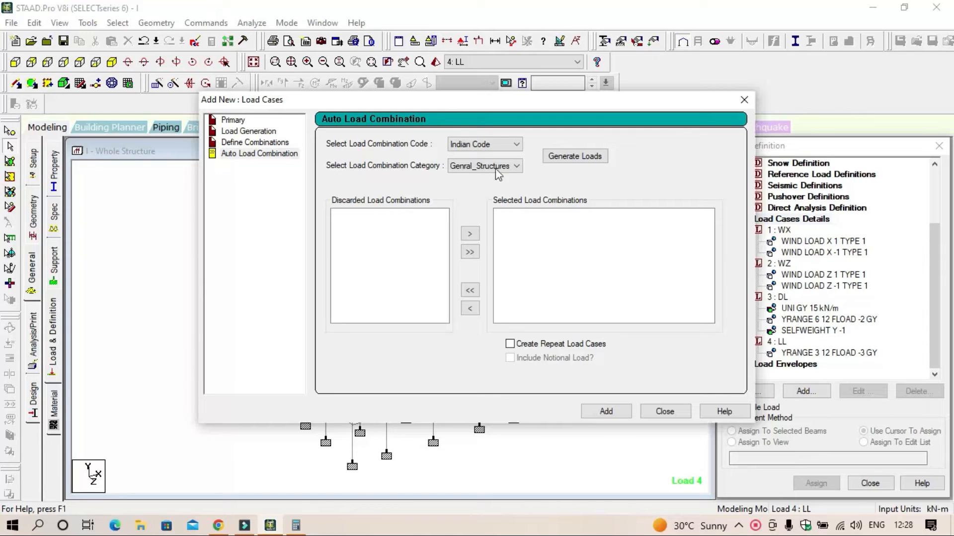
{"action": "left_click", "coordinate": [580, 158]}
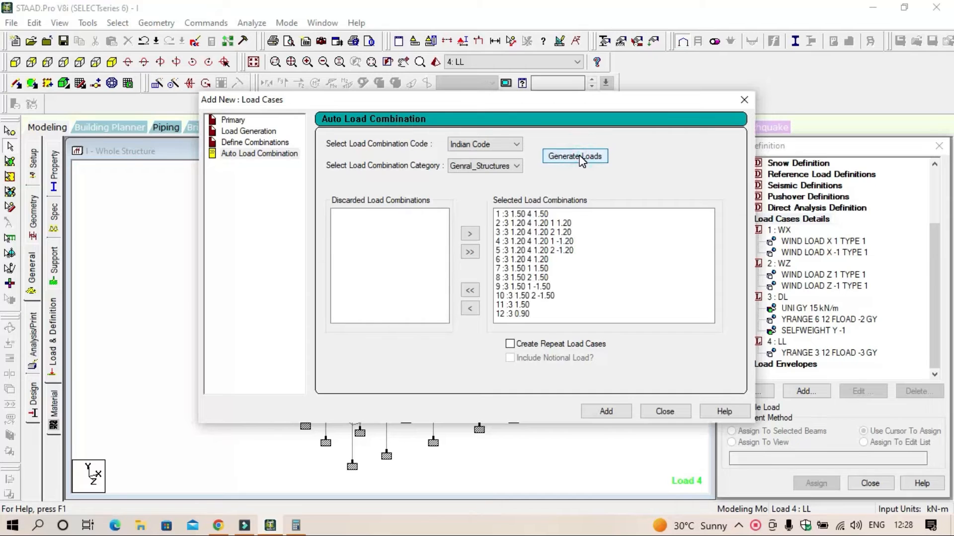
{"action": "left_click", "coordinate": [603, 413]}
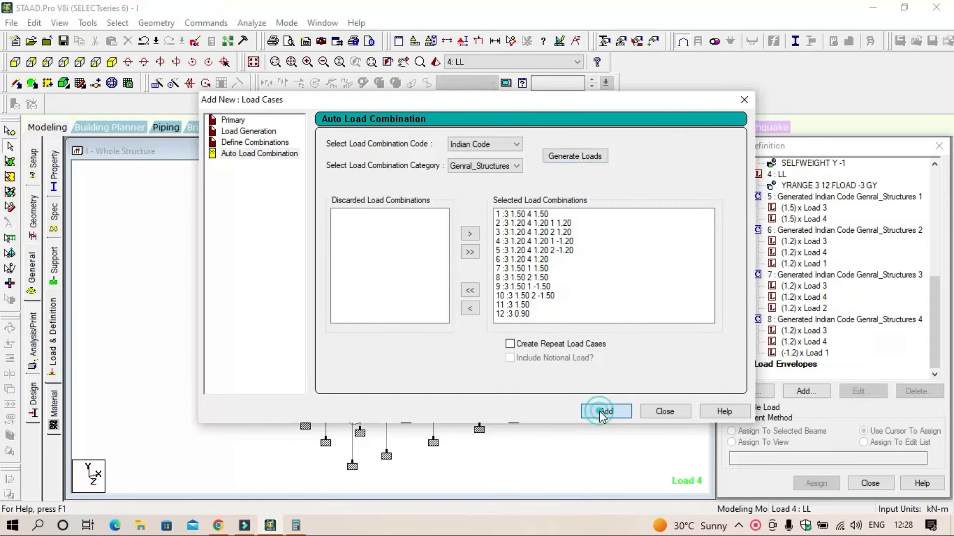
{"action": "left_click", "coordinate": [663, 412]}
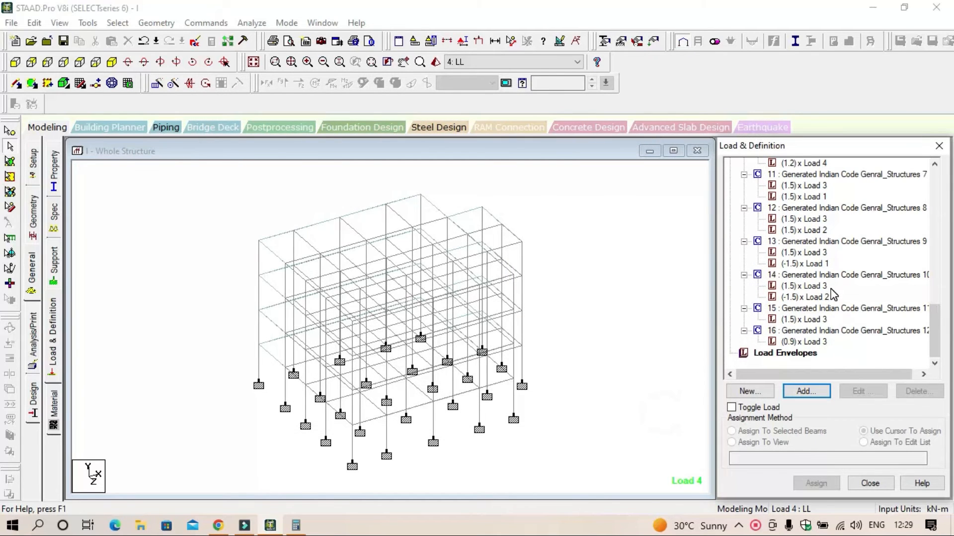
{"action": "scroll", "coordinate": [829, 296], "scroll_direction": "up", "scroll_amount": 7}
{"action": "scroll", "coordinate": [833, 293], "scroll_direction": "up", "scroll_amount": 6}
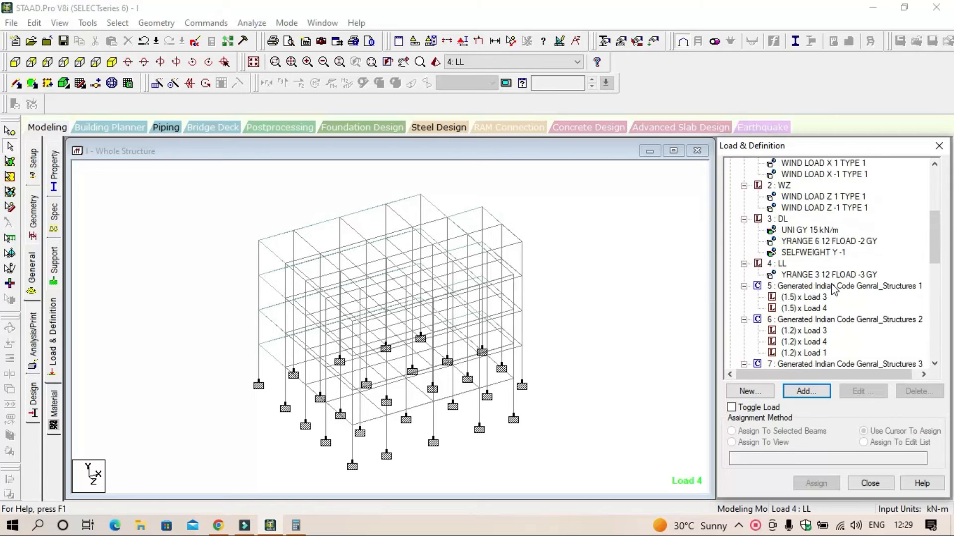
Step: Add a Perform Analysis command with the No Print option to the structure's analysis commands
{"action": "scroll", "coordinate": [833, 293], "scroll_direction": "down", "scroll_amount": 9}
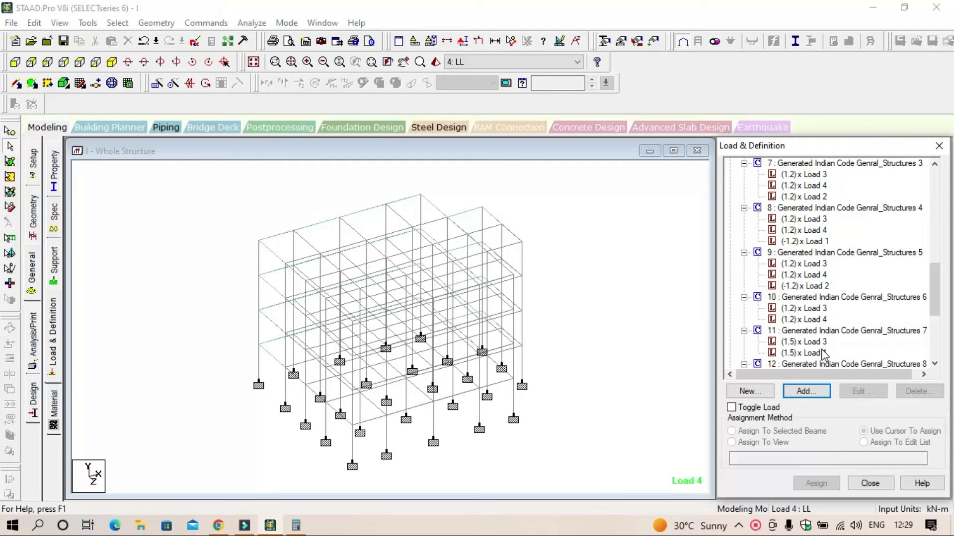
{"action": "left_click", "coordinate": [32, 353]}
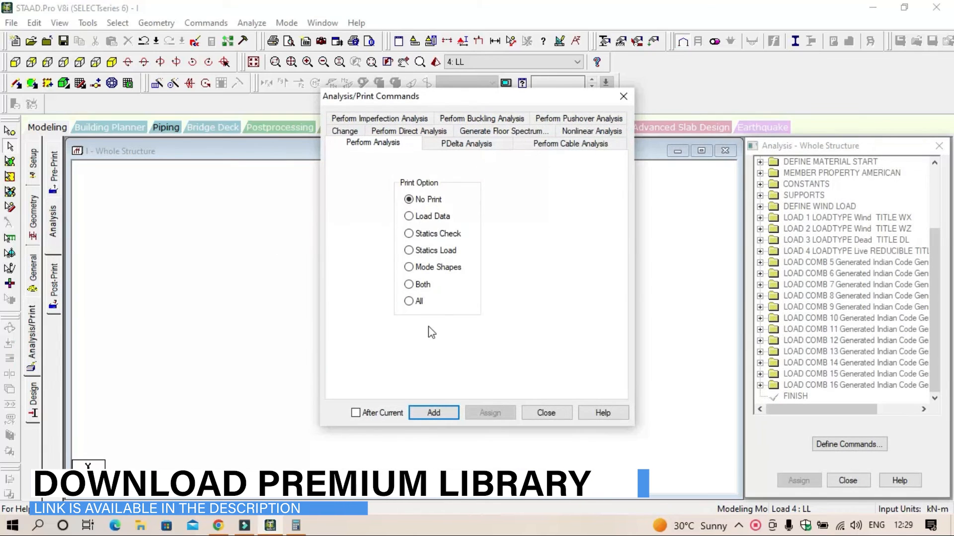
{"action": "left_click", "coordinate": [434, 415]}
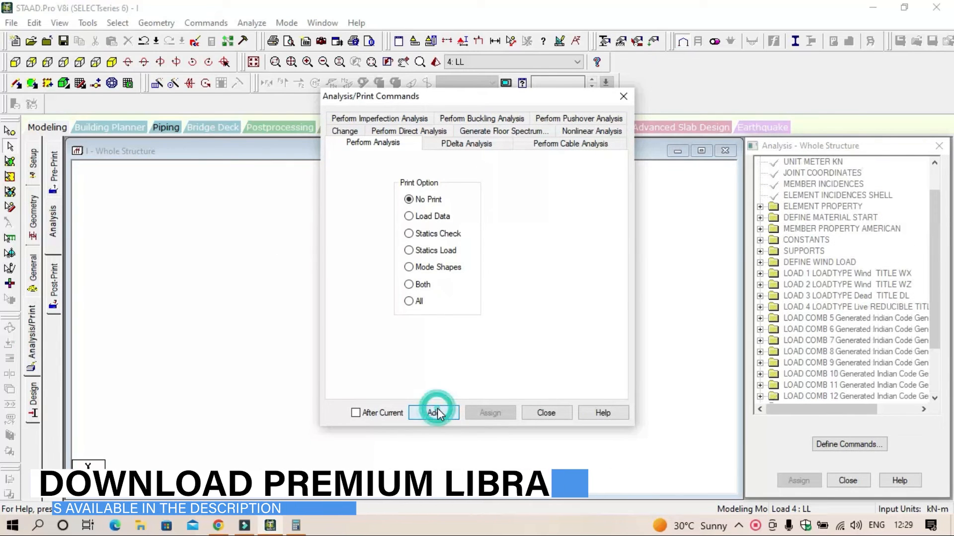
{"action": "left_click", "coordinate": [546, 414]}
Step: Run the analysis, saving the modified structure under its existing file
{"action": "left_click", "coordinate": [252, 22]}
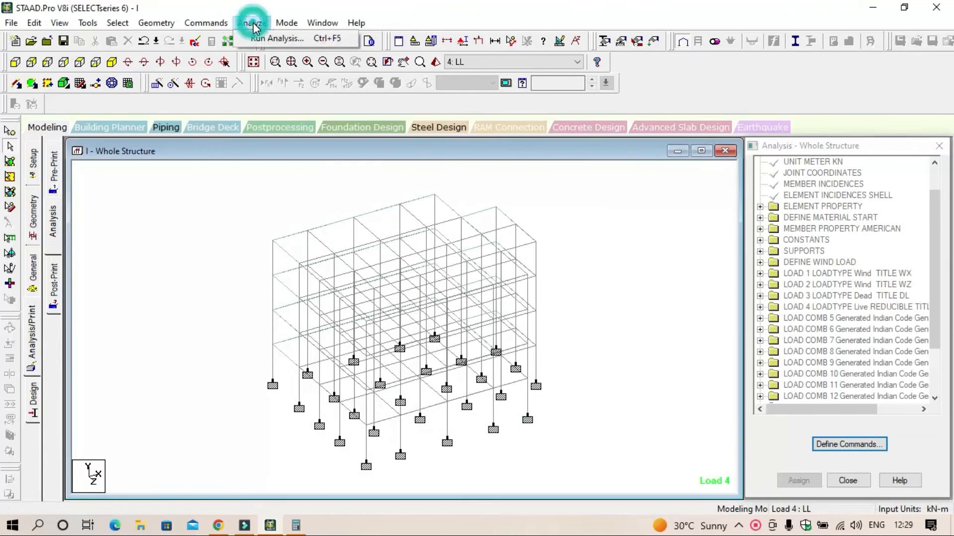
{"action": "left_click", "coordinate": [274, 41]}
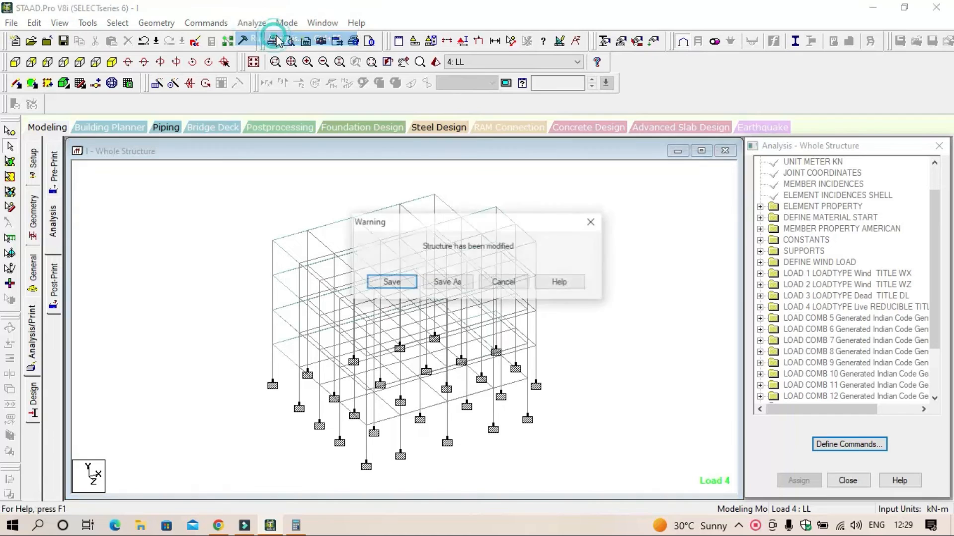
{"action": "left_click", "coordinate": [404, 283]}
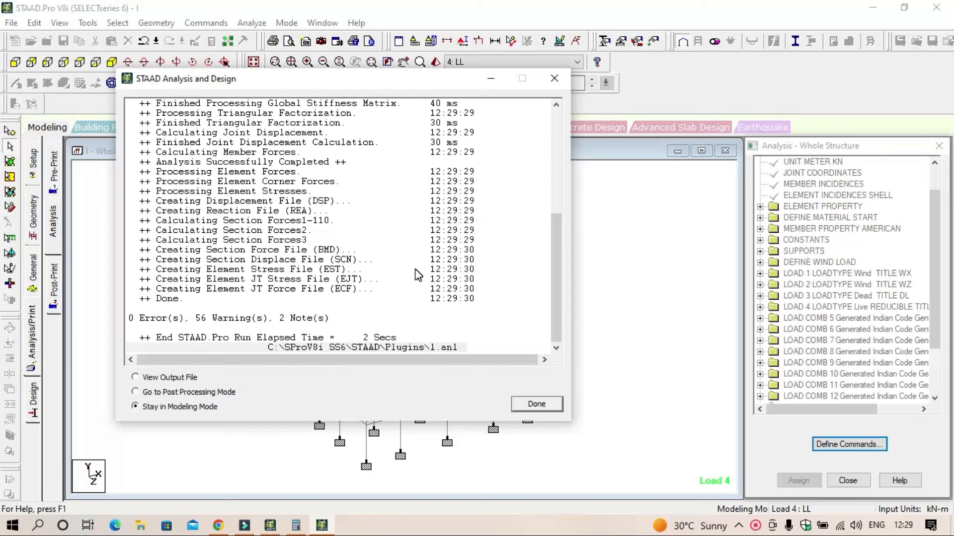
Step: Look through the analysis log and continue to Post Processing Mode
{"action": "scroll", "coordinate": [363, 241], "scroll_direction": "up", "scroll_amount": 7}
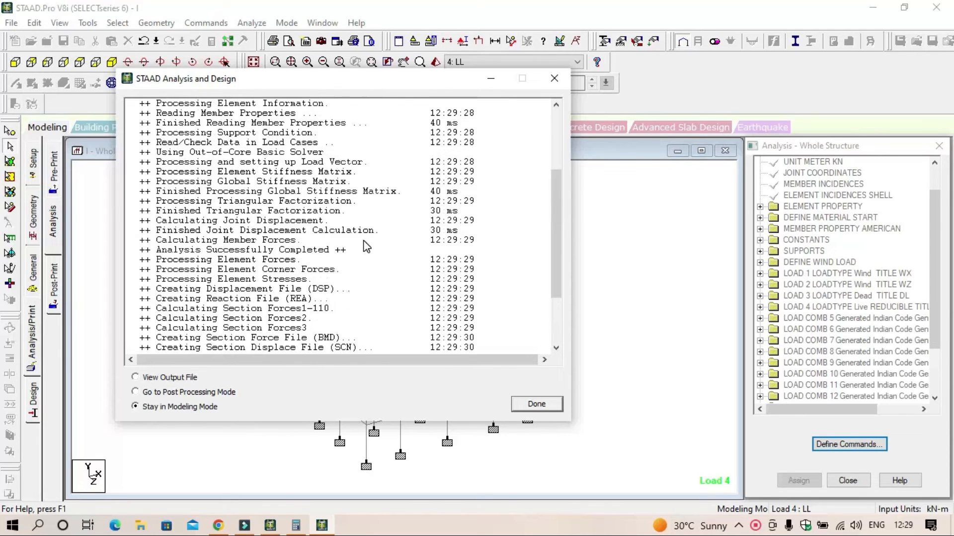
{"action": "scroll", "coordinate": [363, 237], "scroll_direction": "down", "scroll_amount": 7}
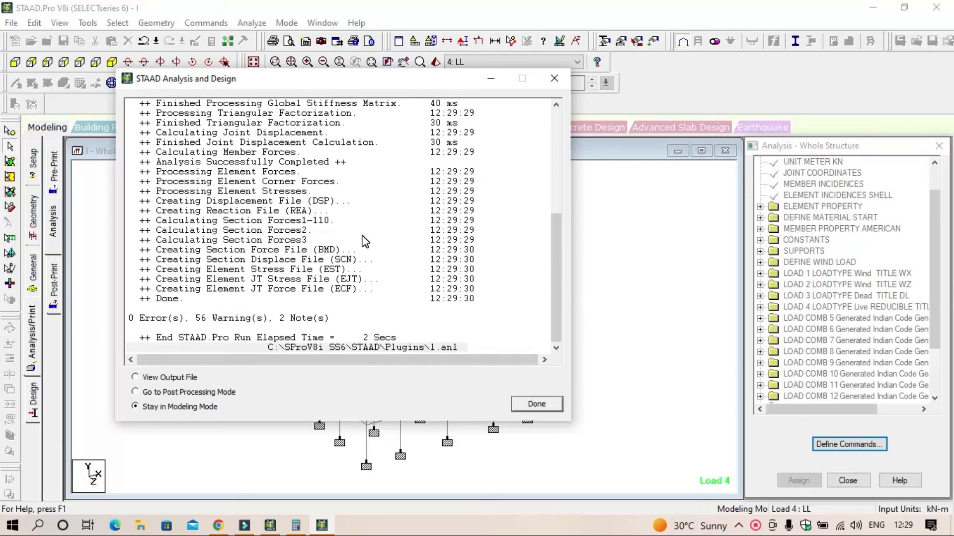
{"action": "scroll", "coordinate": [363, 240], "scroll_direction": "up", "scroll_amount": 3}
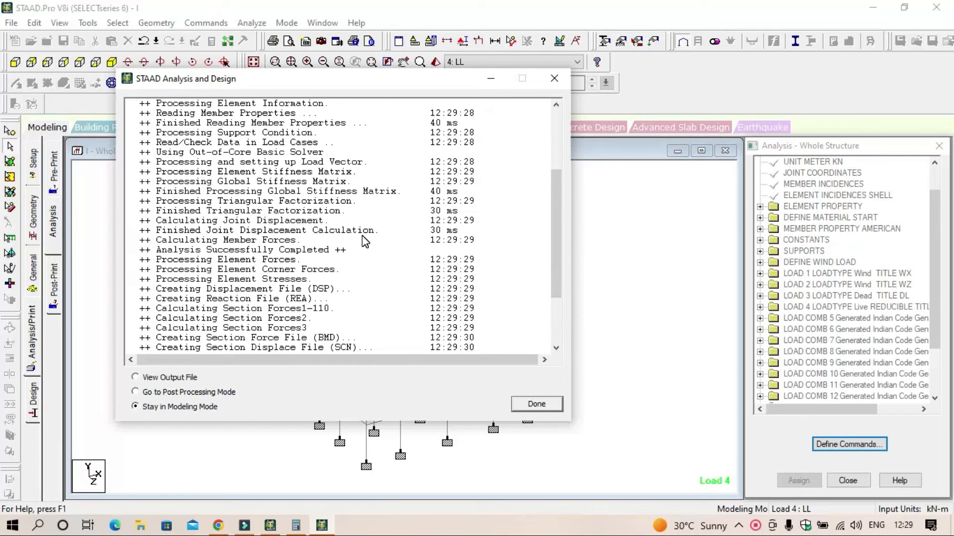
{"action": "scroll", "coordinate": [364, 242], "scroll_direction": "down", "scroll_amount": 3}
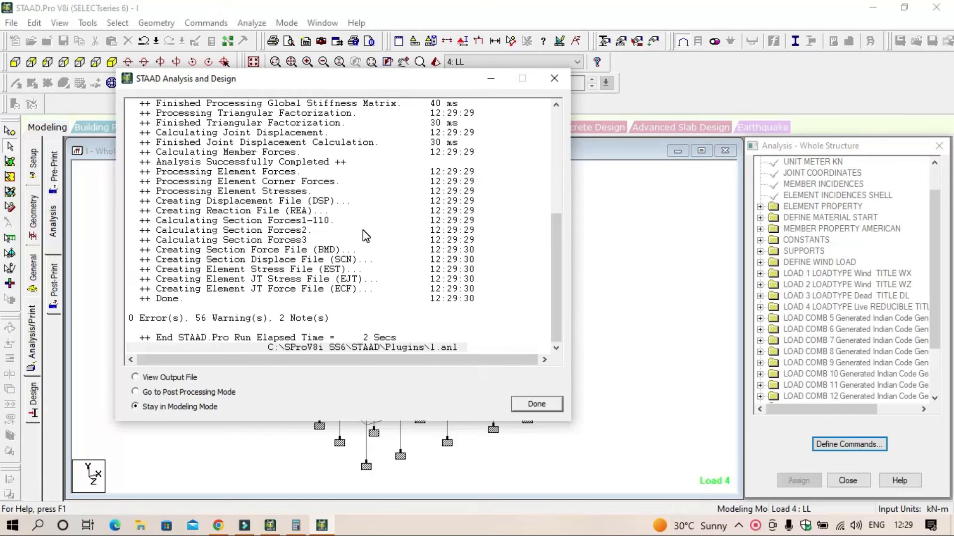
{"action": "scroll", "coordinate": [363, 231], "scroll_direction": "up", "scroll_amount": 3}
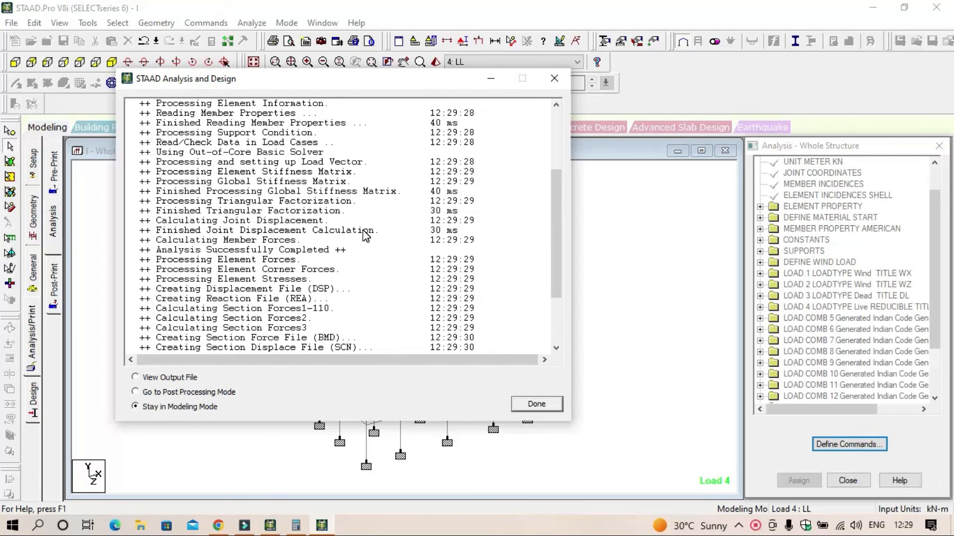
{"action": "left_click", "coordinate": [164, 392]}
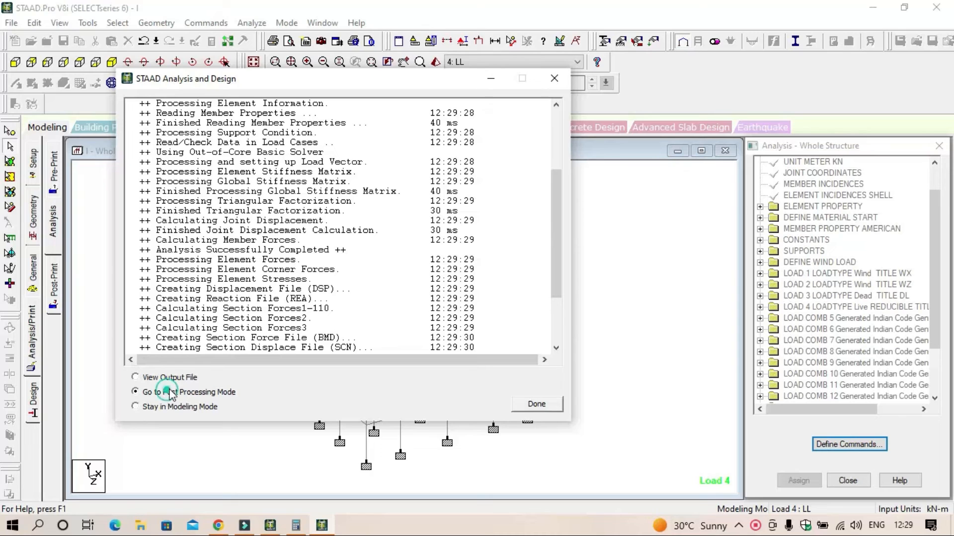
{"action": "left_click", "coordinate": [548, 411]}
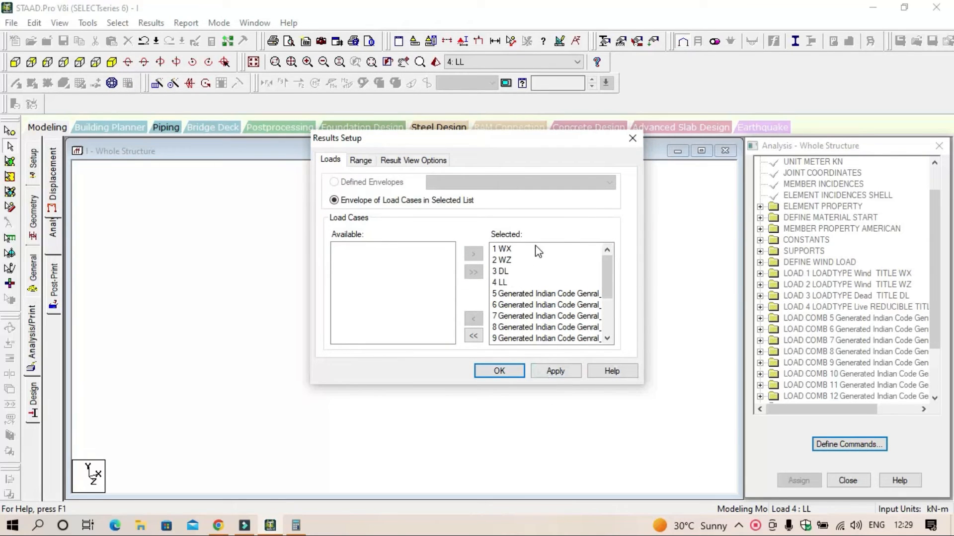
Step: Apply the results setup with all load cases from 1 WX to 16 kept in the selected list
{"action": "left_click_drag", "start_coordinate": [536, 248], "coordinate": [549, 348]}
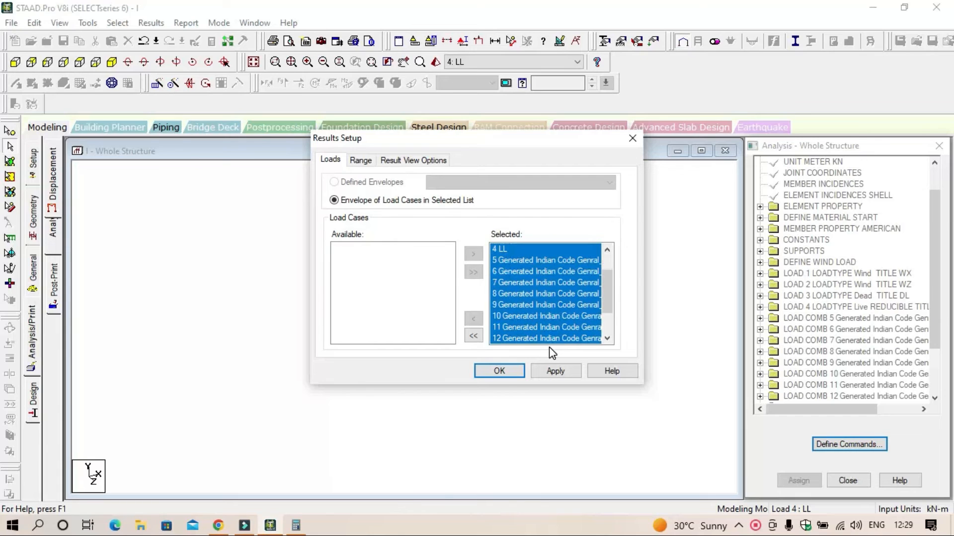
{"action": "left_click_drag", "start_coordinate": [604, 283], "coordinate": [586, 351]}
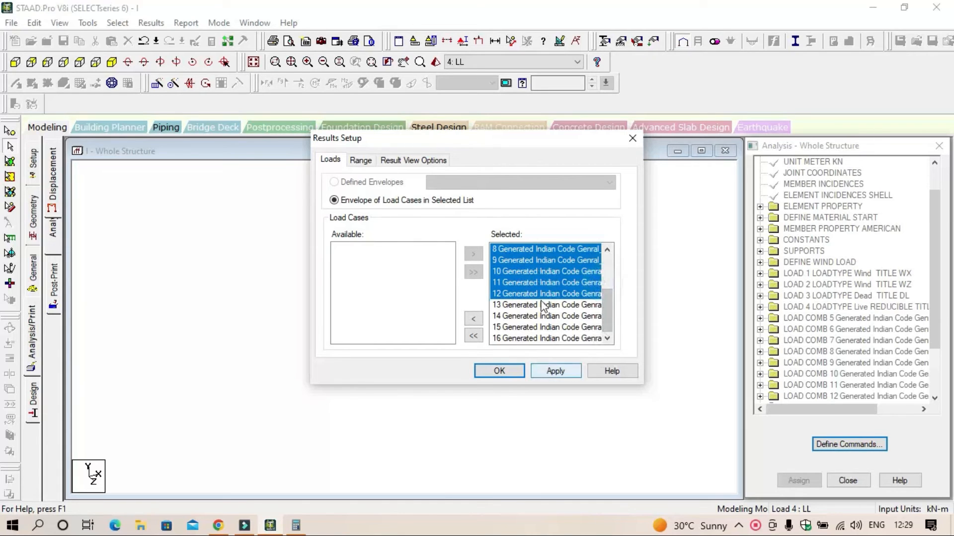
{"action": "left_click", "coordinate": [554, 372]}
{"action": "left_click", "coordinate": [502, 371]}
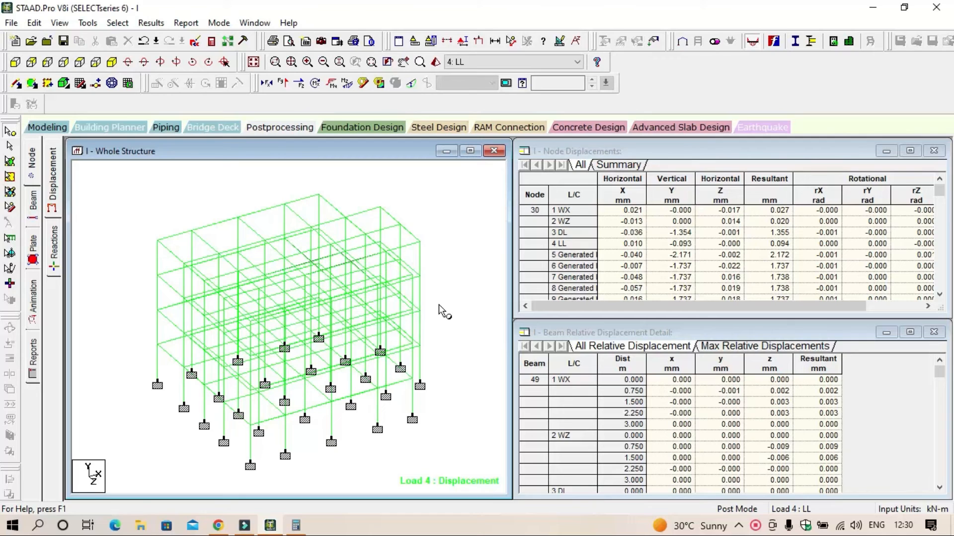
Step: Inspect the Shear Y force diagram on the whole structure for load case 4: LL and switch it off again
{"action": "left_click", "coordinate": [282, 83]}
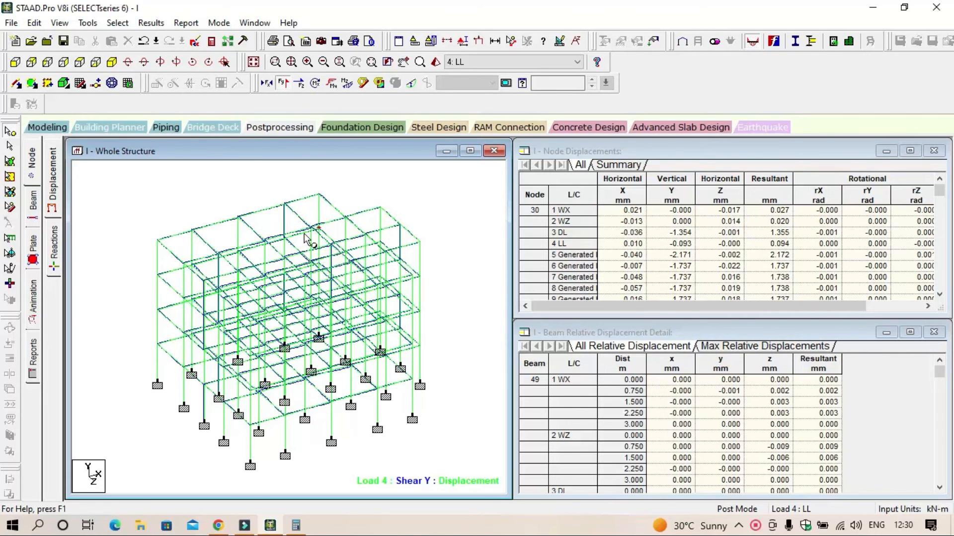
{"action": "left_click", "coordinate": [276, 248]}
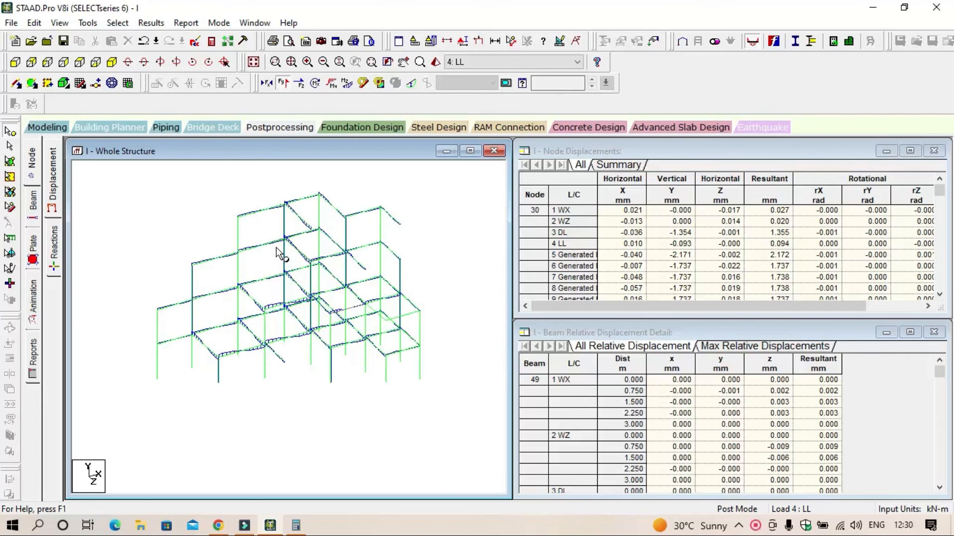
{"action": "scroll", "coordinate": [276, 248], "scroll_direction": "up", "scroll_amount": 3, "text": "ctrl"}
{"action": "scroll", "coordinate": [277, 248], "scroll_direction": "down", "scroll_amount": 2, "text": "ctrl"}
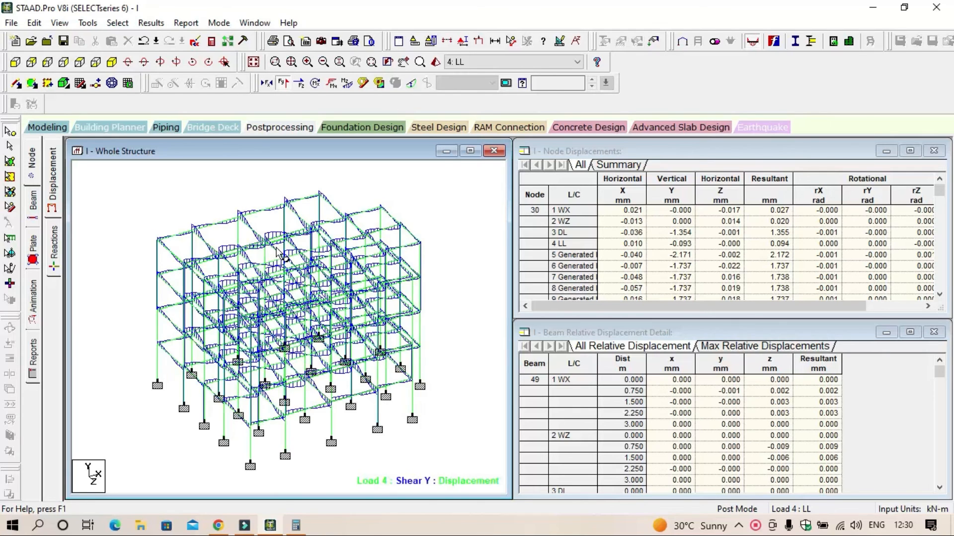
{"action": "left_click", "coordinate": [283, 84]}
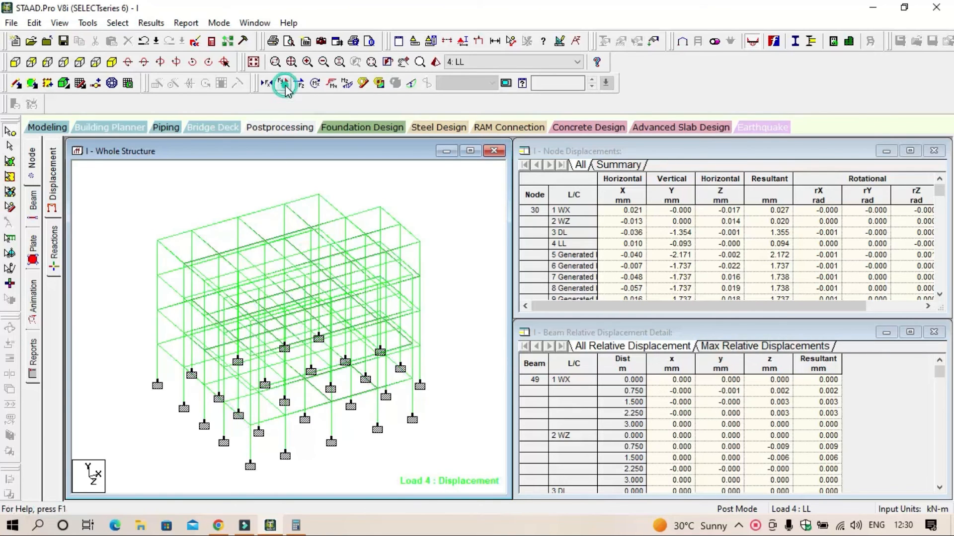
Step: Check the Bending Y and Bending Z moment diagrams for load case 4: LL, and overlay Shear Y on Bending Z
{"action": "left_click", "coordinate": [333, 85]}
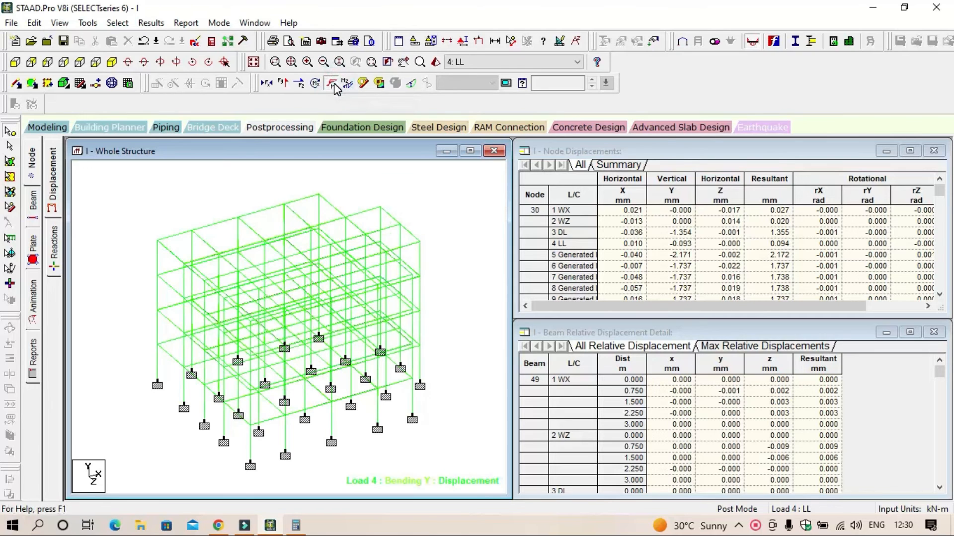
{"action": "left_click", "coordinate": [332, 84]}
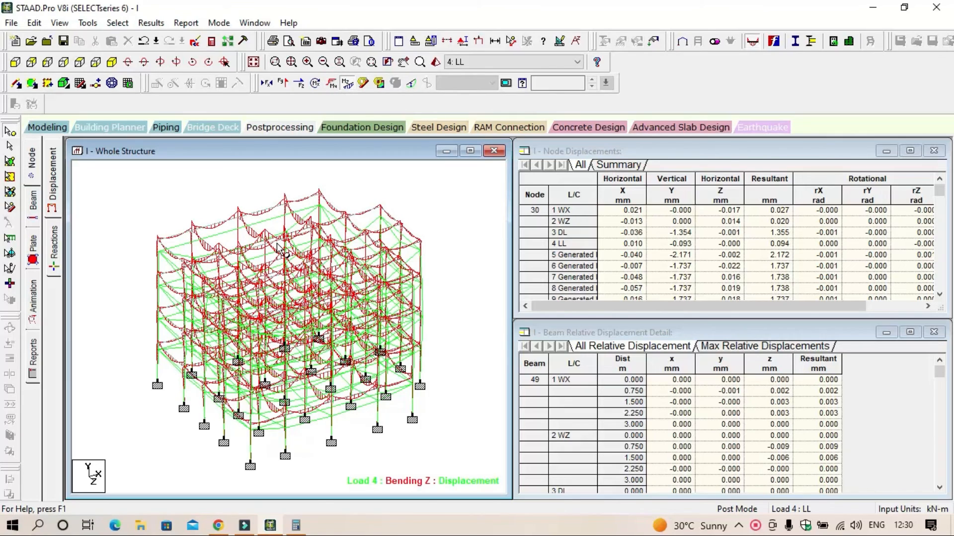
{"action": "scroll", "coordinate": [305, 279], "scroll_direction": "up", "scroll_amount": 3}
{"action": "scroll", "coordinate": [305, 279], "scroll_direction": "down", "scroll_amount": 2}
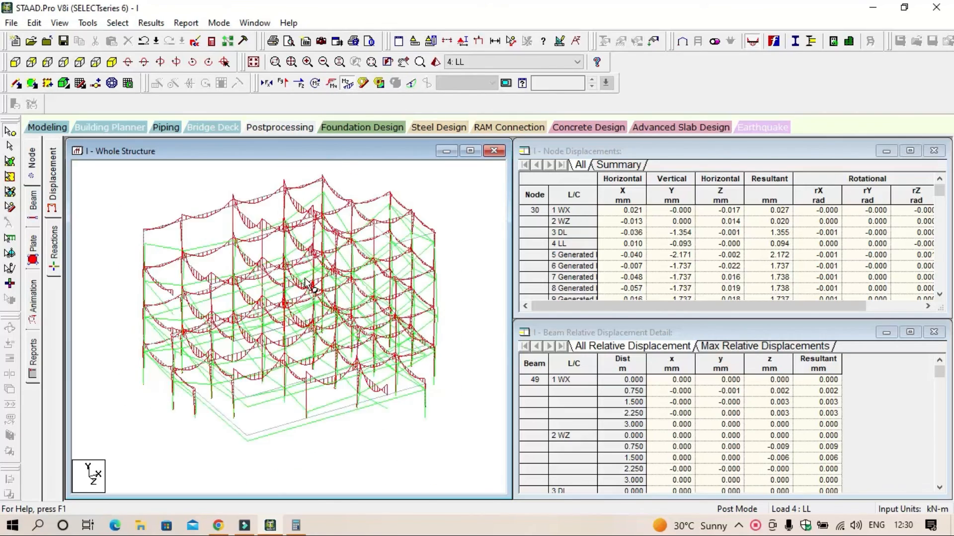
{"action": "scroll", "coordinate": [308, 284], "scroll_direction": "up", "scroll_amount": 1}
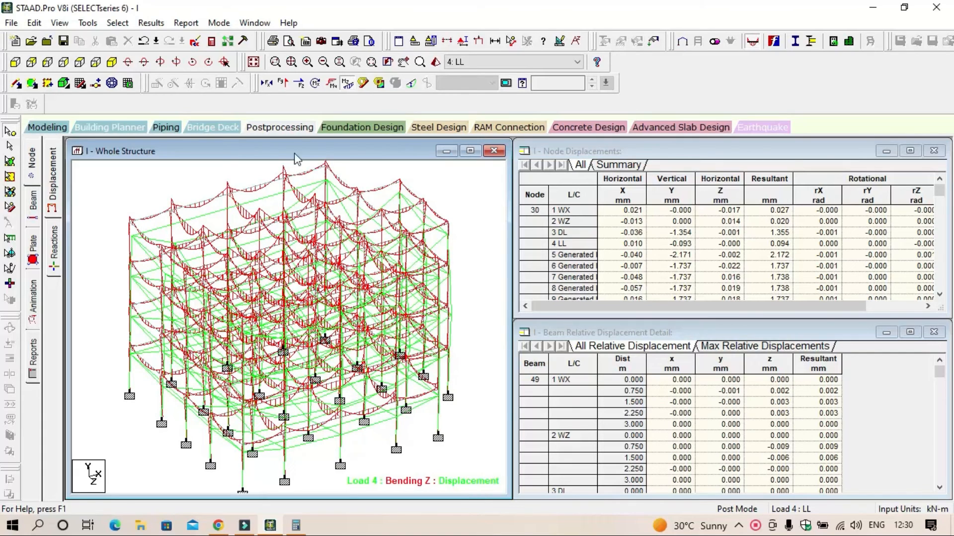
{"action": "left_click", "coordinate": [283, 84]}
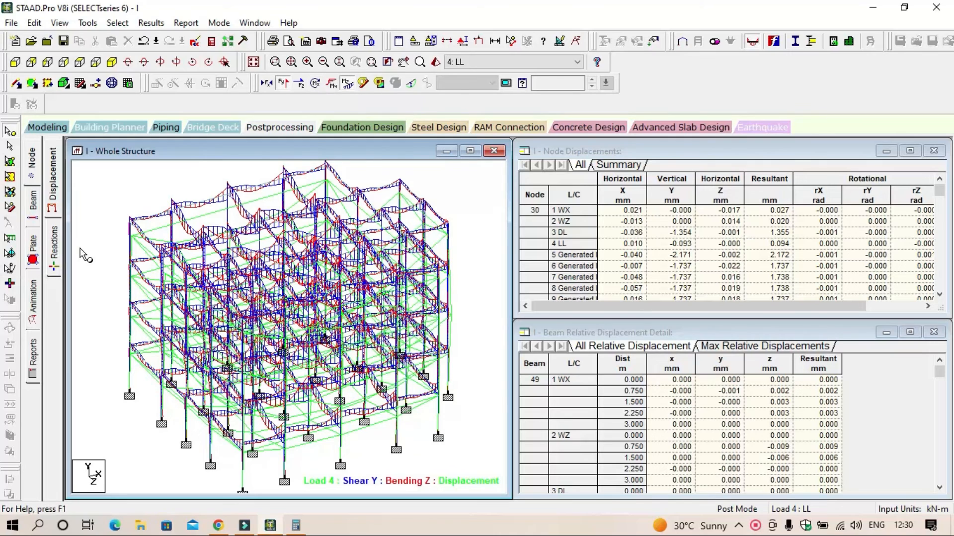
Step: Show the beam force results and view the geometry and section properties of roof-level corner beam 326
{"action": "left_click", "coordinate": [33, 205]}
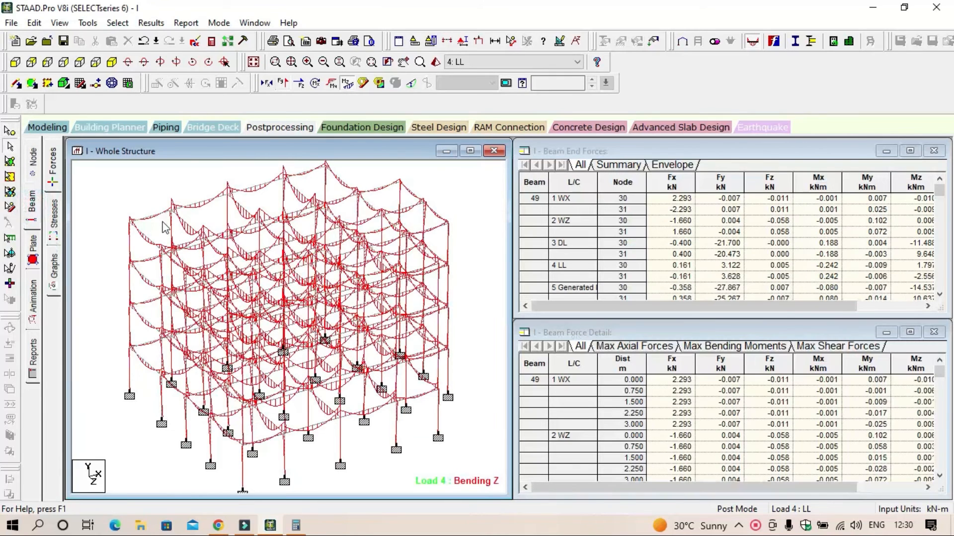
{"action": "left_click", "coordinate": [158, 219]}
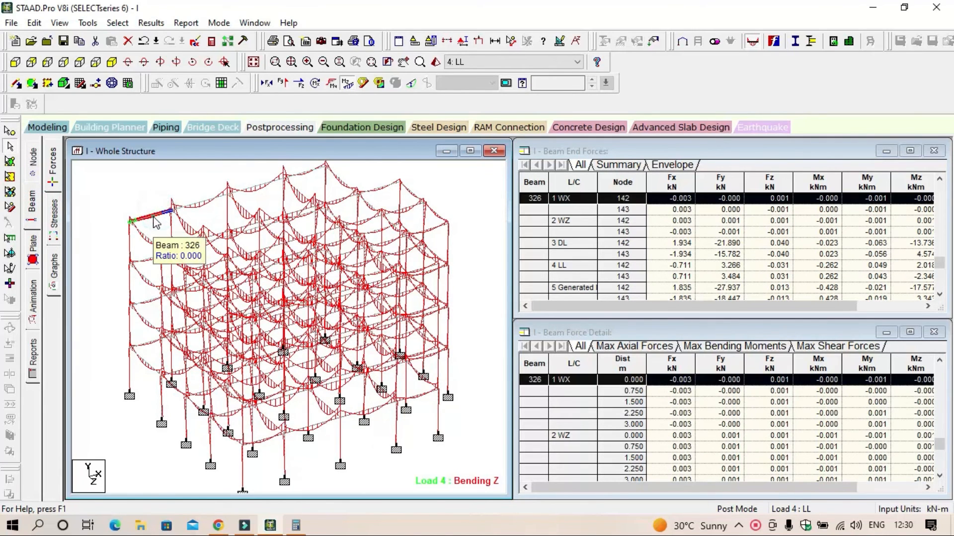
{"action": "double_click", "coordinate": [156, 220]}
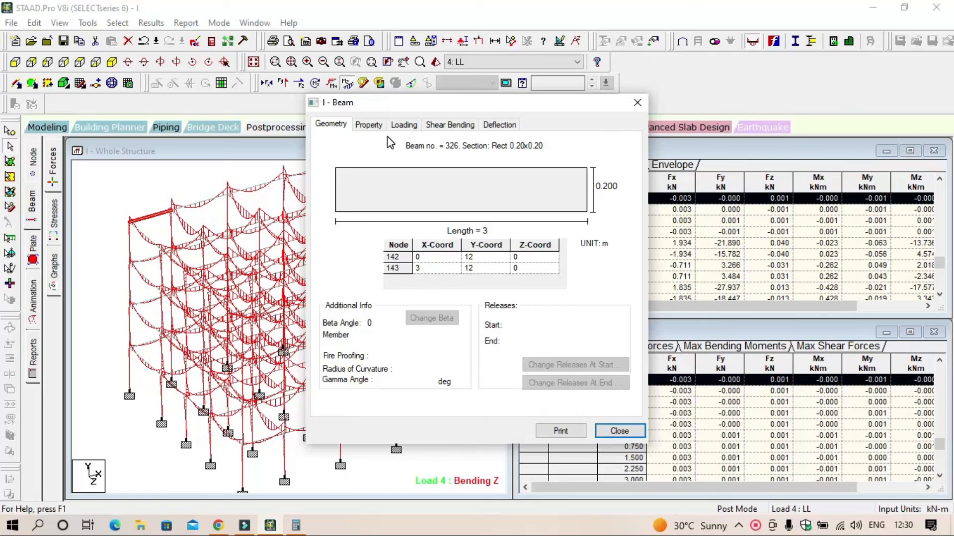
{"action": "left_click", "coordinate": [375, 126]}
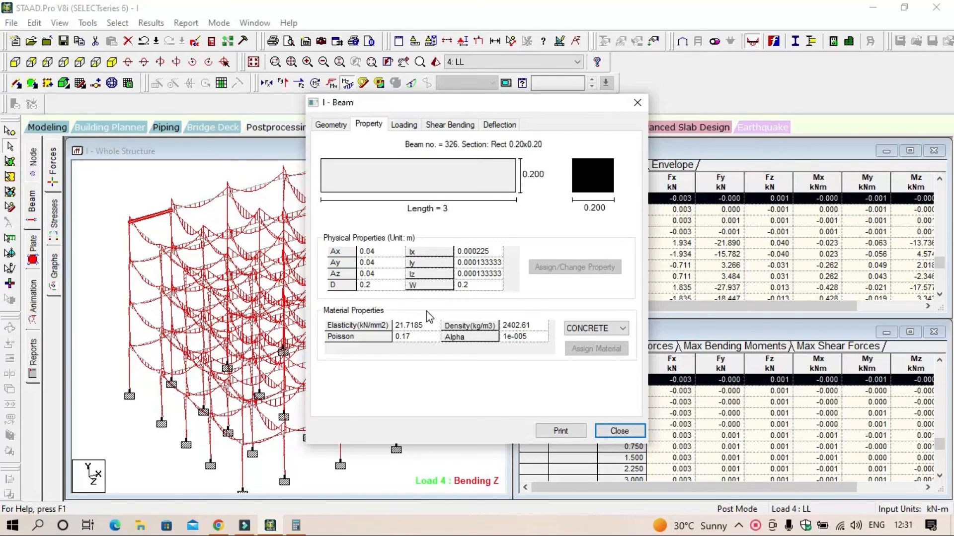
Step: Examine the beam's Bending-Z diagram for load cases 1:WX, 2:WZ and 3:DL, plus its deflection and section properties
{"action": "left_click", "coordinate": [465, 129]}
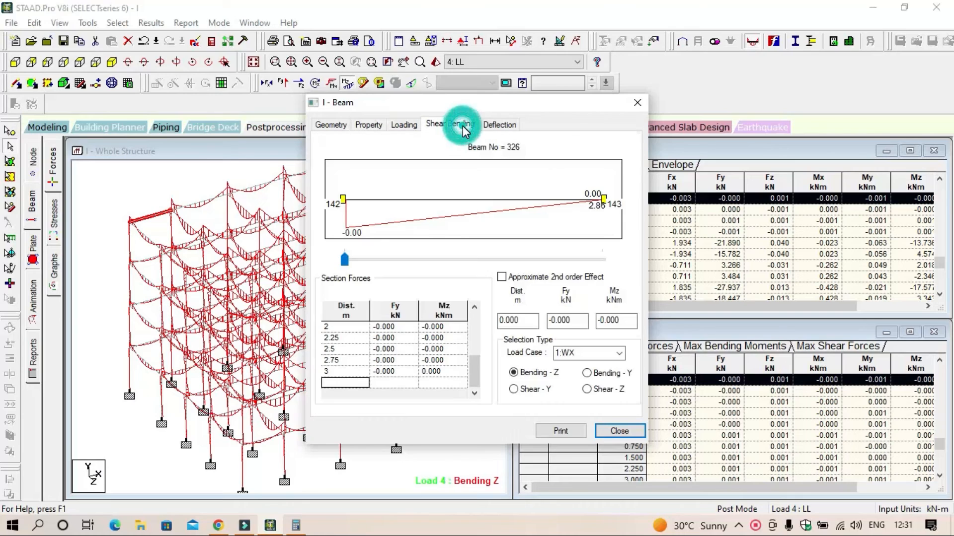
{"action": "left_click", "coordinate": [620, 353]}
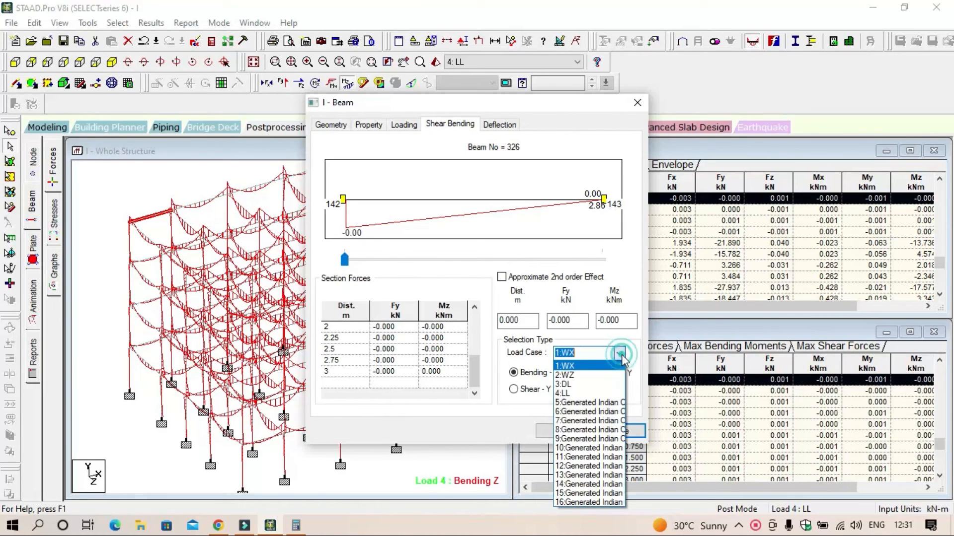
{"action": "left_click", "coordinate": [599, 367]}
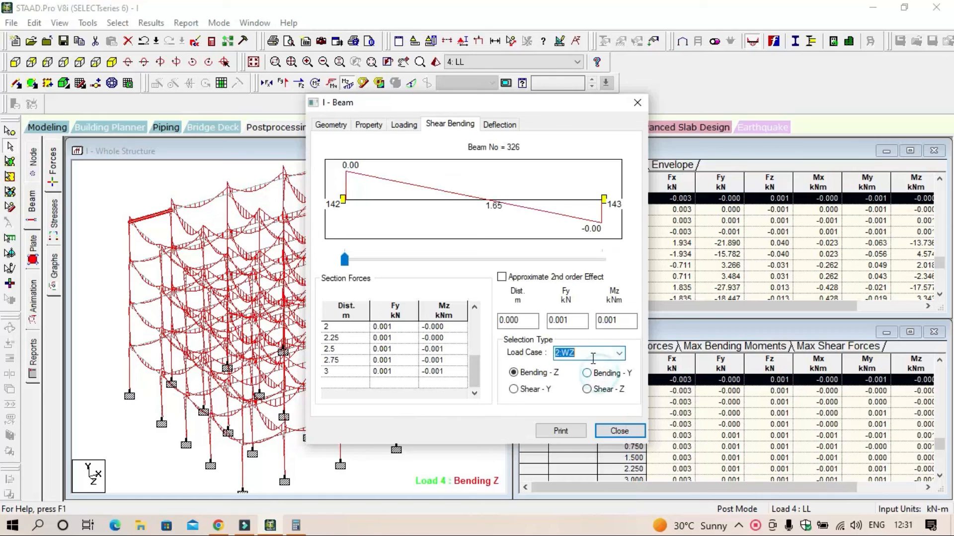
{"action": "left_click", "coordinate": [619, 353]}
{"action": "left_click", "coordinate": [582, 385]}
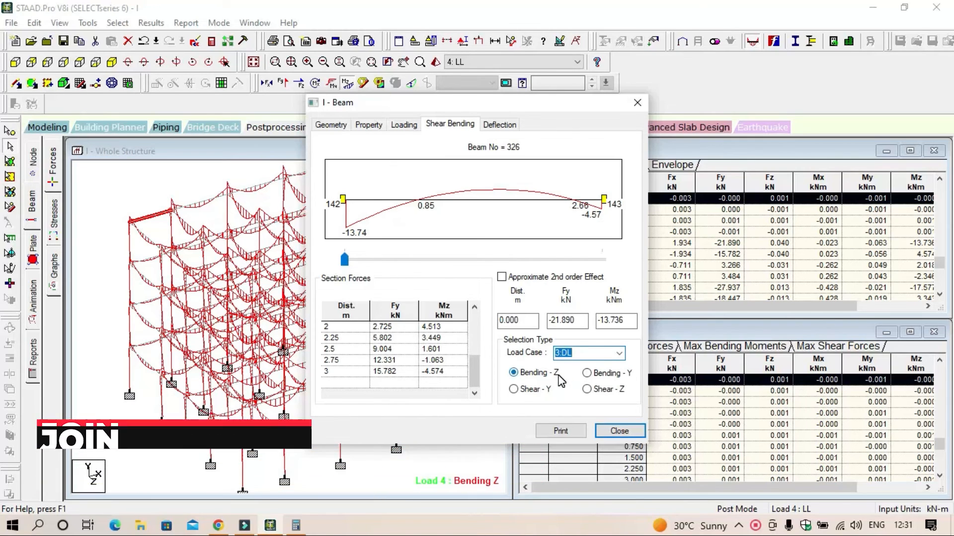
{"action": "left_click", "coordinate": [499, 125]}
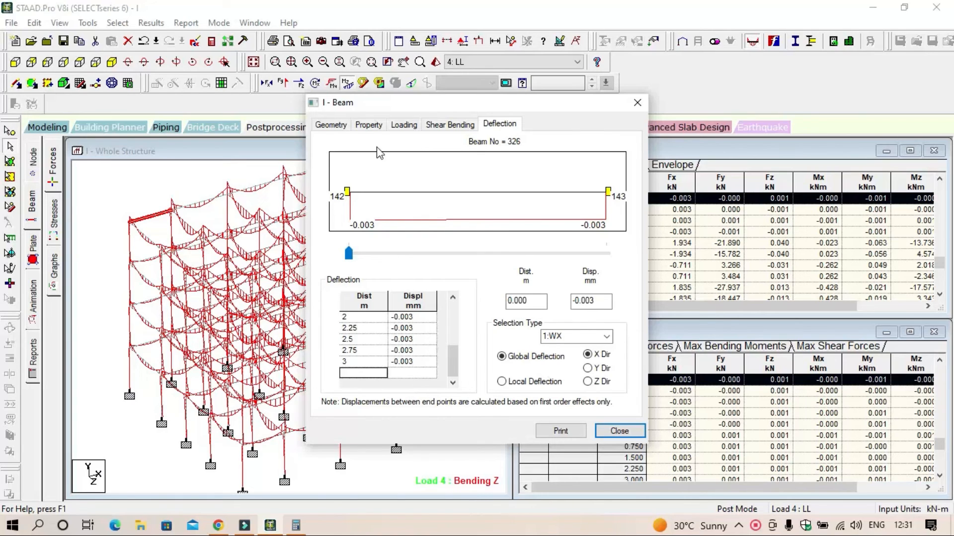
{"action": "left_click", "coordinate": [376, 129]}
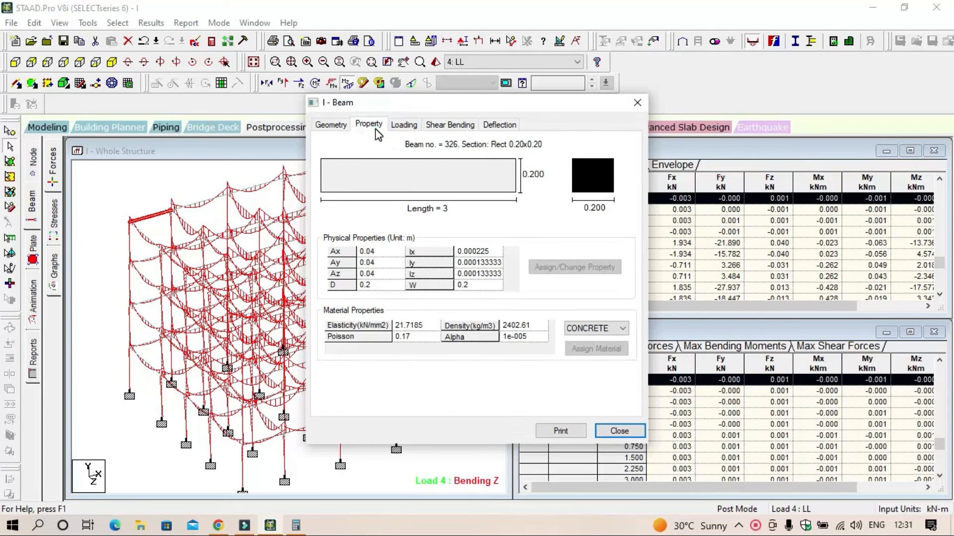
Step: Inspect the deflection, shear bending, loading, property and geometry data of top-storey corner column 371, and clear the selection
{"action": "left_click", "coordinate": [637, 102]}
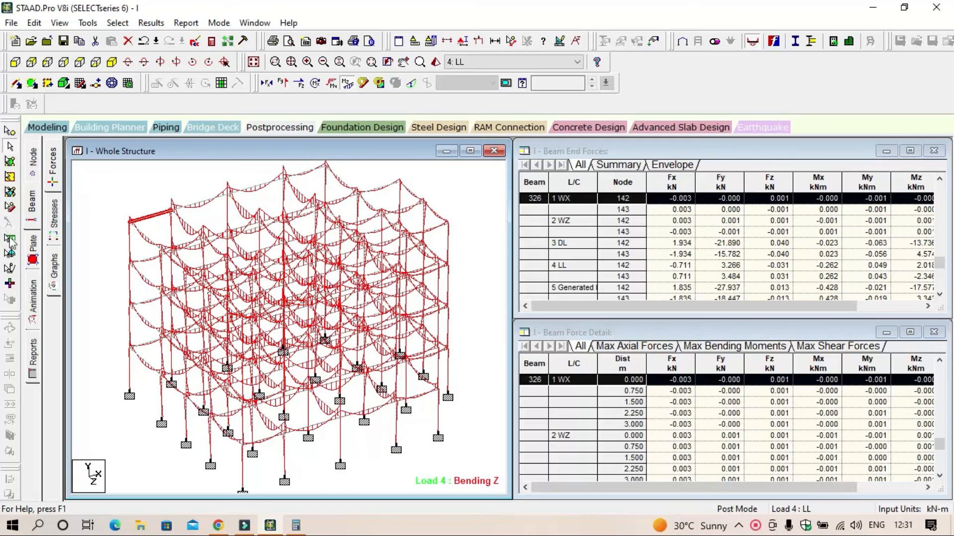
{"action": "double_click", "coordinate": [130, 242]}
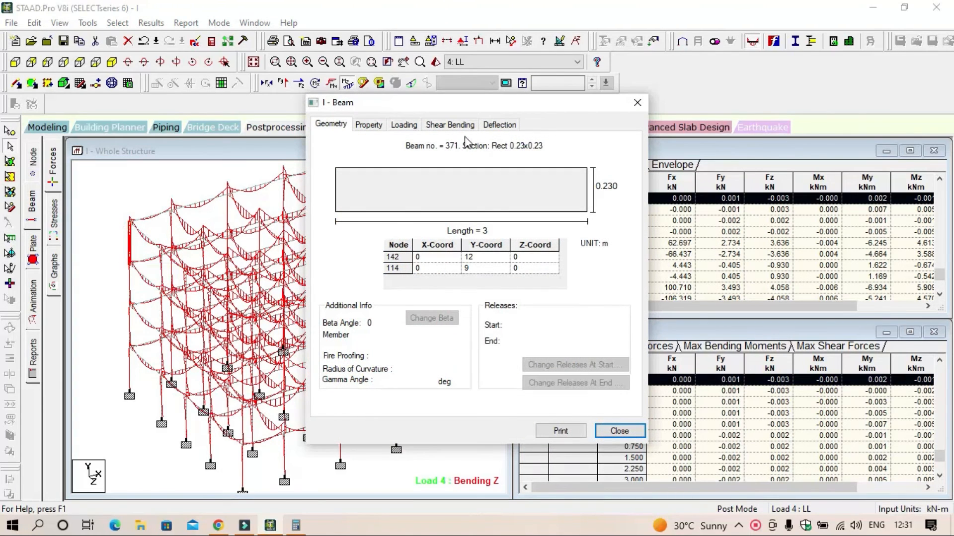
{"action": "left_click", "coordinate": [500, 125]}
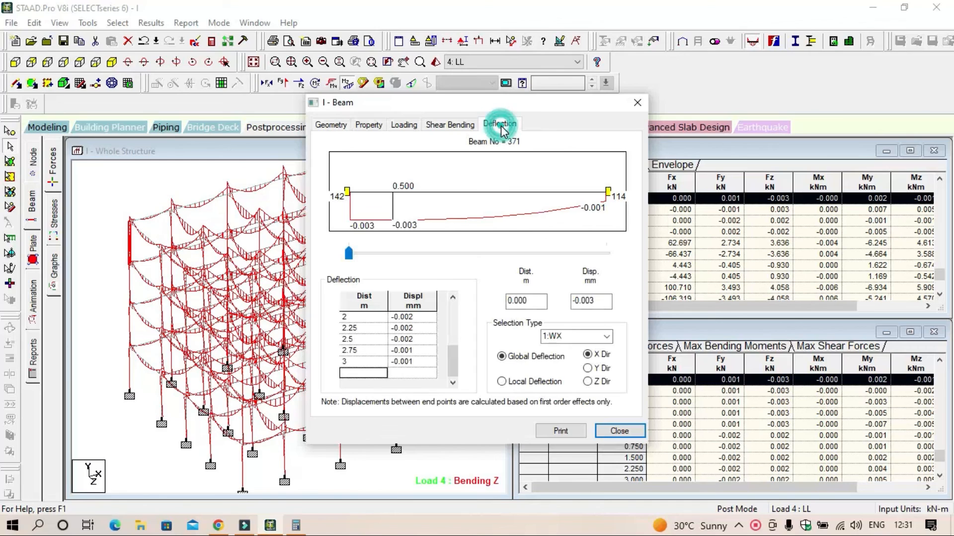
{"action": "left_click", "coordinate": [452, 125]}
{"action": "left_click", "coordinate": [404, 125]}
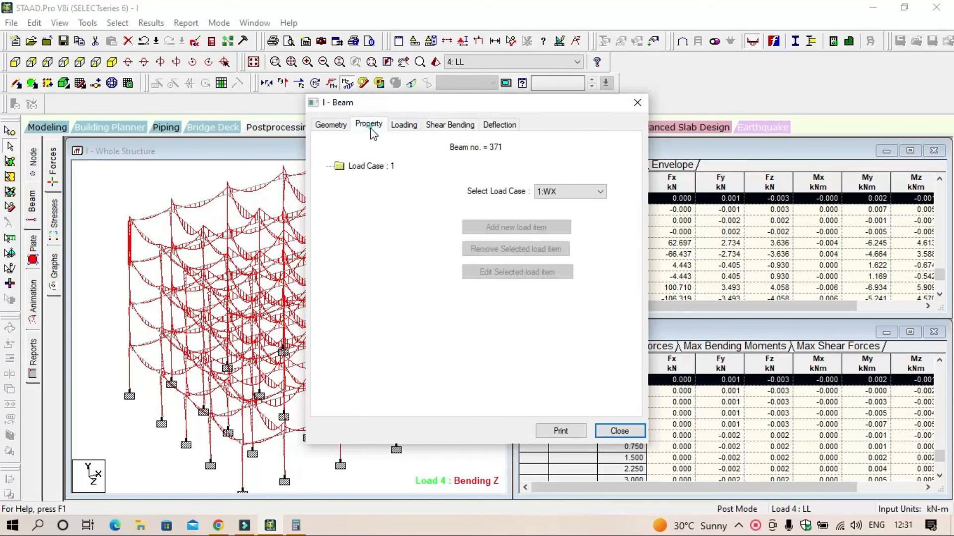
{"action": "left_click", "coordinate": [370, 127]}
{"action": "left_click", "coordinate": [331, 125]}
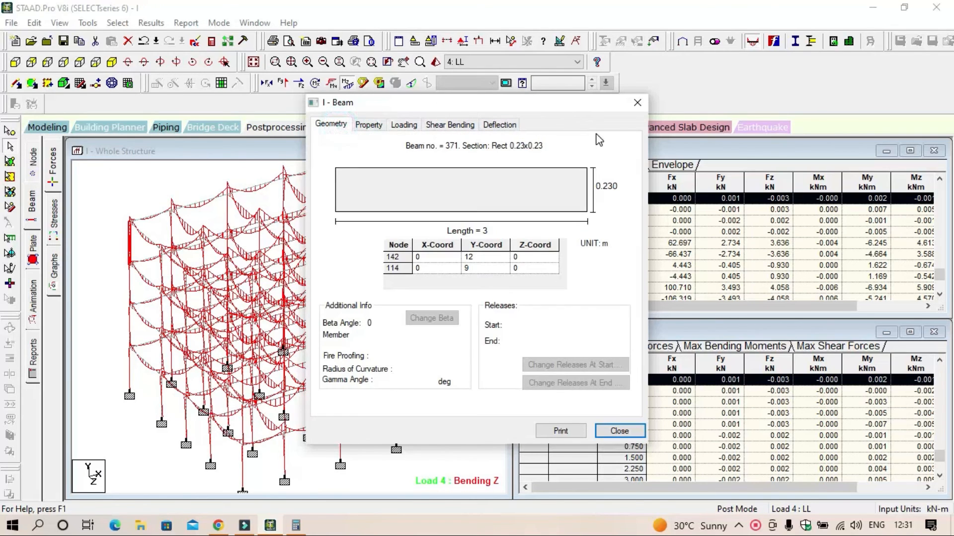
{"action": "left_click", "coordinate": [638, 102]}
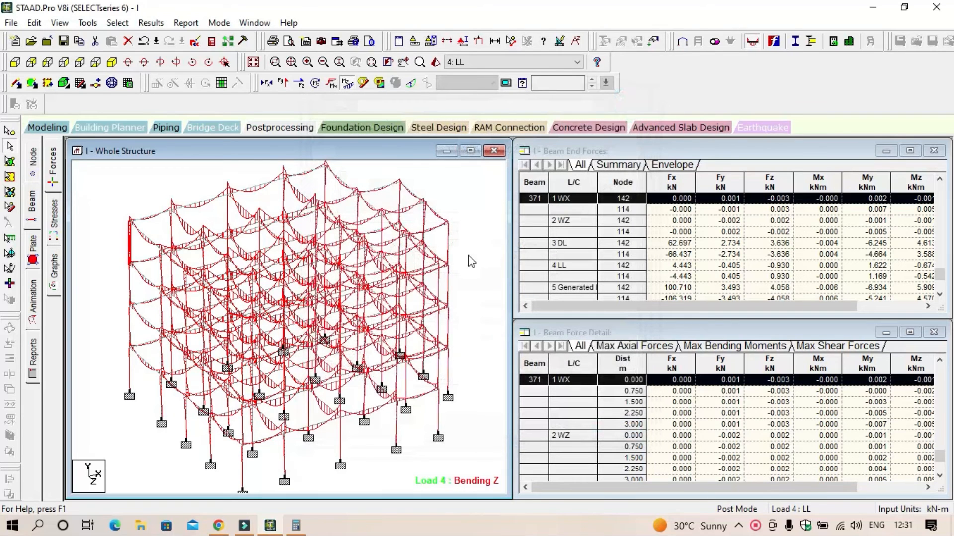
{"action": "left_click", "coordinate": [481, 265]}
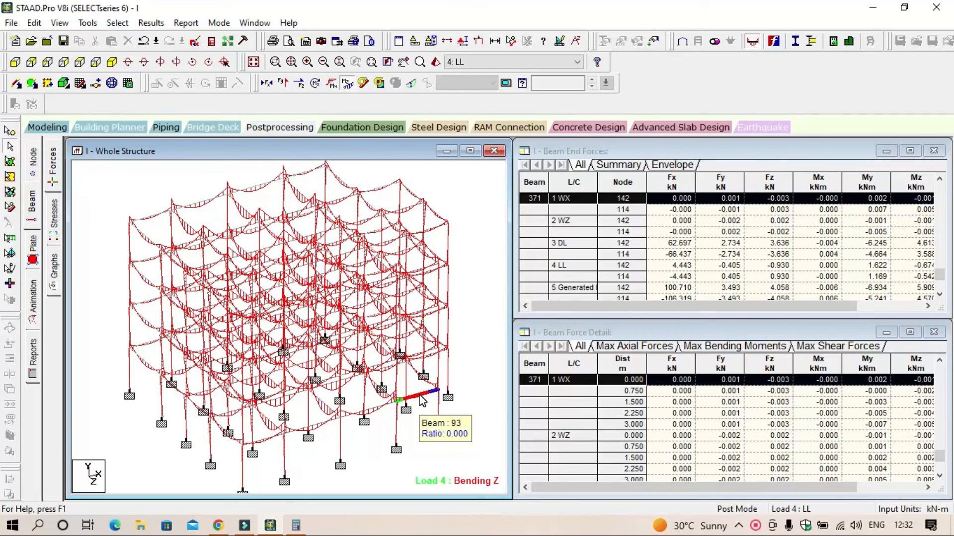
Step: Open the analysis output file and read the notes on floor diaphragm wind load definition and floor/one-way loads
{"action": "left_click", "coordinate": [210, 42]}
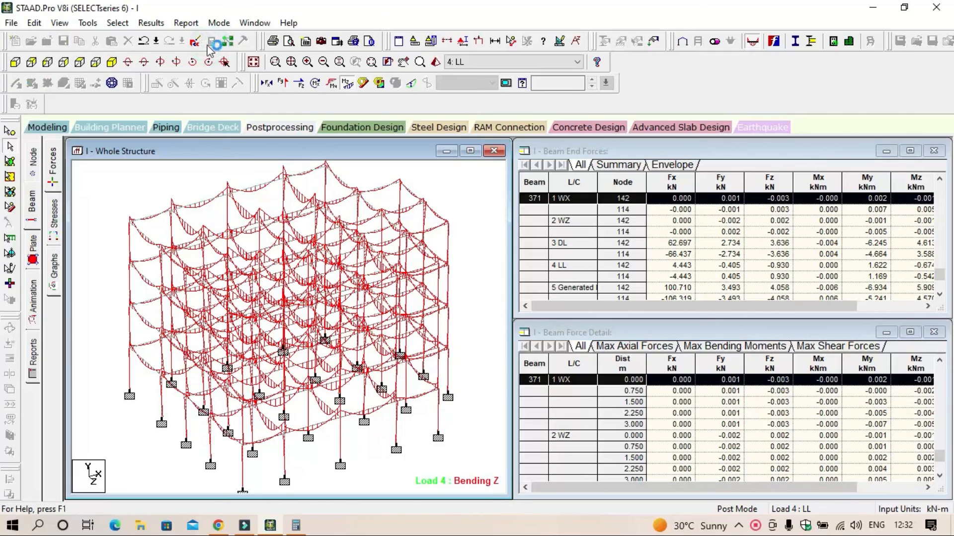
{"action": "scroll", "coordinate": [375, 262], "scroll_direction": "down", "scroll_amount": 8}
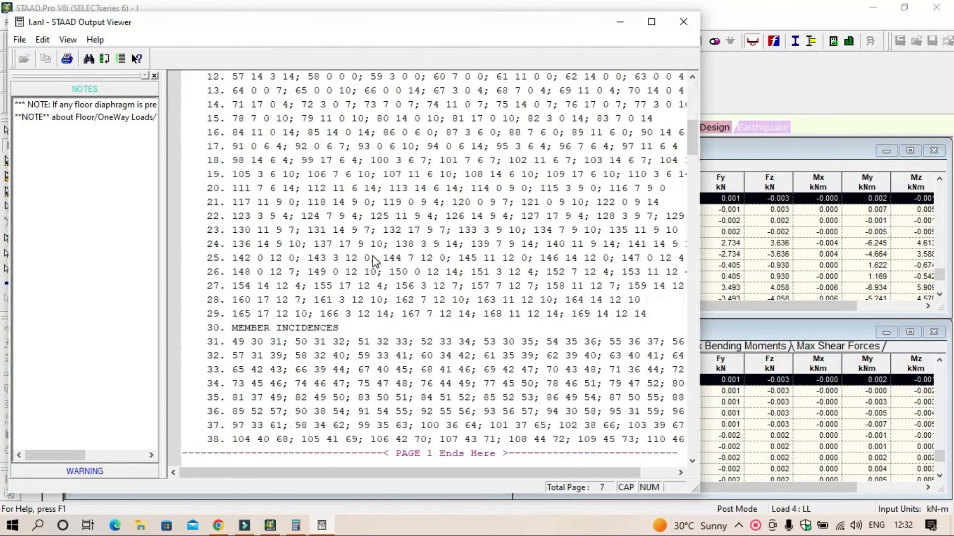
{"action": "scroll", "coordinate": [375, 262], "scroll_direction": "down", "scroll_amount": 9}
{"action": "scroll", "coordinate": [128, 437], "scroll_direction": "right", "scroll_amount": 3}
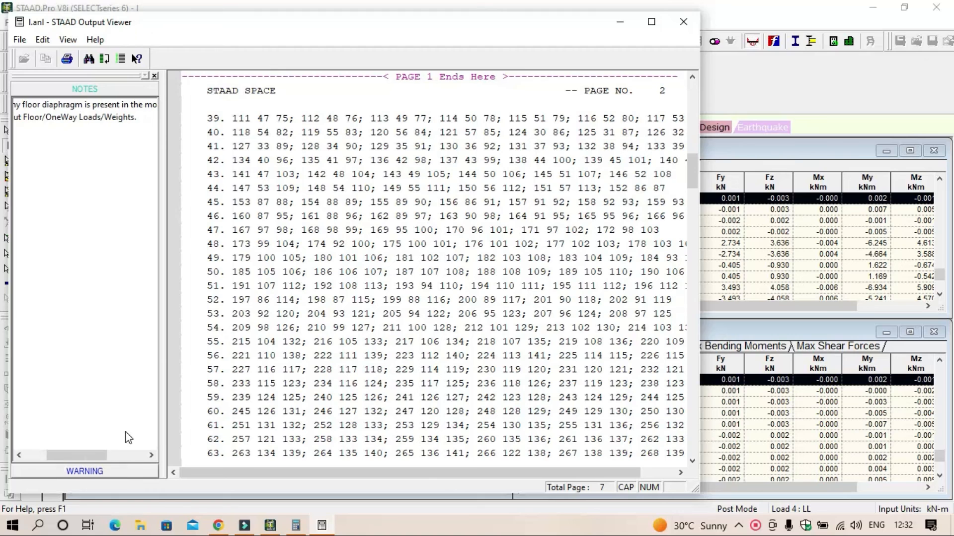
{"action": "scroll", "coordinate": [120, 419], "scroll_direction": "right", "scroll_amount": 5}
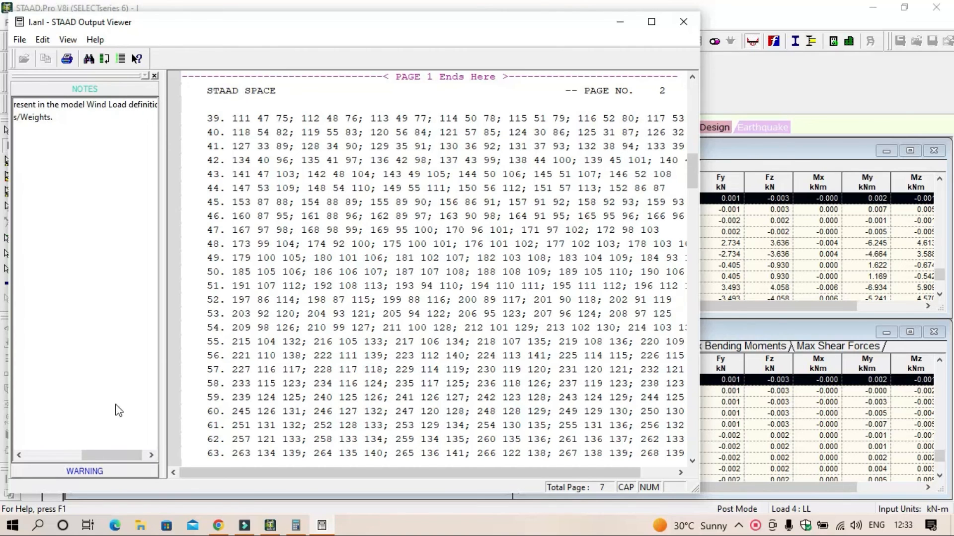
{"action": "scroll", "coordinate": [118, 410], "scroll_direction": "right", "scroll_amount": 1}
Step: Review the warnings about duplicate members between the same joints, locating the 200 & 273 and 290 & 217 entries in the output
{"action": "left_click", "coordinate": [111, 471]}
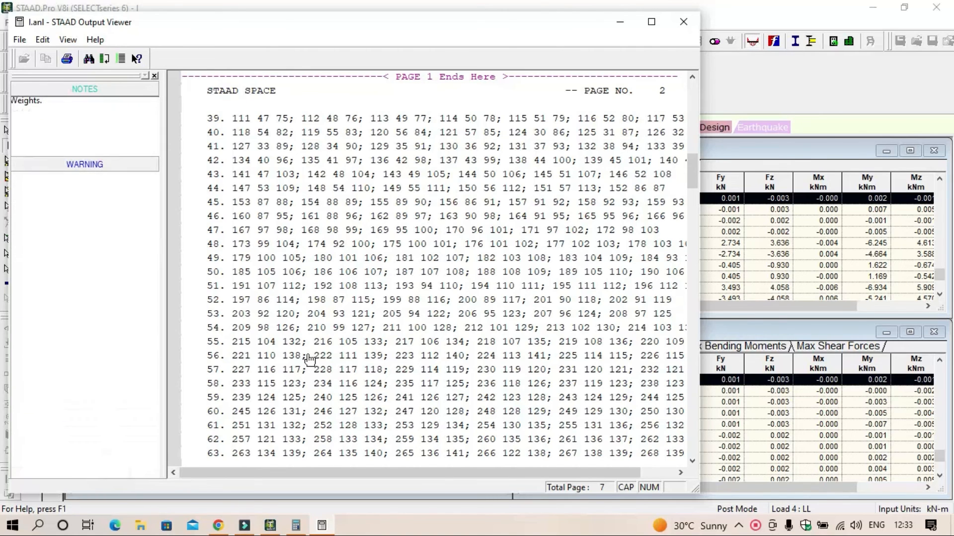
{"action": "left_click", "coordinate": [100, 120]}
{"action": "left_click", "coordinate": [94, 157]}
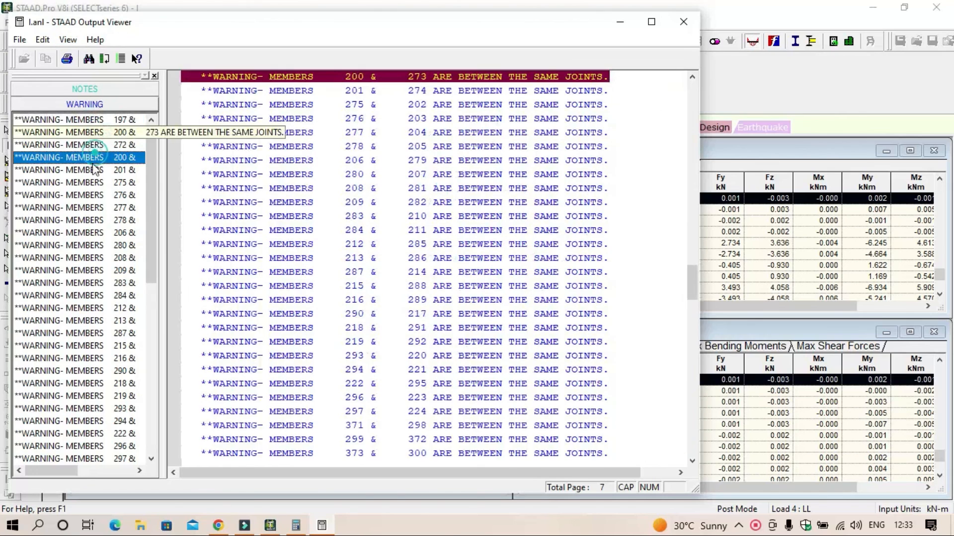
{"action": "left_click", "coordinate": [84, 195]}
{"action": "left_click", "coordinate": [64, 370]}
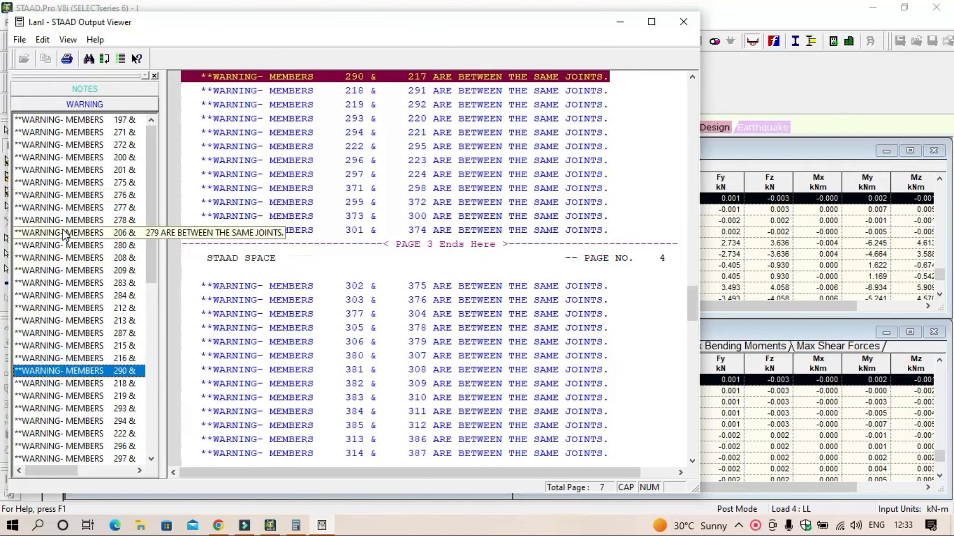
Step: Return to the output notes, look through the material, member property and incidence listings, and close the output file
{"action": "left_click", "coordinate": [77, 89]}
{"action": "scroll", "coordinate": [424, 303], "scroll_direction": "up", "scroll_amount": 5}
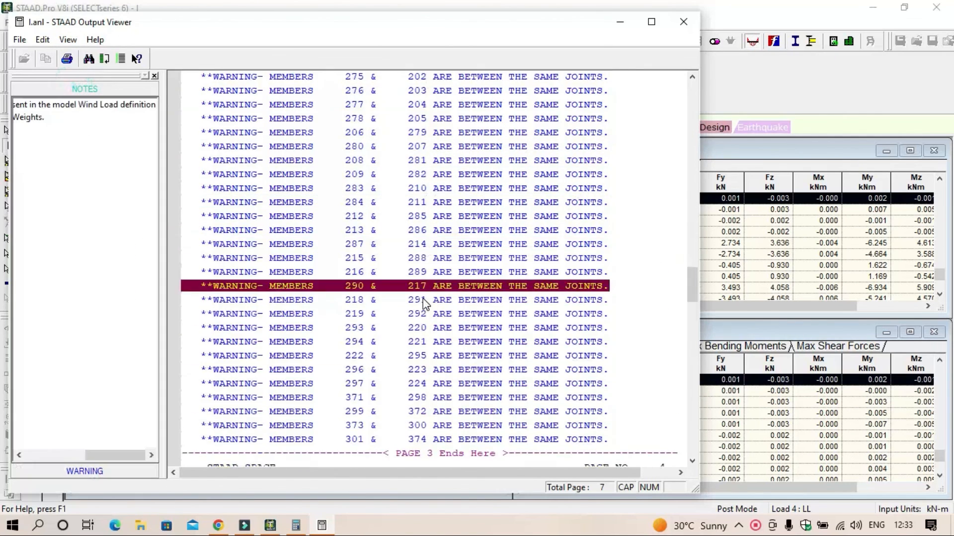
{"action": "scroll", "coordinate": [423, 303], "scroll_direction": "up", "scroll_amount": 10}
{"action": "scroll", "coordinate": [445, 256], "scroll_direction": "up", "scroll_amount": 18}
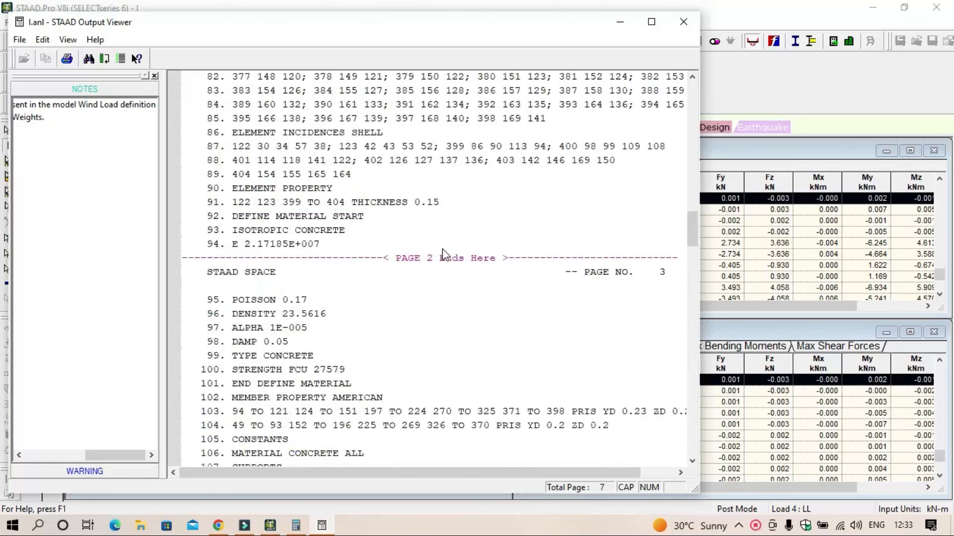
{"action": "scroll", "coordinate": [431, 262], "scroll_direction": "down", "scroll_amount": 5}
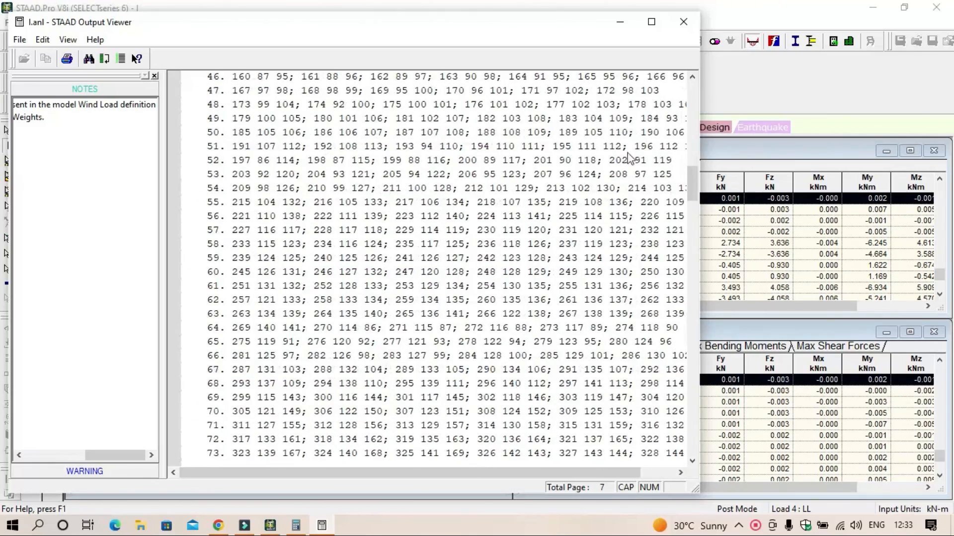
{"action": "left_click", "coordinate": [683, 22]}
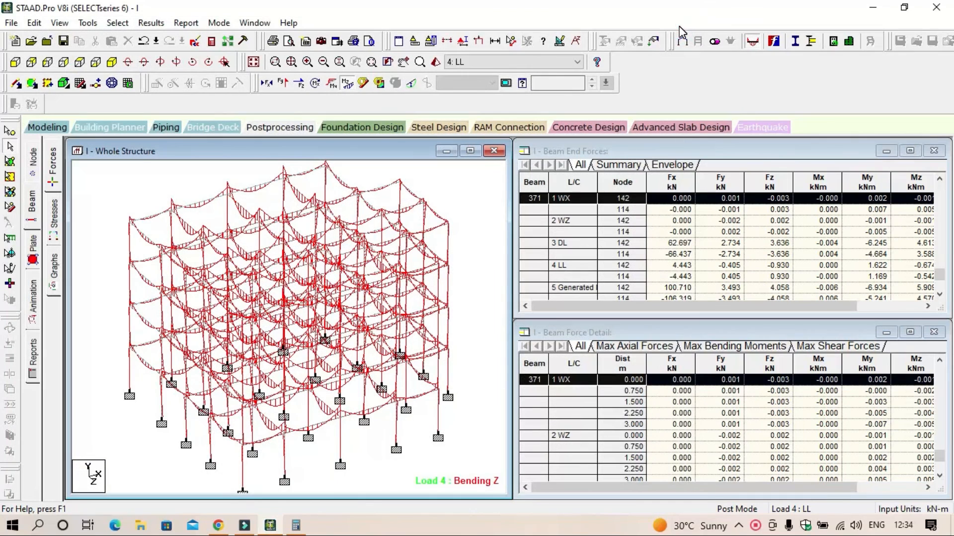
Step: Show the plate stress contour on the whole structure with stress type Max Absolute and normal fill for load case 4: LL
{"action": "left_click", "coordinate": [33, 259]}
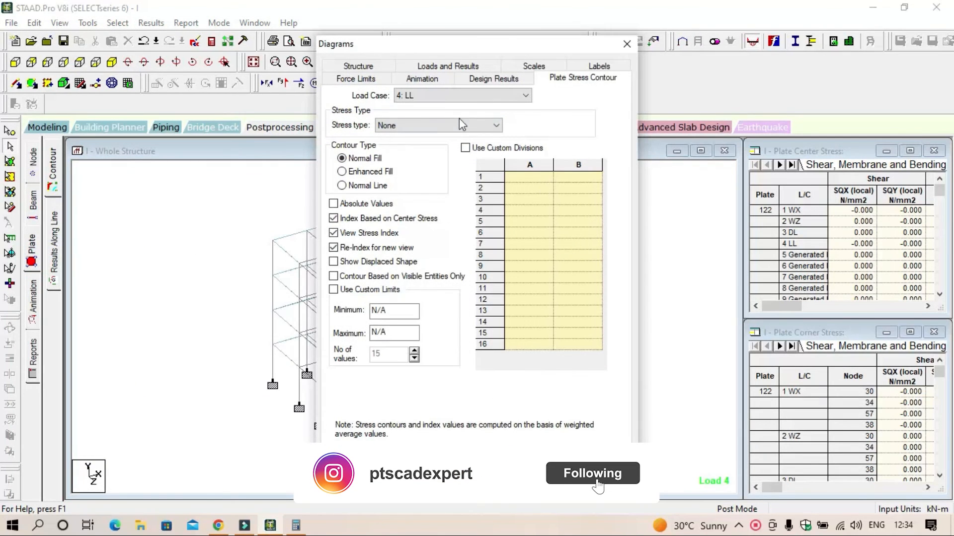
{"action": "left_click", "coordinate": [462, 124]}
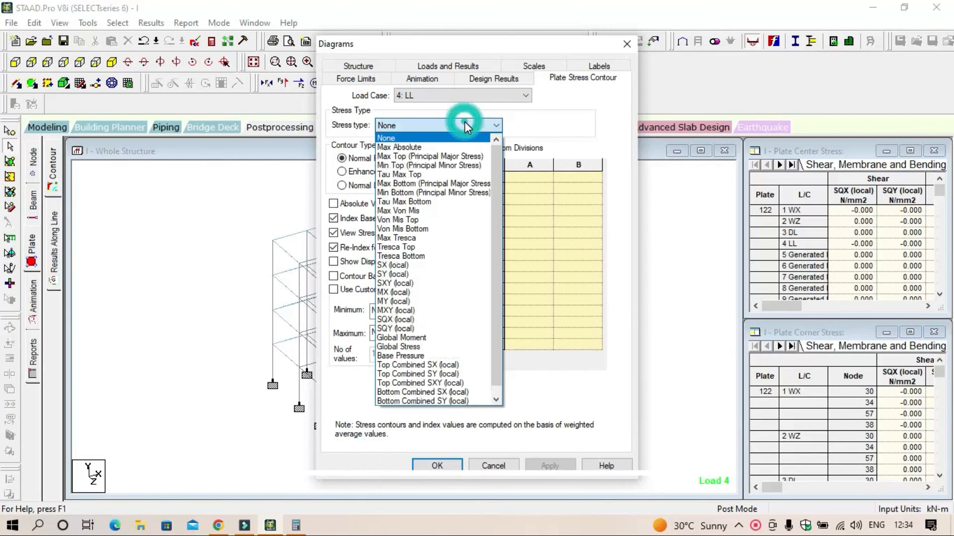
{"action": "left_click", "coordinate": [459, 147]}
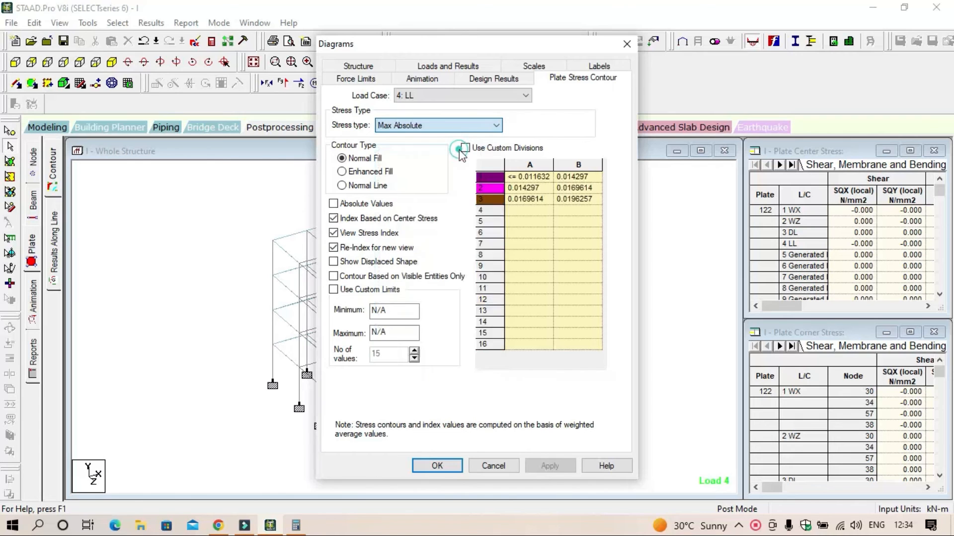
{"action": "left_click", "coordinate": [546, 466]}
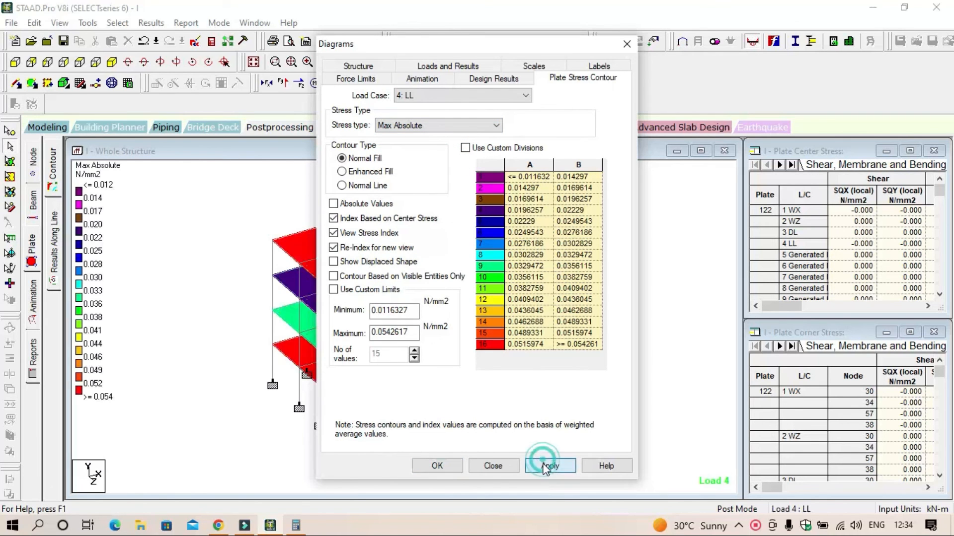
{"action": "left_click", "coordinate": [447, 466]}
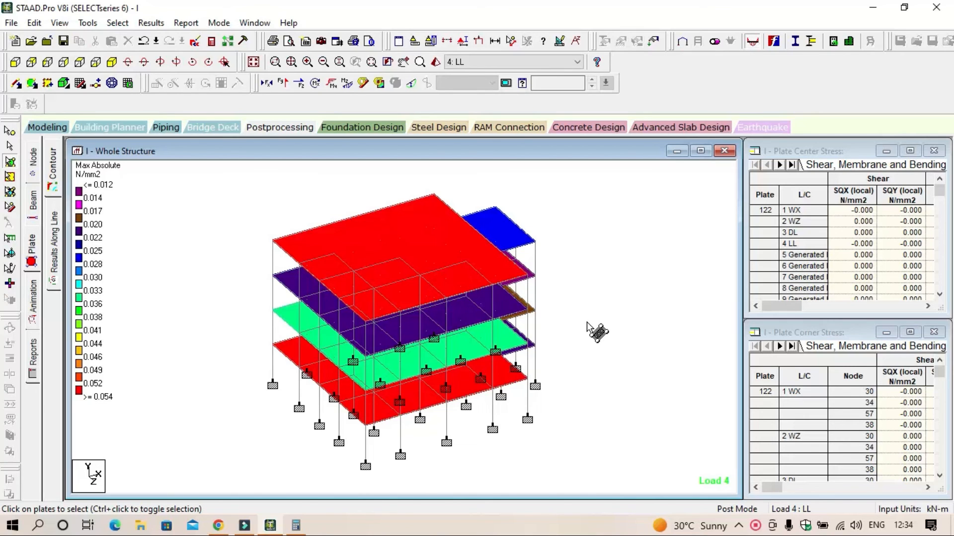
Step: Compare the Max Absolute plate stress contours for load cases 2: WZ, 1: WX, 3: DL and 4: LL, ending on 2: WZ
{"action": "left_click", "coordinate": [560, 64]}
{"action": "left_click", "coordinate": [526, 83]}
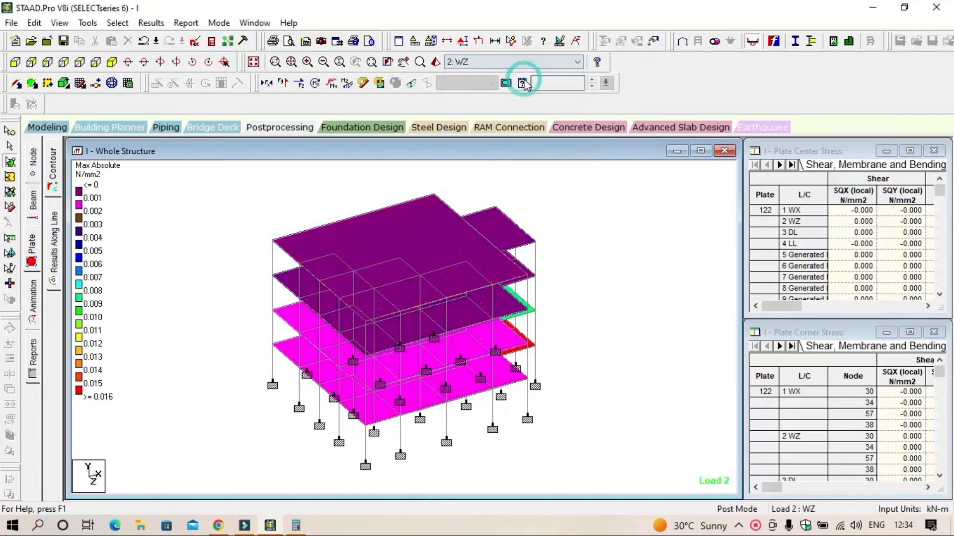
{"action": "left_click", "coordinate": [529, 63]}
{"action": "left_click", "coordinate": [525, 74]}
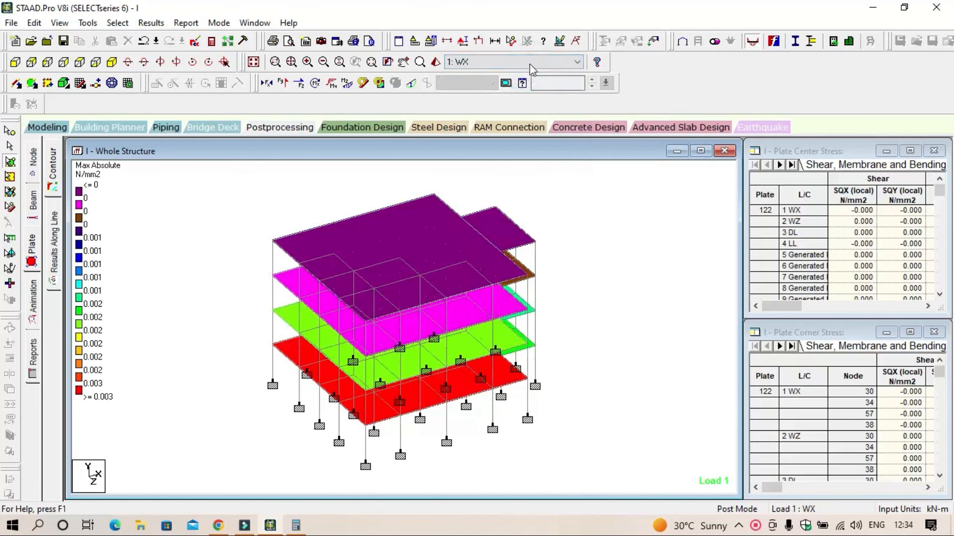
{"action": "left_click", "coordinate": [529, 64]}
{"action": "left_click", "coordinate": [521, 92]}
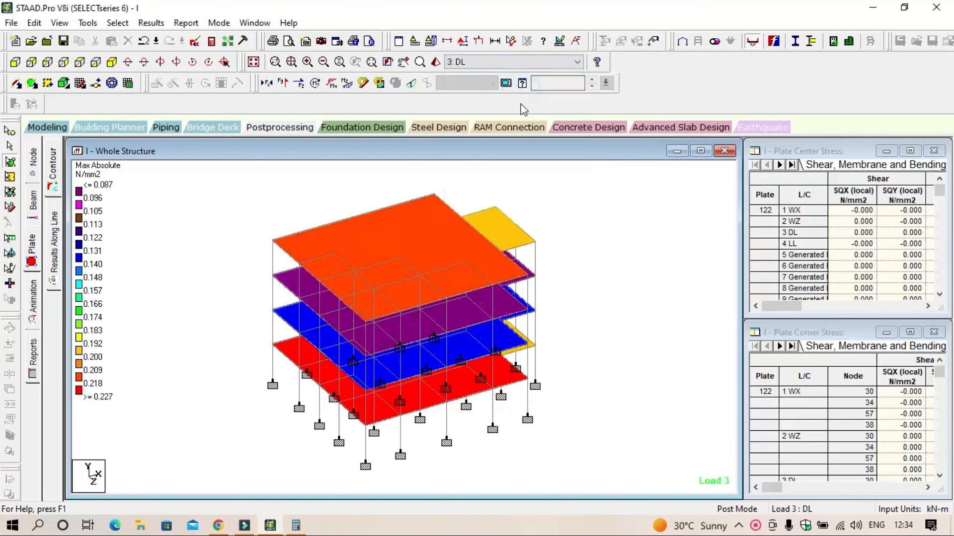
{"action": "left_click", "coordinate": [533, 61]}
{"action": "left_click", "coordinate": [527, 104]}
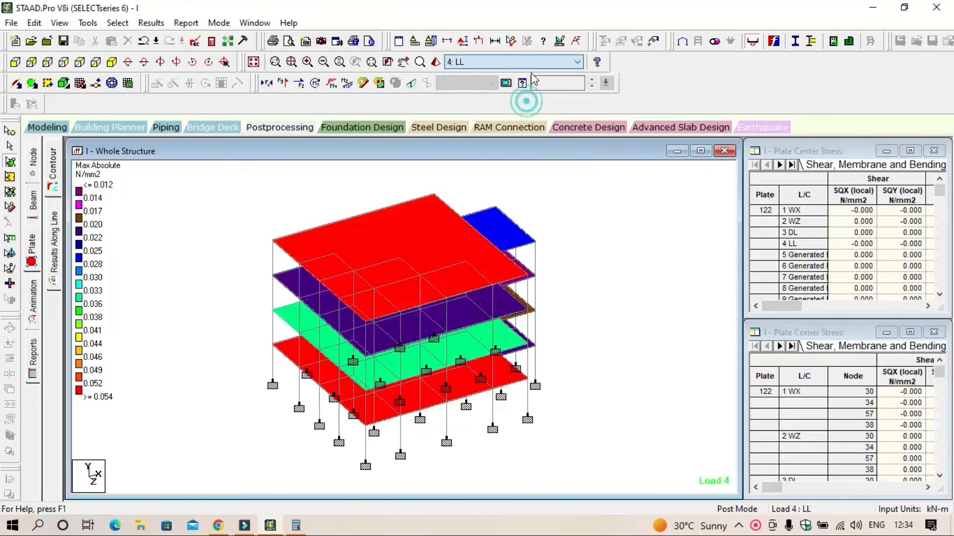
{"action": "left_click", "coordinate": [527, 61]}
{"action": "left_click", "coordinate": [517, 83]}
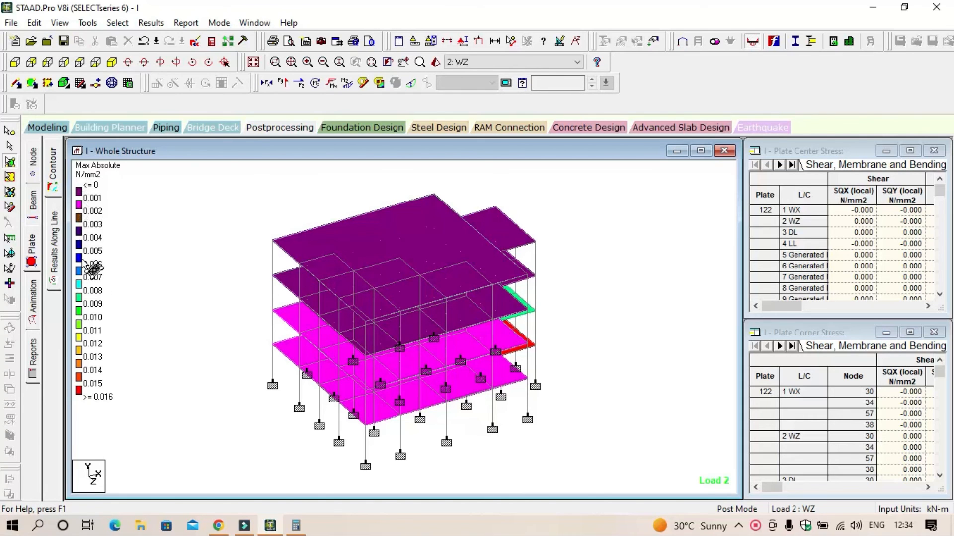
{"action": "left_click", "coordinate": [181, 288]}
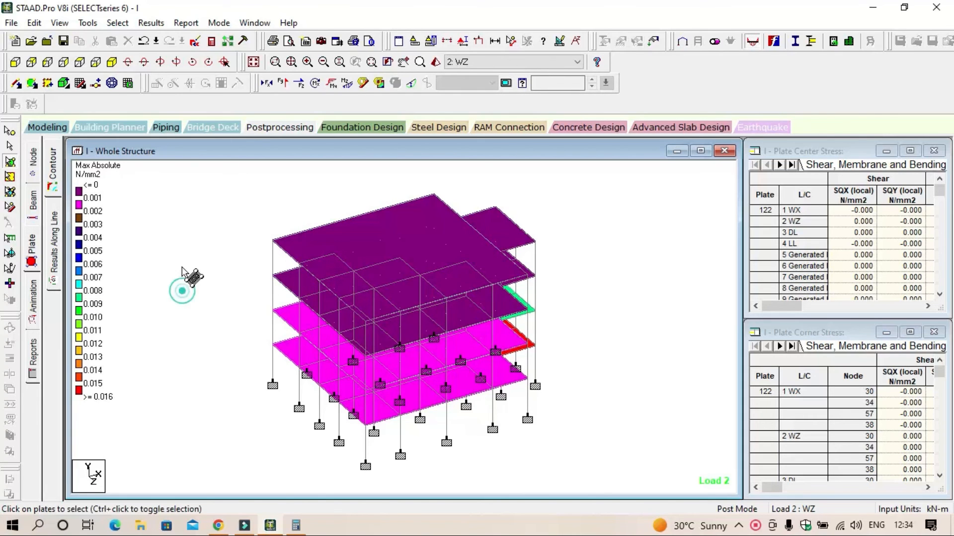
Step: Reopen the plate stress contour settings and apply stress type Max Absolute for load case 2: WZ
{"action": "left_click", "coordinate": [59, 173]}
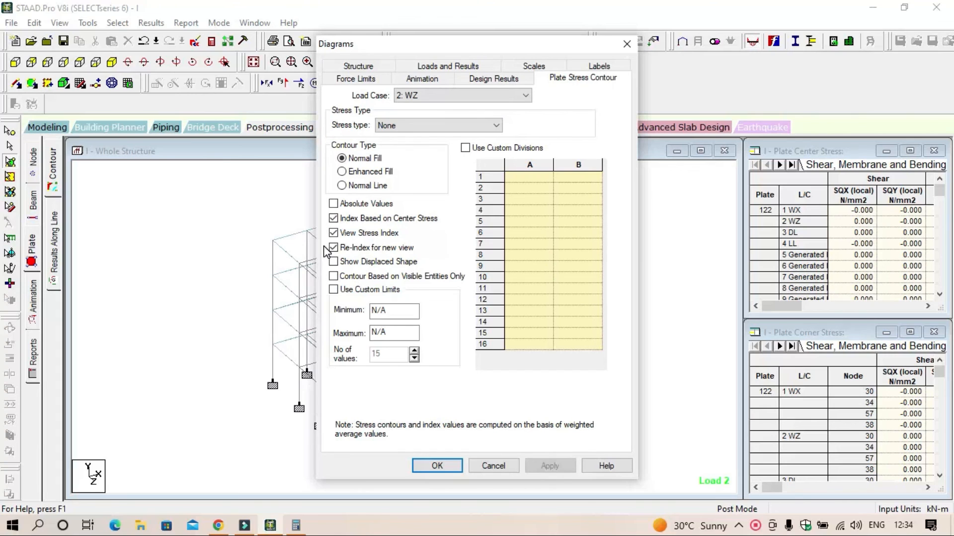
{"action": "left_click", "coordinate": [489, 125]}
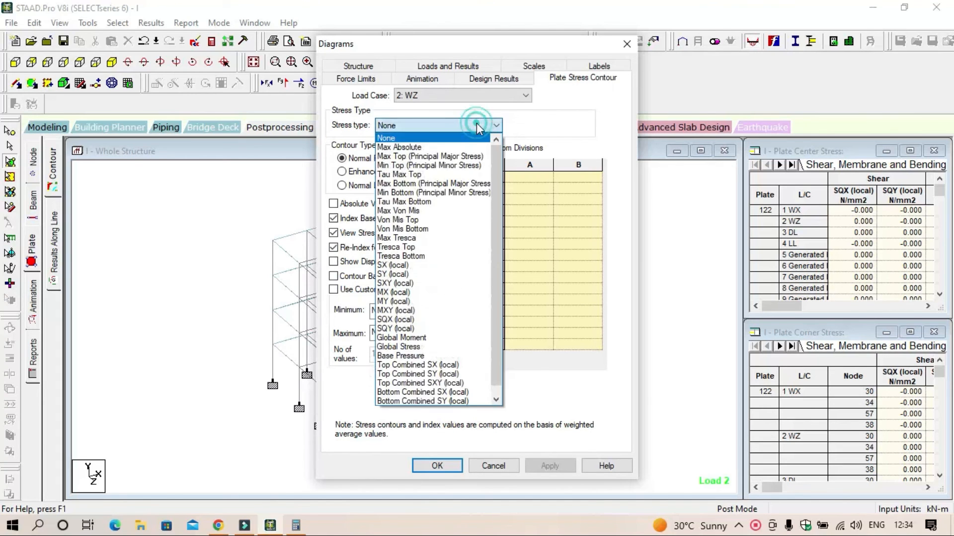
{"action": "left_click", "coordinate": [467, 147]}
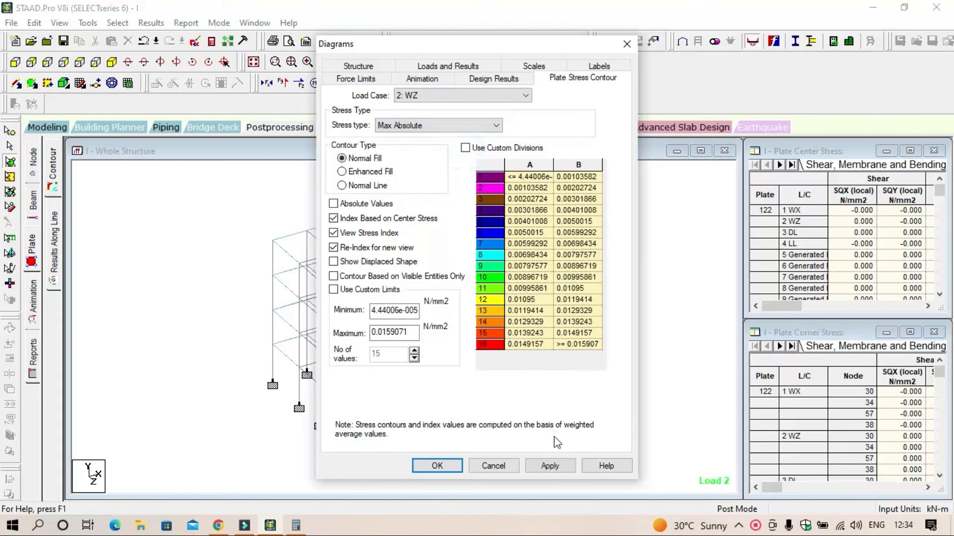
{"action": "left_click", "coordinate": [557, 465]}
{"action": "left_click", "coordinate": [423, 467]}
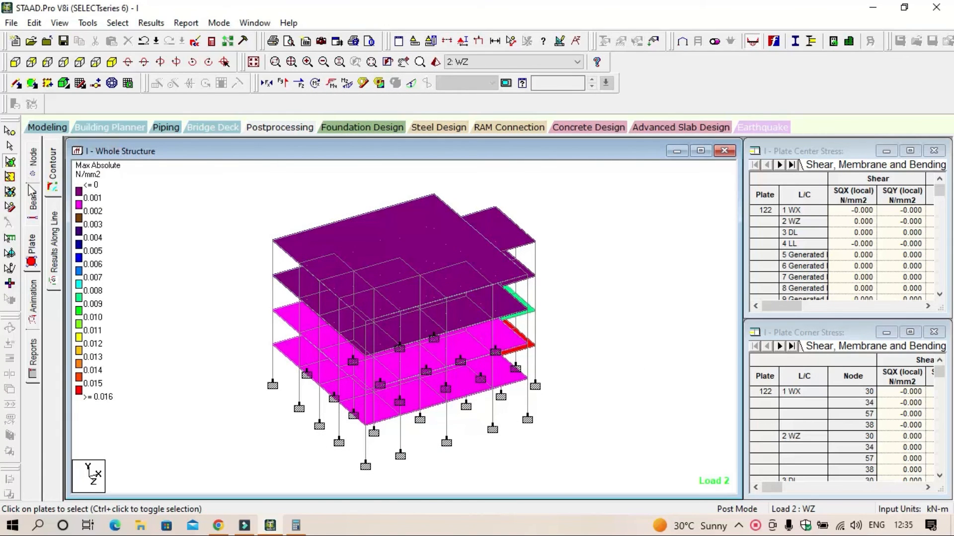
Step: Open the animation diagram settings, choose the Deflection diagram type, and close the dialog without applying it
{"action": "left_click", "coordinate": [33, 305]}
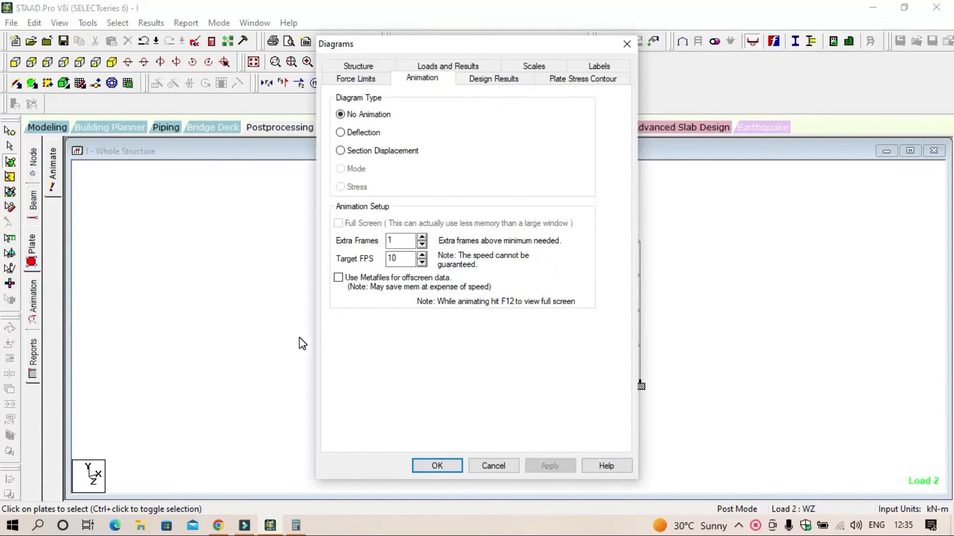
{"action": "left_click", "coordinate": [352, 134]}
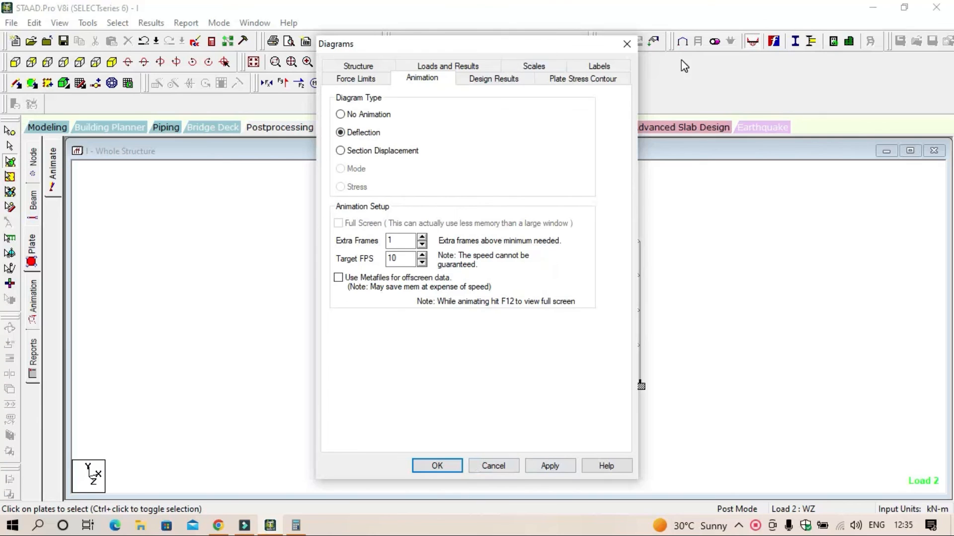
{"action": "left_click", "coordinate": [626, 43]}
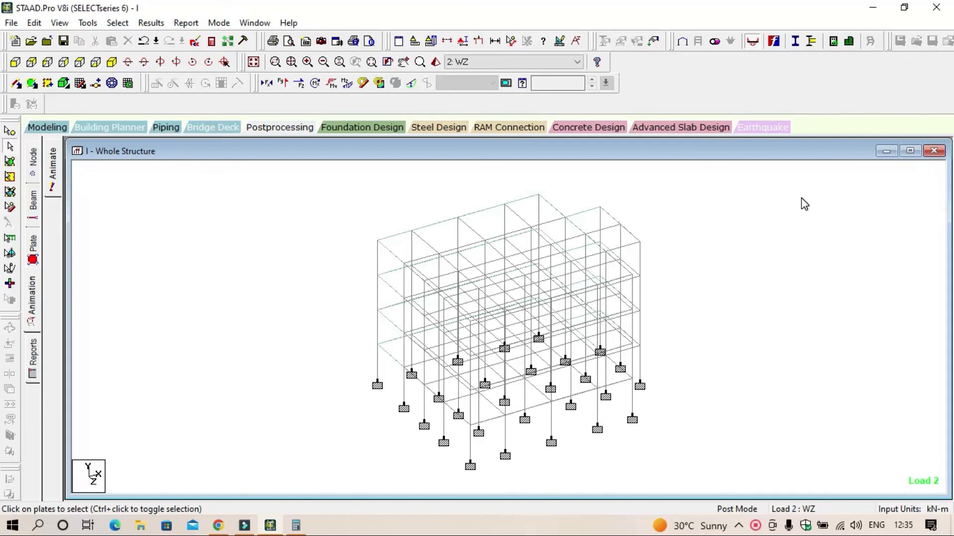
Step: Return to modeling, open concrete design for the whole structure, and set the current design code to IS456
{"action": "left_click", "coordinate": [55, 127]}
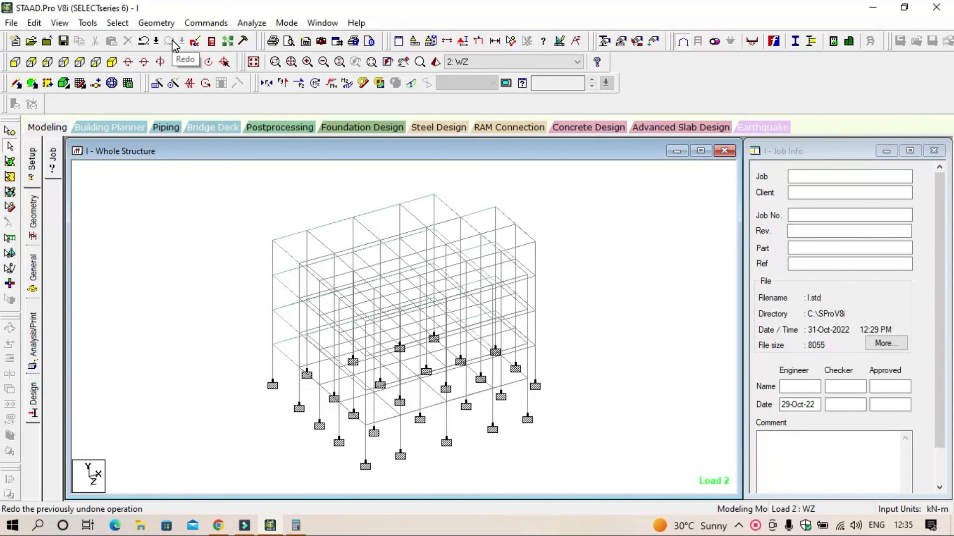
{"action": "left_click", "coordinate": [33, 400]}
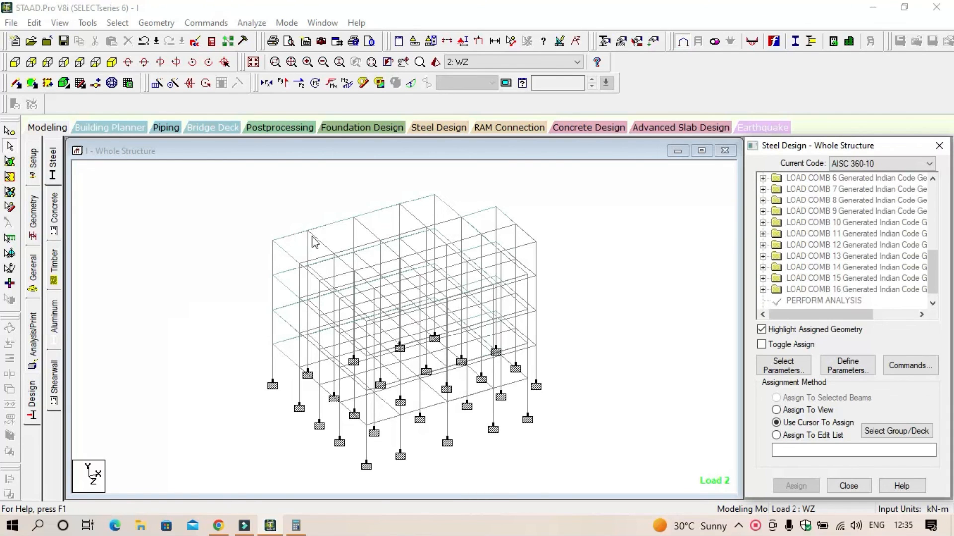
{"action": "left_click", "coordinate": [55, 214]}
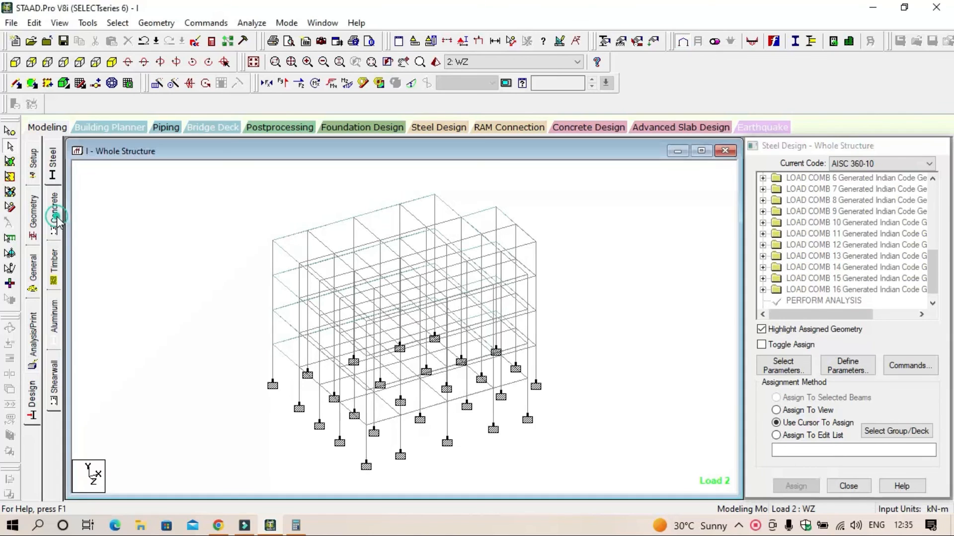
{"action": "left_click", "coordinate": [896, 165]}
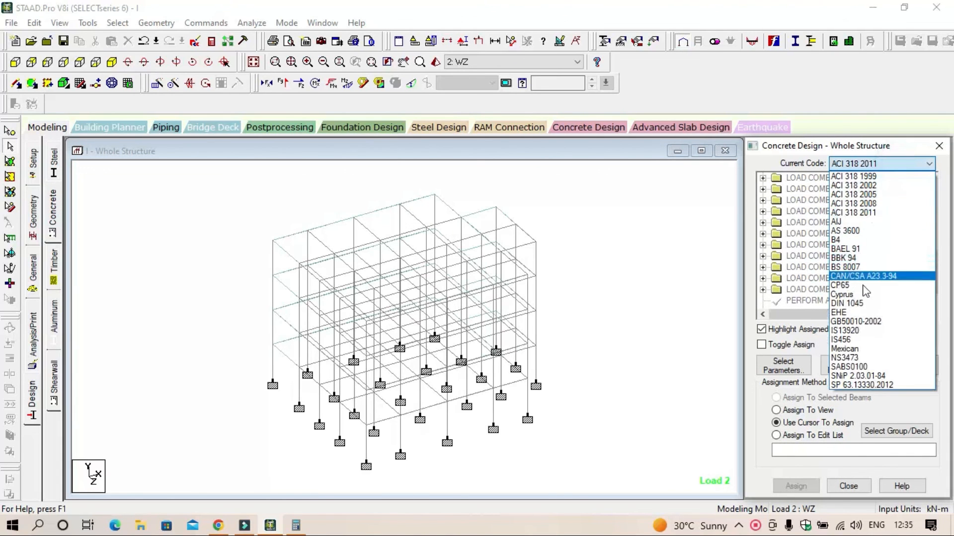
{"action": "left_click", "coordinate": [876, 346]}
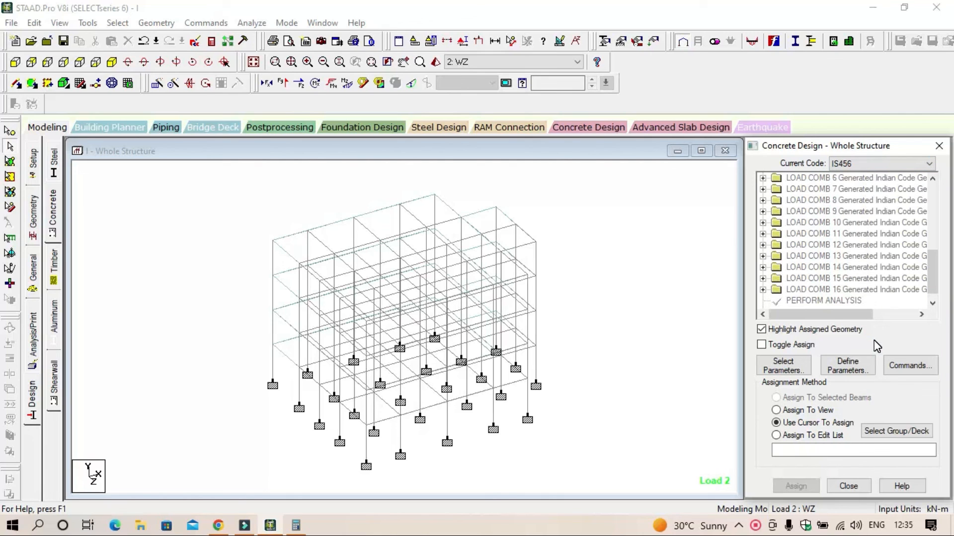
Step: Review the selected IS456 concrete design parameters in the parameter selection and close it without changes
{"action": "left_click", "coordinate": [781, 370]}
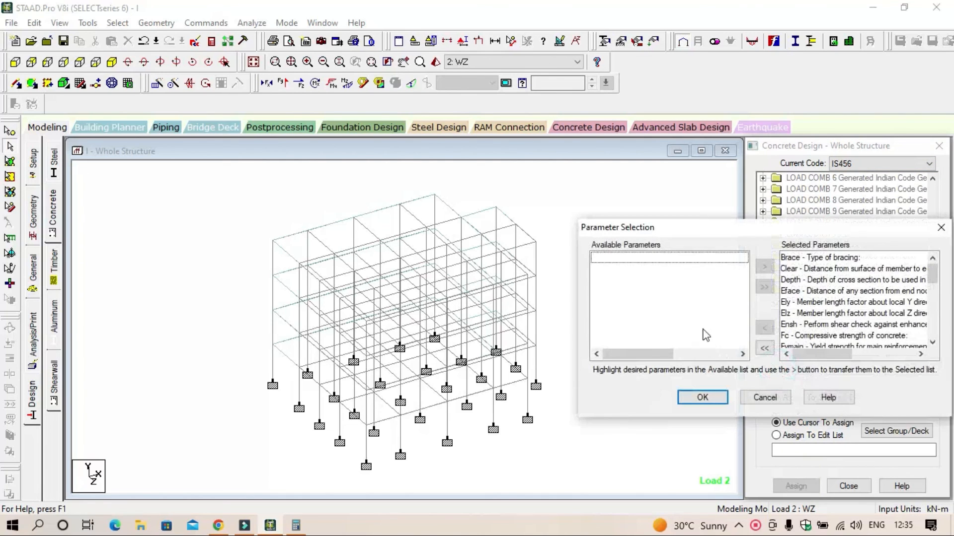
{"action": "scroll", "coordinate": [832, 298], "scroll_direction": "down", "scroll_amount": 5}
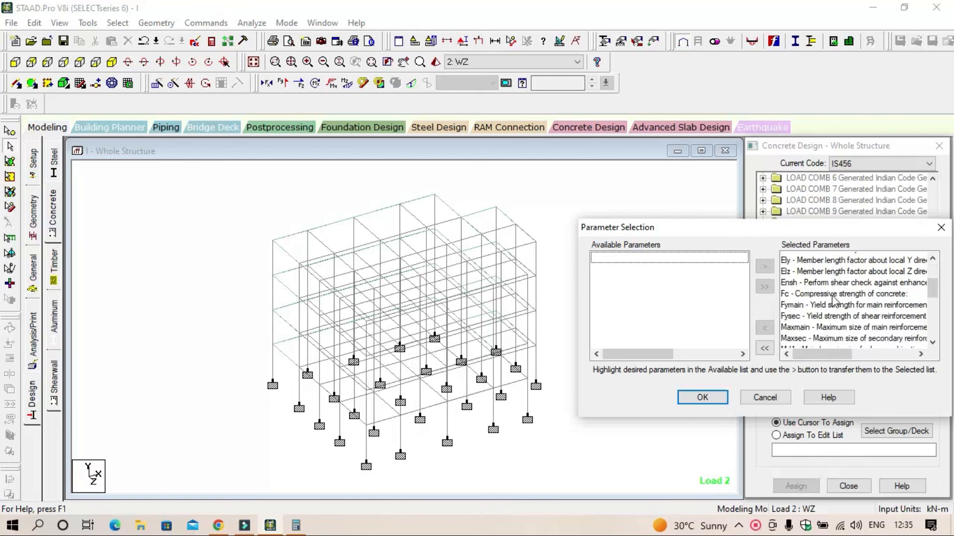
{"action": "scroll", "coordinate": [824, 293], "scroll_direction": "up", "scroll_amount": 3}
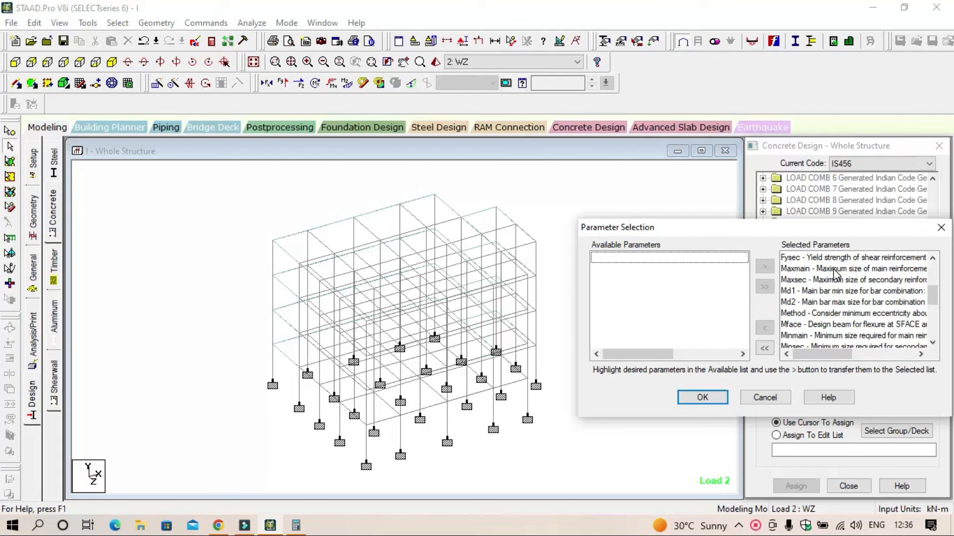
{"action": "left_click_drag", "start_coordinate": [835, 231], "coordinate": [607, 194]}
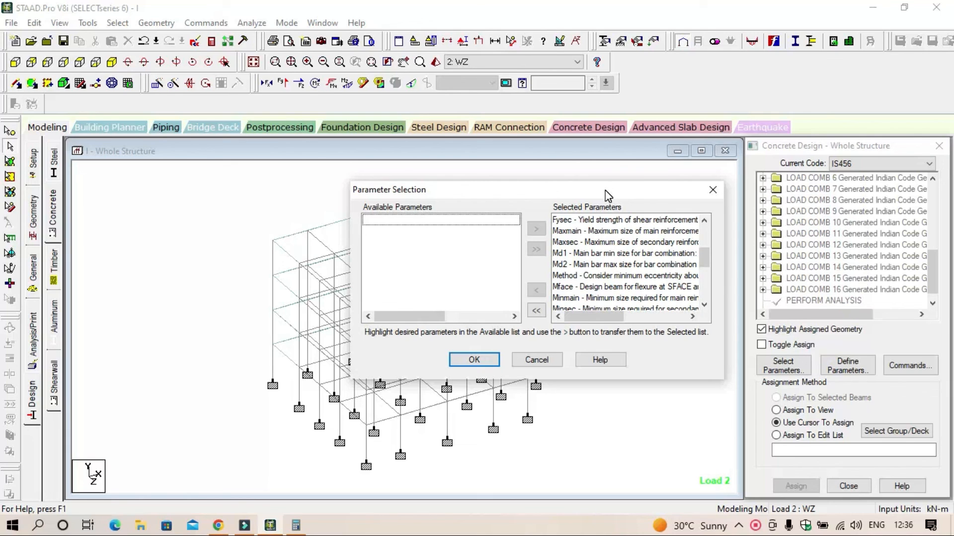
{"action": "left_click", "coordinate": [713, 190]}
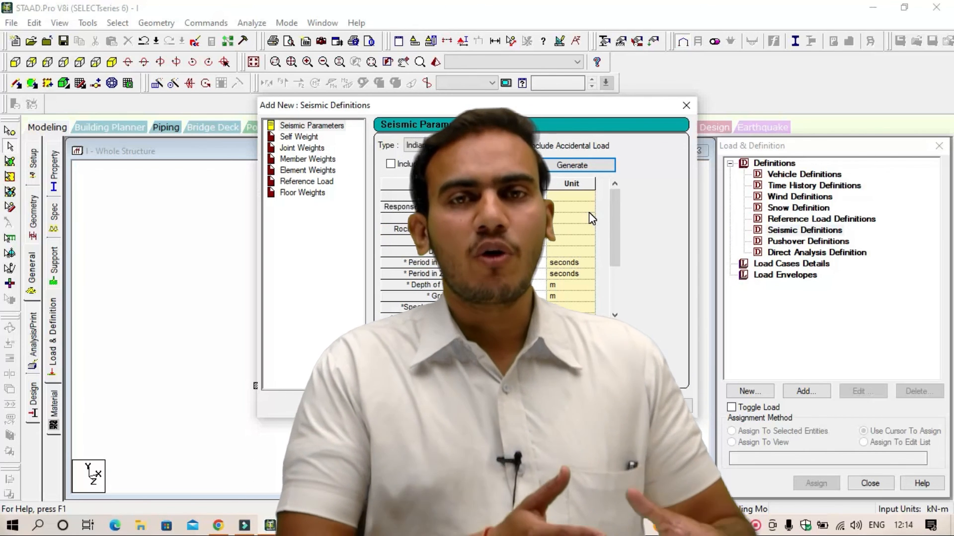
{"action": "left_click", "coordinate": [617, 405]}
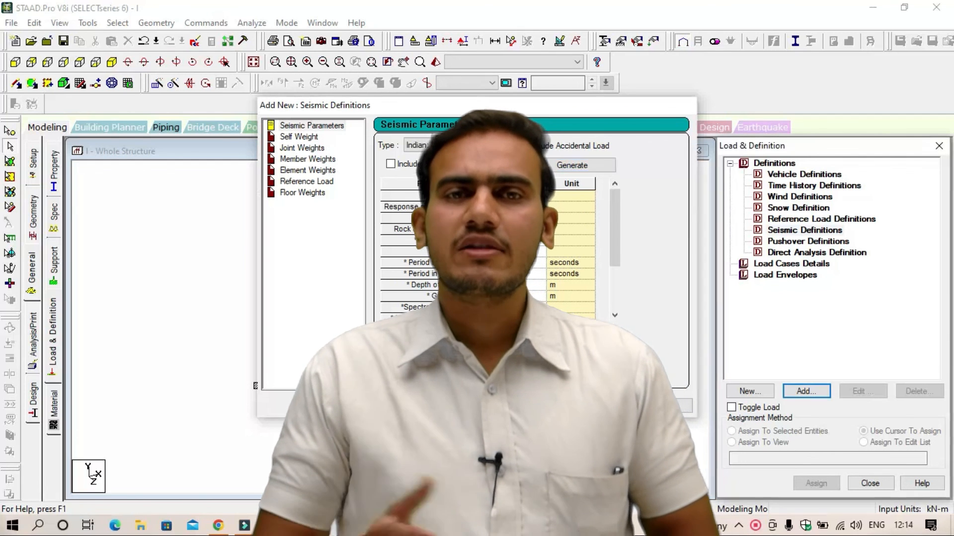
{"action": "left_click", "coordinate": [800, 197]}
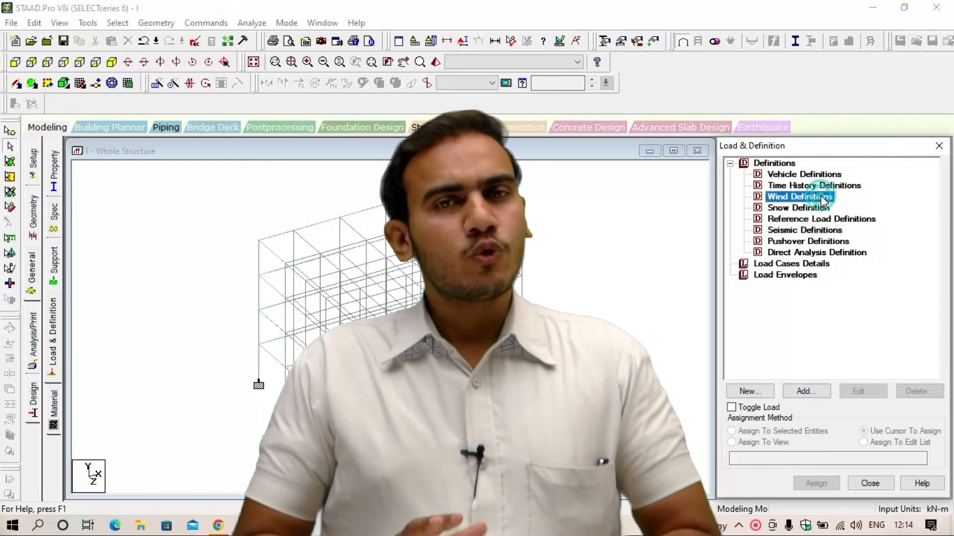
{"action": "left_click", "coordinate": [805, 391]}
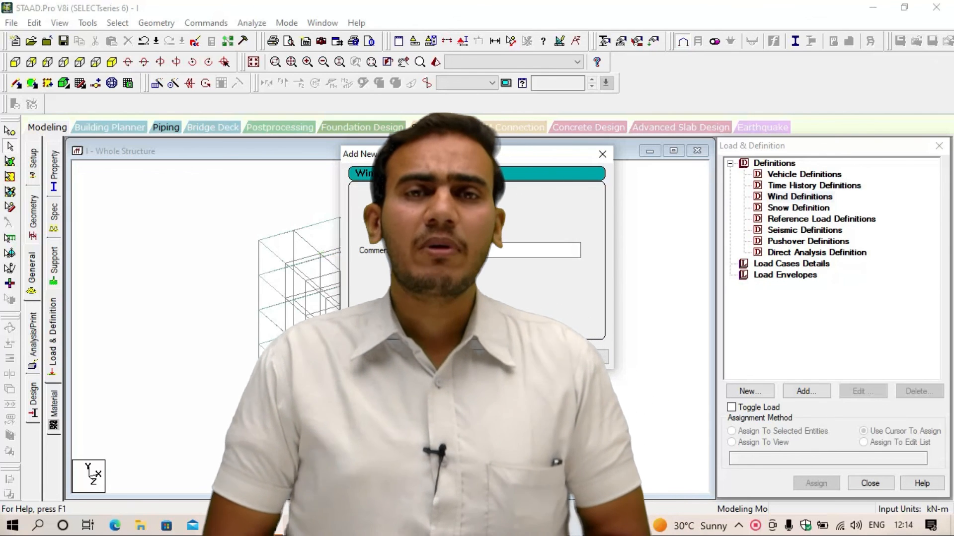
{"action": "left_click", "coordinate": [475, 372]}
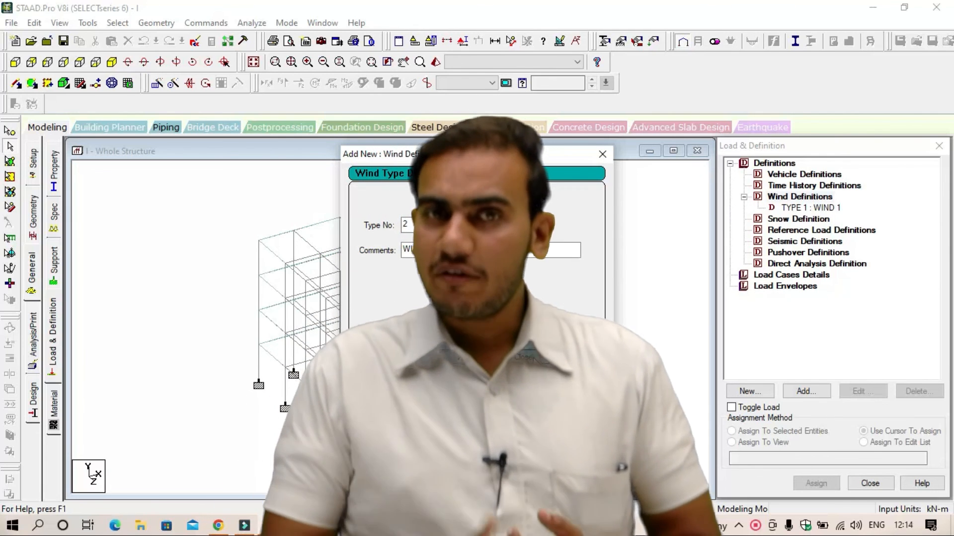
{"action": "left_click", "coordinate": [533, 357]}
{"action": "left_click", "coordinate": [821, 208]}
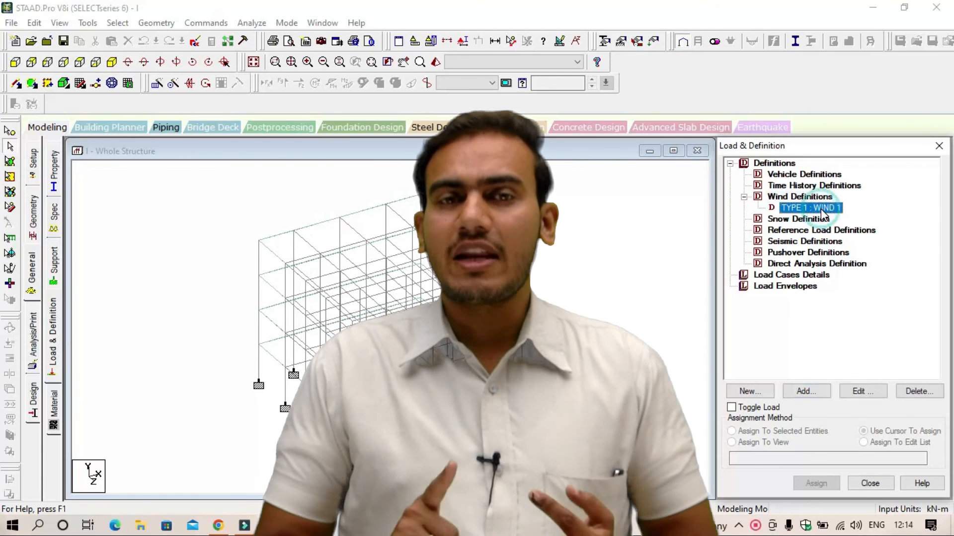
{"action": "left_click", "coordinate": [804, 392]}
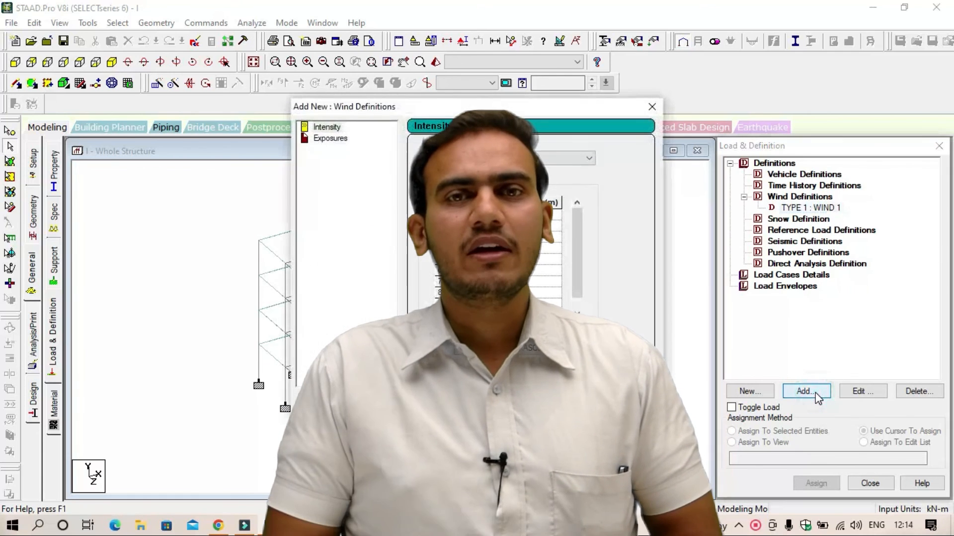